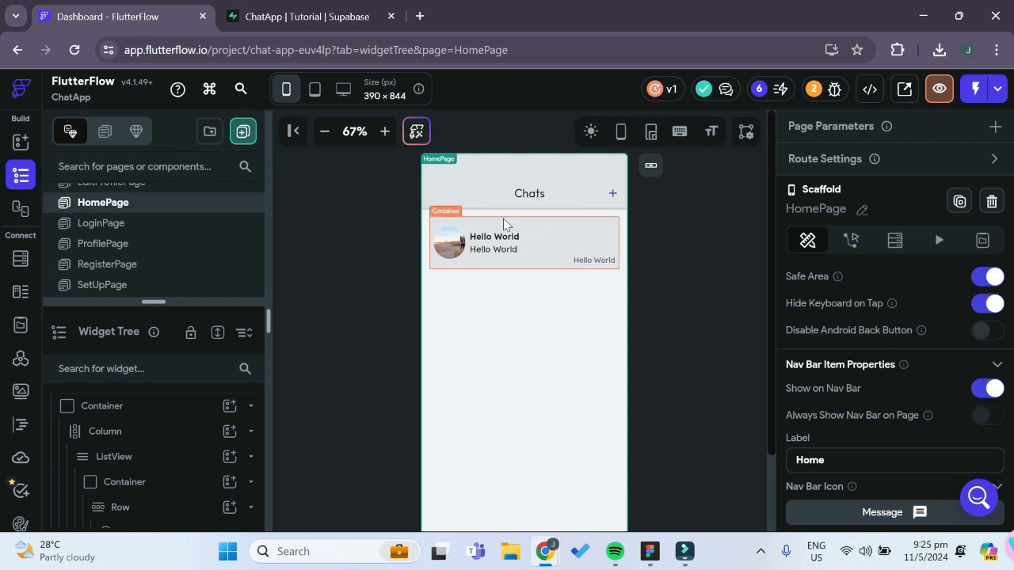
# Add a Supabase Query to the HomePage ListView that reads a List of Rows from the chats table
pyautogui.click(151, 459)
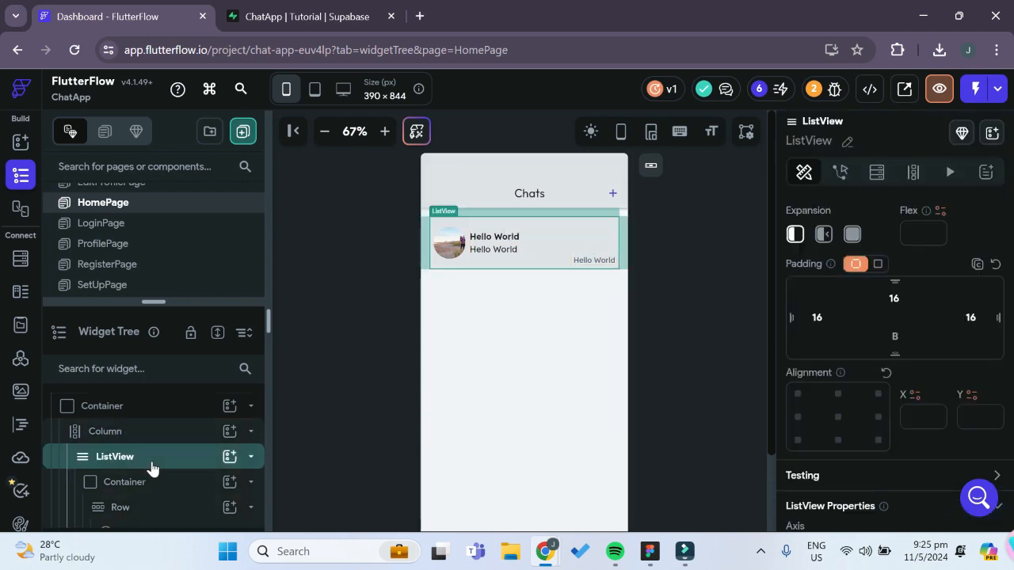
pyautogui.click(876, 172)
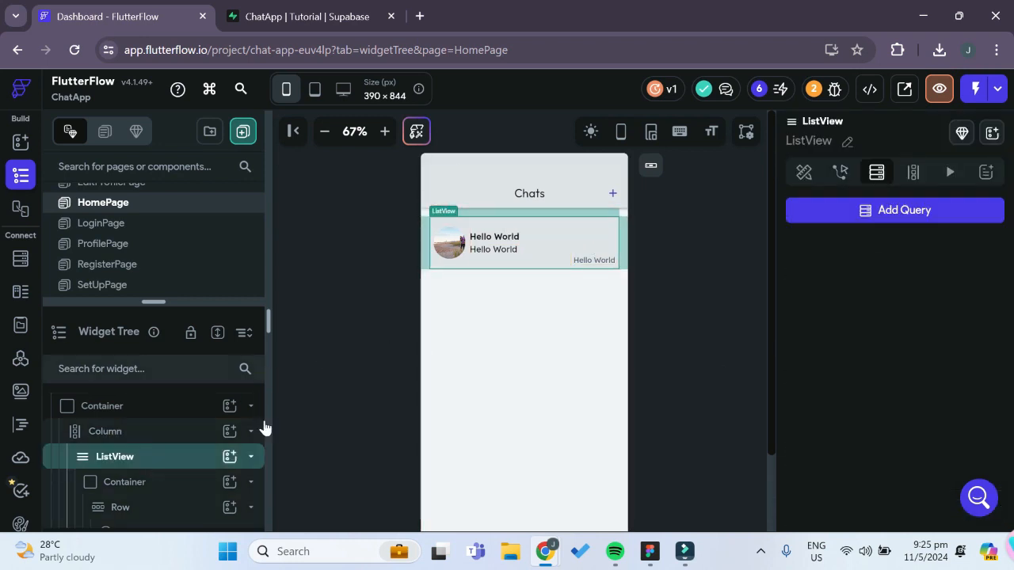
pyautogui.click(932, 216)
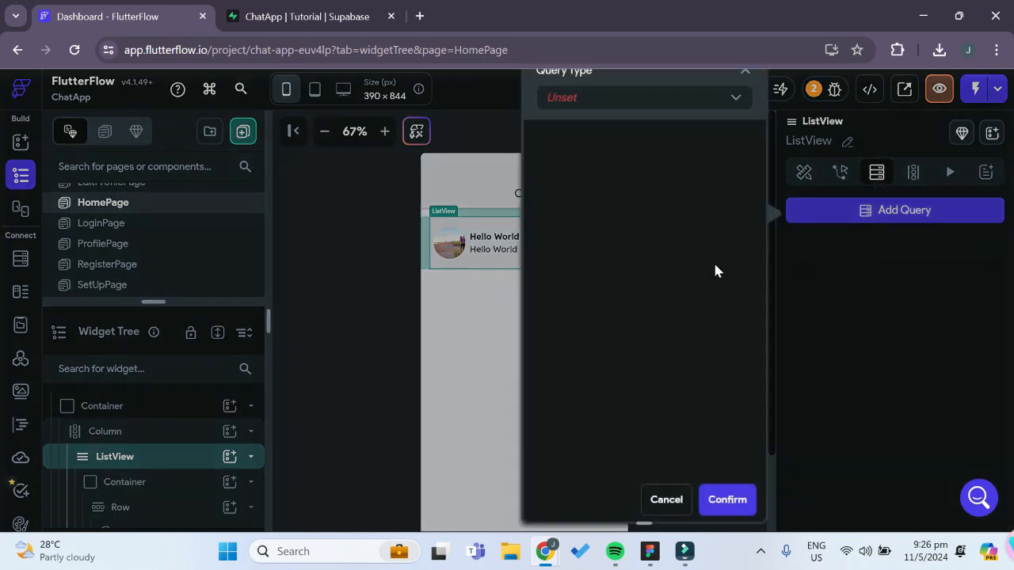
pyautogui.click(706, 110)
pyautogui.click(638, 226)
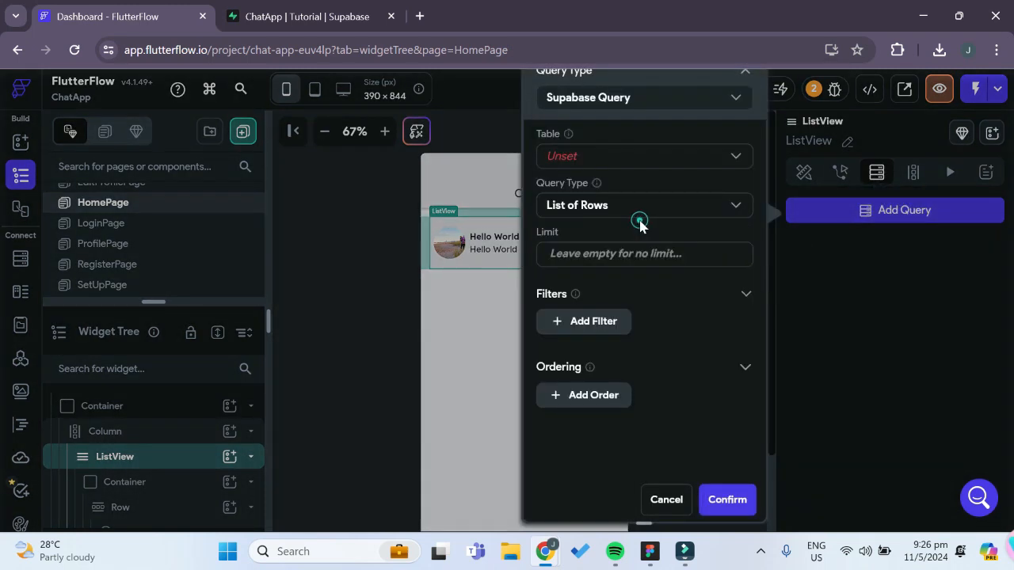
pyautogui.click(638, 156)
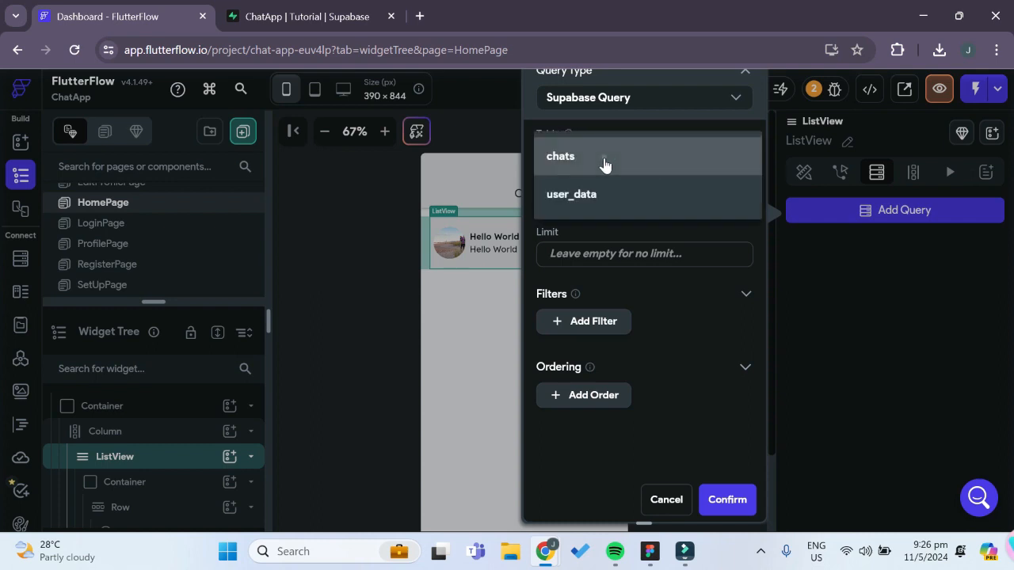
pyautogui.click(604, 164)
pyautogui.click(604, 164)
pyautogui.click(605, 159)
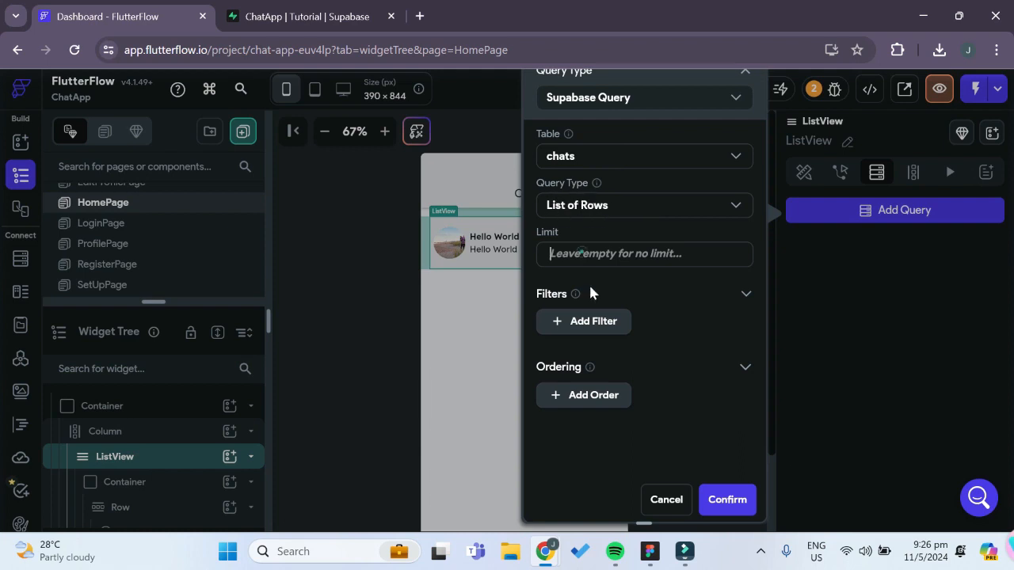
# Add a query filter where chat_members uses List Contains with the authenticated user's User ID as value
pyautogui.click(578, 321)
pyautogui.click(606, 393)
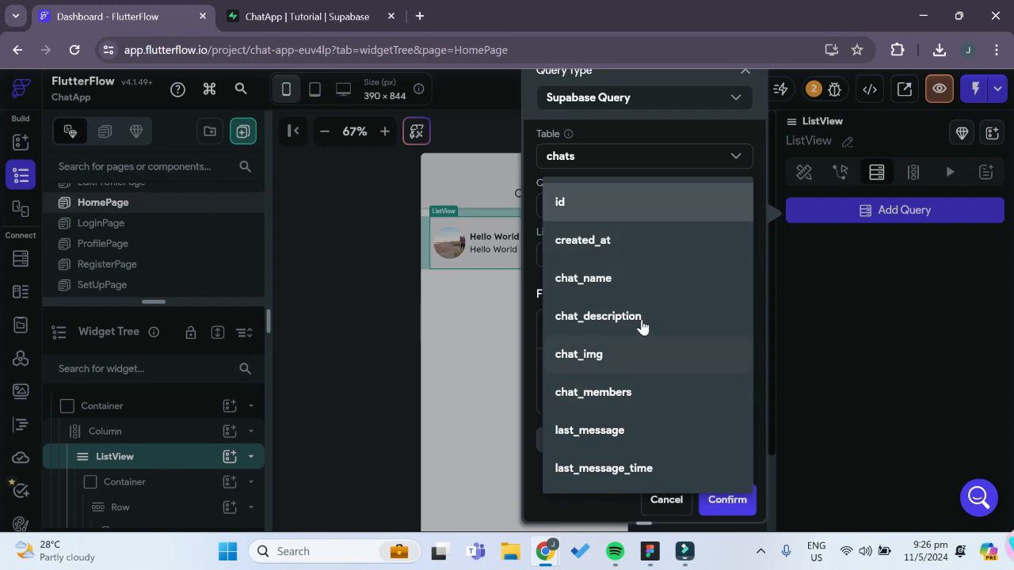
pyautogui.click(622, 392)
pyautogui.scroll(-2, 622, 355)
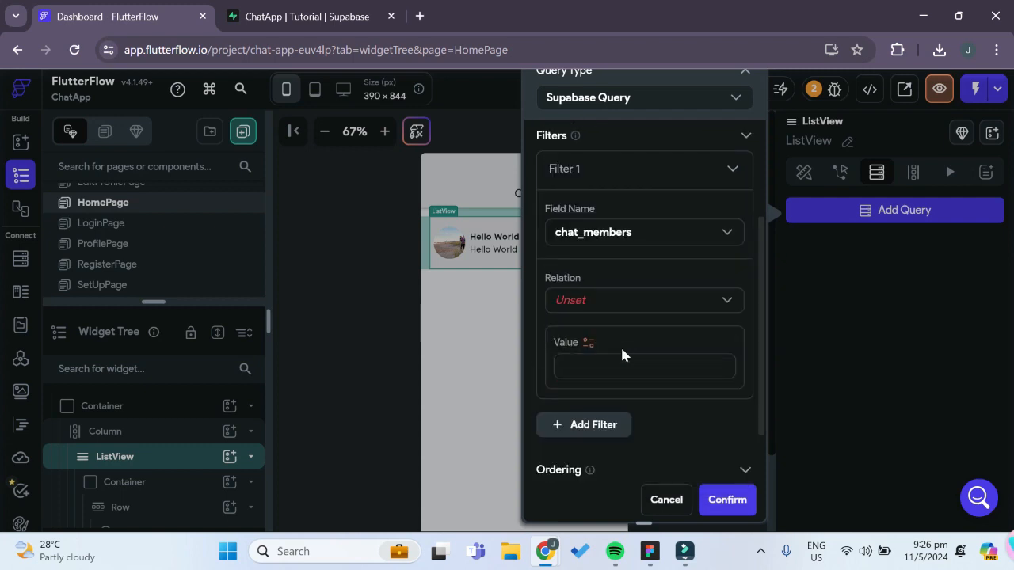
pyautogui.click(612, 300)
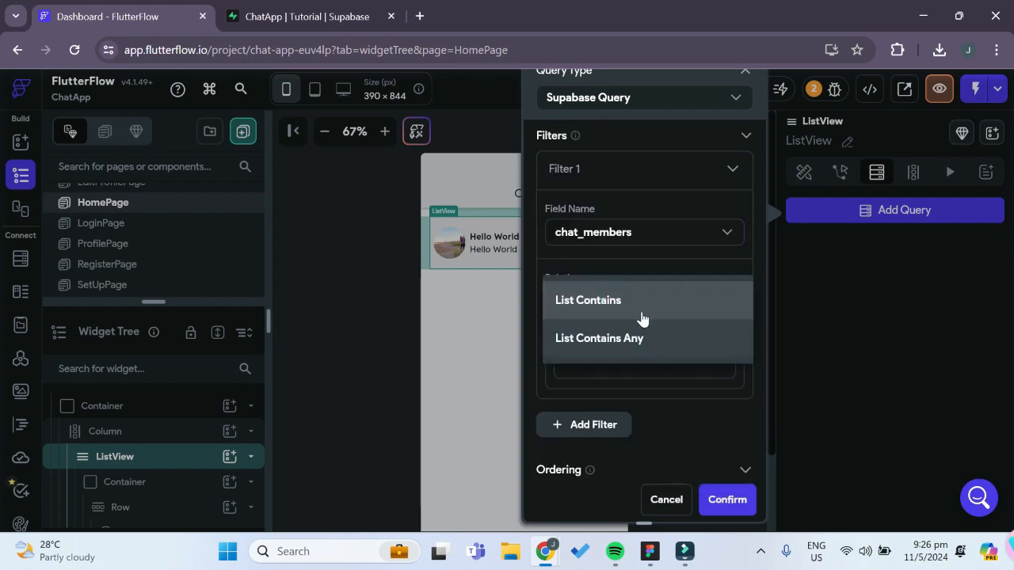
pyautogui.click(641, 308)
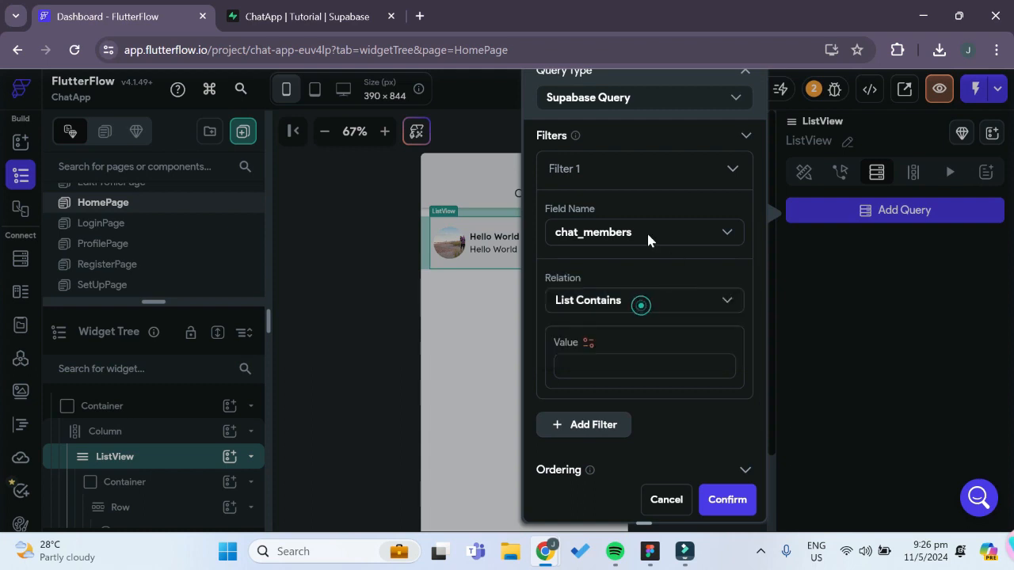
pyautogui.click(588, 343)
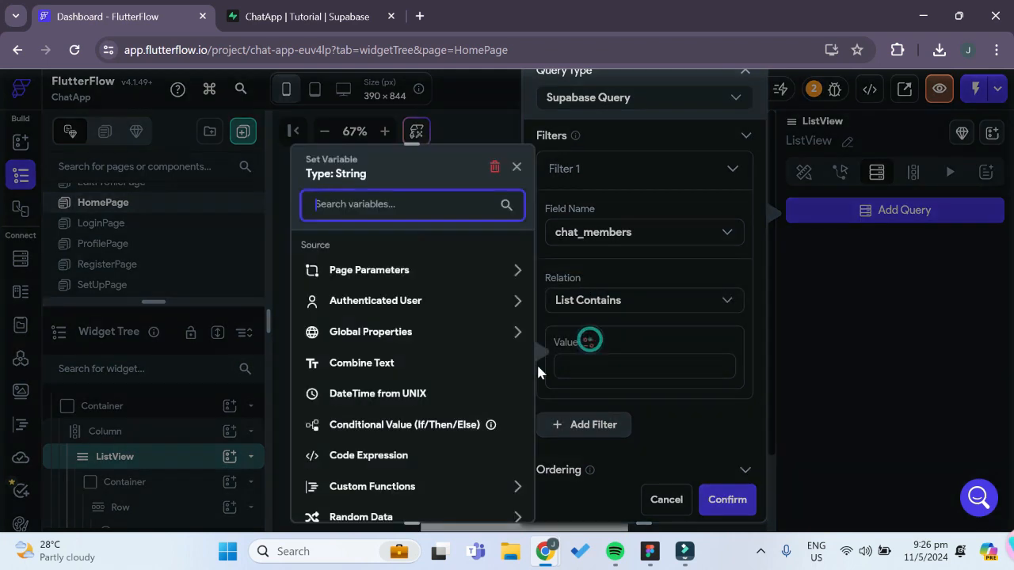
pyautogui.click(389, 301)
pyautogui.click(368, 377)
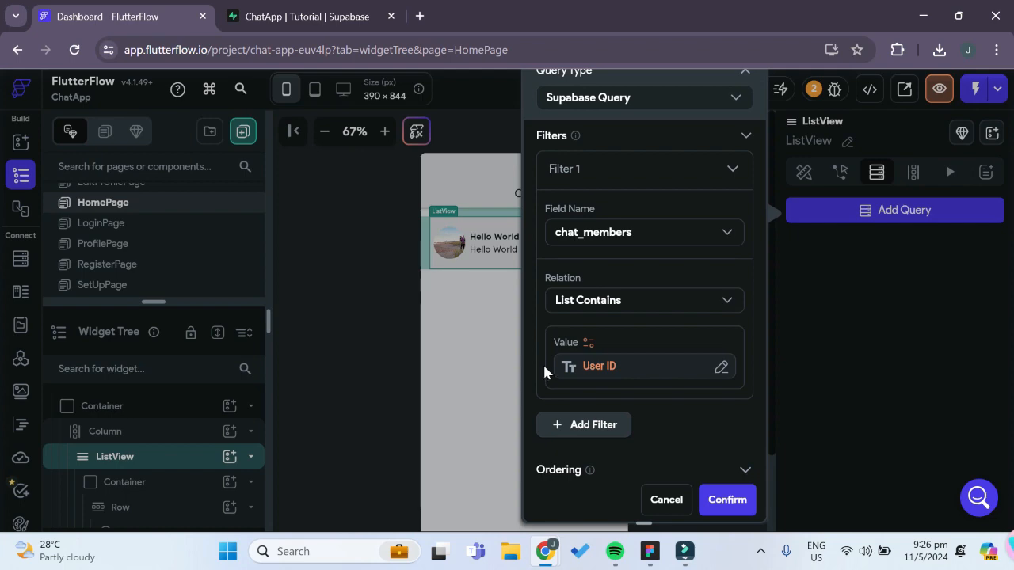
# Check the chat_members column of the chats table in Supabase, and confirm the ListView's backend query in FlutterFlow
pyautogui.click(309, 15)
pyautogui.moveTo(552, 497); pyautogui.dragTo(798, 459)
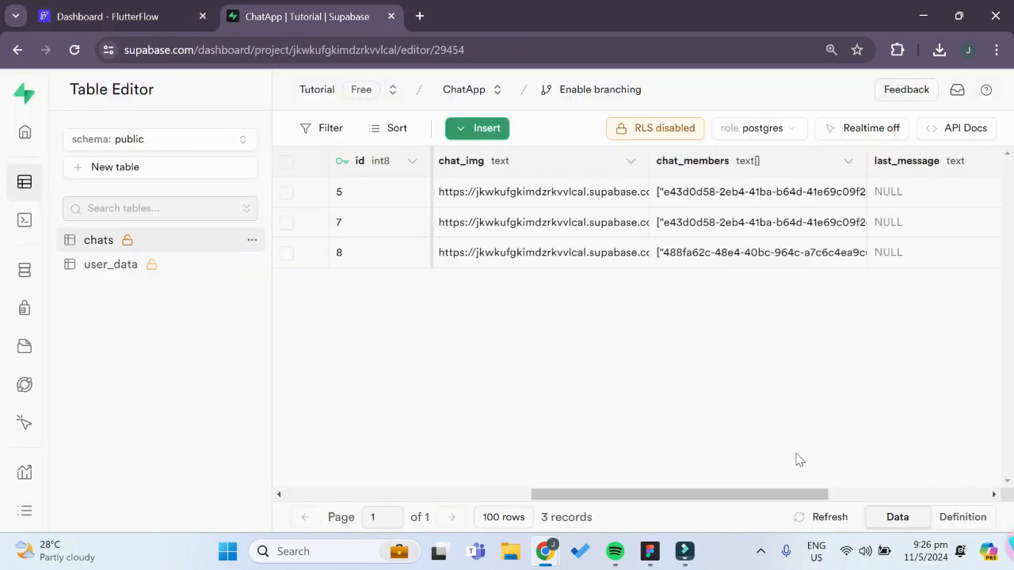
pyautogui.click(167, 16)
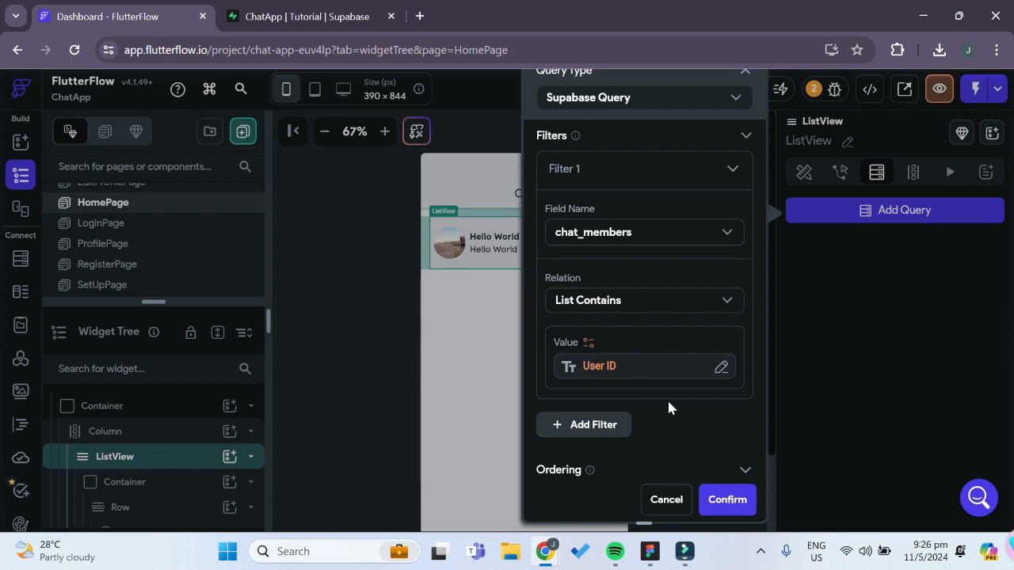
pyautogui.click(744, 507)
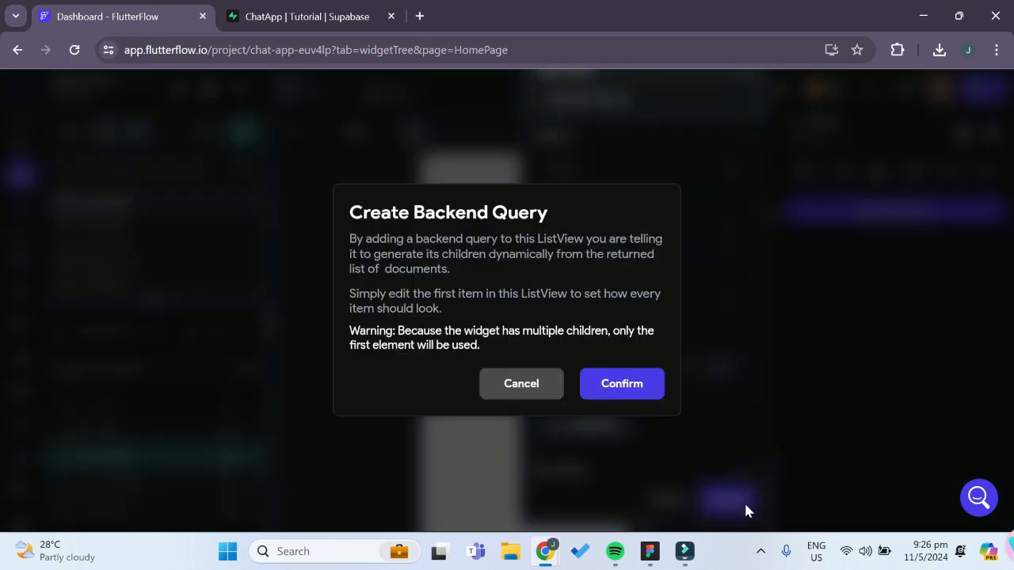
pyautogui.click(621, 389)
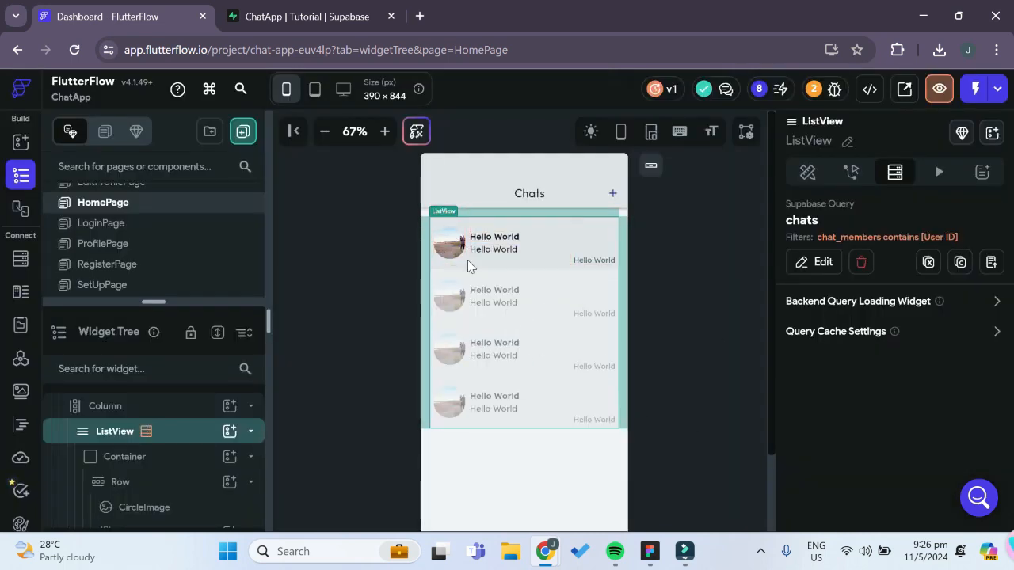
# Set the bottom padding of the Container inside the ListView to 16
pyautogui.click(154, 470)
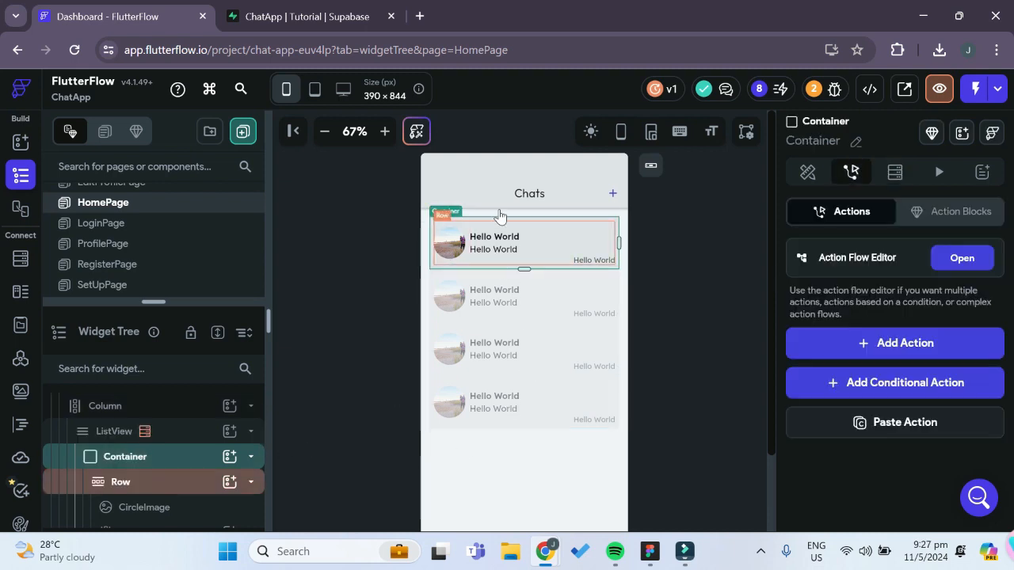
pyautogui.click(810, 174)
pyautogui.scroll(-2, 883, 404)
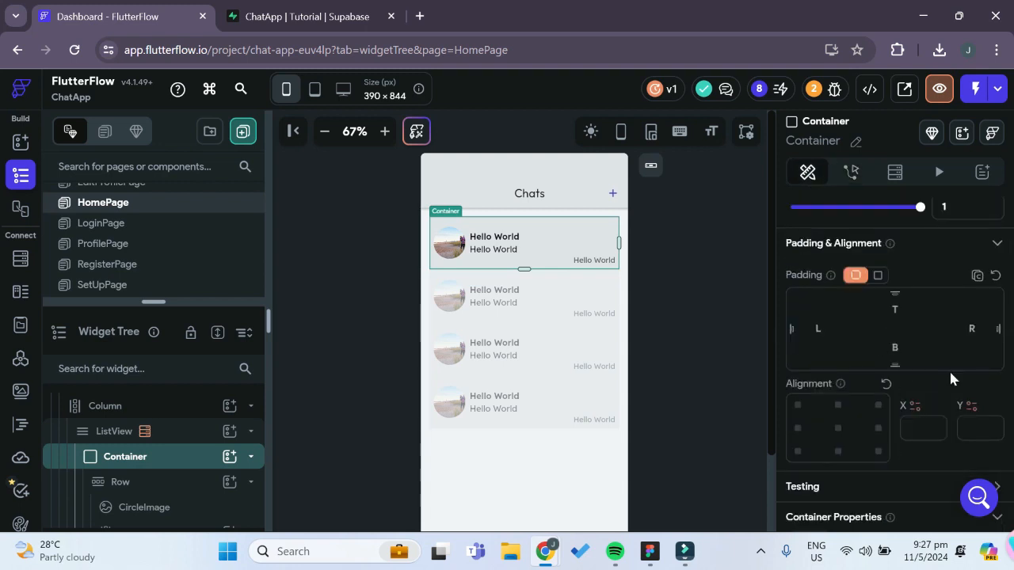
pyautogui.write('8')
pyautogui.click(541, 270)
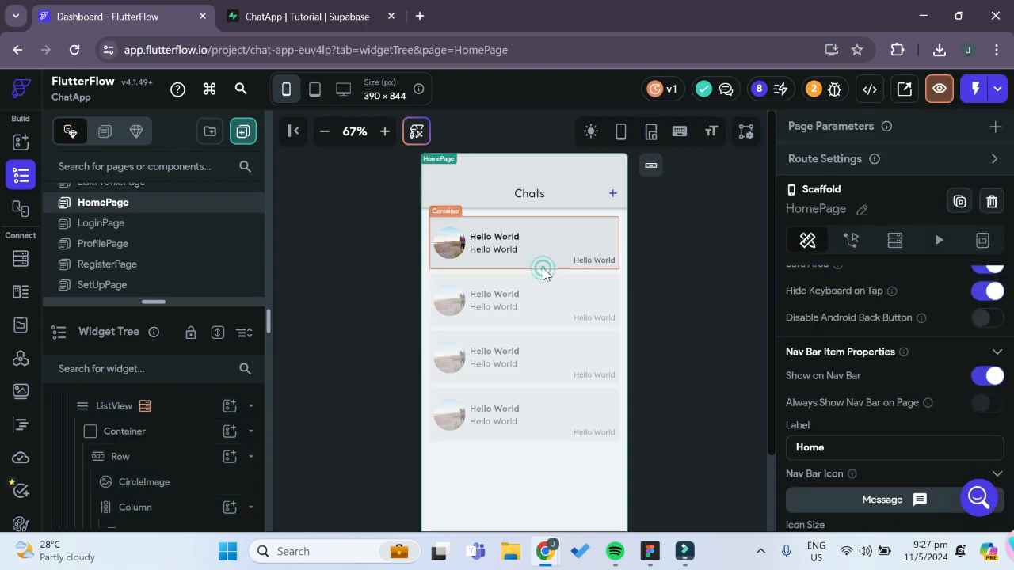
pyautogui.click(541, 268)
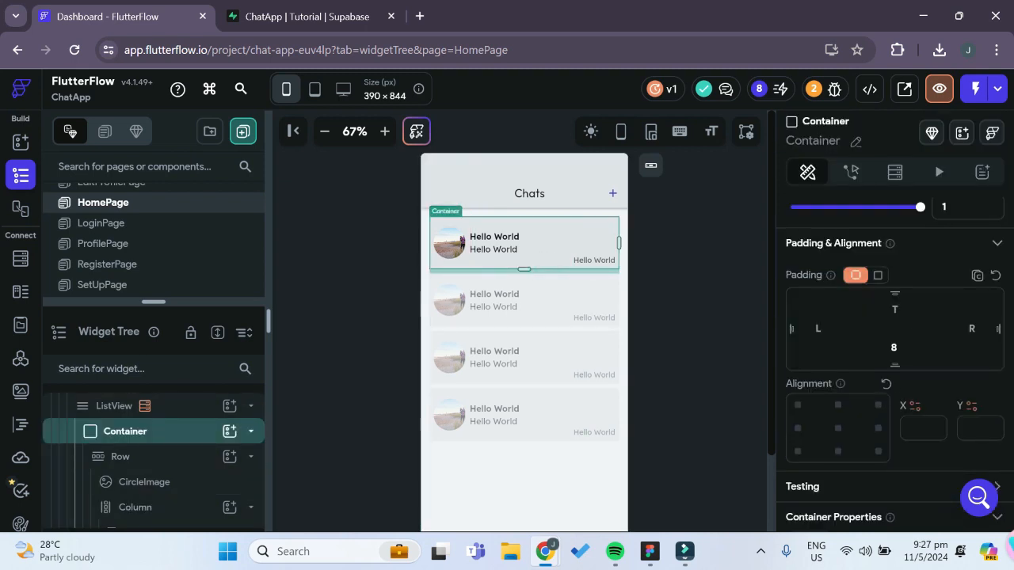
pyautogui.press('BackSpace')
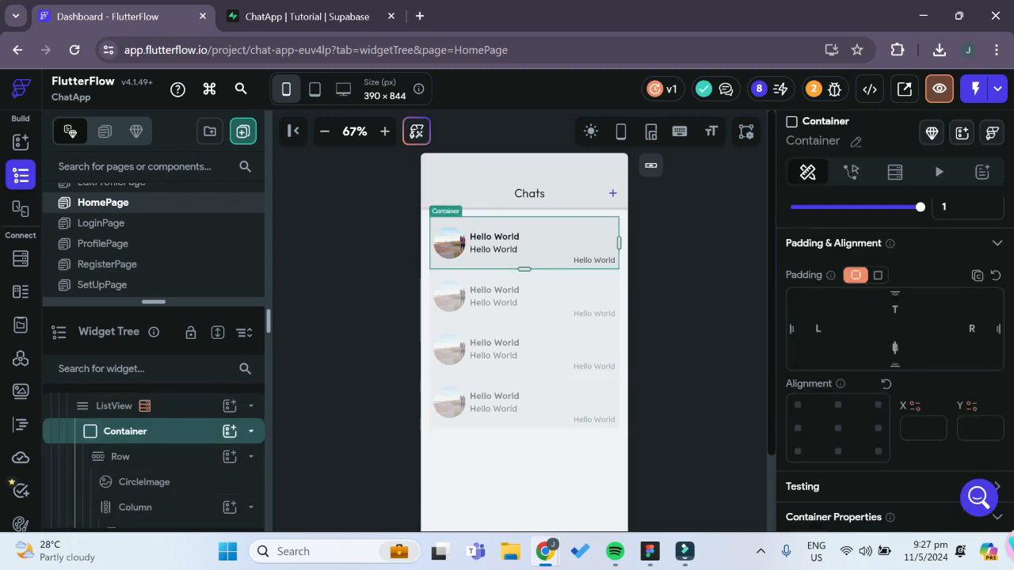
pyautogui.write('16')
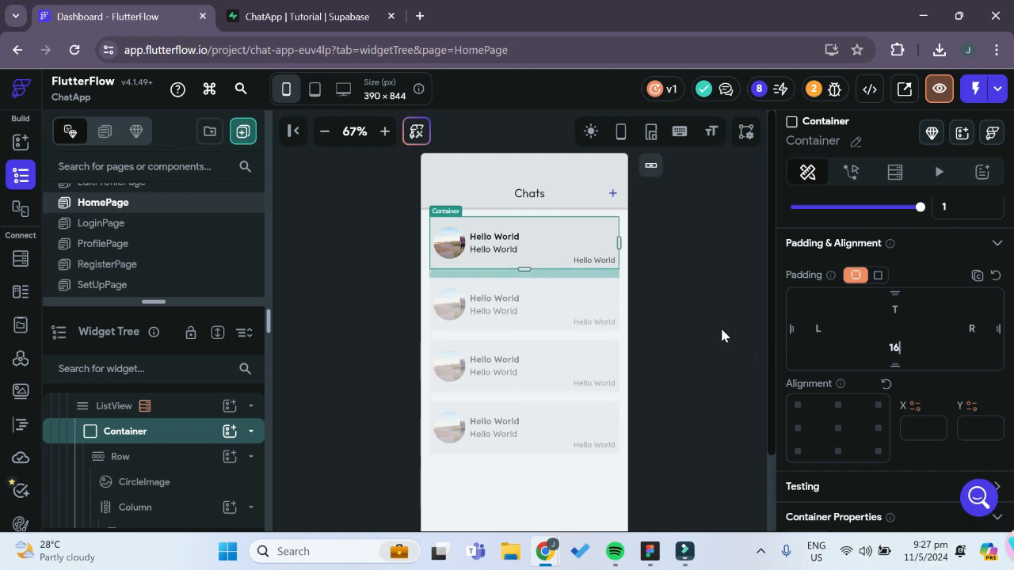
pyautogui.click(718, 333)
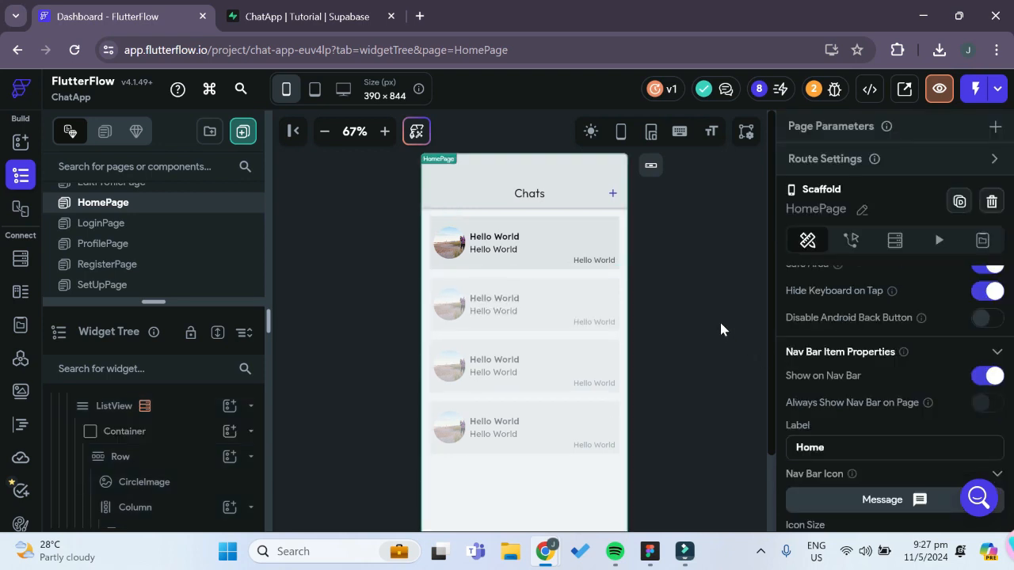
# Bind the CircleImage's path to the chat_img field of the chats row
pyautogui.click(450, 245)
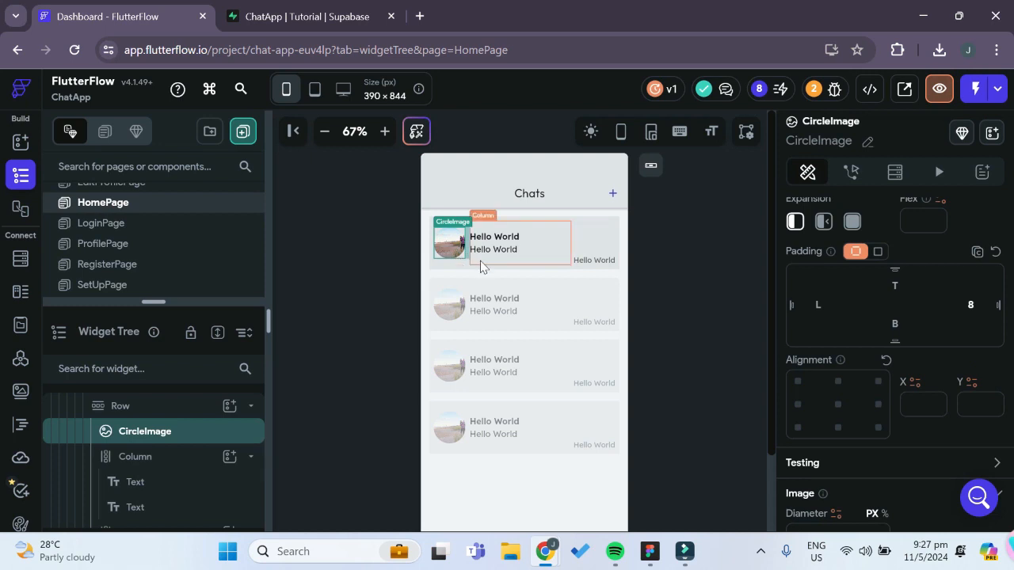
pyautogui.scroll(2, 843, 355)
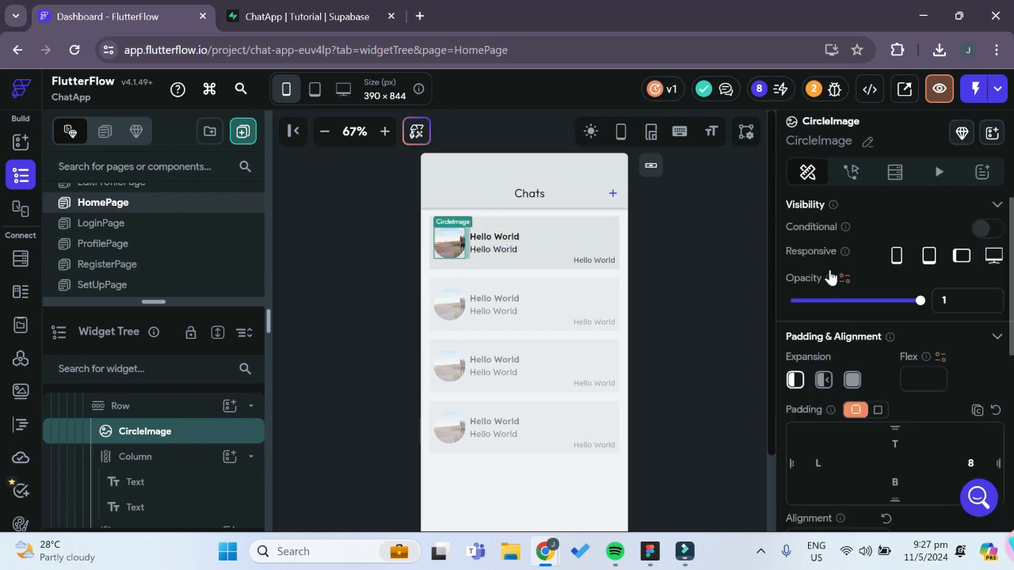
pyautogui.scroll(-5, 835, 357)
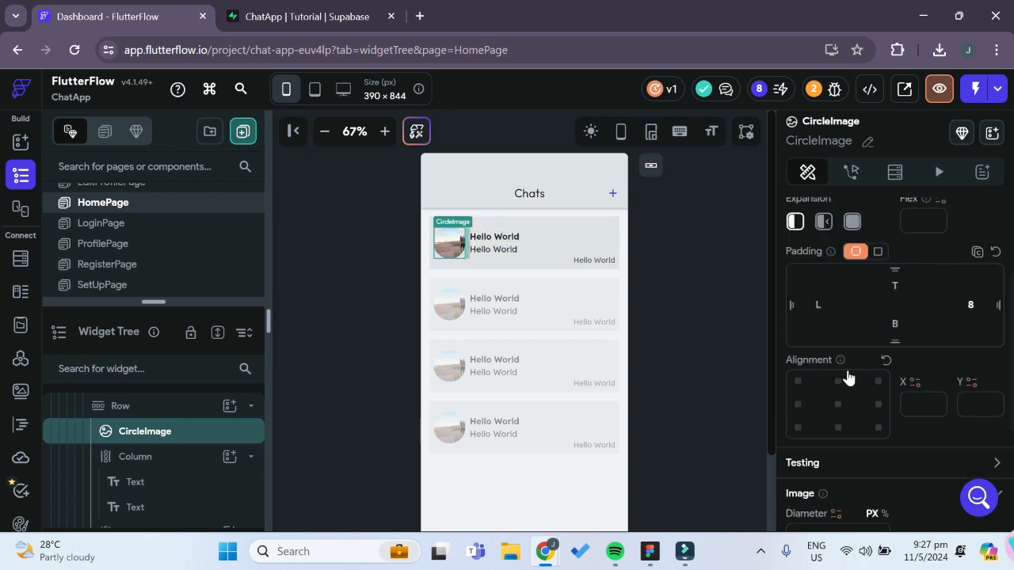
pyautogui.click(814, 421)
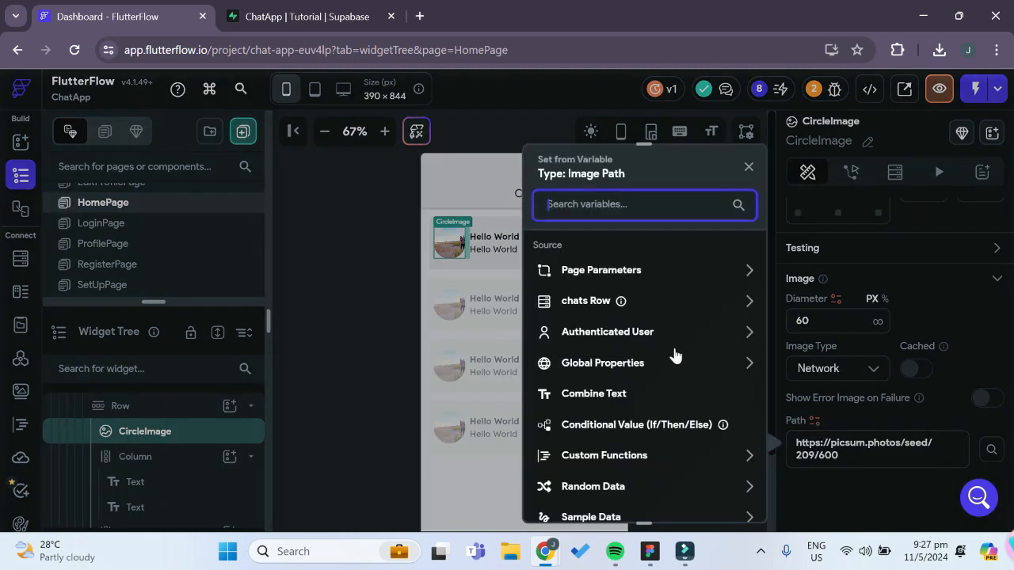
pyautogui.click(585, 302)
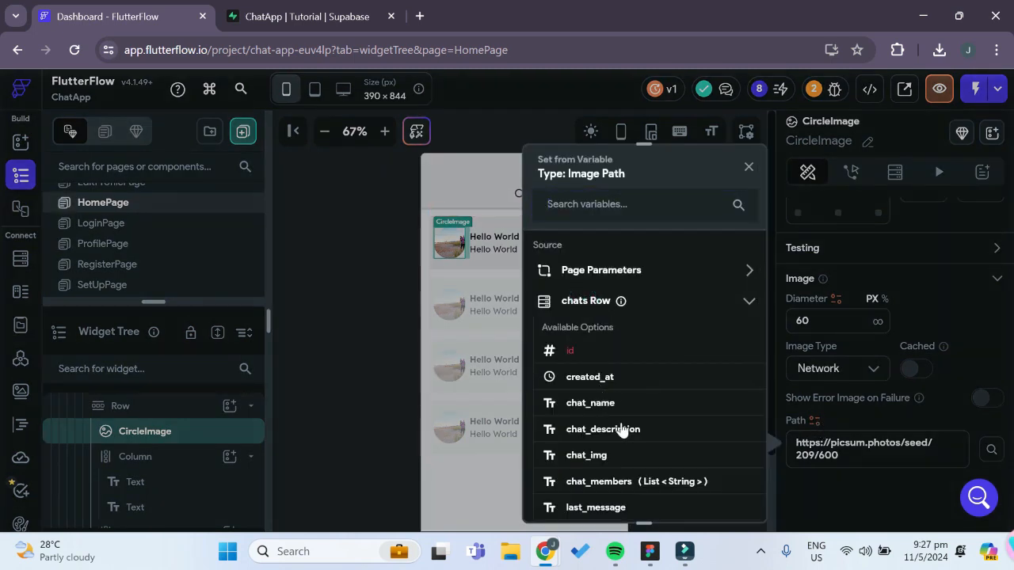
pyautogui.click(590, 455)
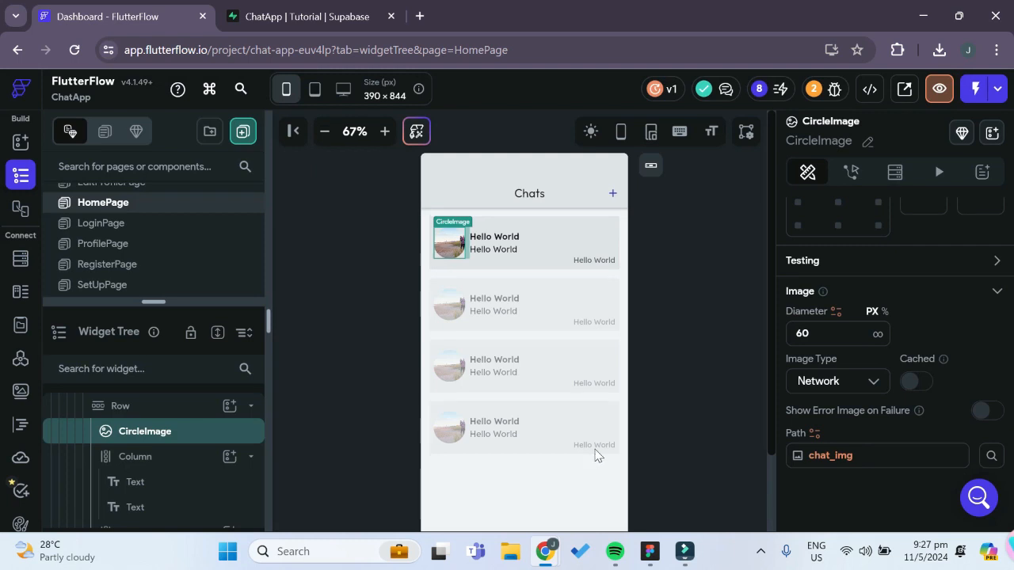
# Bind the bold upper Text in the chat item to the chat_name field of the chats row
pyautogui.click(504, 240)
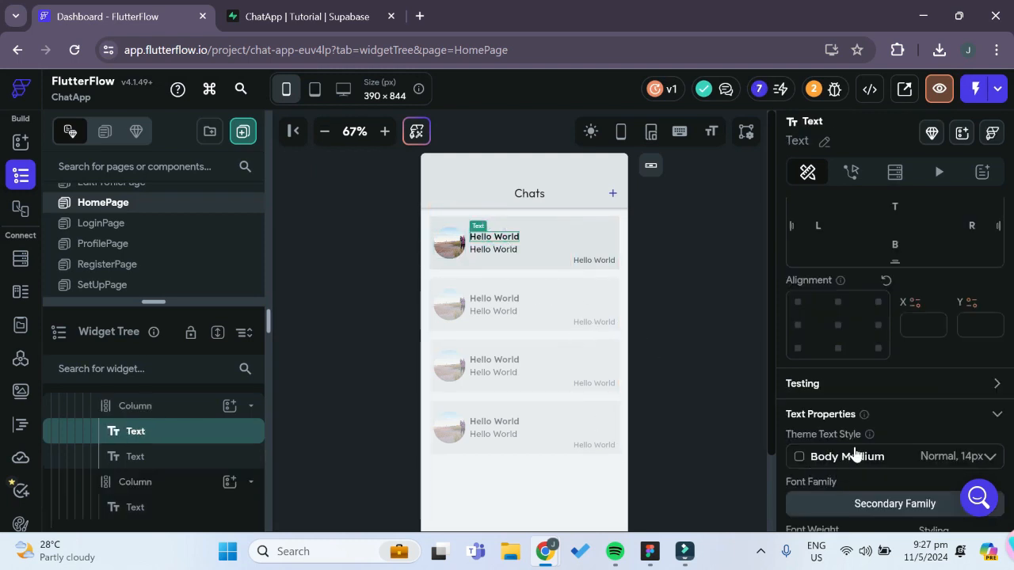
pyautogui.scroll(-3, 856, 452)
pyautogui.scroll(6, 843, 443)
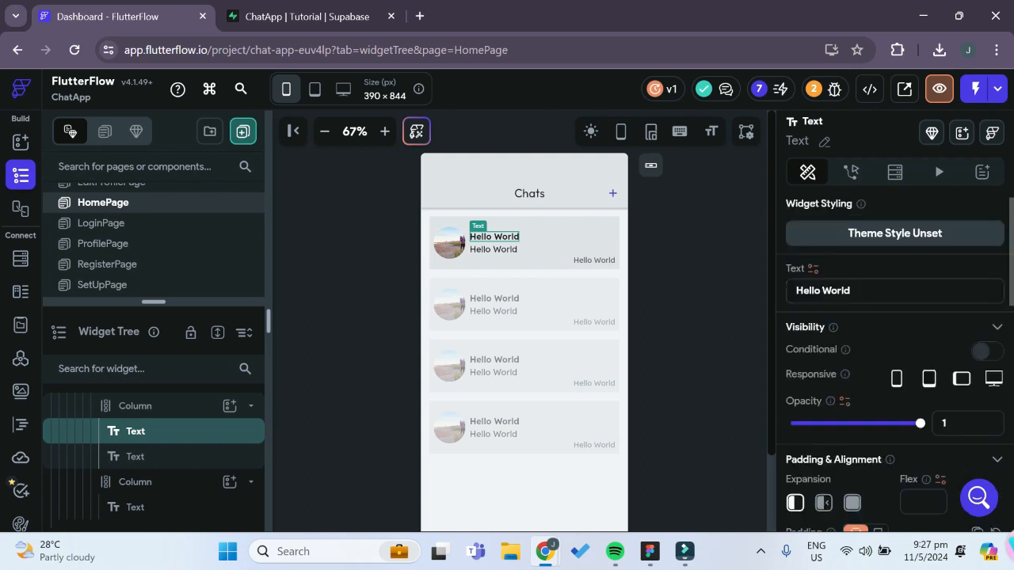
pyautogui.click(812, 269)
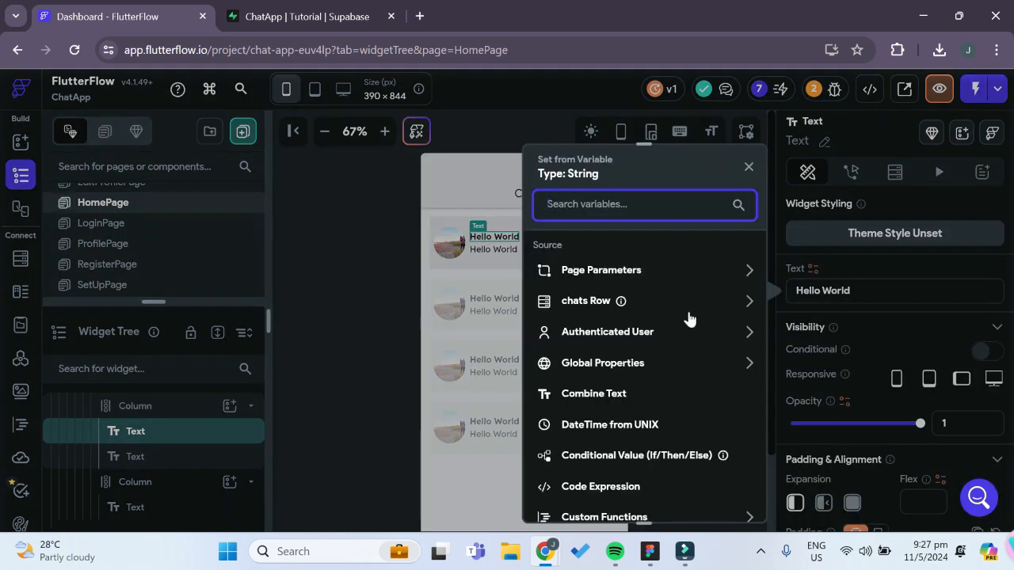
pyautogui.click(593, 303)
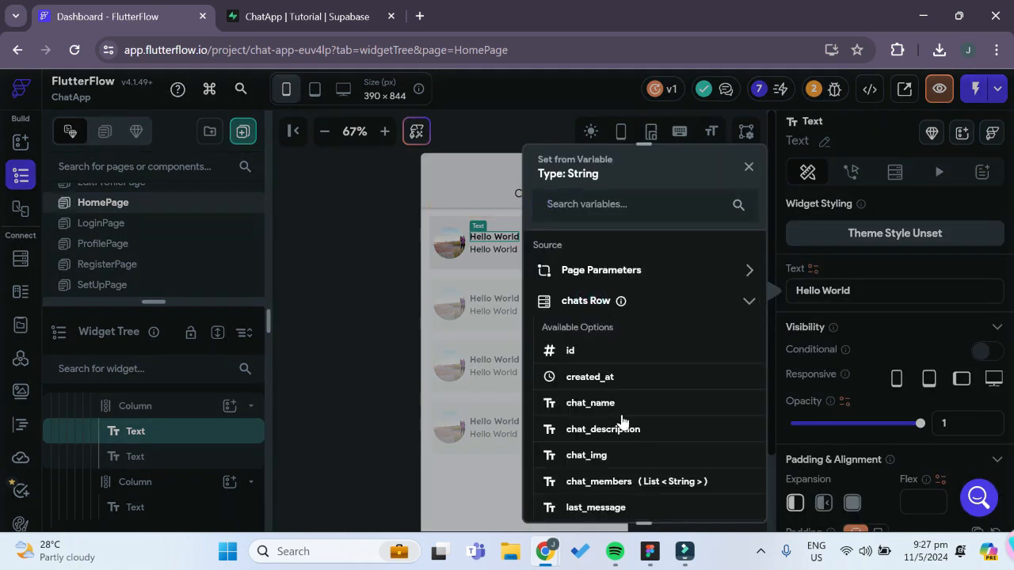
pyautogui.click(590, 404)
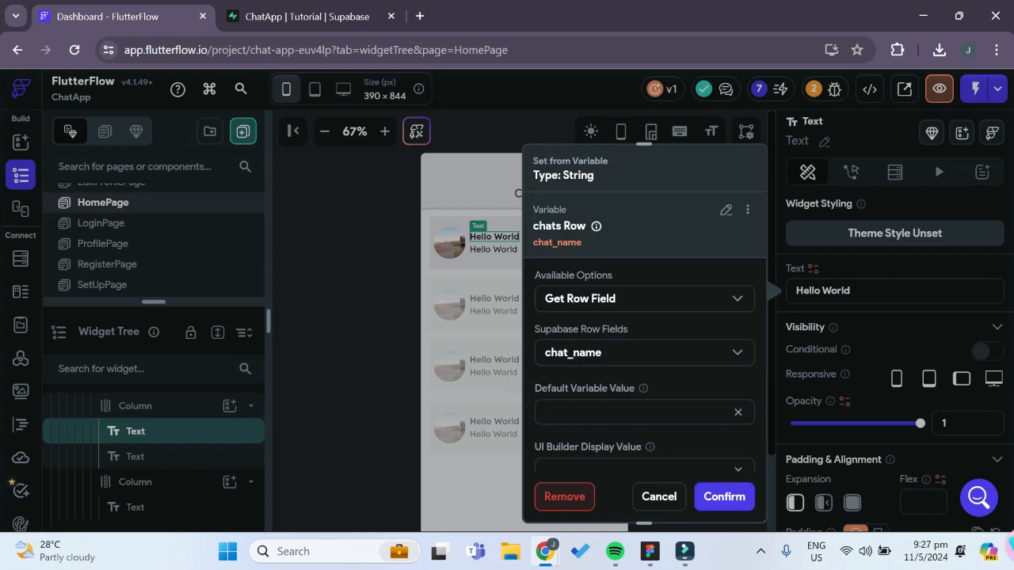
pyautogui.scroll(-1, 627, 412)
pyautogui.click(724, 497)
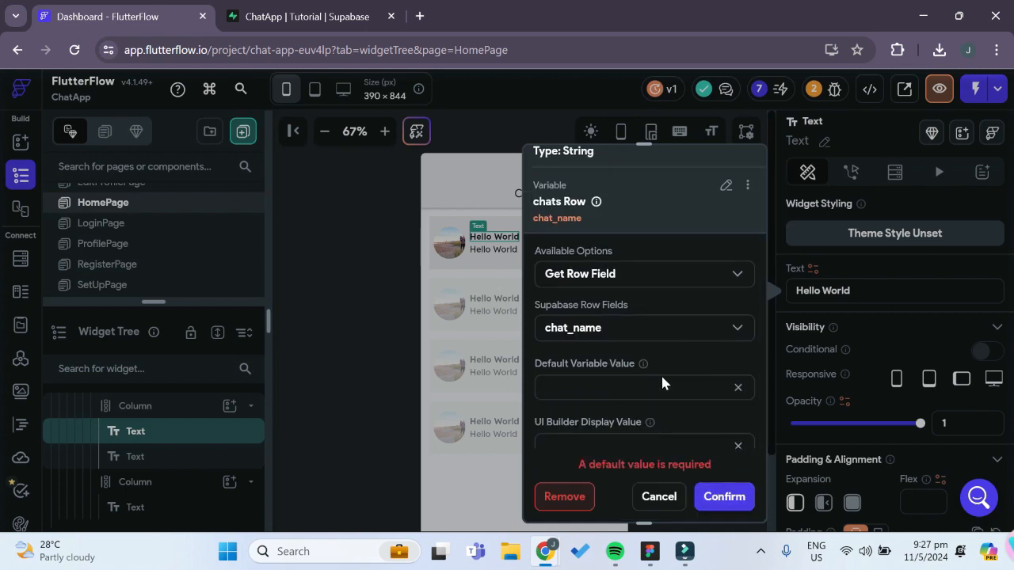
pyautogui.click(724, 497)
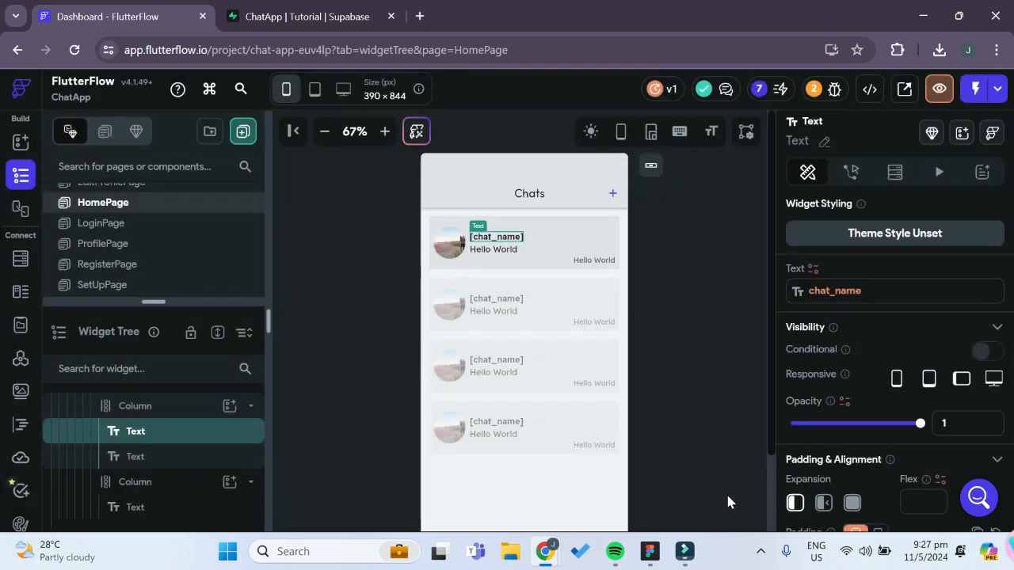
# Select the Text below the chat name, check the chat item layout on Figma's Chats frame, and return to FlutterFlow
pyautogui.click(506, 251)
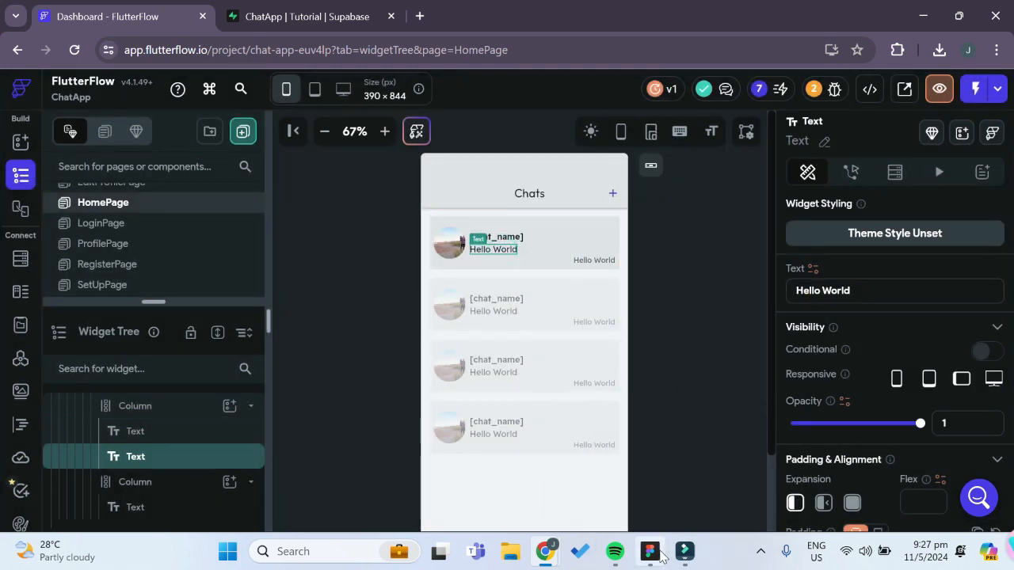
pyautogui.click(651, 551)
pyautogui.moveTo(447, 369); pyautogui.dragTo(906, 344)
pyautogui.moveTo(568, 329); pyautogui.dragTo(940, 327)
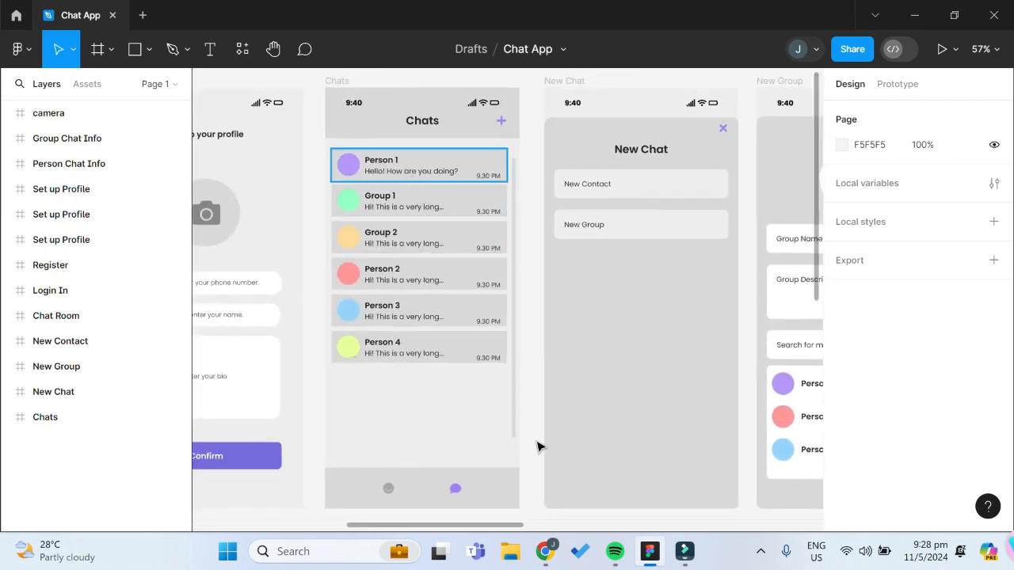
pyautogui.moveTo(545, 551)
pyautogui.click(512, 474)
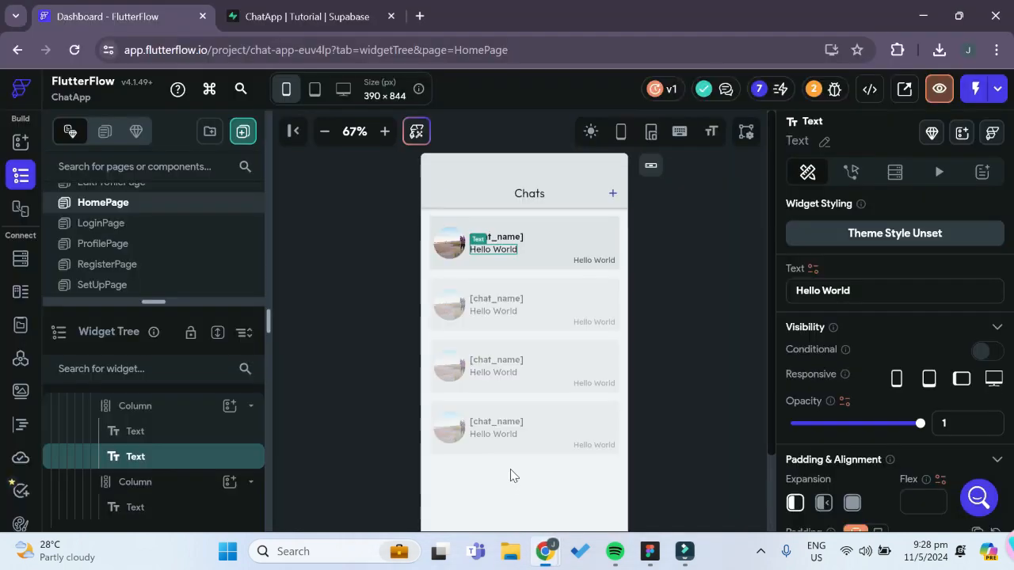
# Bind the Text below the chat name to the last_message field of the chats row
pyautogui.click(811, 270)
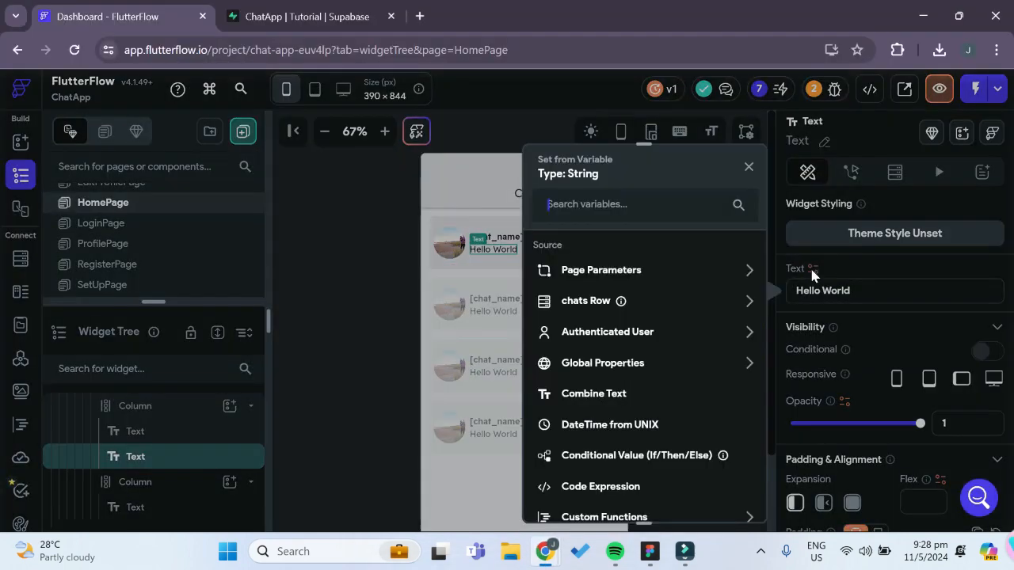
pyautogui.click(579, 306)
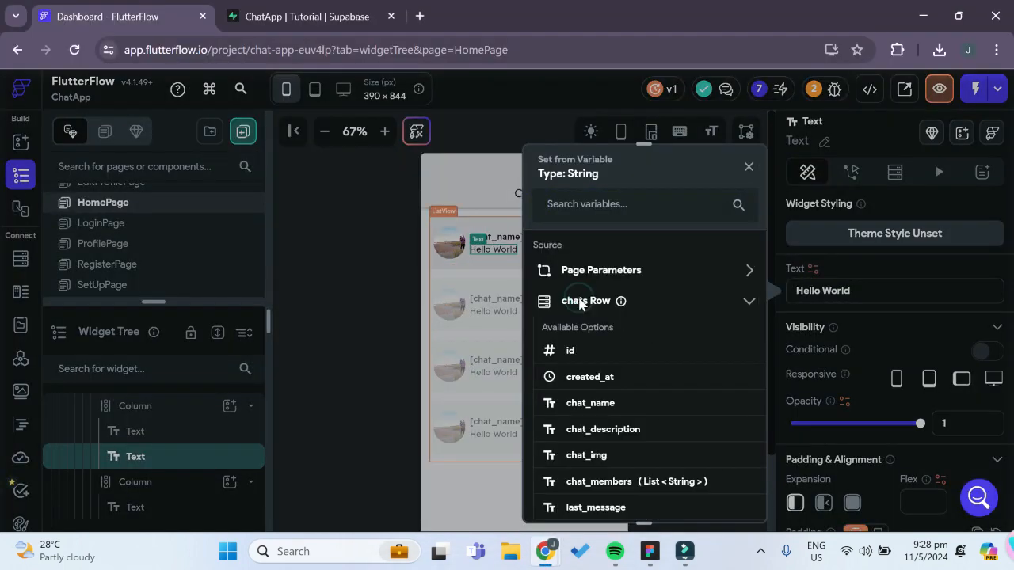
pyautogui.scroll(-3, 638, 424)
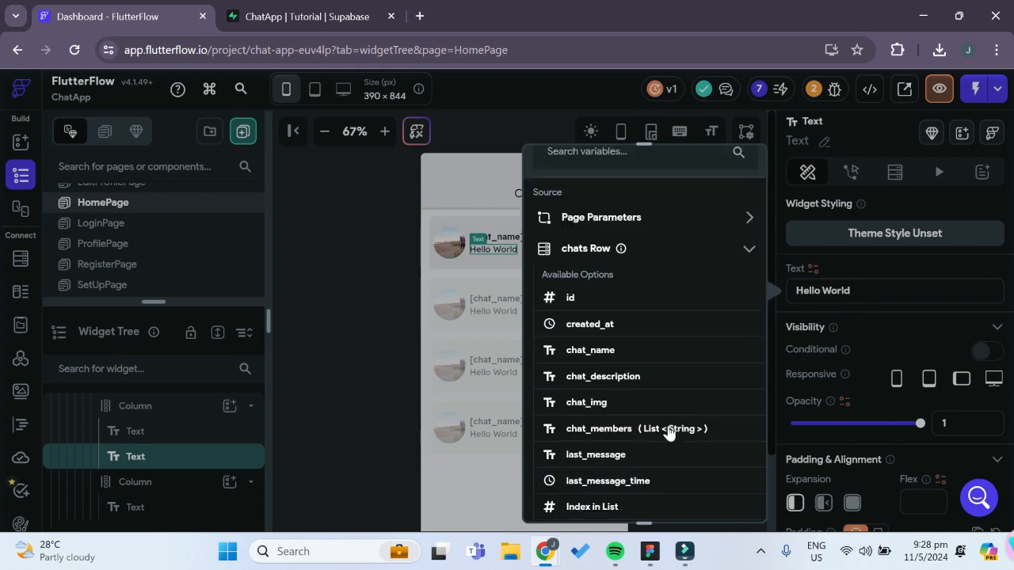
pyautogui.click(595, 402)
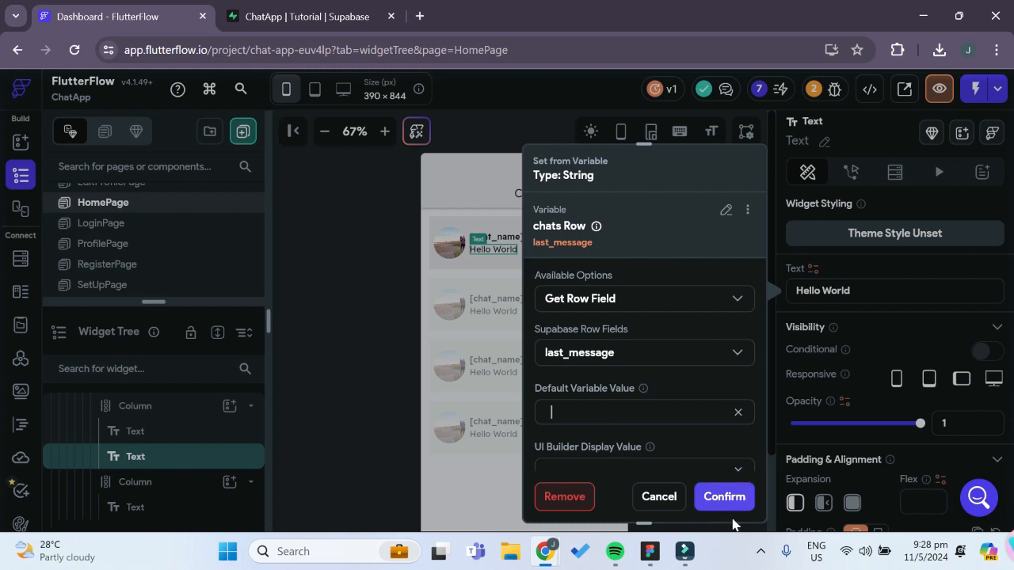
pyautogui.click(724, 497)
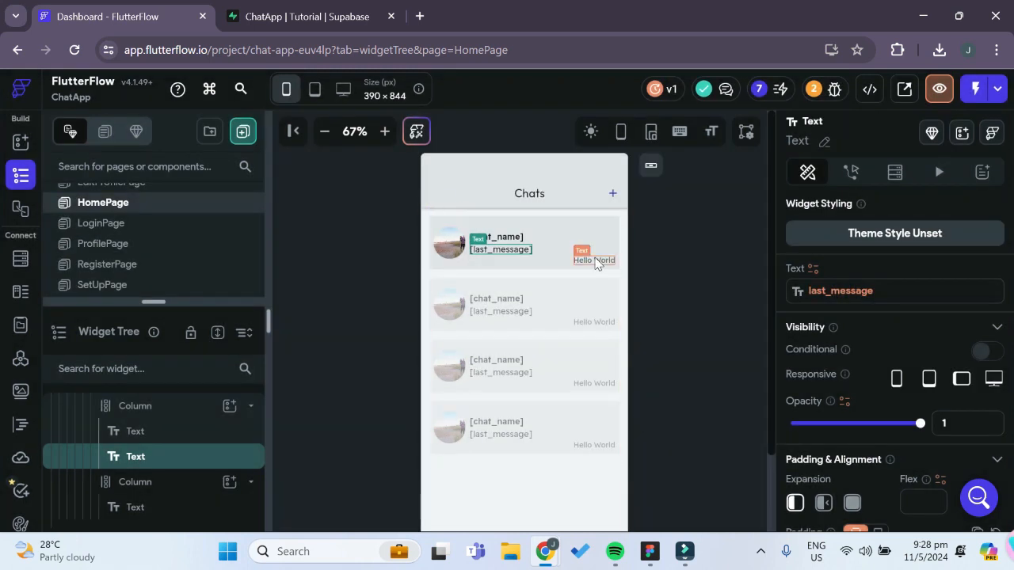
# Choose the chats row's last_message_time field as the variable for the small Text at the chat item's lower right
pyautogui.click(587, 268)
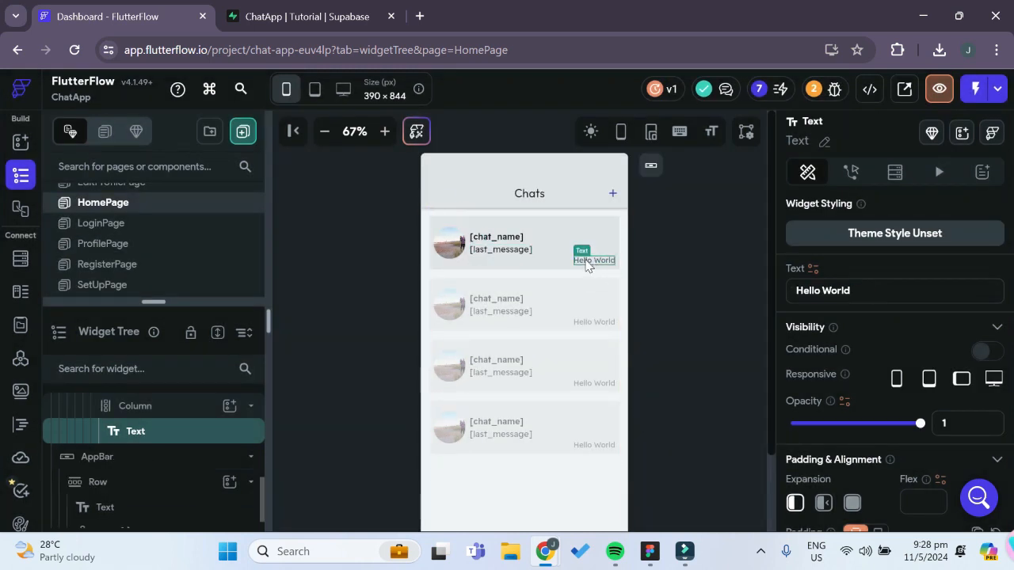
pyautogui.click(812, 271)
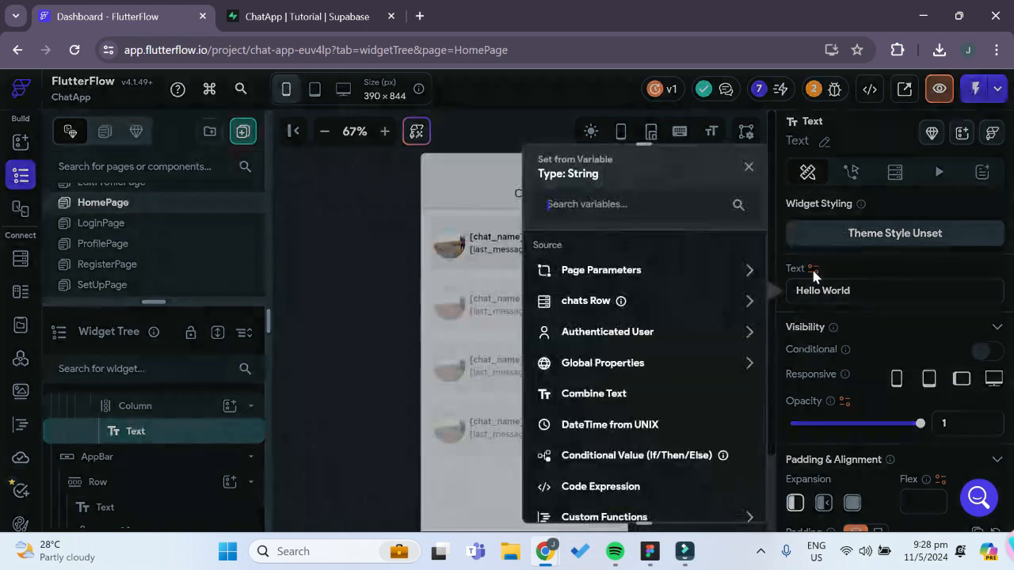
pyautogui.click(664, 307)
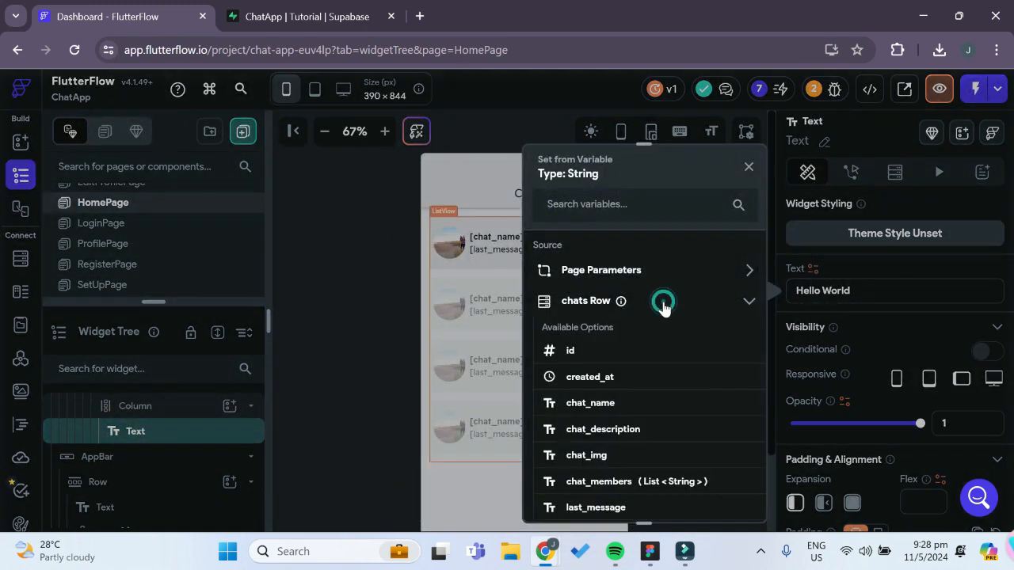
pyautogui.scroll(-1, 674, 396)
pyautogui.scroll(-1, 676, 400)
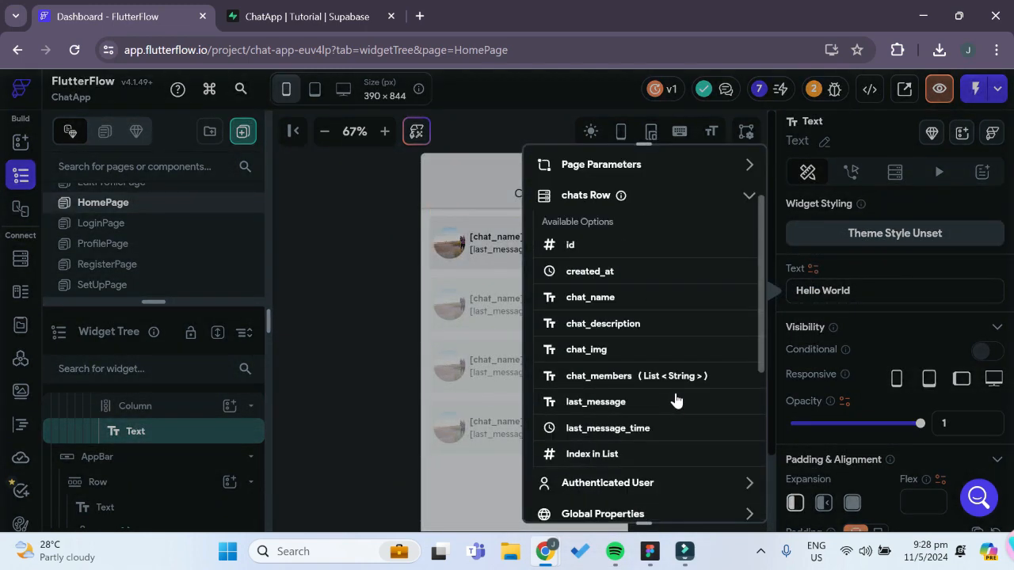
pyautogui.click(612, 430)
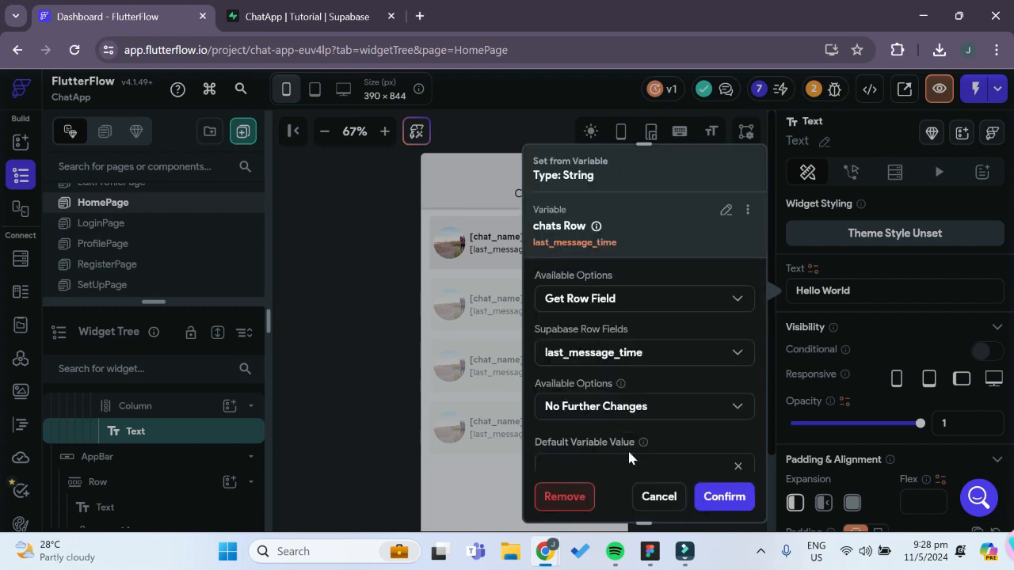
# Format the last_message_time variable as DateTime with the relative option, set its default value to 0, and confirm the binding
pyautogui.scroll(-1, 631, 429)
pyautogui.click(665, 353)
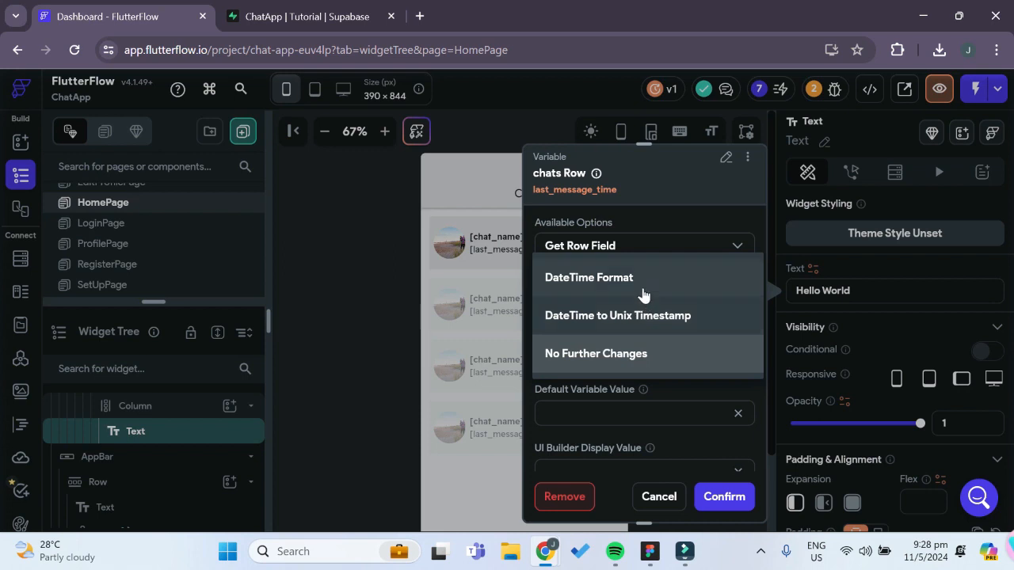
pyautogui.click(643, 293)
pyautogui.scroll(-1, 610, 404)
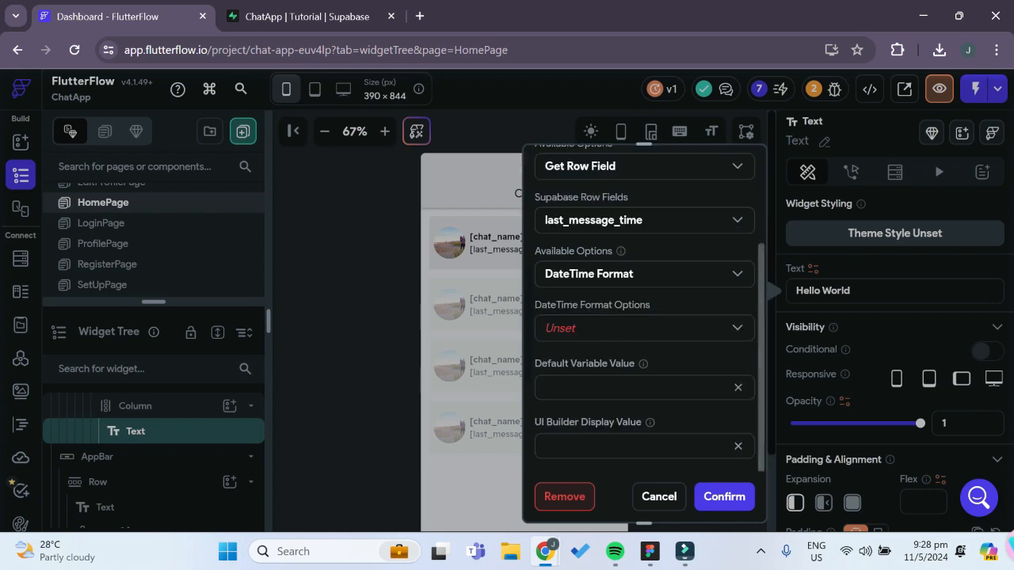
pyautogui.click(604, 328)
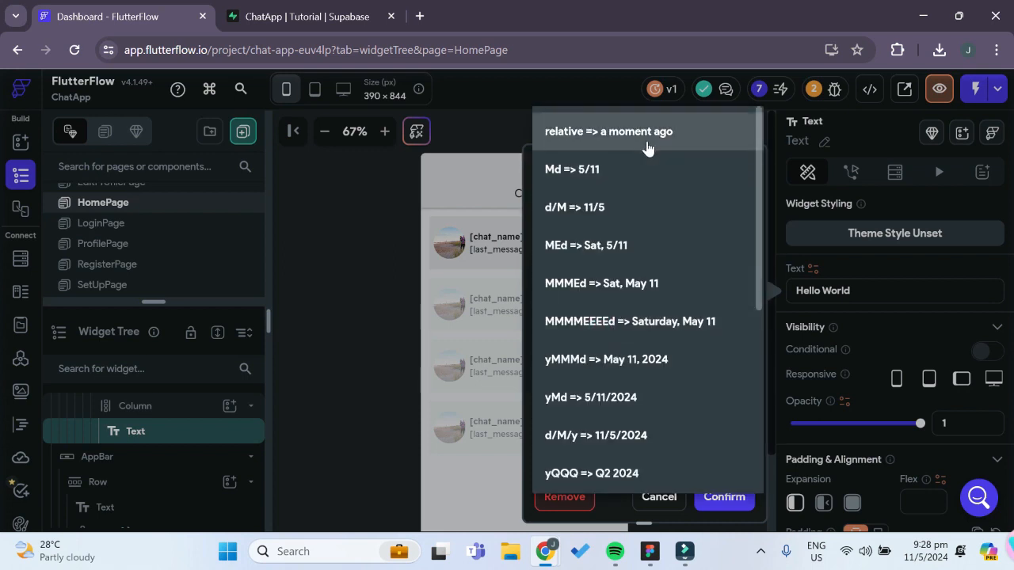
pyautogui.click(652, 133)
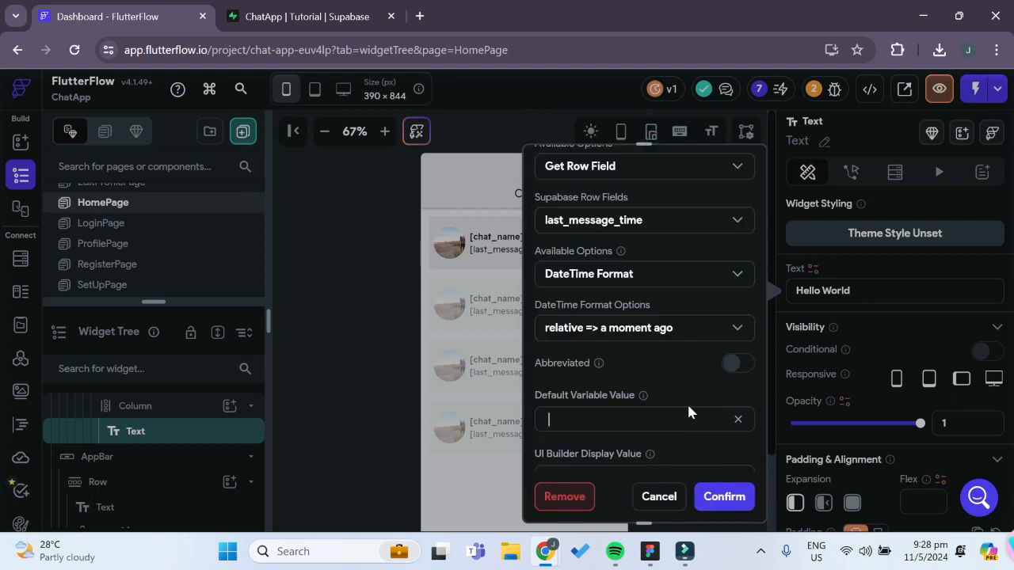
pyautogui.scroll(-1, 697, 431)
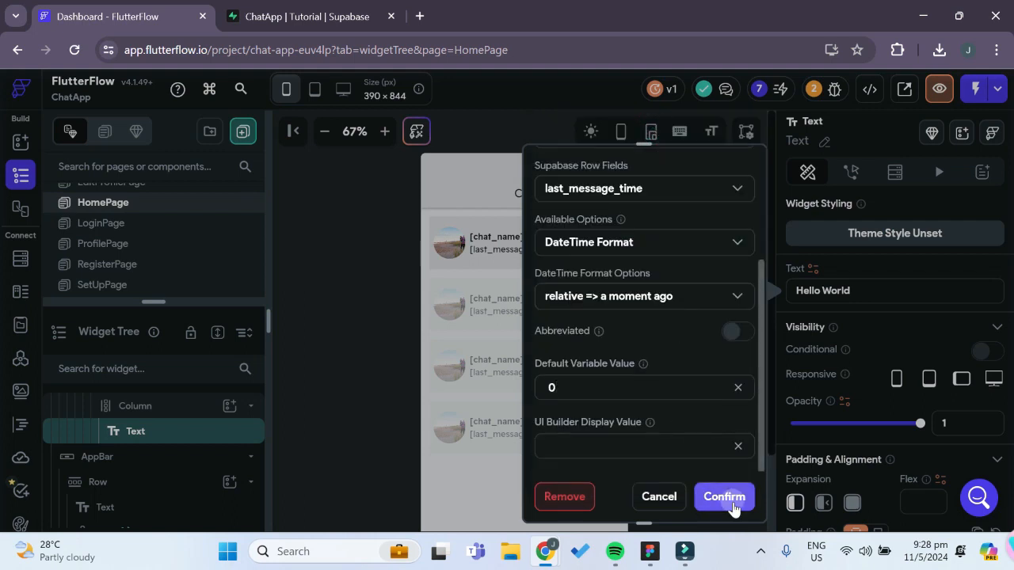
pyautogui.click(724, 497)
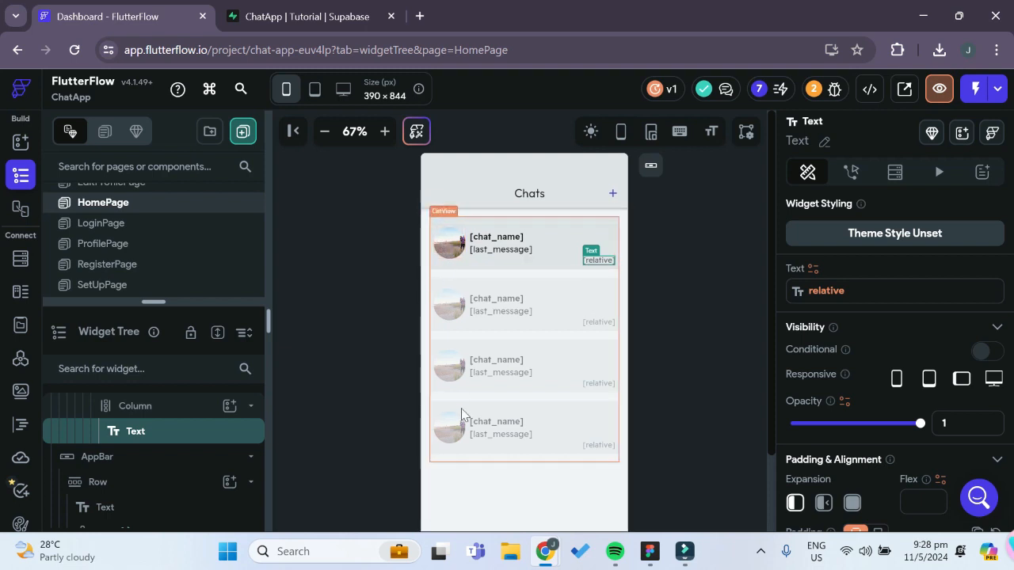
# Add an On Tap action to the chat item's Container that navigates to ChatPage
pyautogui.click(612, 225)
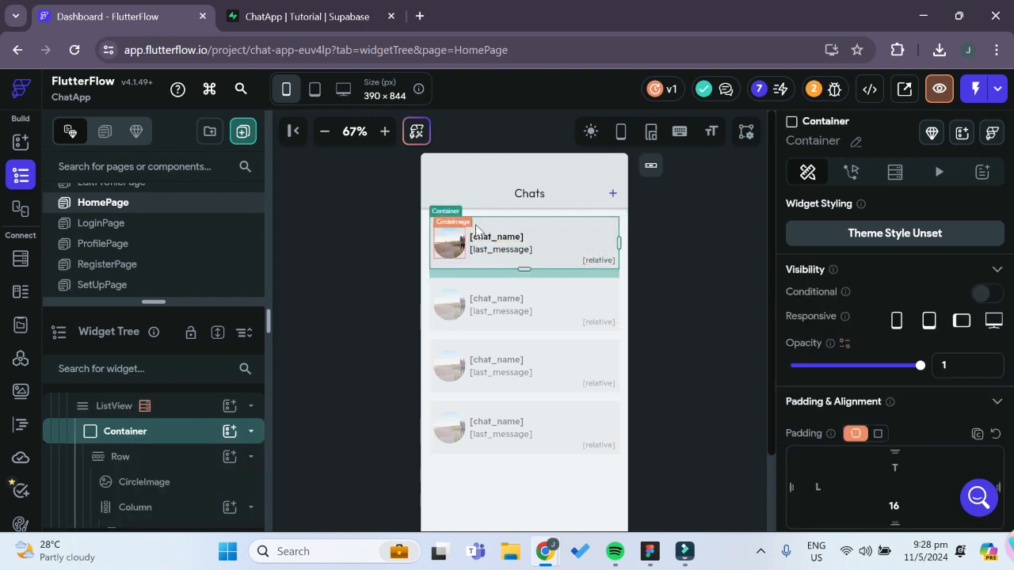
pyautogui.scroll(2, 182, 250)
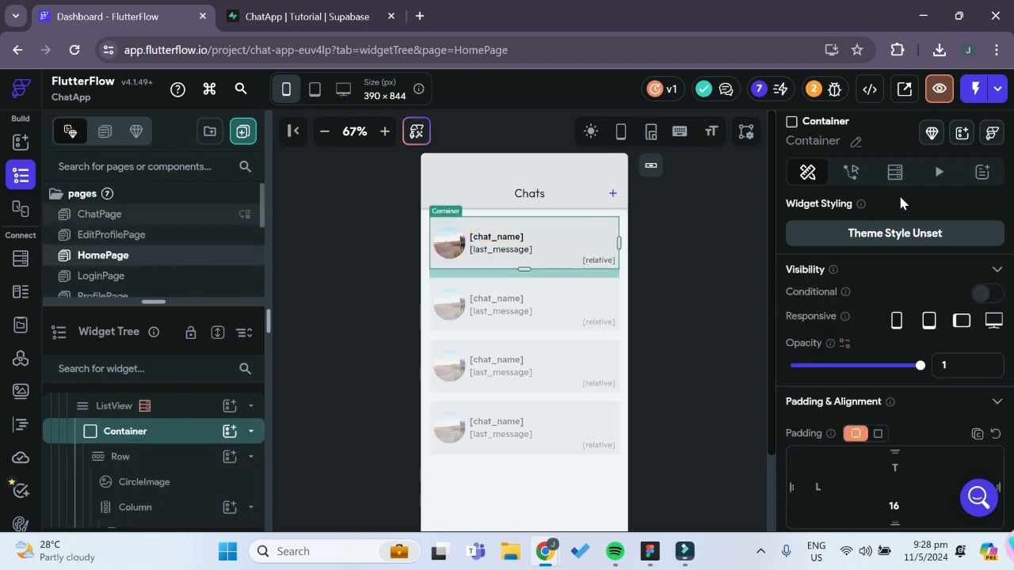
pyautogui.click(852, 174)
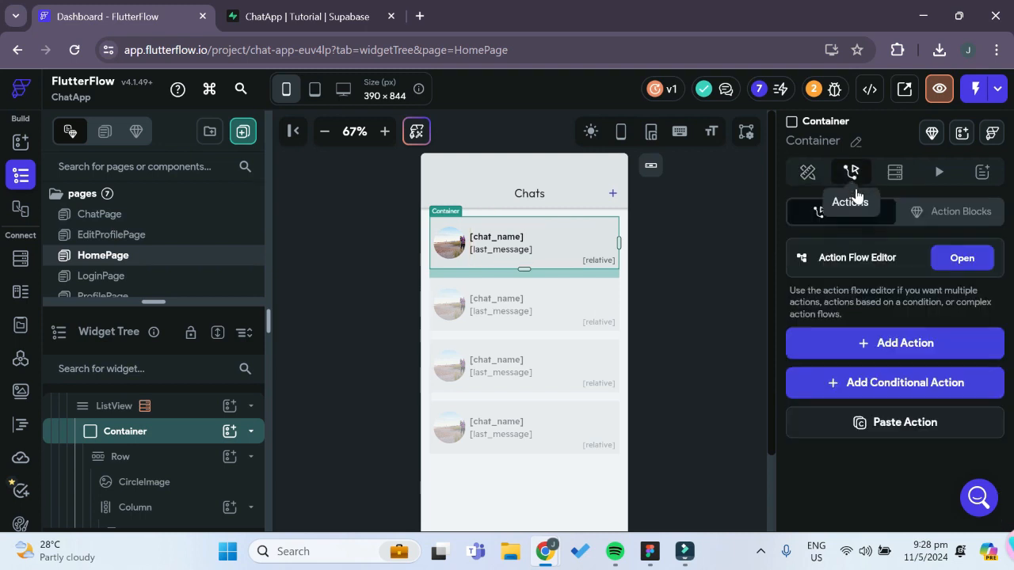
pyautogui.click(955, 255)
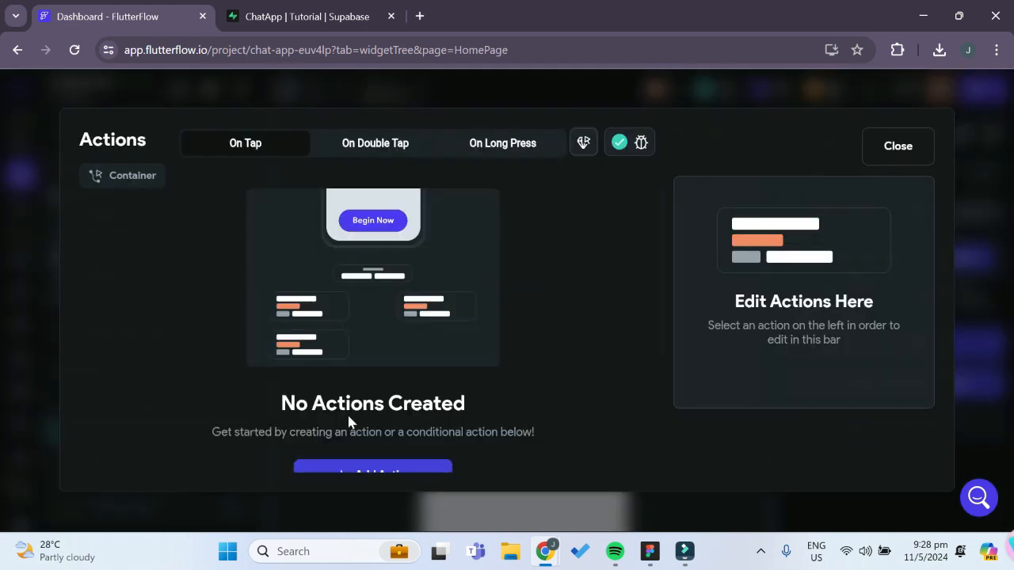
pyautogui.scroll(-3, 505, 340)
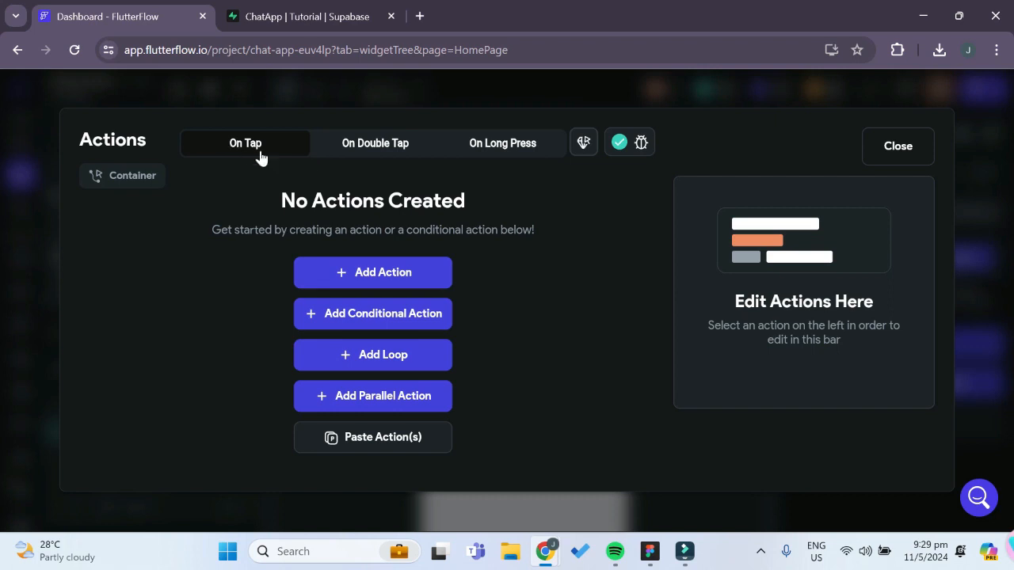
pyautogui.click(378, 273)
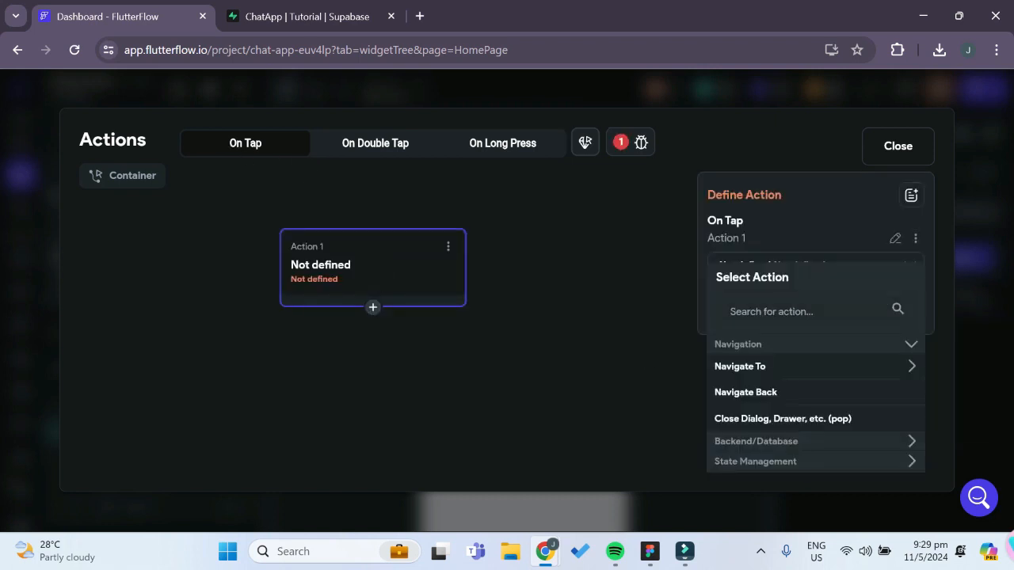
pyautogui.click(770, 367)
pyautogui.scroll(-2, 822, 410)
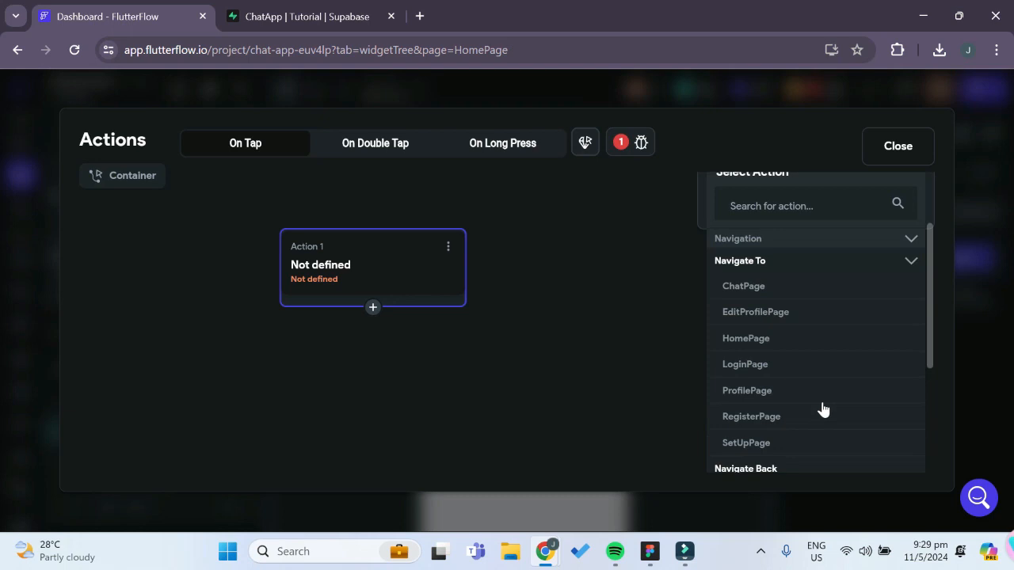
pyautogui.click(759, 290)
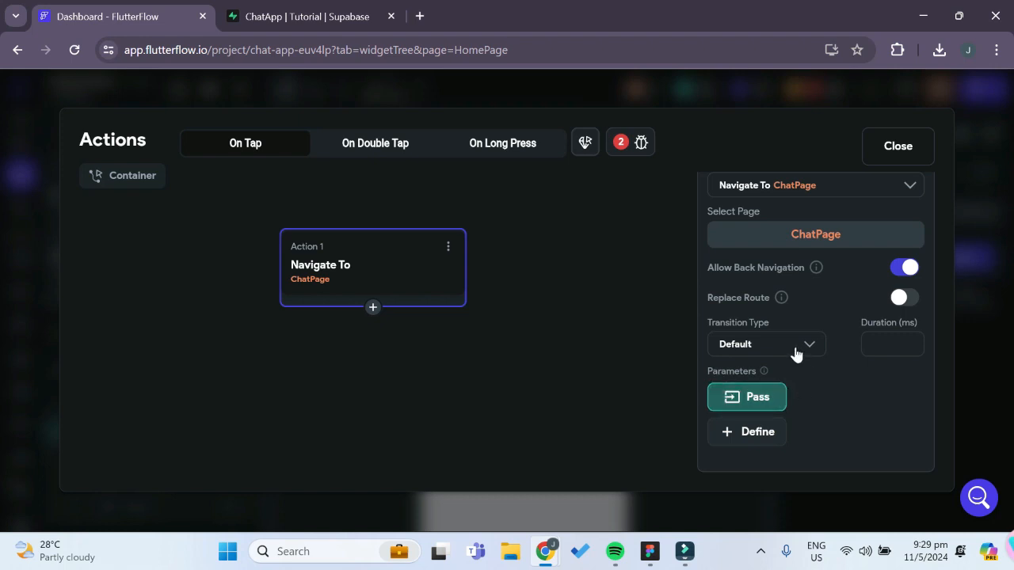
# Add the groupImg and groupName parameters to the values passed to ChatPage in the Navigate To action
pyautogui.click(758, 398)
pyautogui.scroll(-1, 828, 407)
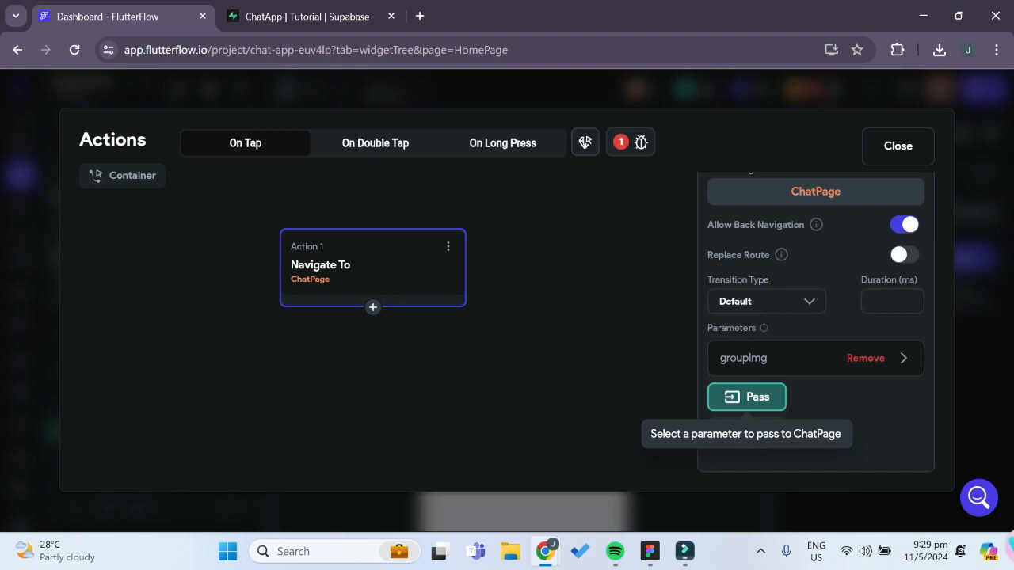
pyautogui.click(745, 400)
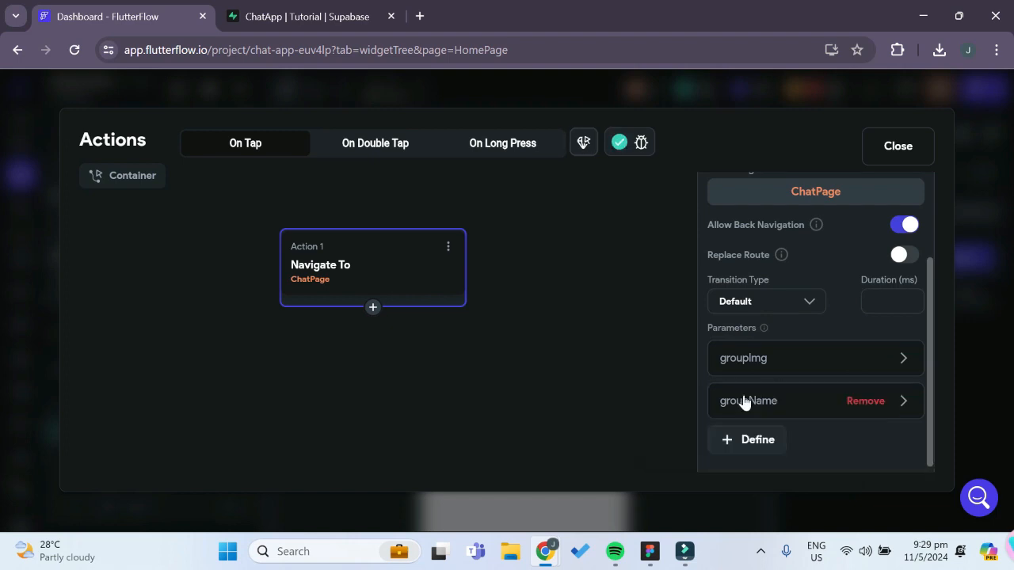
# Set the value of the groupImg parameter to the chats row's chat_img field
pyautogui.click(778, 361)
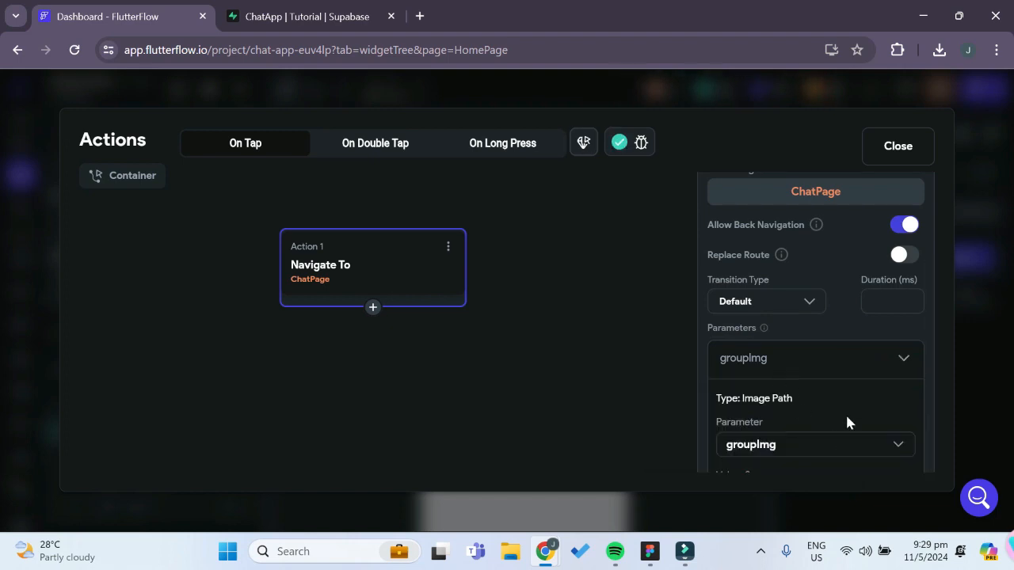
pyautogui.scroll(-1, 847, 409)
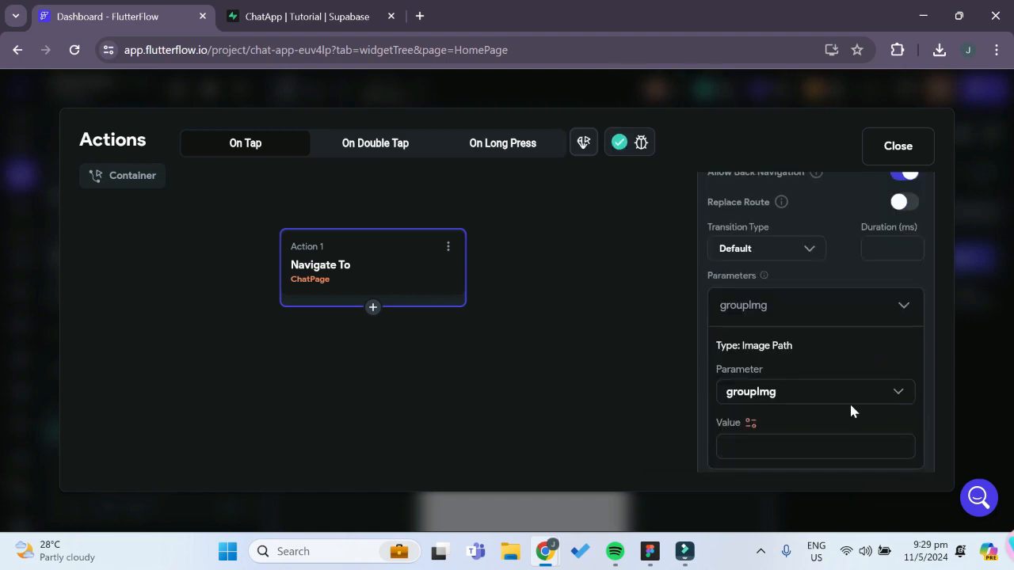
pyautogui.click(804, 398)
pyautogui.click(773, 401)
pyautogui.scroll(-2, 785, 414)
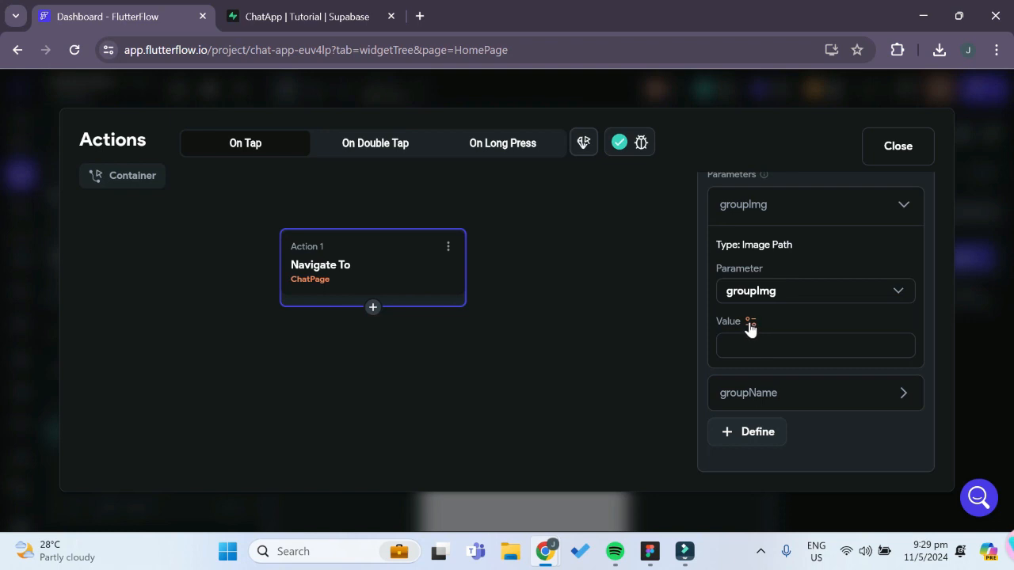
pyautogui.click(750, 323)
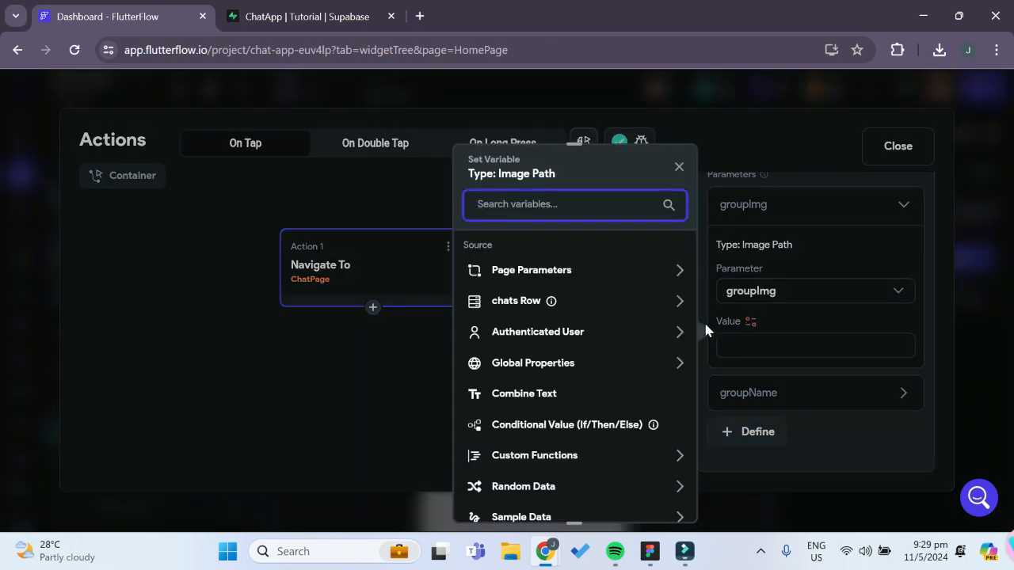
pyautogui.click(511, 303)
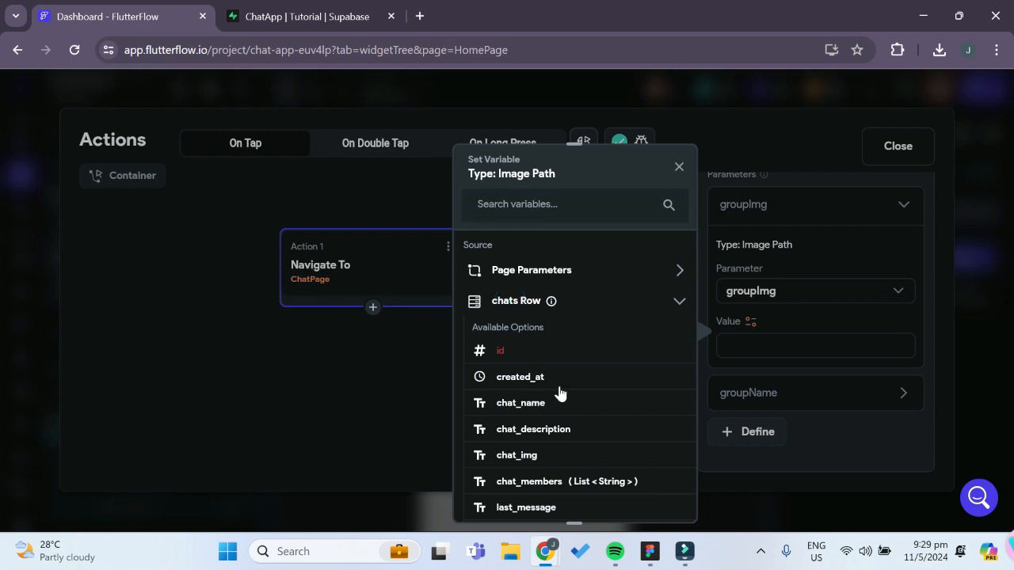
pyautogui.scroll(-1, 640, 438)
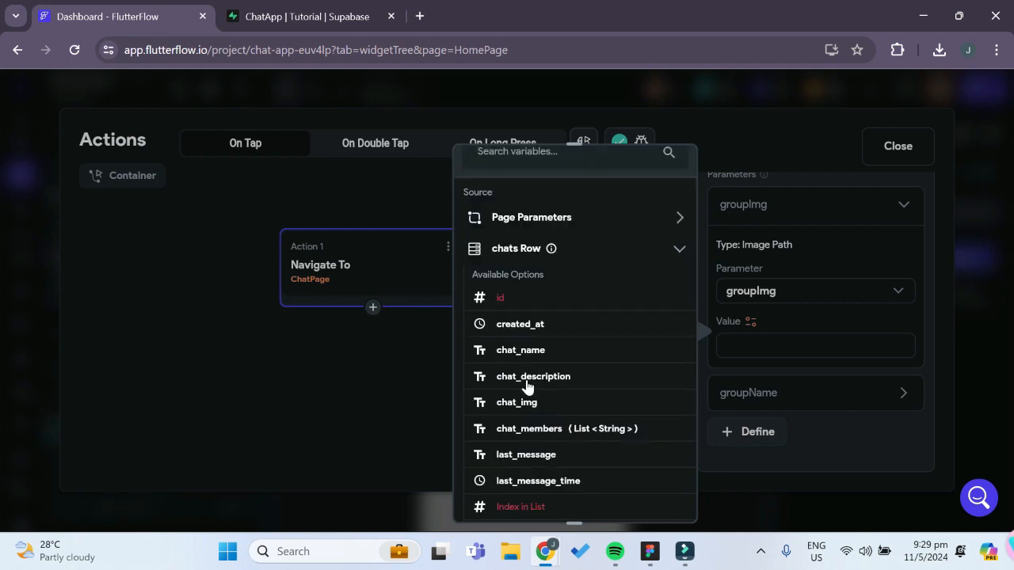
pyautogui.click(533, 406)
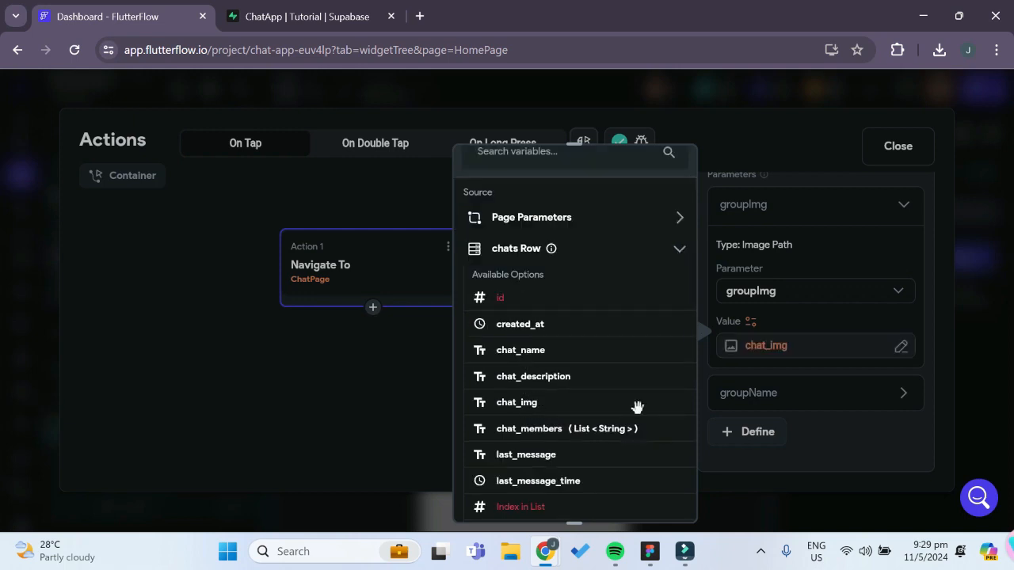
# Set the value of the groupName parameter to the chats row's chat_name field and close the action flow editor
pyautogui.click(753, 400)
pyautogui.scroll(-1, 820, 427)
pyautogui.scroll(-2, 820, 427)
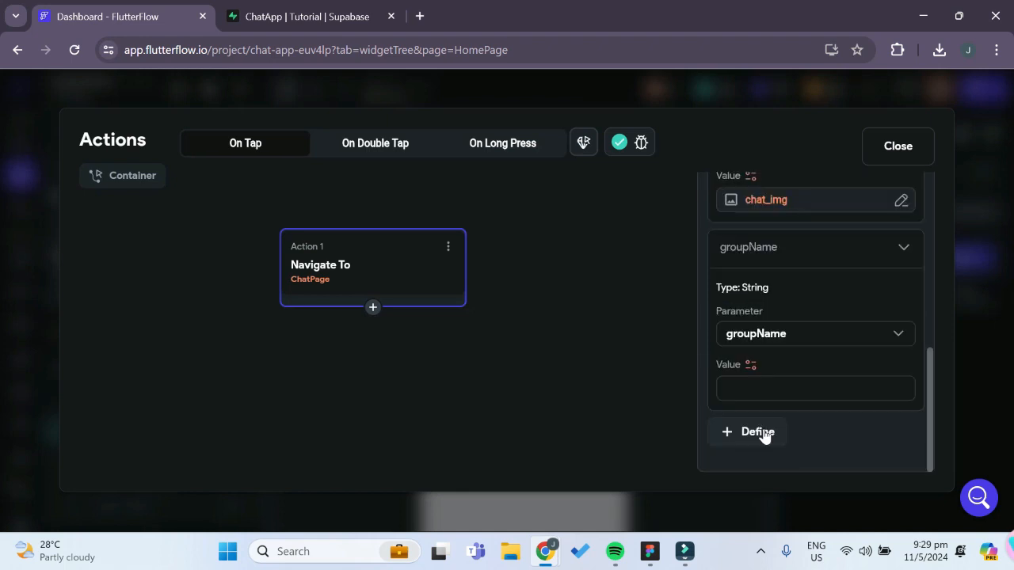
pyautogui.click(749, 367)
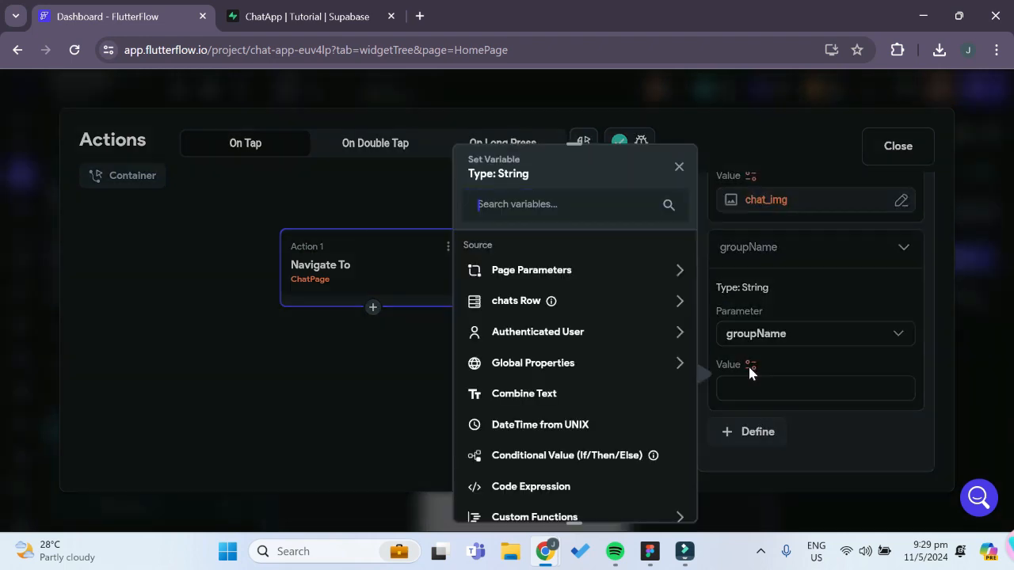
pyautogui.click(513, 305)
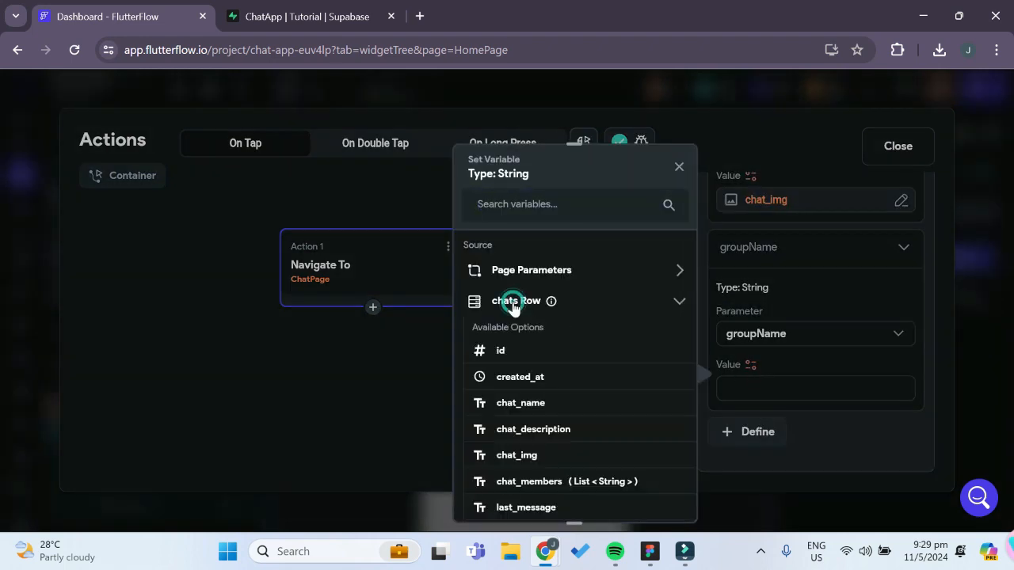
pyautogui.click(535, 406)
pyautogui.click(879, 149)
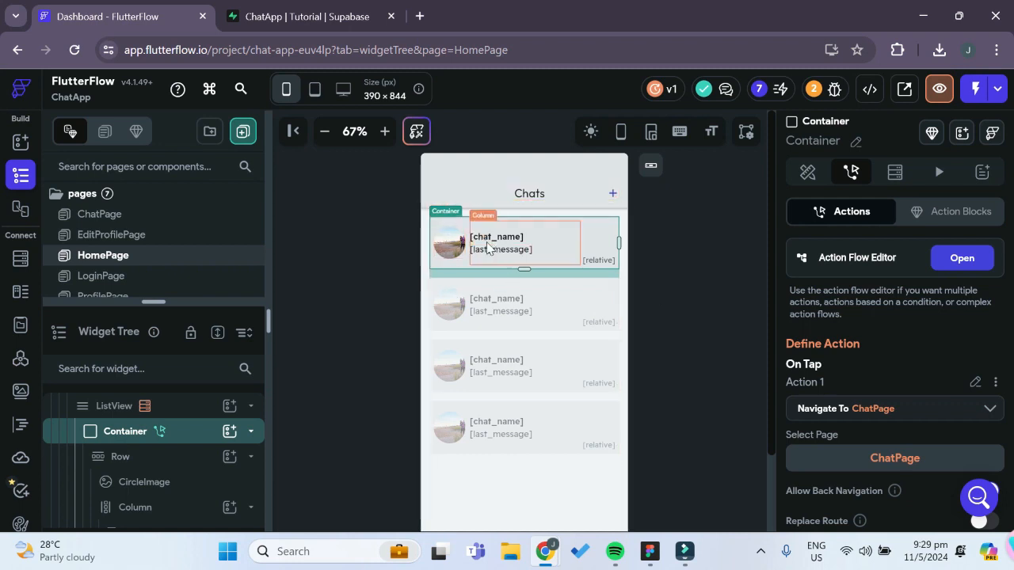
# Open ChatPage and examine the action flow of the message TextField at the bottom of the page
pyautogui.click(127, 219)
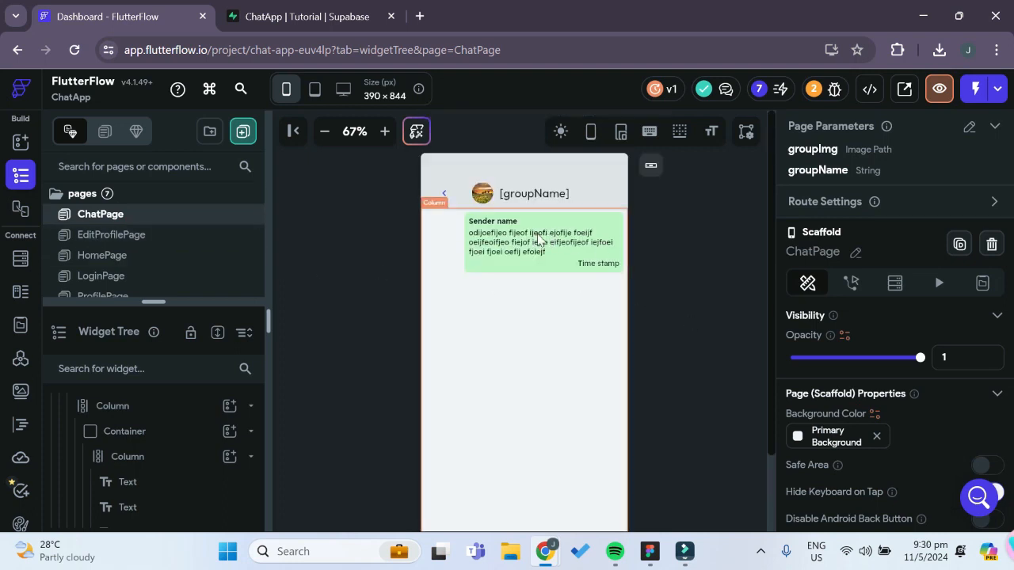
pyautogui.scroll(-1, 697, 353)
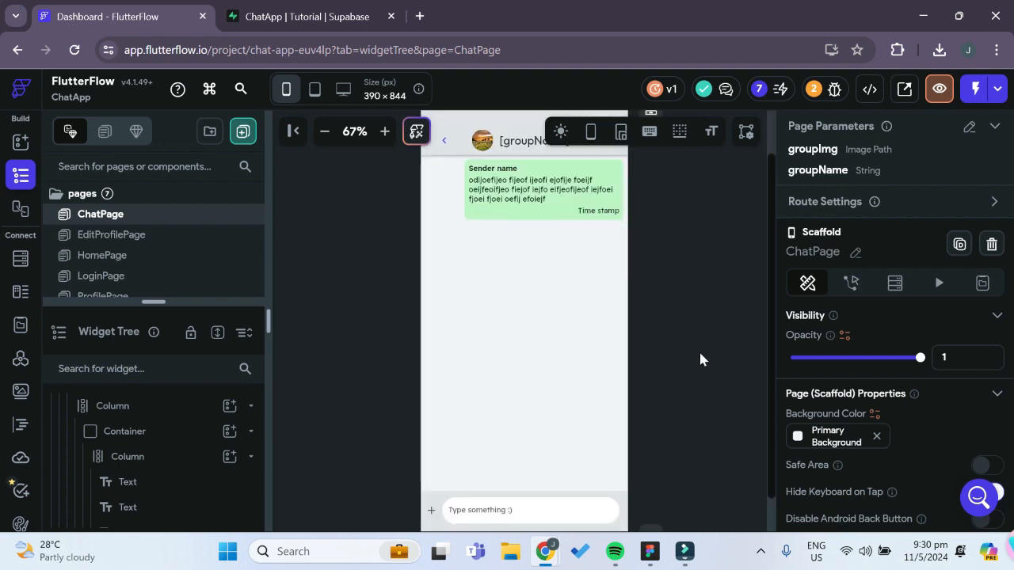
pyautogui.scroll(-1, 694, 340)
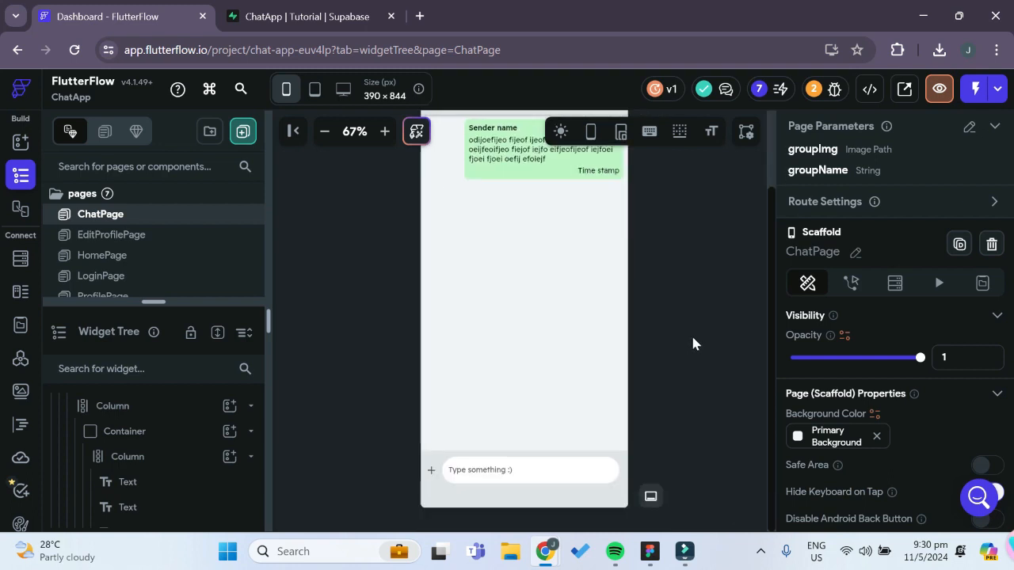
pyautogui.click(552, 475)
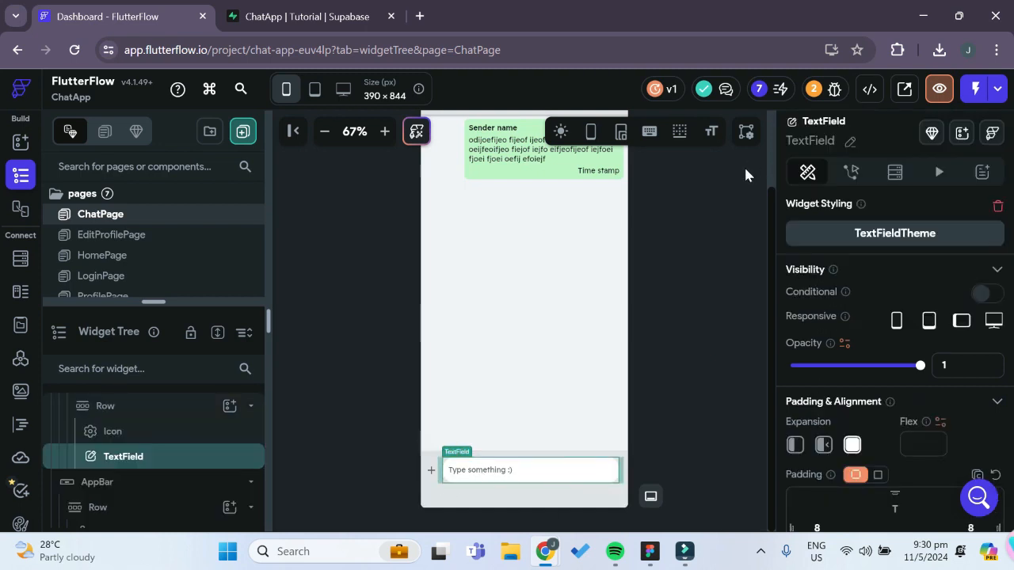
pyautogui.click(848, 172)
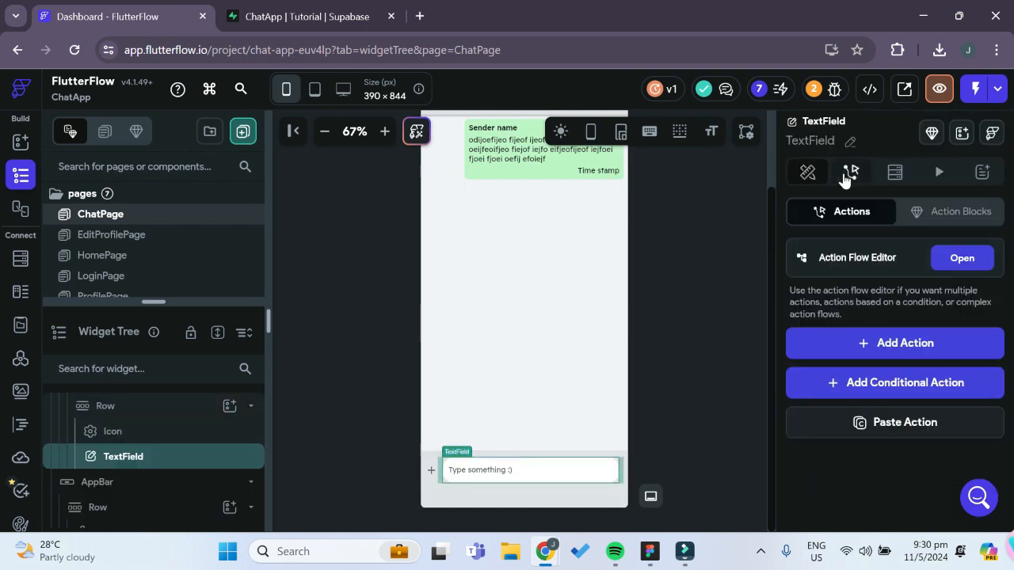
pyautogui.click(959, 262)
pyautogui.click(898, 145)
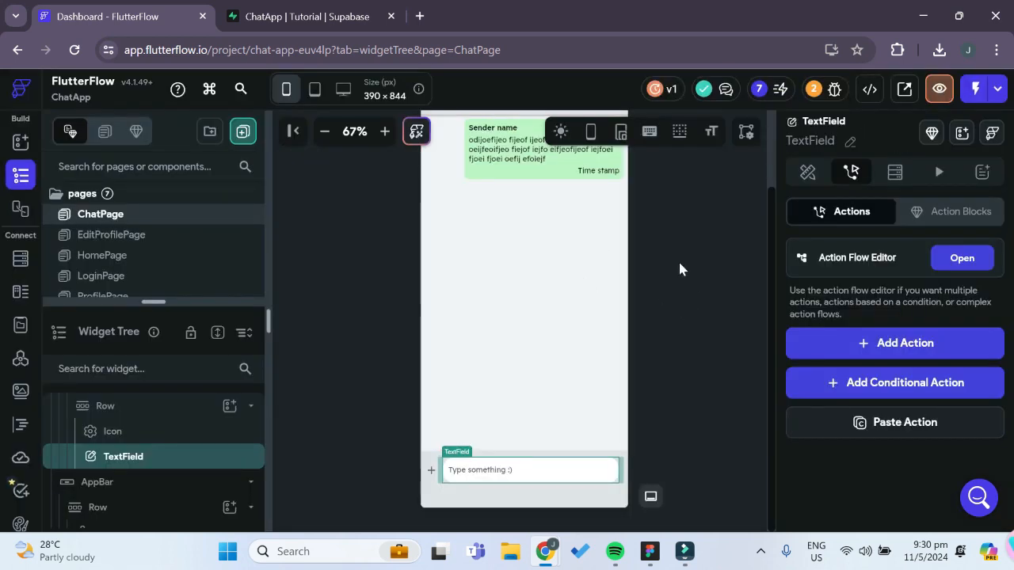
# Switch to the Supabase table editor and start a new table named messages in the public schema
pyautogui.click(310, 20)
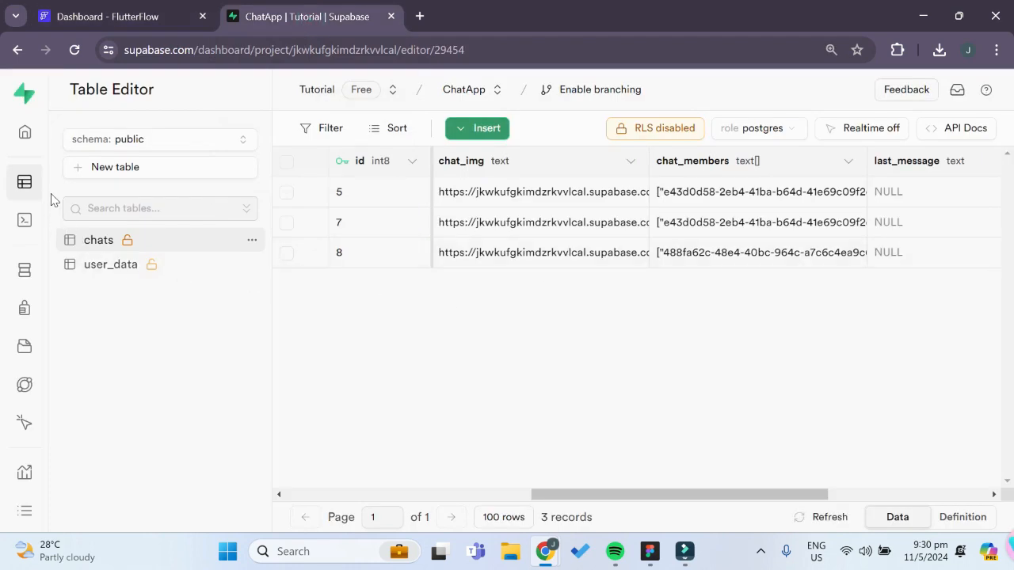
pyautogui.click(231, 171)
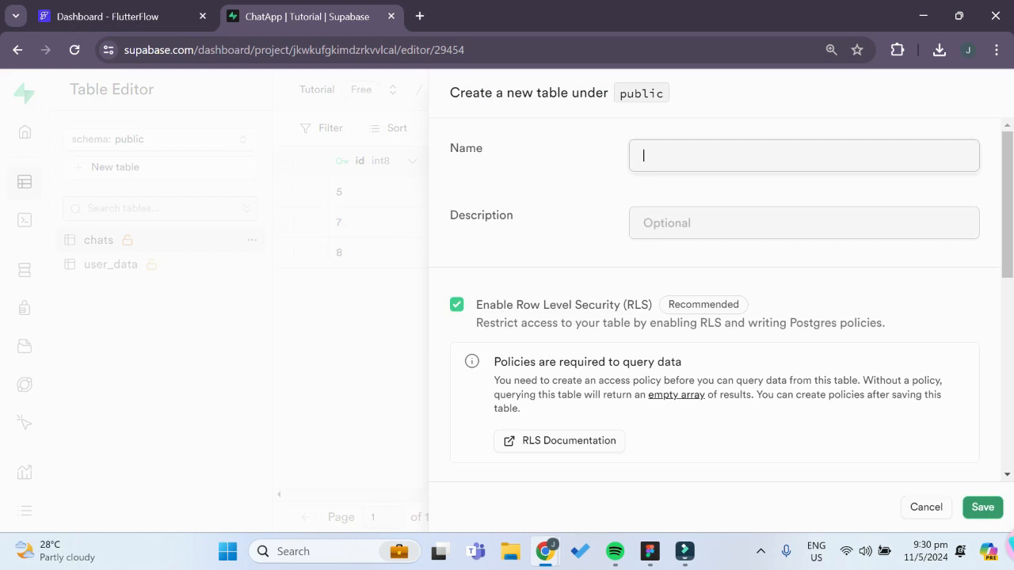
pyautogui.write('messages')
pyautogui.scroll(-5, 694, 198)
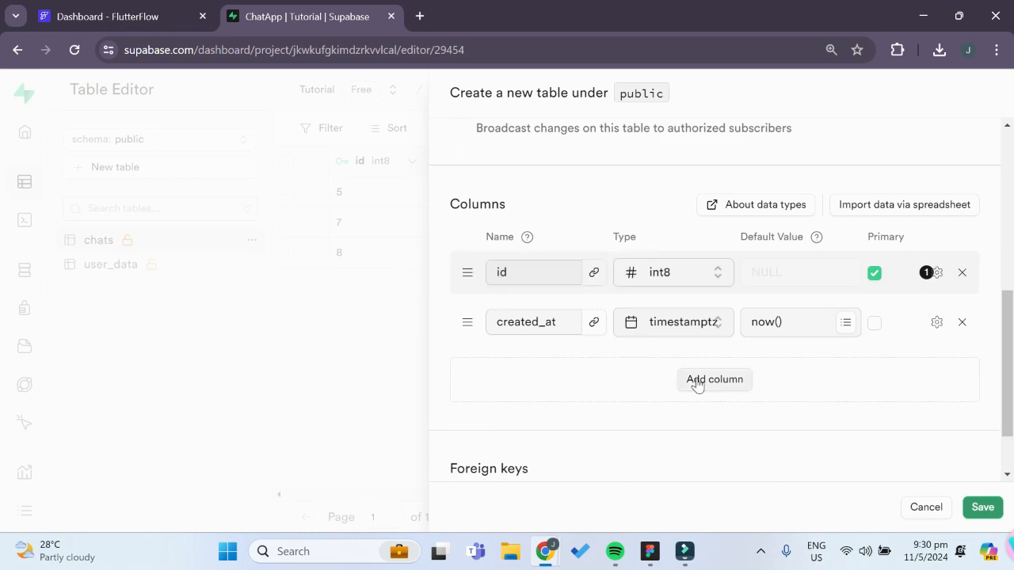
# Add a message_text column of type text to the new messages table
pyautogui.click(700, 383)
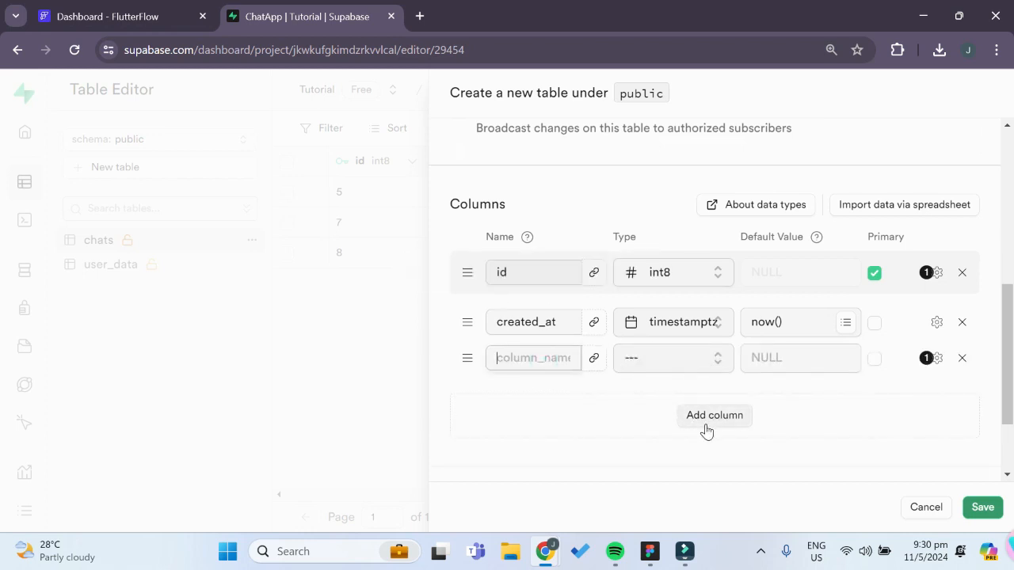
pyautogui.write('message_text')
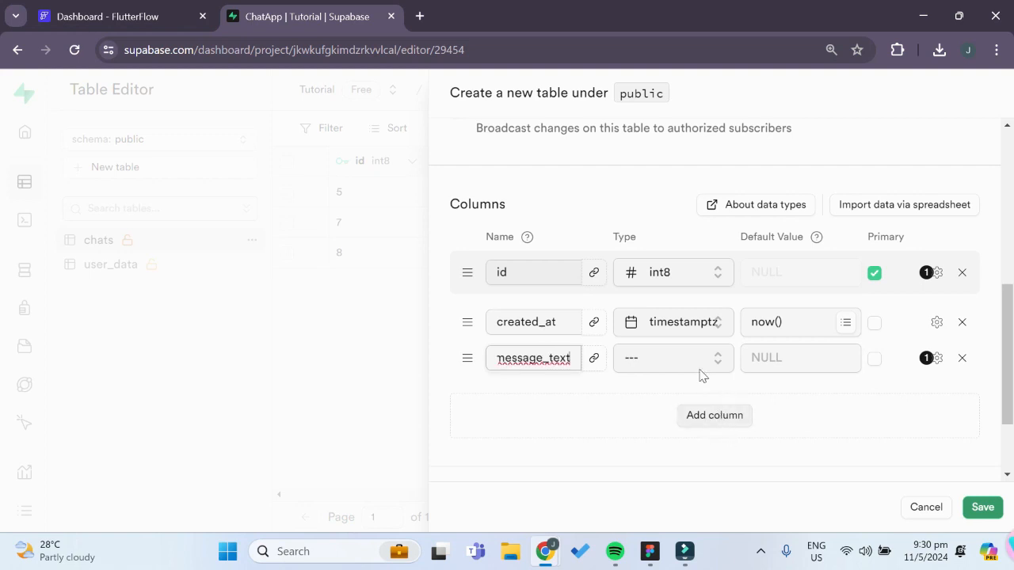
pyautogui.click(690, 370)
pyautogui.click(689, 369)
pyautogui.click(688, 369)
pyautogui.scroll(-3, 568, 230)
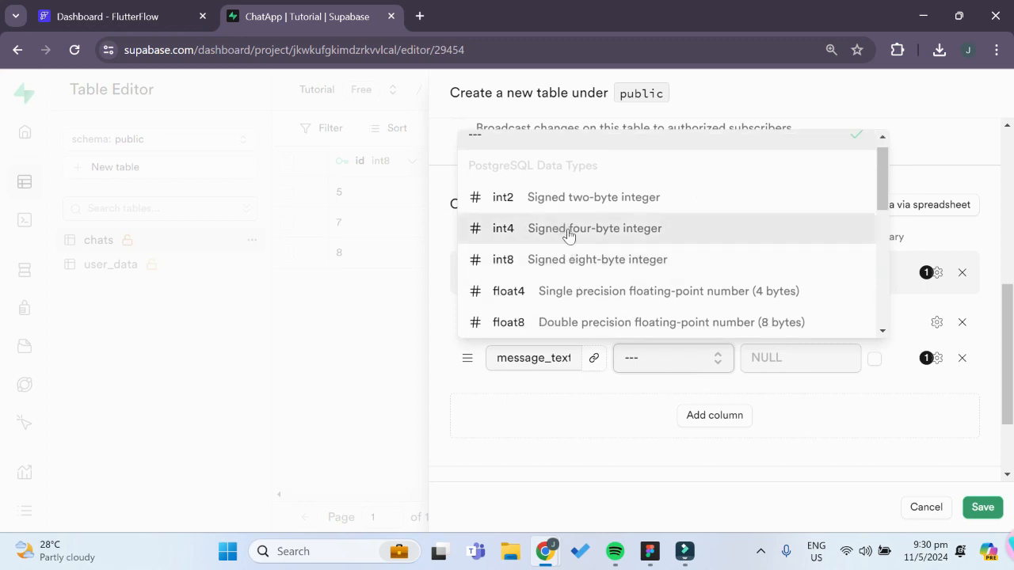
pyautogui.click(574, 294)
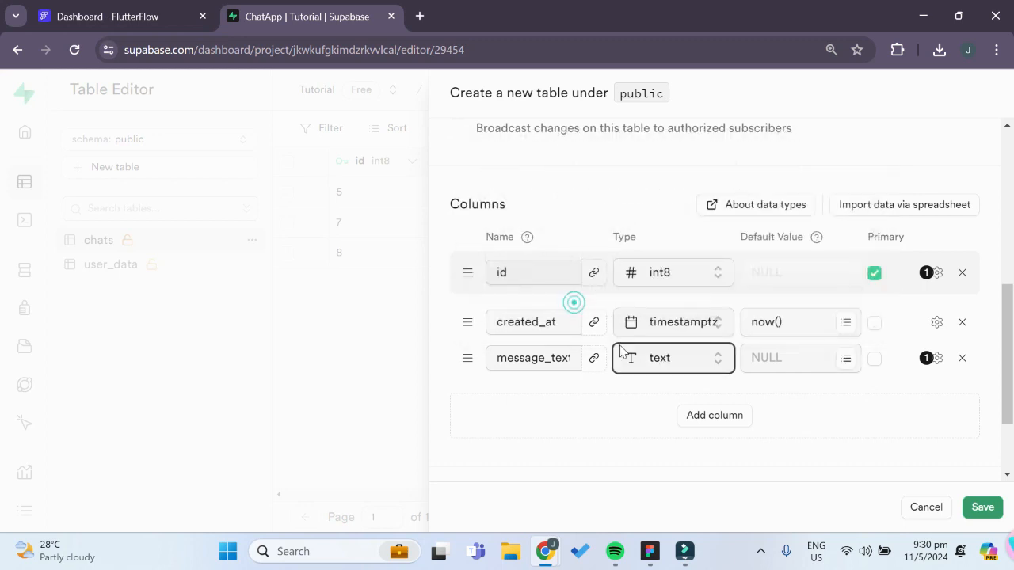
# Add a sender_id column of type uuid to the new messages table
pyautogui.click(738, 416)
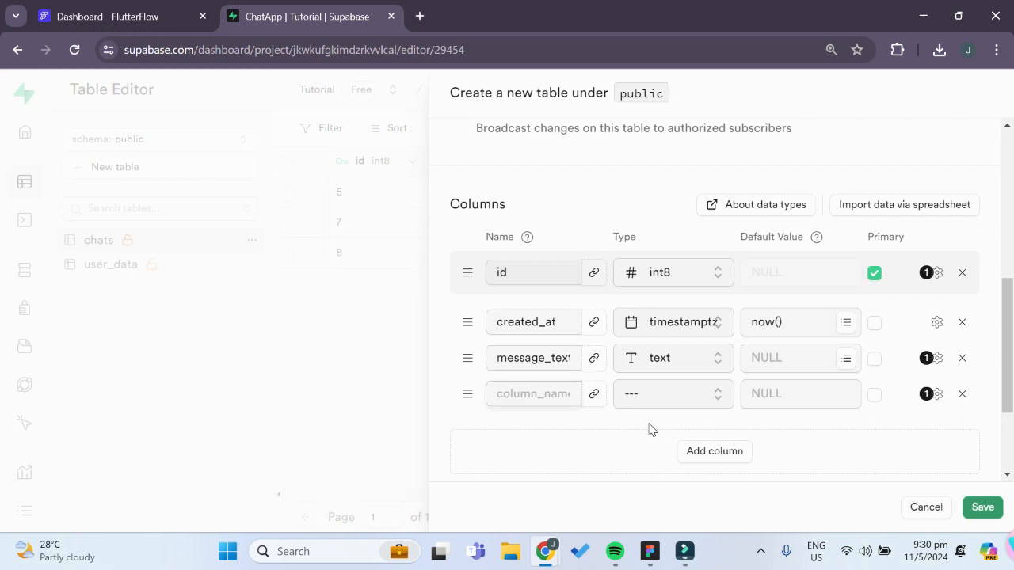
pyautogui.write('sender_id')
pyautogui.click(658, 403)
pyautogui.scroll(-2, 602, 269)
pyautogui.scroll(-5, 618, 285)
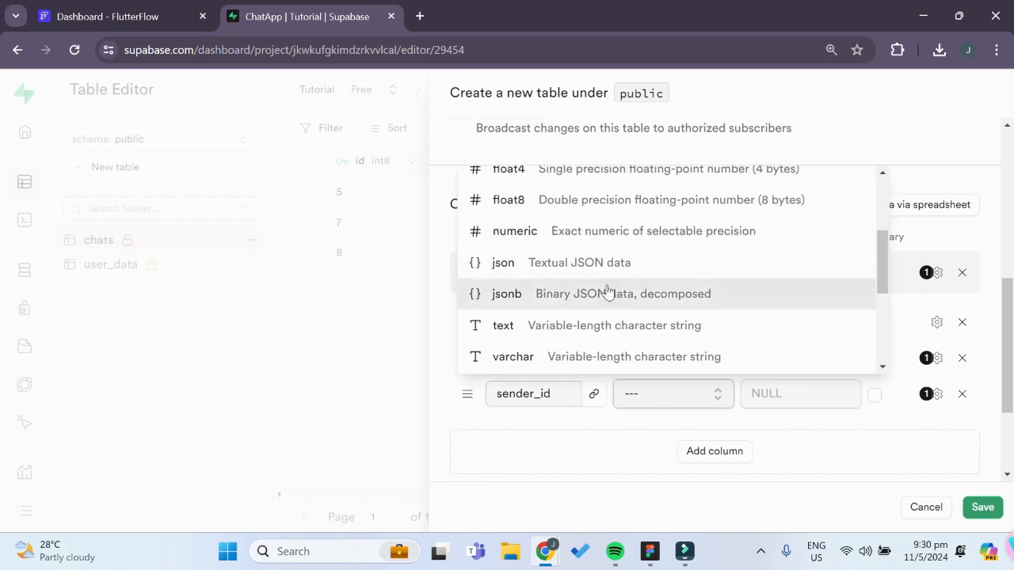
pyautogui.click(549, 321)
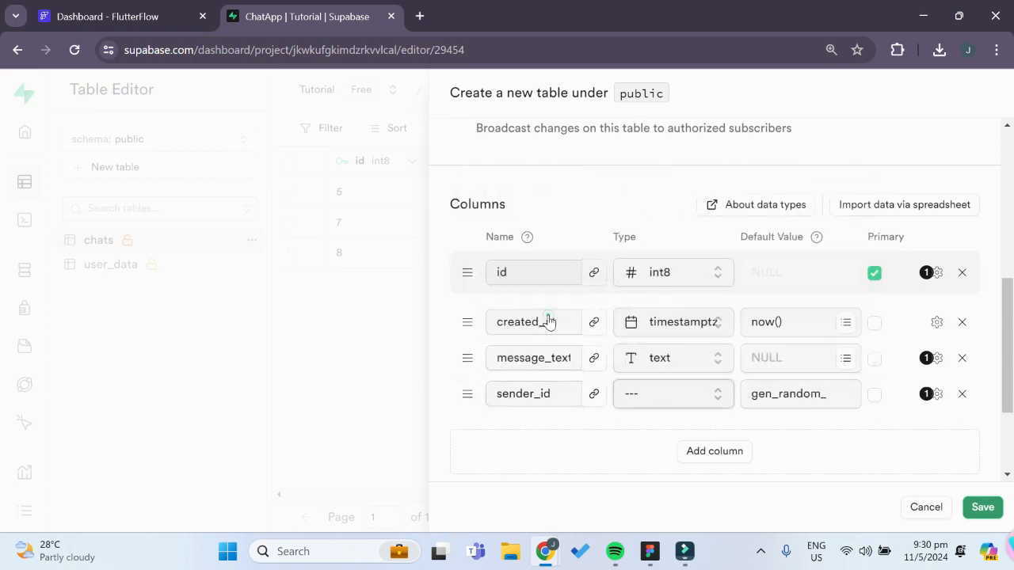
# Add another column named reciepient_id to the new messages table
pyautogui.click(715, 451)
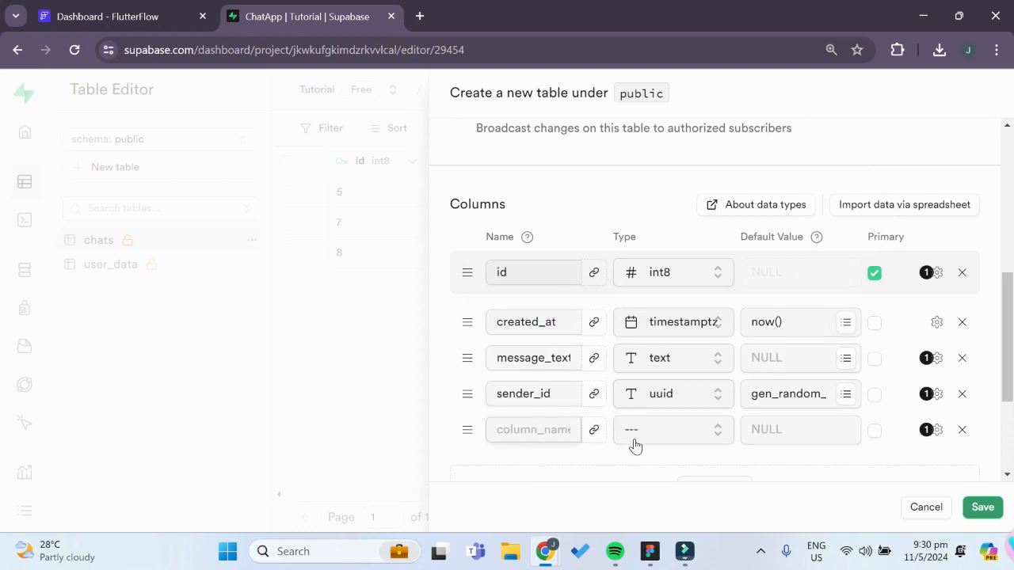
pyautogui.write('receipient_id')
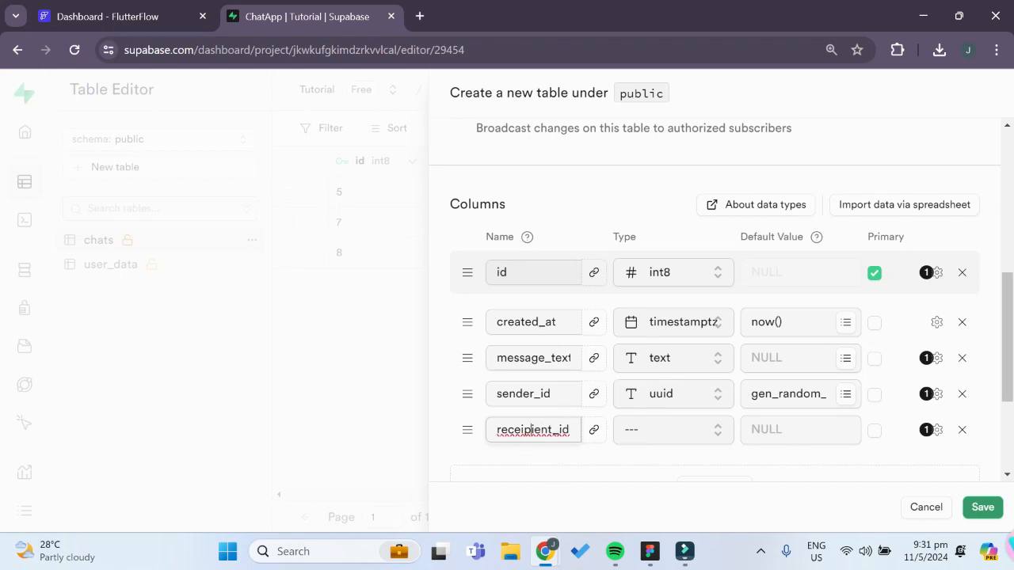
pyautogui.rightClick(531, 430)
pyautogui.click(585, 151)
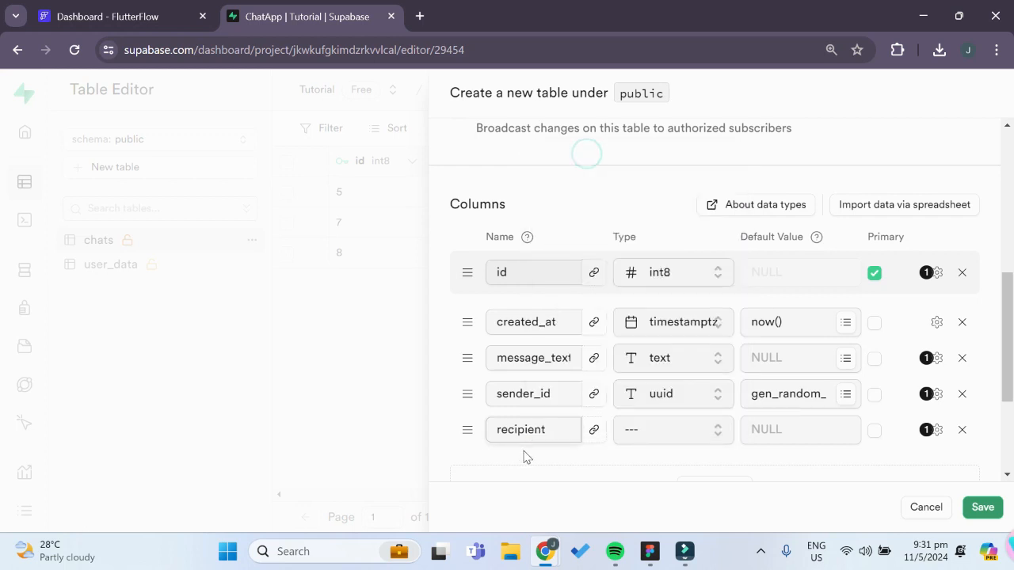
pyautogui.hotkey('ctrl', 'a')
pyautogui.press('BackSpace')
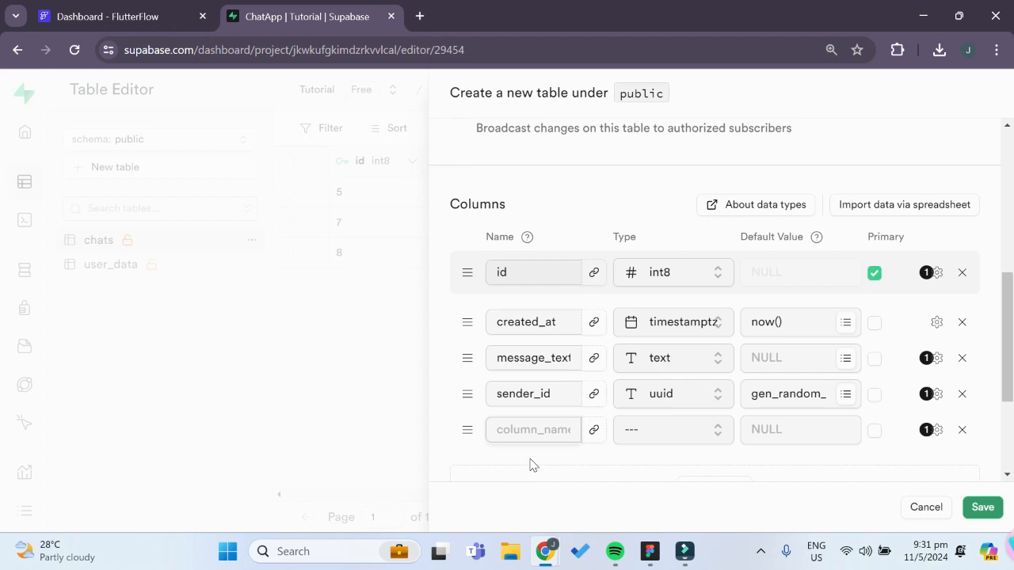
pyautogui.write('reciepient_id')
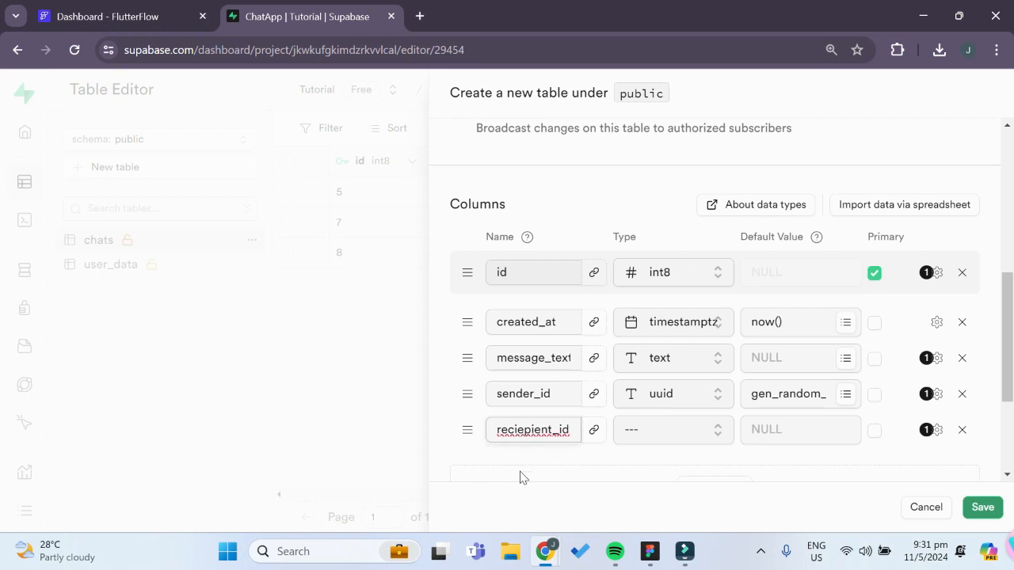
# Set the data type of the reciepient_id column to int8
pyautogui.click(670, 430)
pyautogui.scroll(-3, 531, 322)
pyautogui.scroll(1, 544, 329)
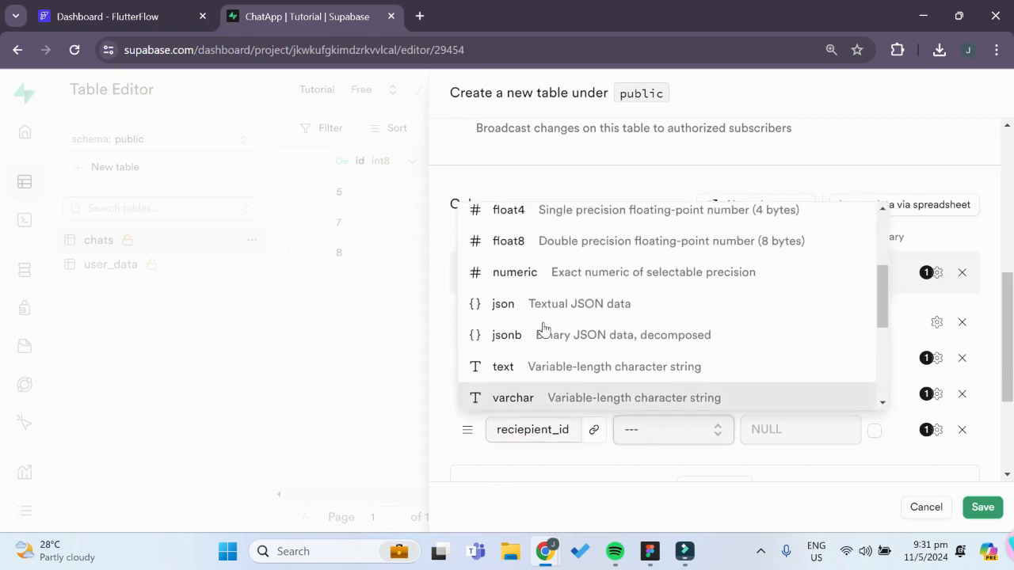
pyautogui.scroll(-2, 543, 329)
pyautogui.scroll(3, 536, 333)
pyautogui.scroll(2, 538, 317)
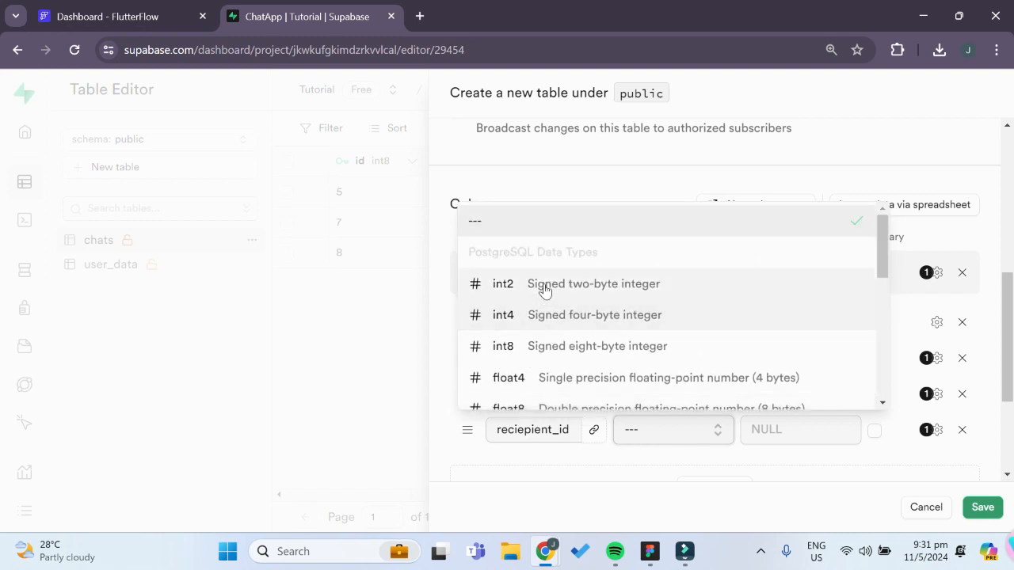
pyautogui.click(534, 346)
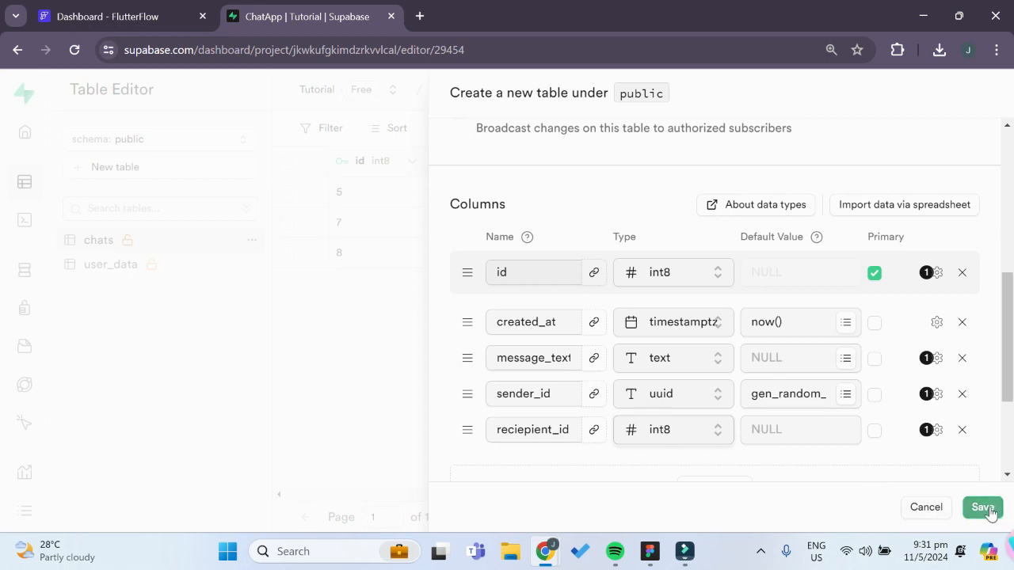
# Save the new messages table and open it to review its columns
pyautogui.scroll(-1, 990, 513)
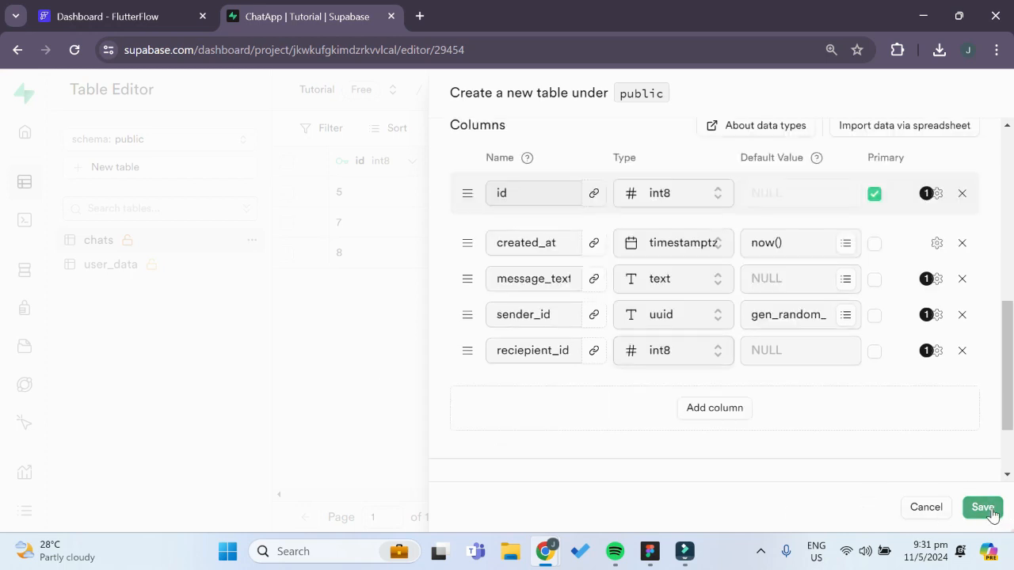
pyautogui.click(990, 511)
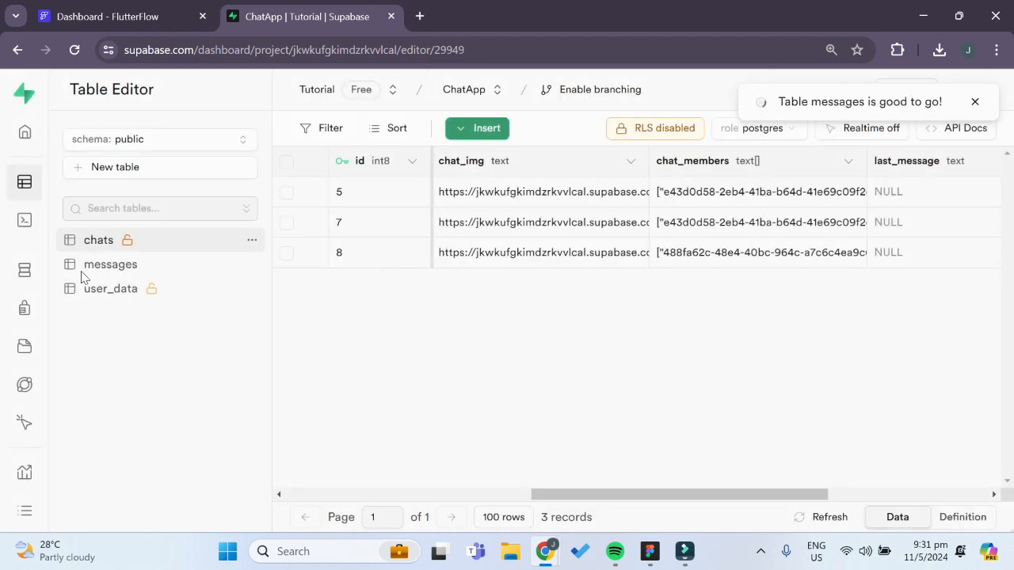
pyautogui.click(95, 267)
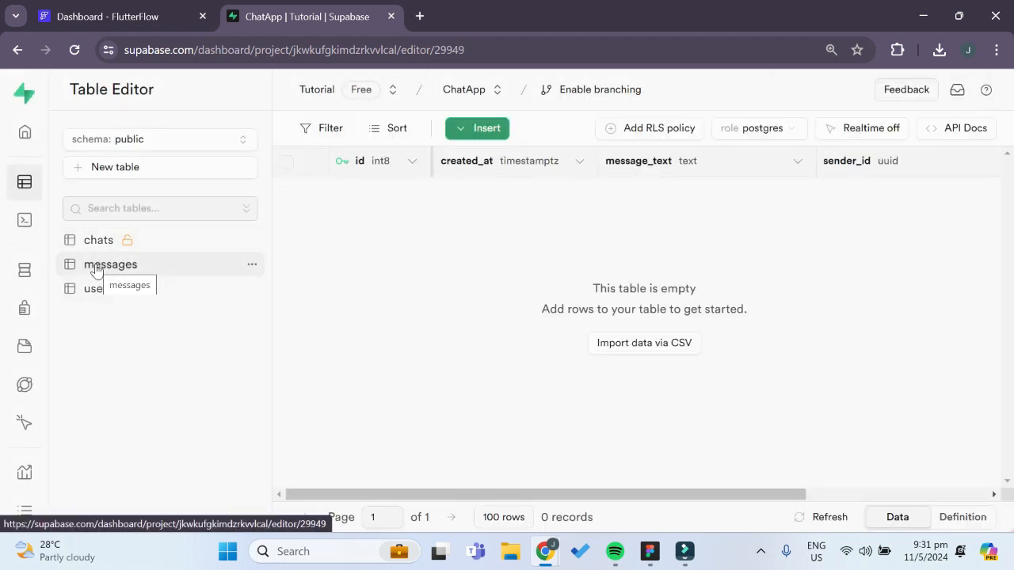
pyautogui.moveTo(610, 490); pyautogui.dragTo(353, 184)
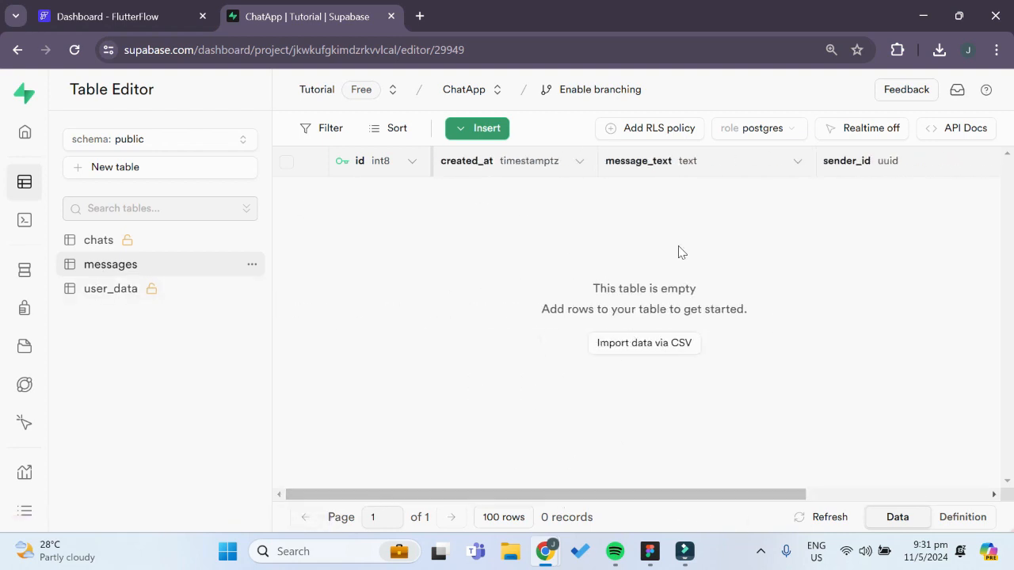
# Switch to FlutterFlow and add a conditional action to the message TextField's On Submit action flow
pyautogui.click(102, 23)
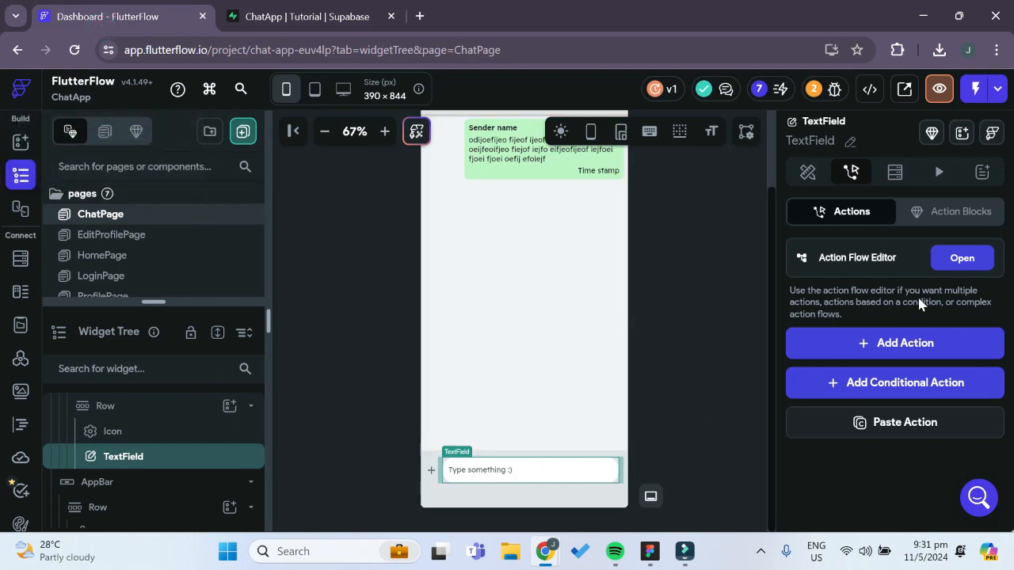
pyautogui.click(949, 258)
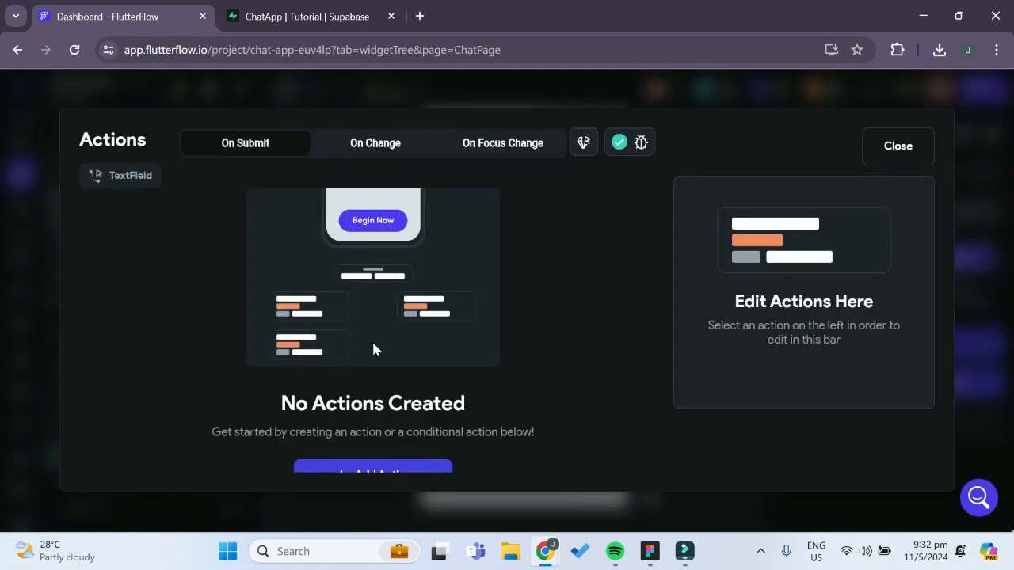
pyautogui.scroll(-3, 384, 298)
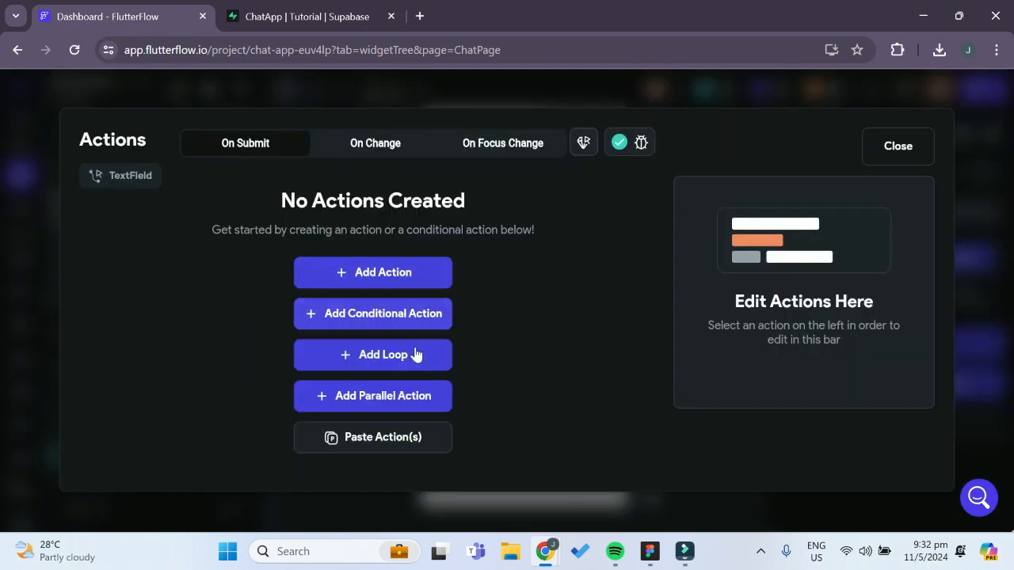
pyautogui.click(409, 317)
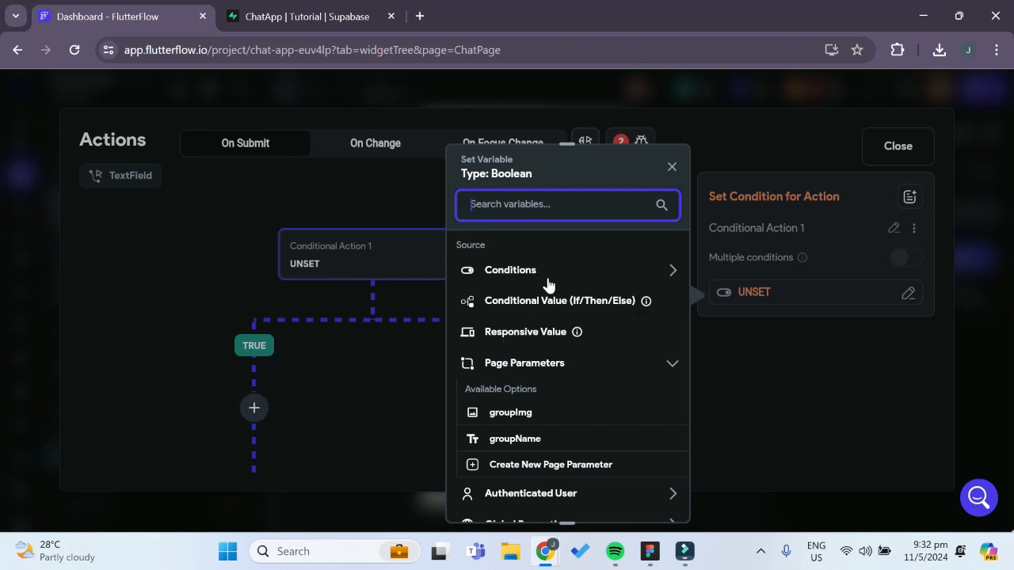
# Base the conditional action on a single condition with the "Type something" TextField's widget state as its first value
pyautogui.scroll(-2, 554, 324)
pyautogui.scroll(1, 552, 269)
pyautogui.scroll(1, 552, 269)
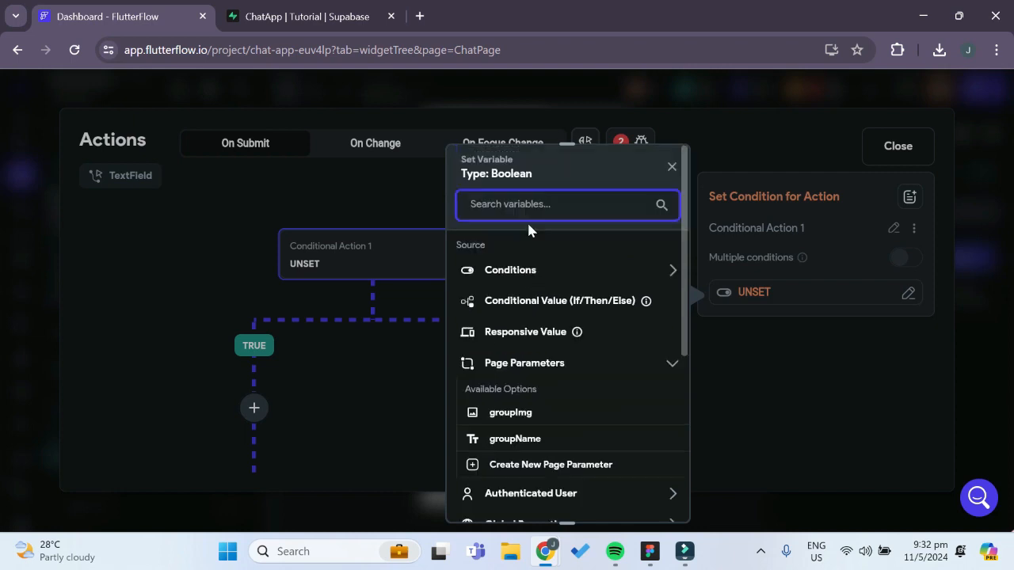
pyautogui.click(524, 270)
pyautogui.click(523, 324)
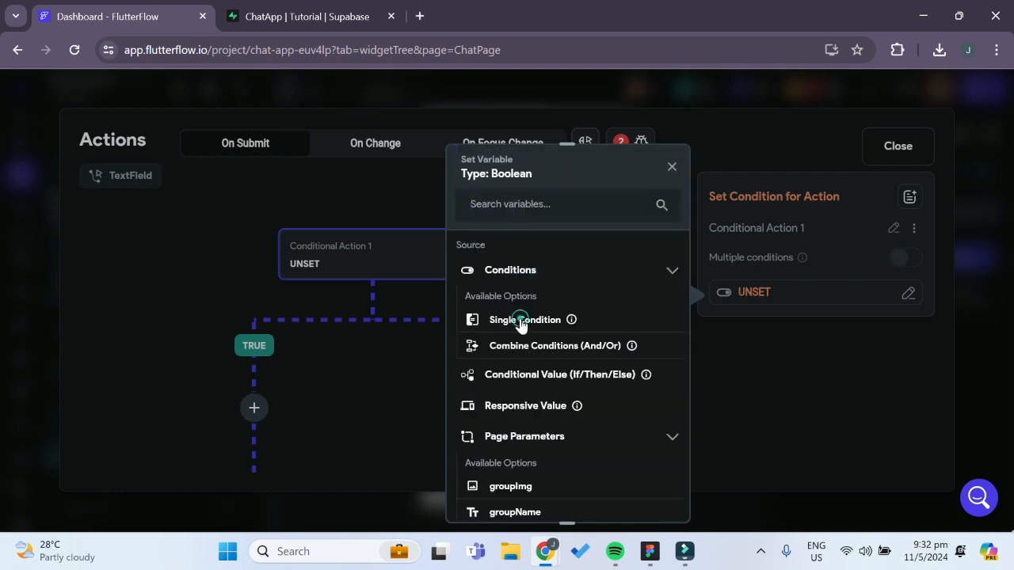
pyautogui.click(530, 287)
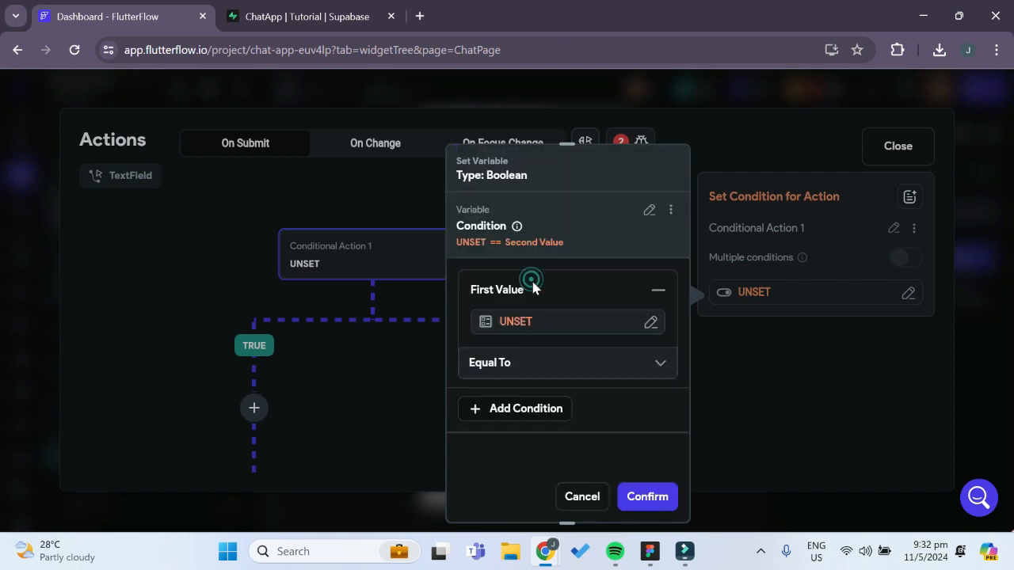
pyautogui.click(538, 323)
pyautogui.scroll(-1, 348, 391)
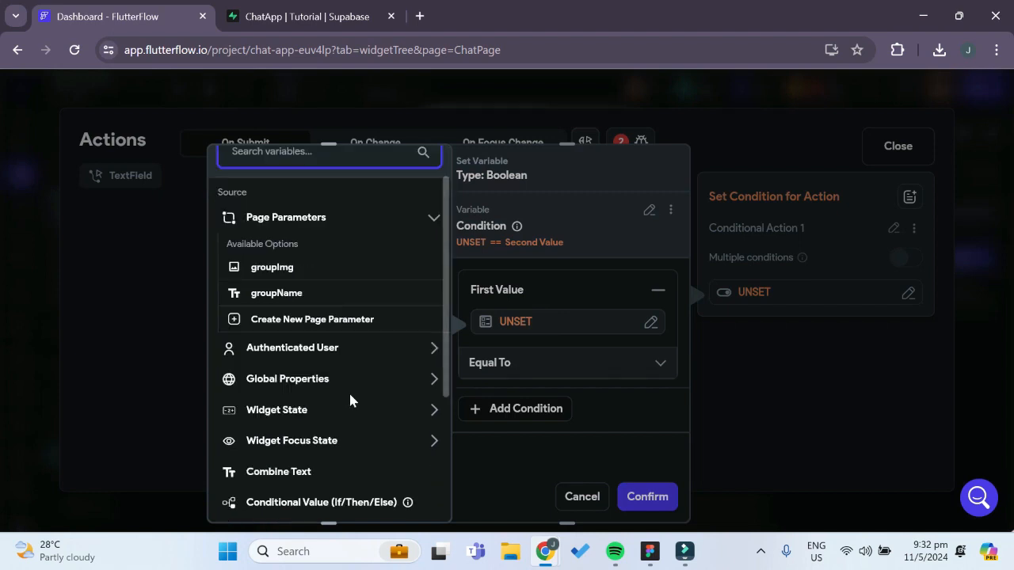
pyautogui.scroll(-2, 349, 391)
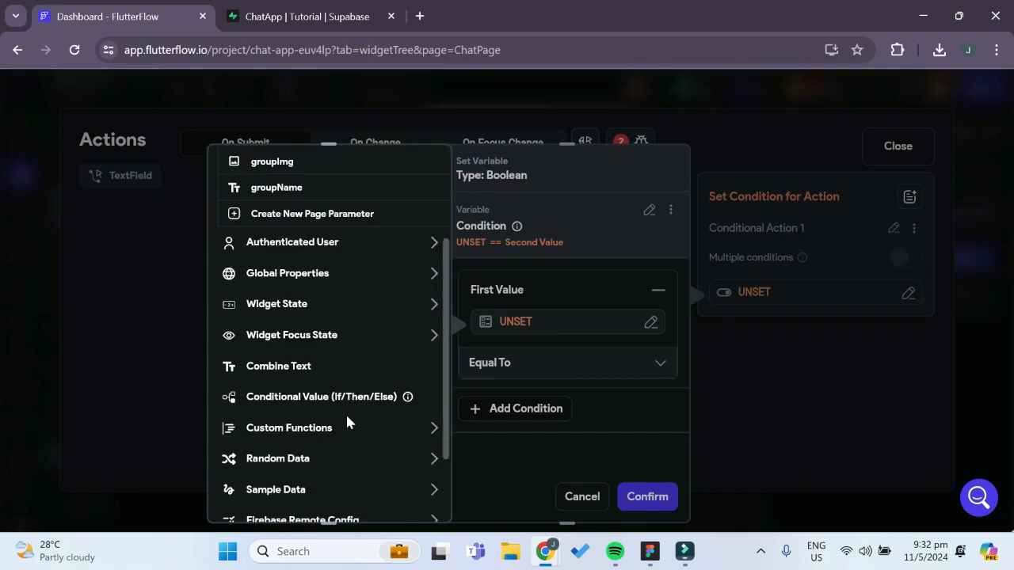
pyautogui.click(290, 312)
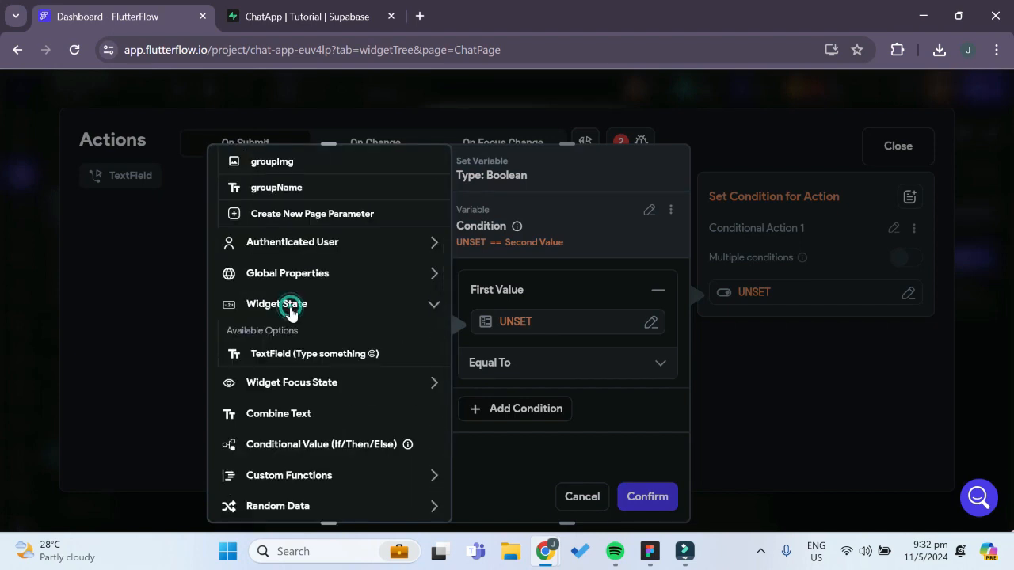
pyautogui.click(286, 354)
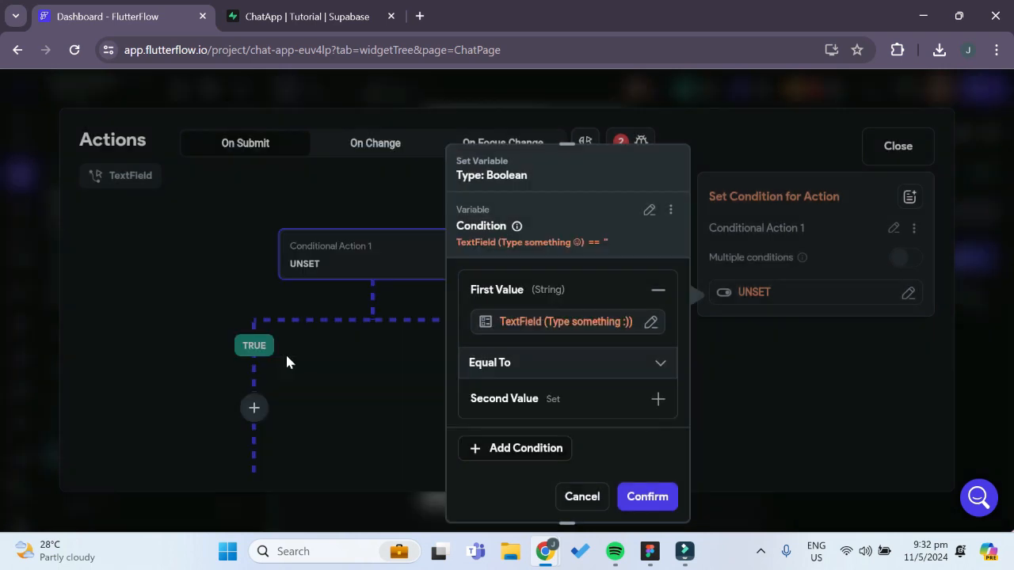
# Set the condition's operator to Is Set and Not Empty and confirm the condition
pyautogui.click(502, 373)
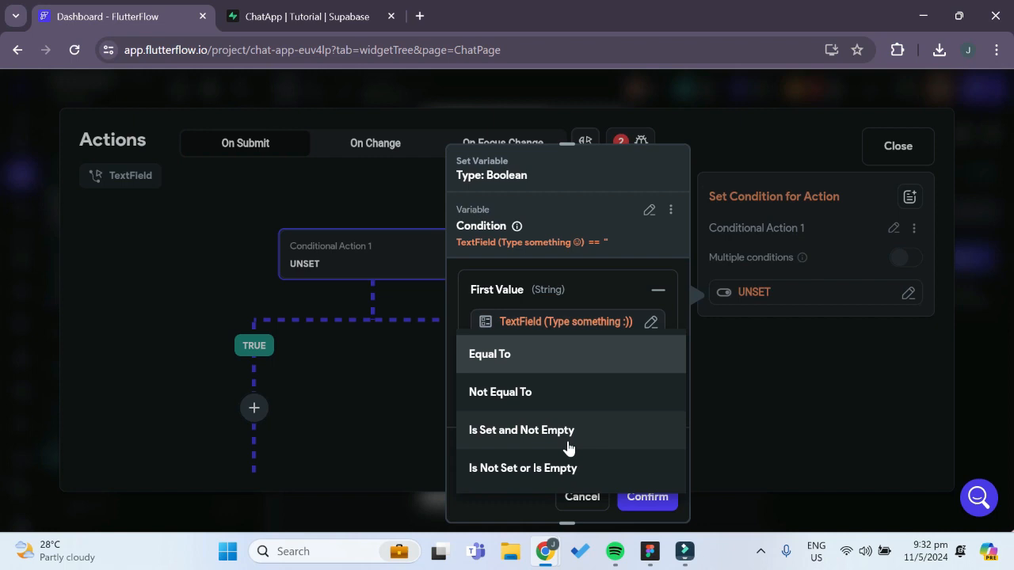
pyautogui.click(568, 431)
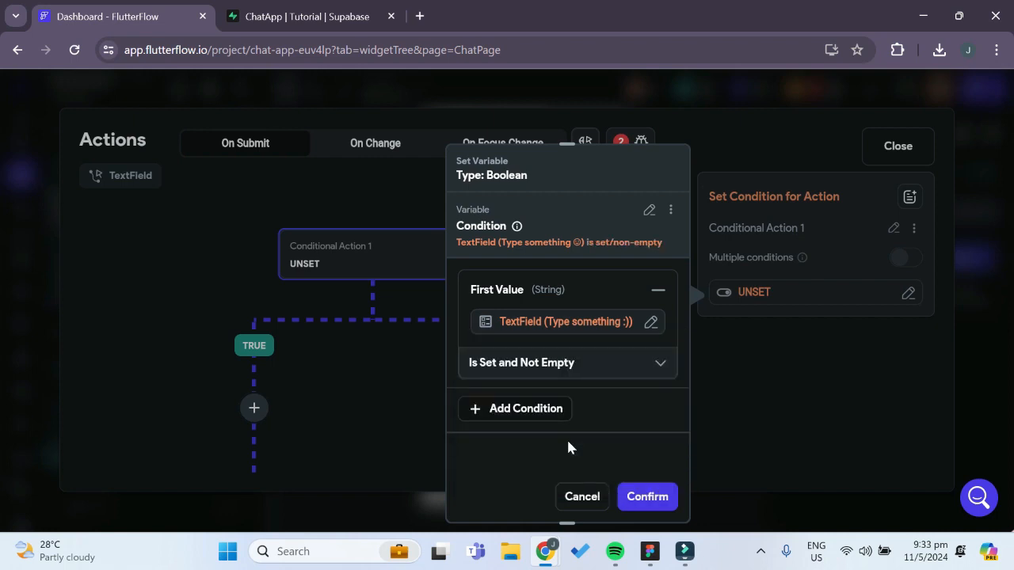
pyautogui.click(639, 499)
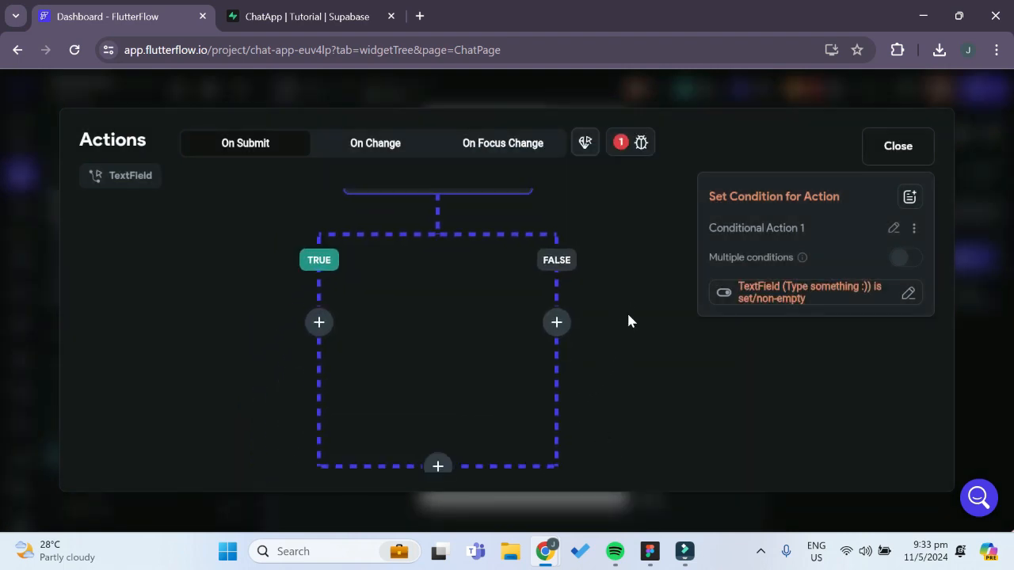
# Add a Supabase Insert Row action to the TRUE branch of the conditional action
pyautogui.click(319, 310)
pyautogui.click(338, 357)
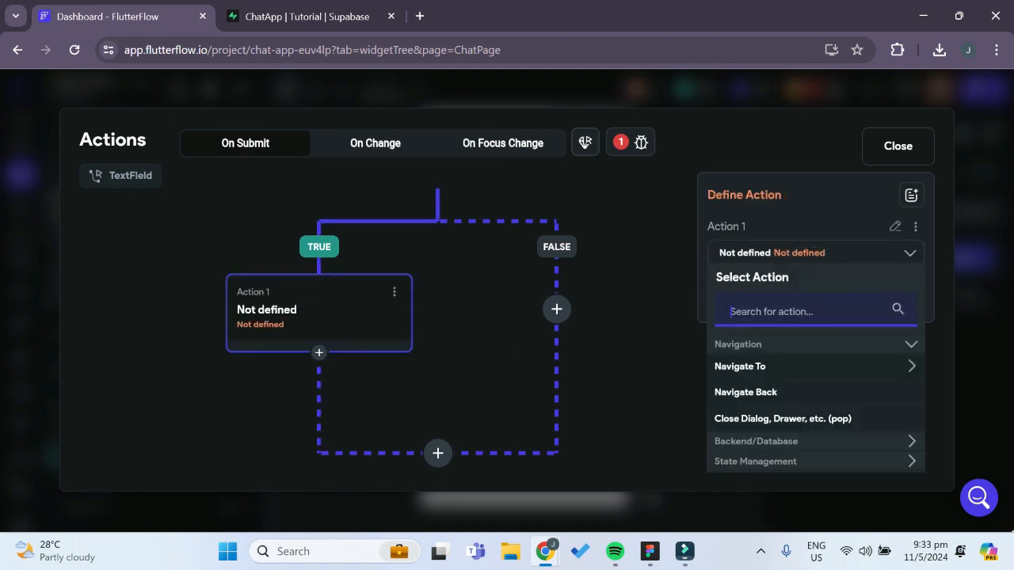
pyautogui.write('supabase')
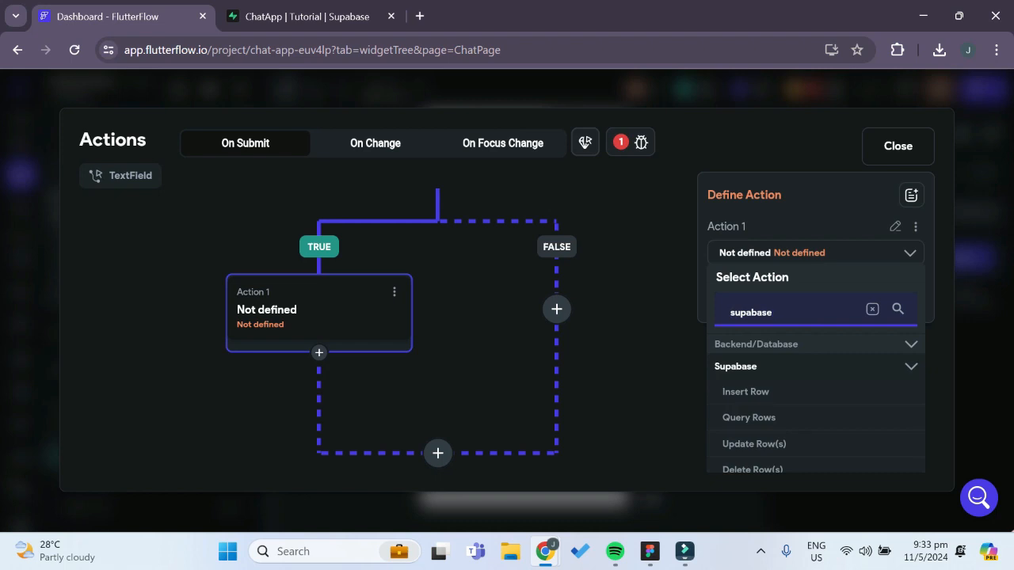
pyautogui.click(748, 393)
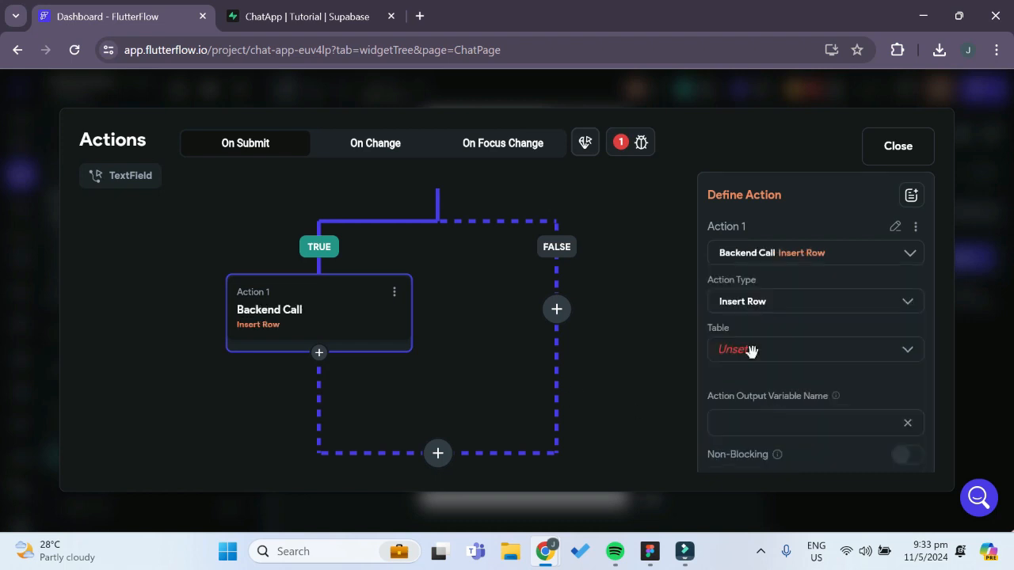
# Check the tables offered for the Insert Row action, close the action flow editor and compare with Supabase's table list
pyautogui.click(768, 358)
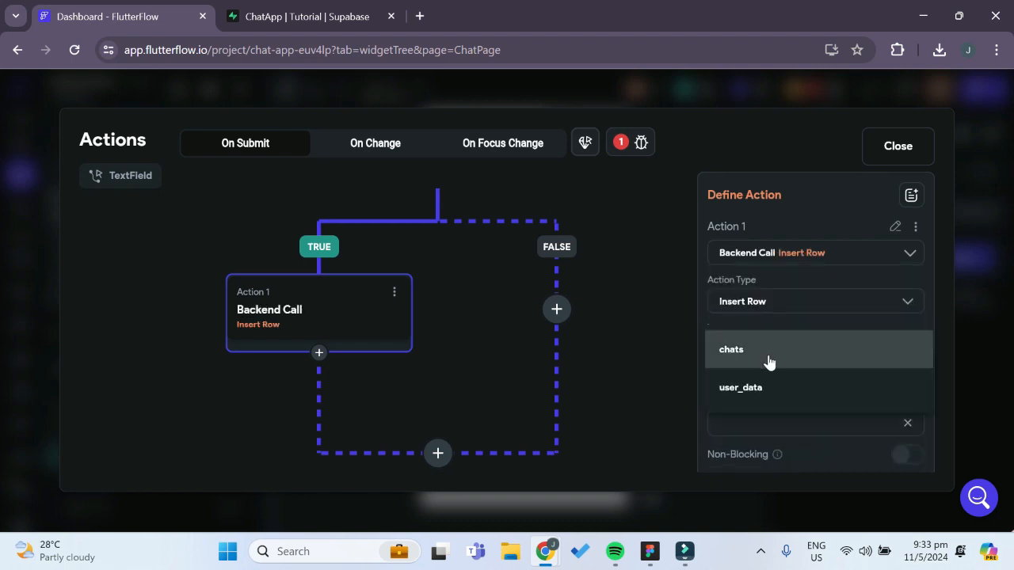
pyautogui.click(655, 331)
pyautogui.click(898, 146)
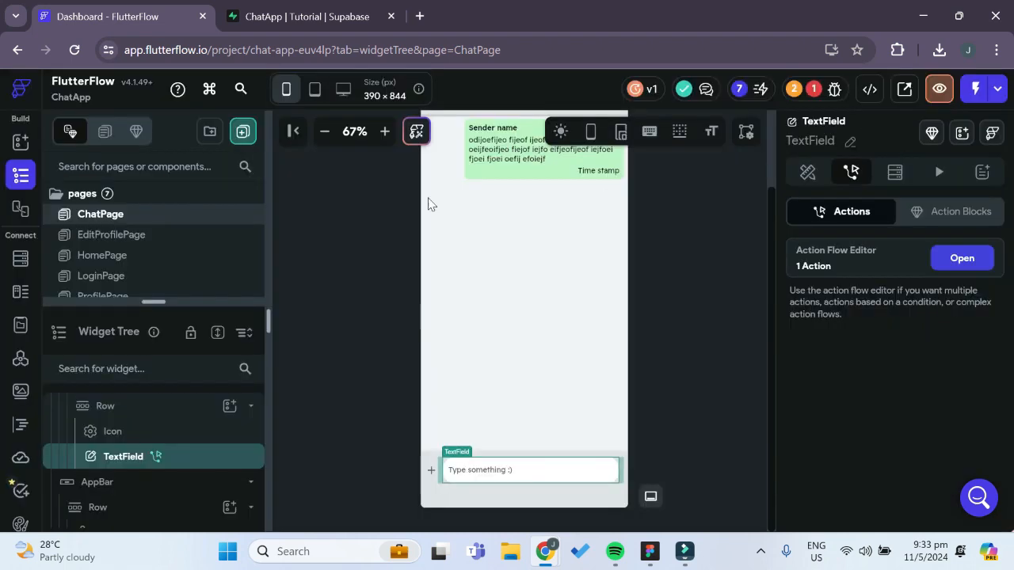
pyautogui.hotkey('ctrl', 'Tab')
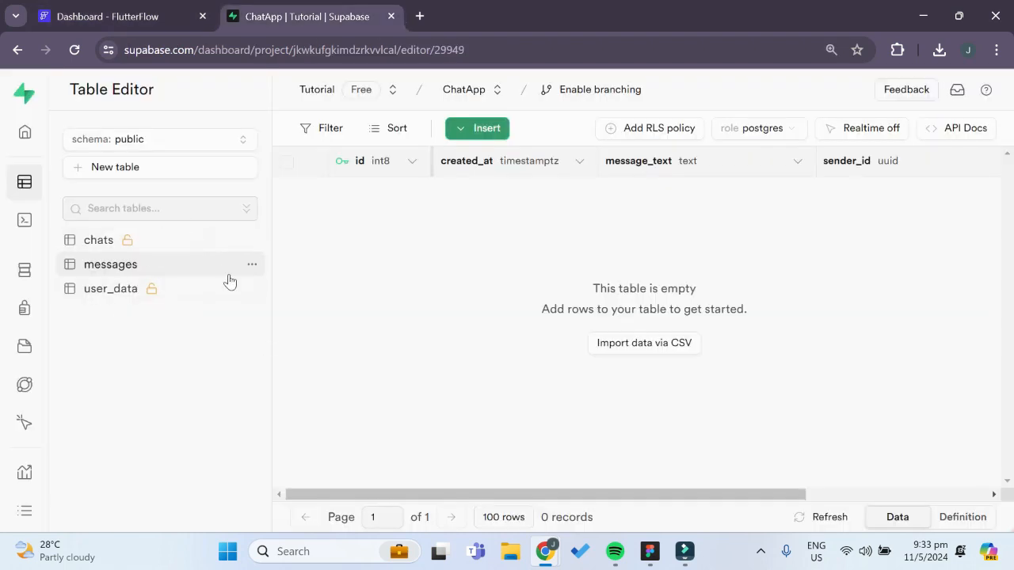
# Switch to FlutterFlow and fetch the database schema again in the project's Supabase integration settings
pyautogui.click(111, 15)
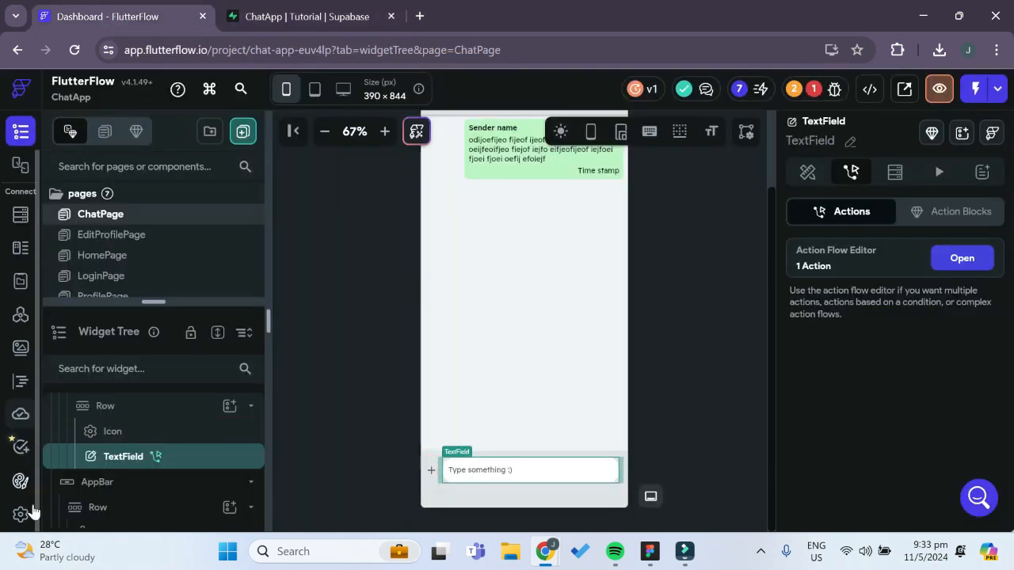
pyautogui.scroll(-1, 29, 507)
pyautogui.click(21, 515)
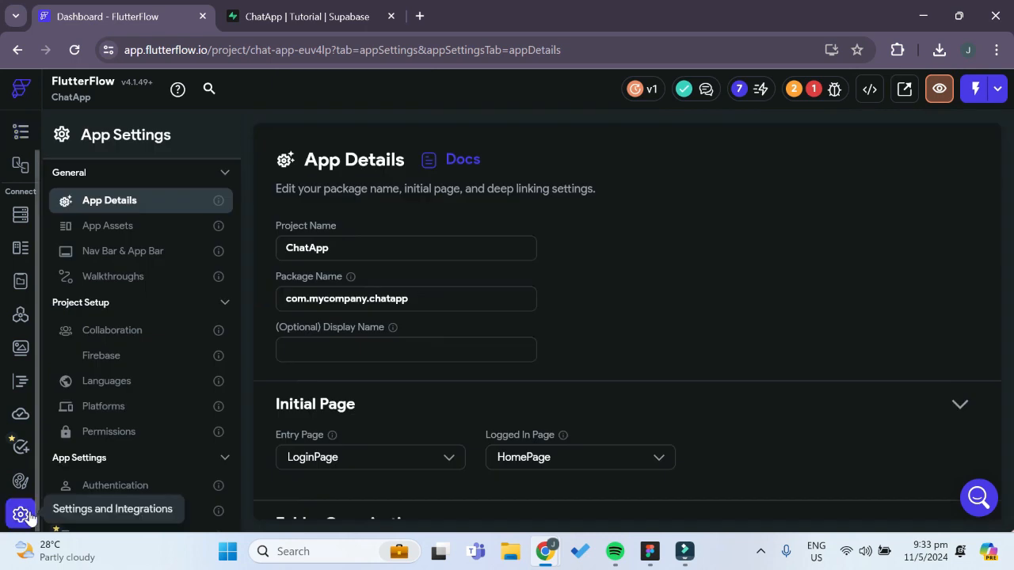
pyautogui.scroll(-1, 165, 368)
pyautogui.scroll(-1, 154, 412)
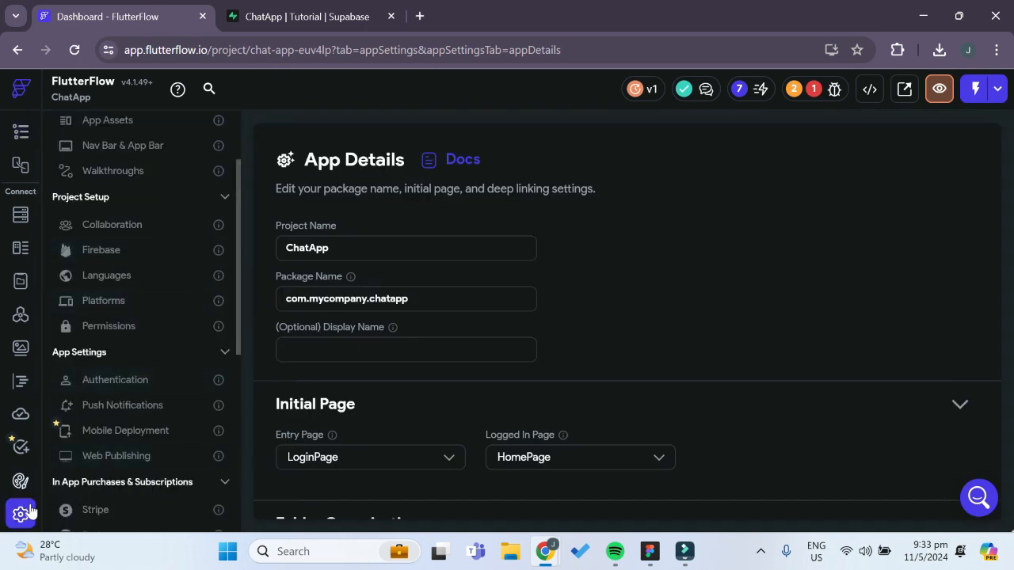
pyautogui.scroll(-2, 115, 411)
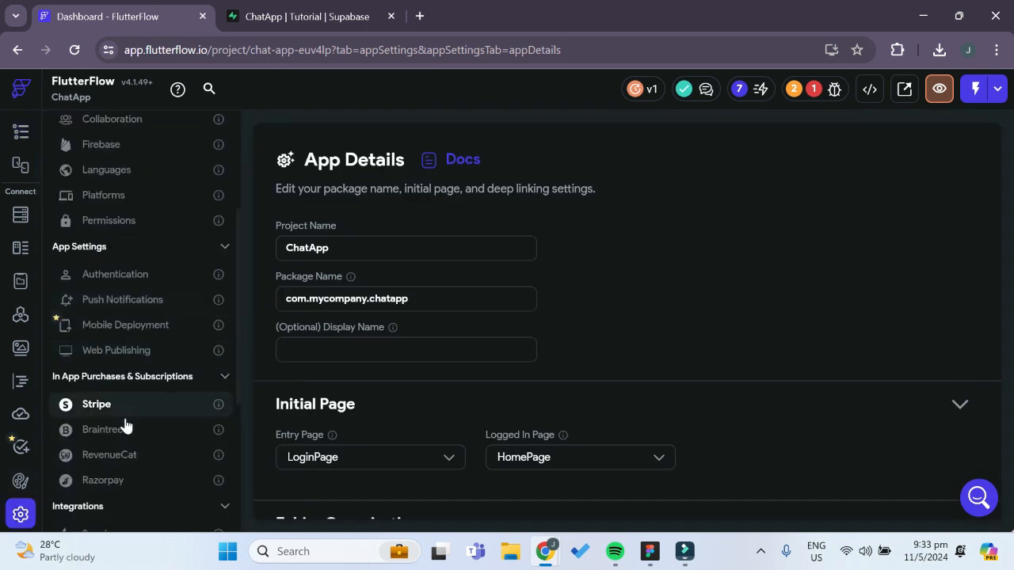
pyautogui.scroll(-2, 123, 428)
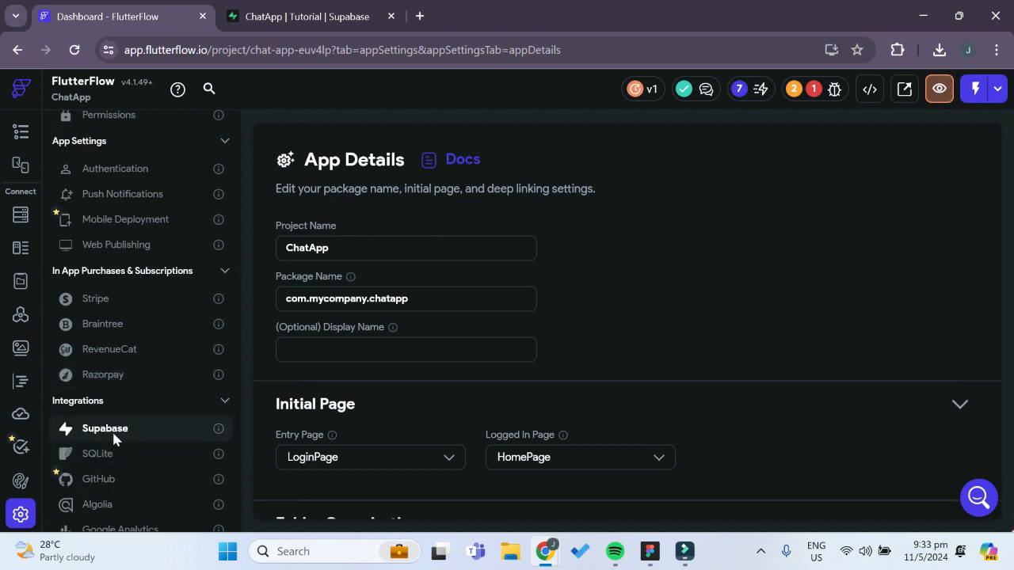
pyautogui.click(111, 435)
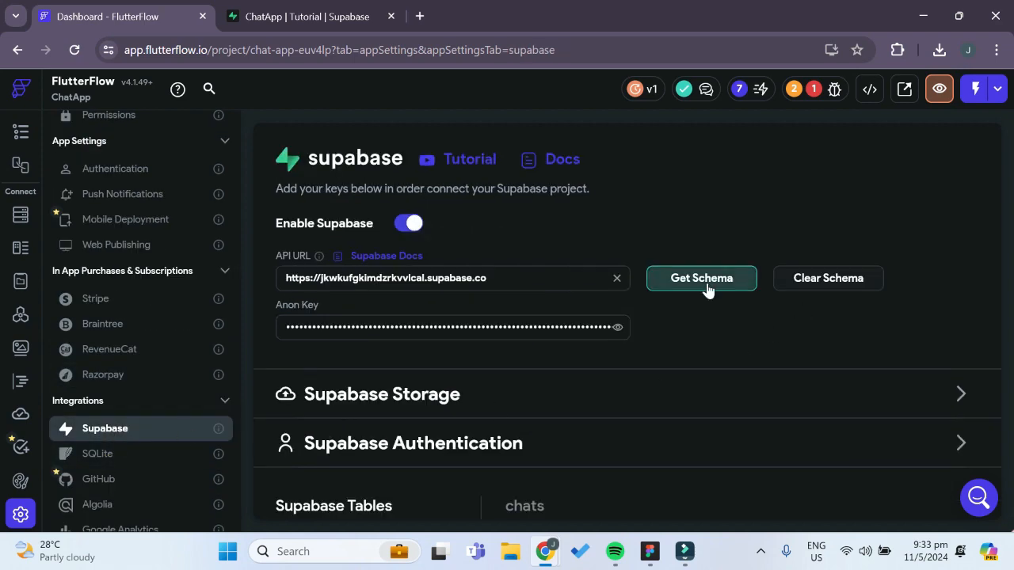
pyautogui.click(706, 282)
pyautogui.click(624, 359)
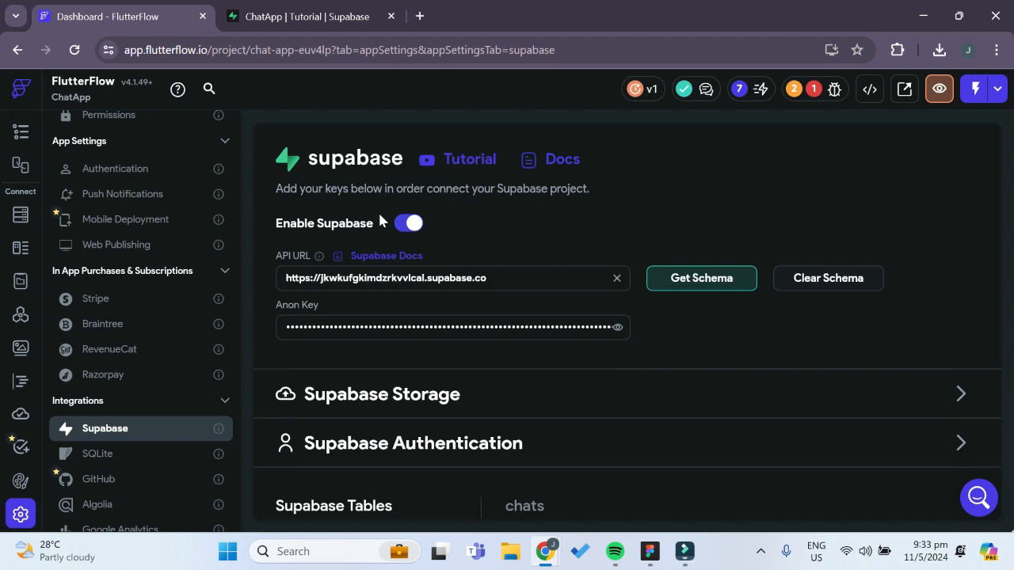
# Reopen the ChatPage TextField's action flow and set the Insert Row action's table to messages
pyautogui.scroll(1, 20, 253)
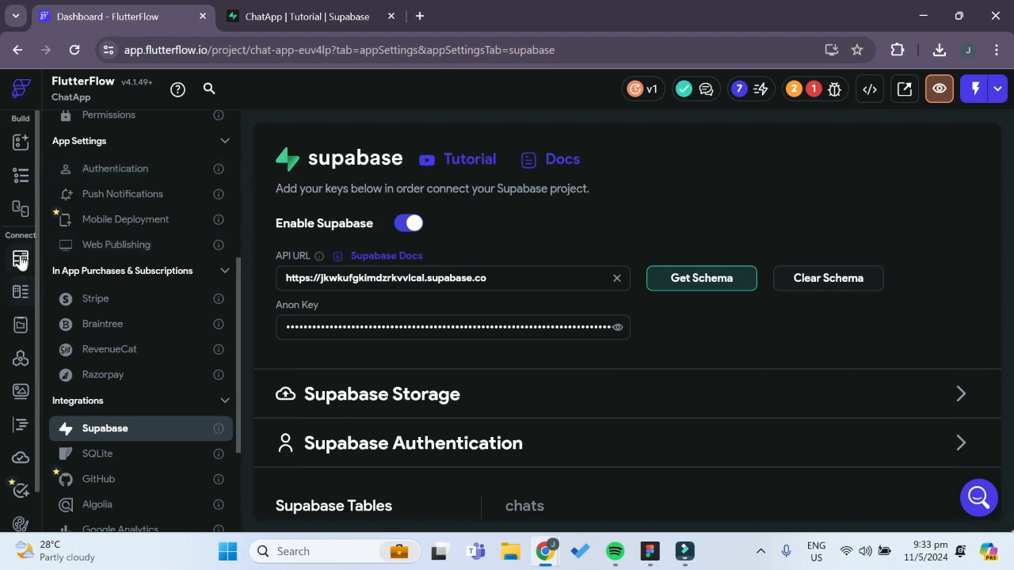
pyautogui.click(20, 175)
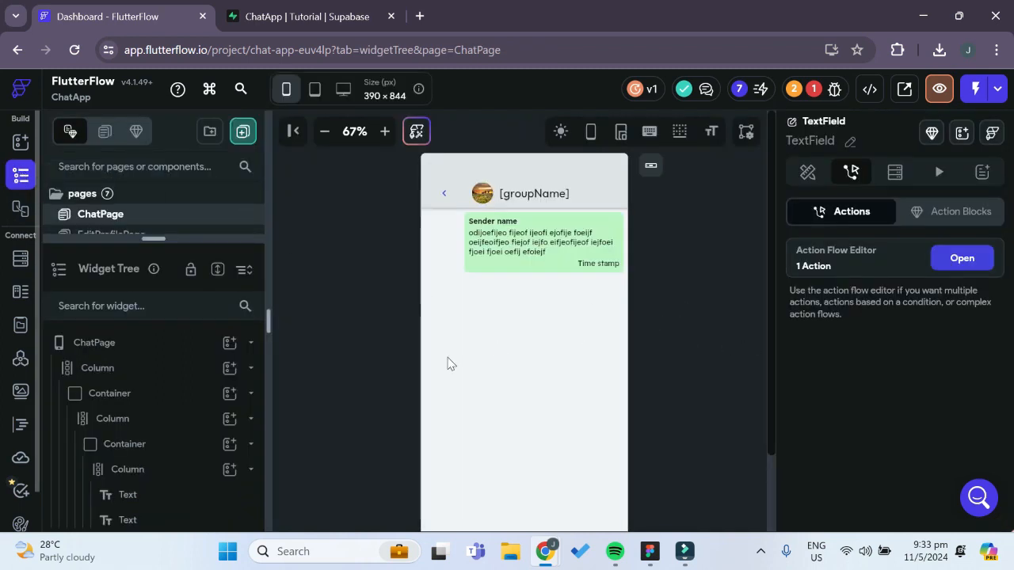
pyautogui.click(980, 266)
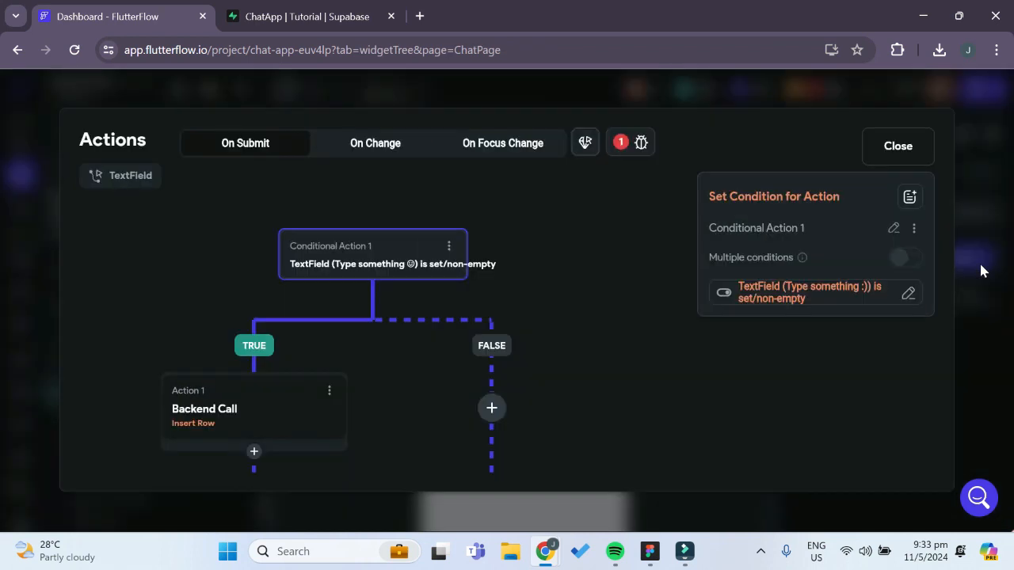
pyautogui.moveTo(542, 389); pyautogui.dragTo(582, 324)
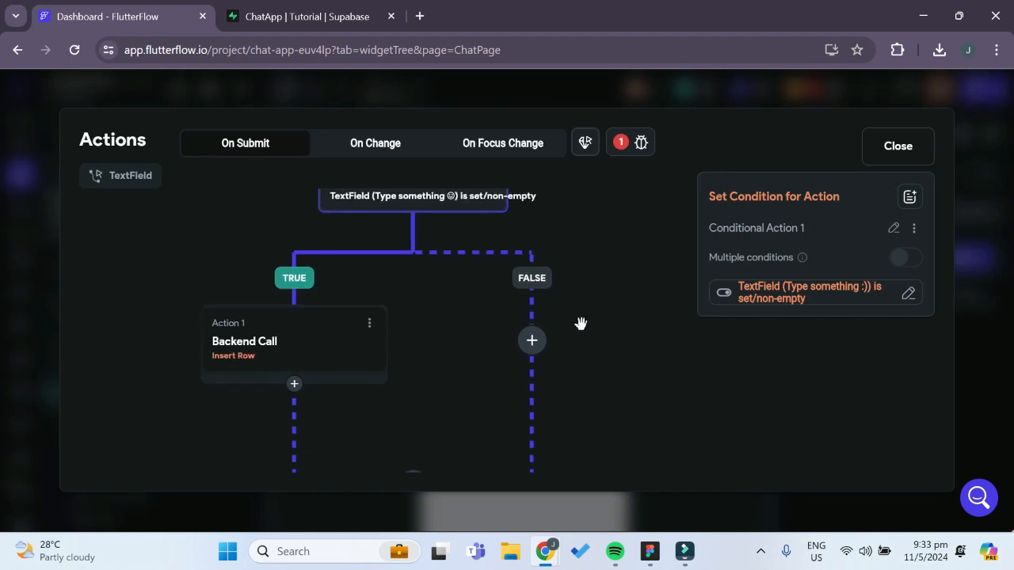
pyautogui.click(322, 362)
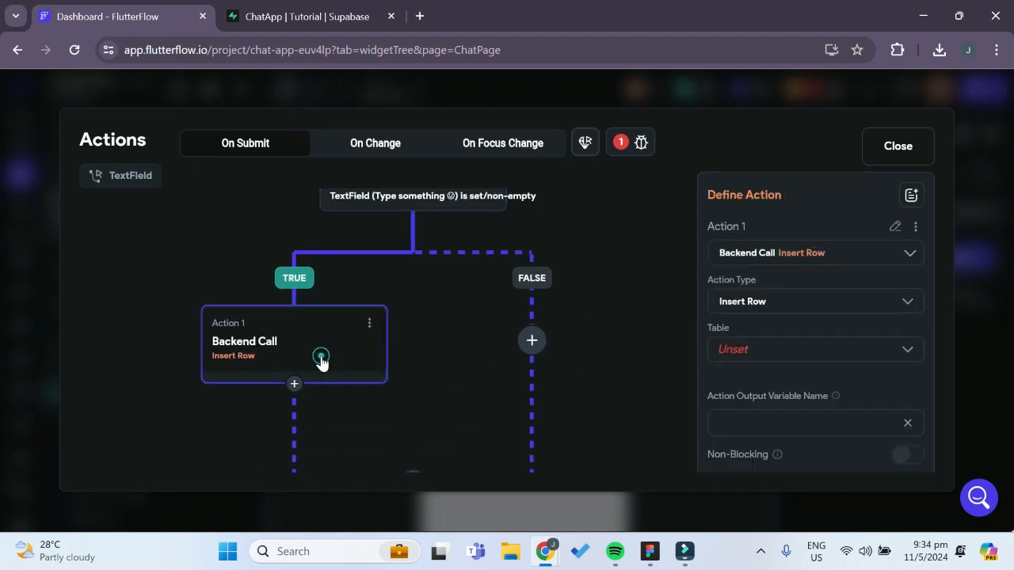
pyautogui.click(755, 352)
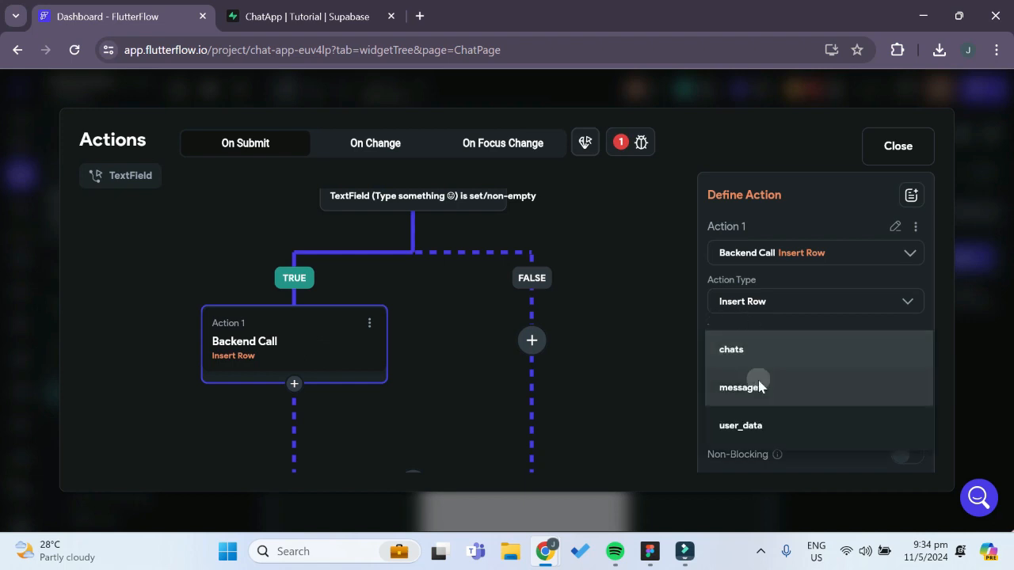
pyautogui.click(758, 386)
# Add a field to the Insert Row action and assign it to the message_text column
pyautogui.scroll(-1, 759, 385)
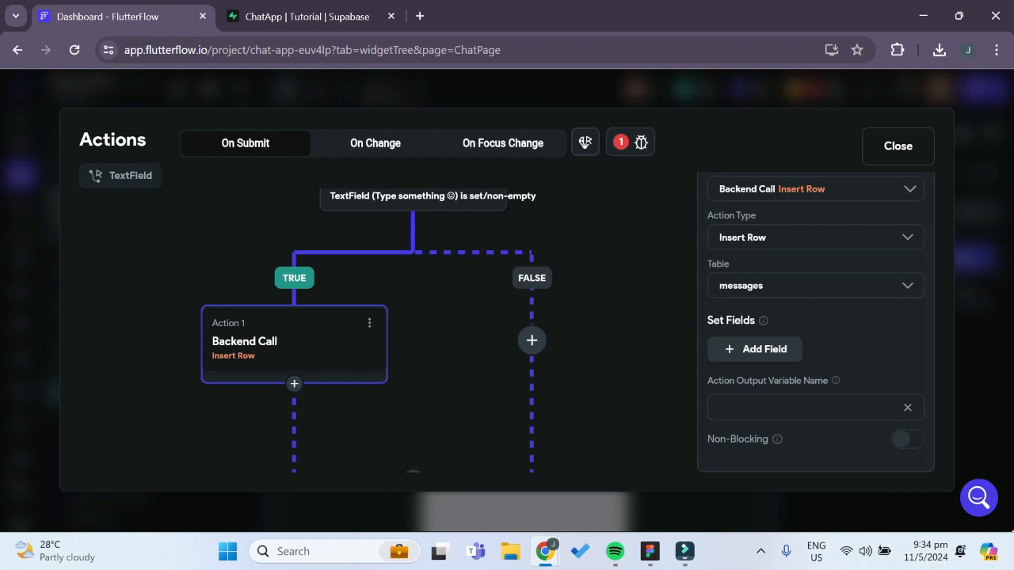
pyautogui.click(753, 352)
pyautogui.scroll(-1, 809, 377)
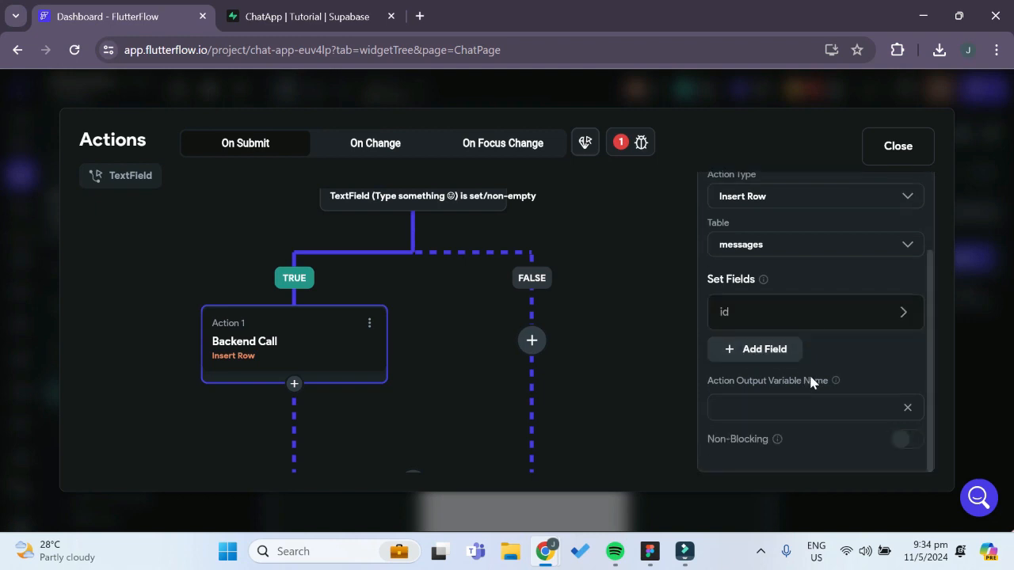
pyautogui.click(773, 320)
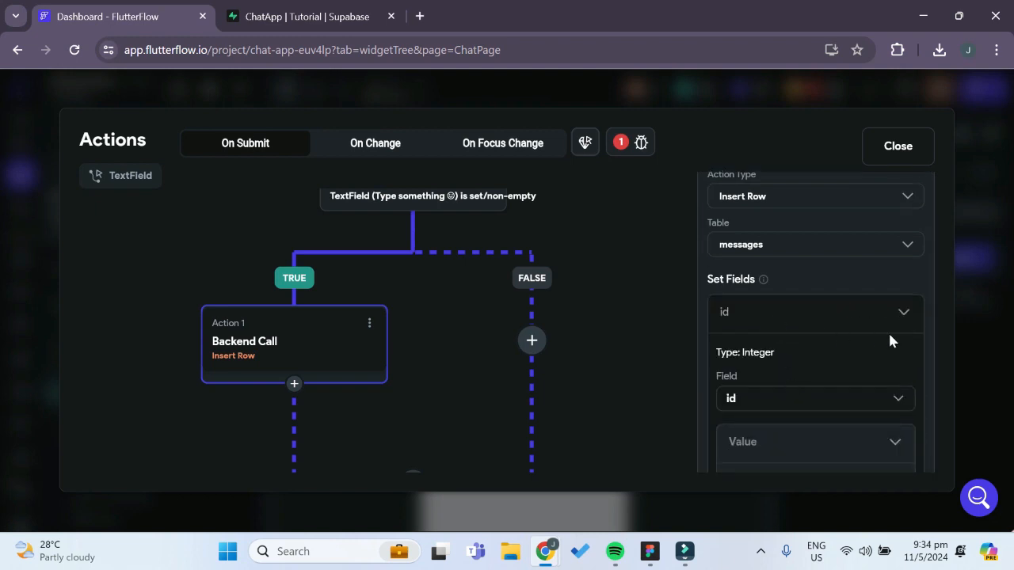
pyautogui.click(848, 410)
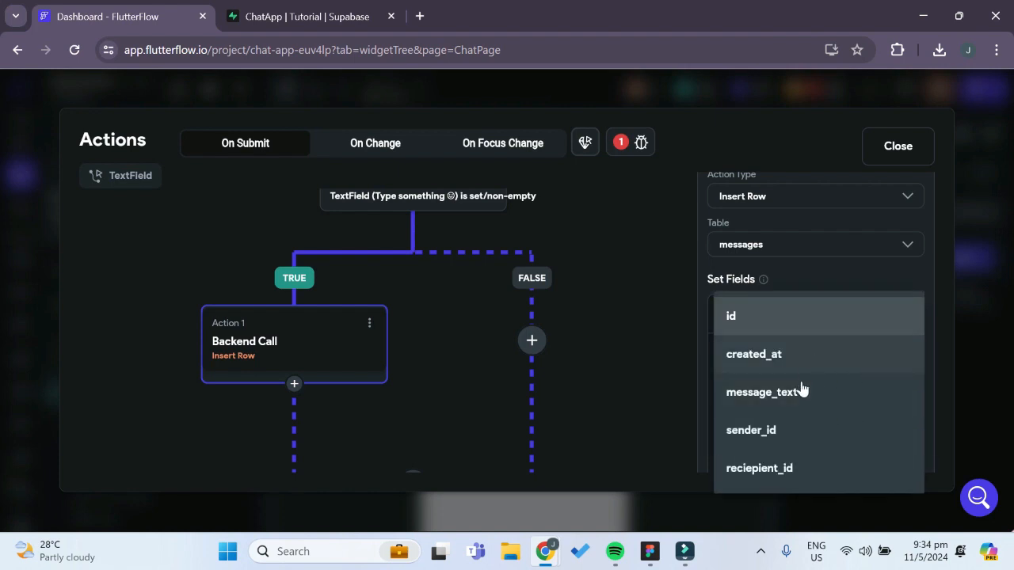
pyautogui.click(799, 394)
# Set the message_text value to the widget state of the "Type something" TextField
pyautogui.scroll(-2, 812, 372)
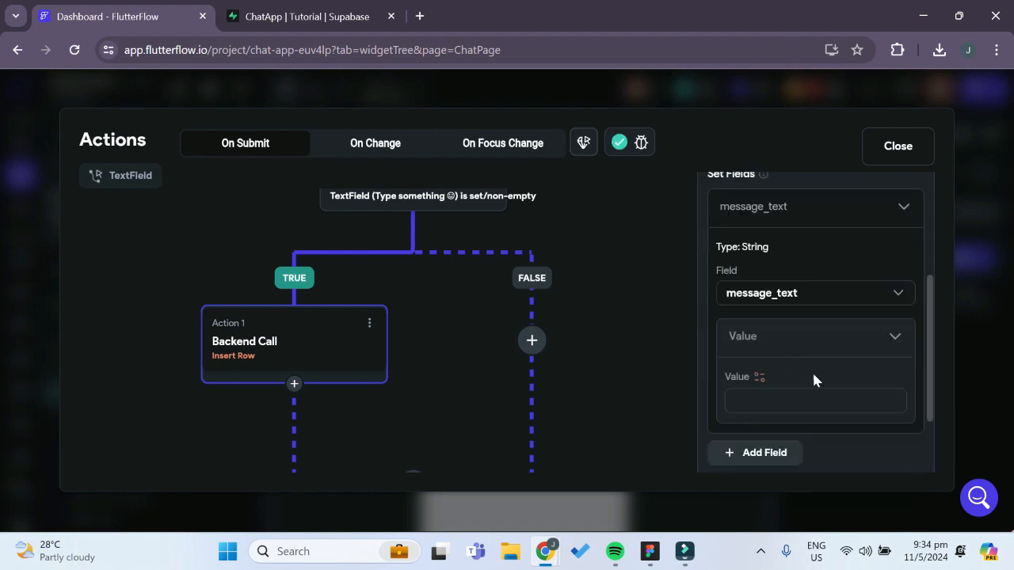
pyautogui.click(759, 379)
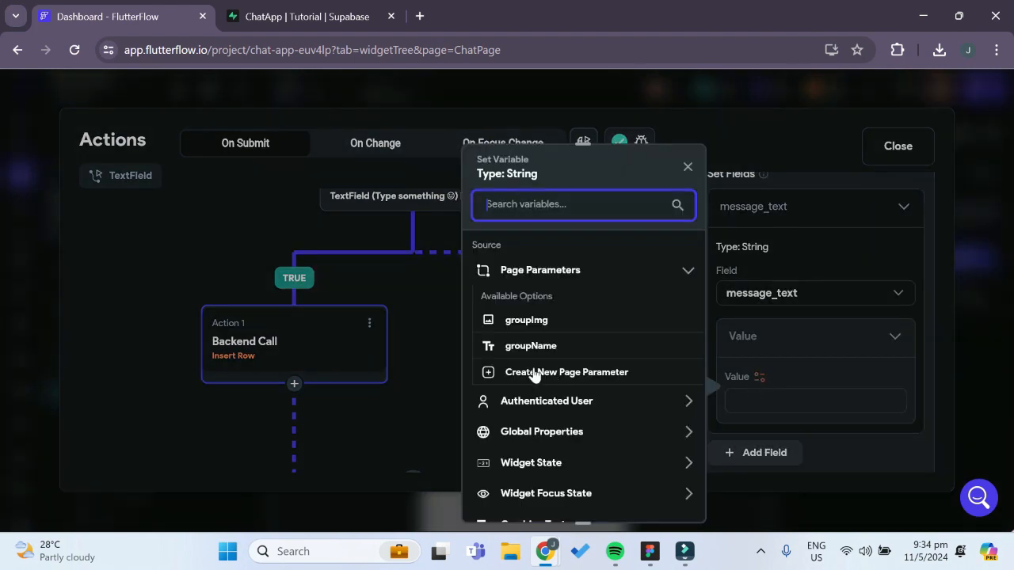
pyautogui.click(567, 468)
pyautogui.scroll(-2, 586, 475)
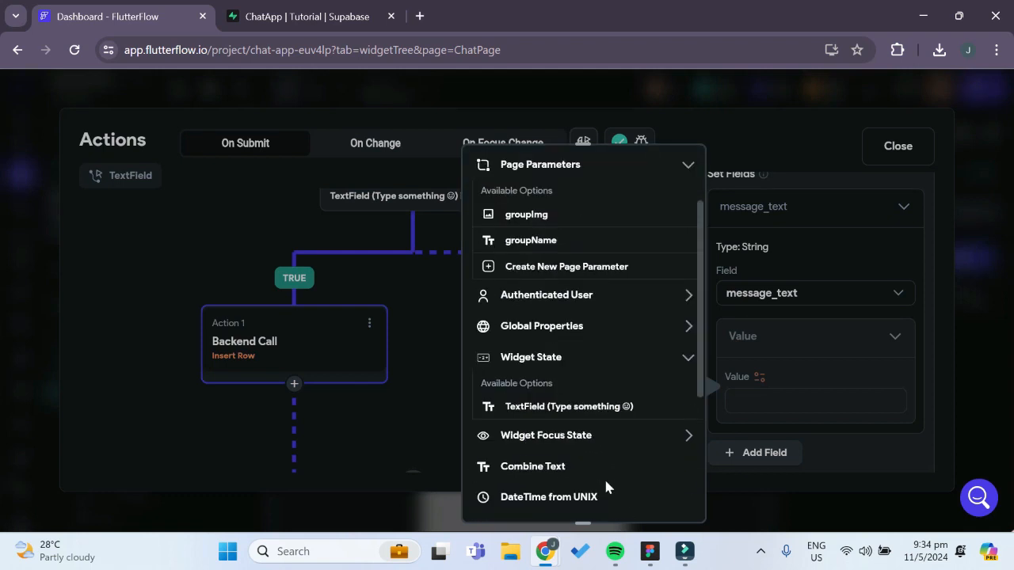
pyautogui.click(539, 410)
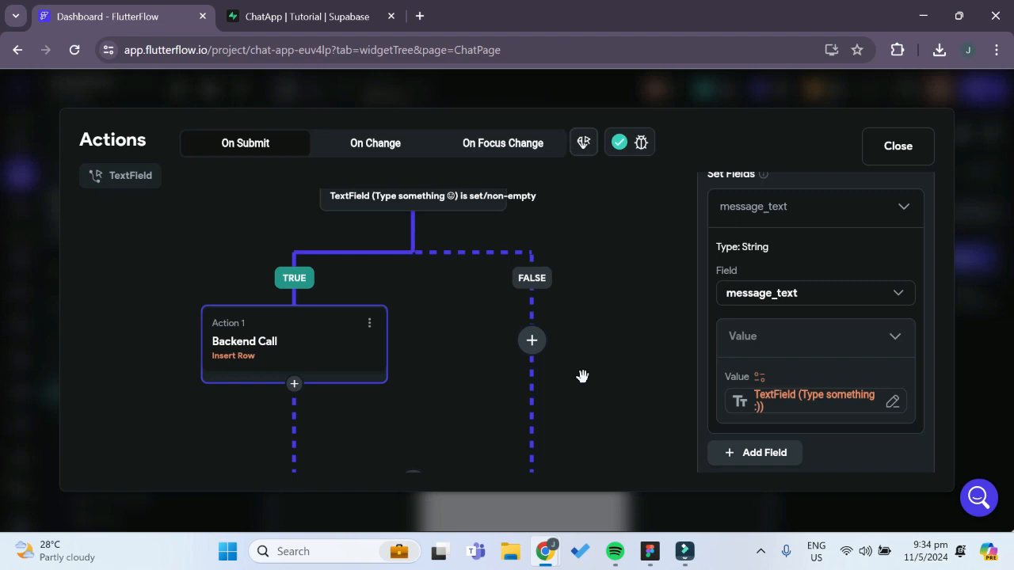
# Add a second field to the Insert Row action and assign it to the sender_id column
pyautogui.scroll(-1, 800, 401)
pyautogui.click(783, 401)
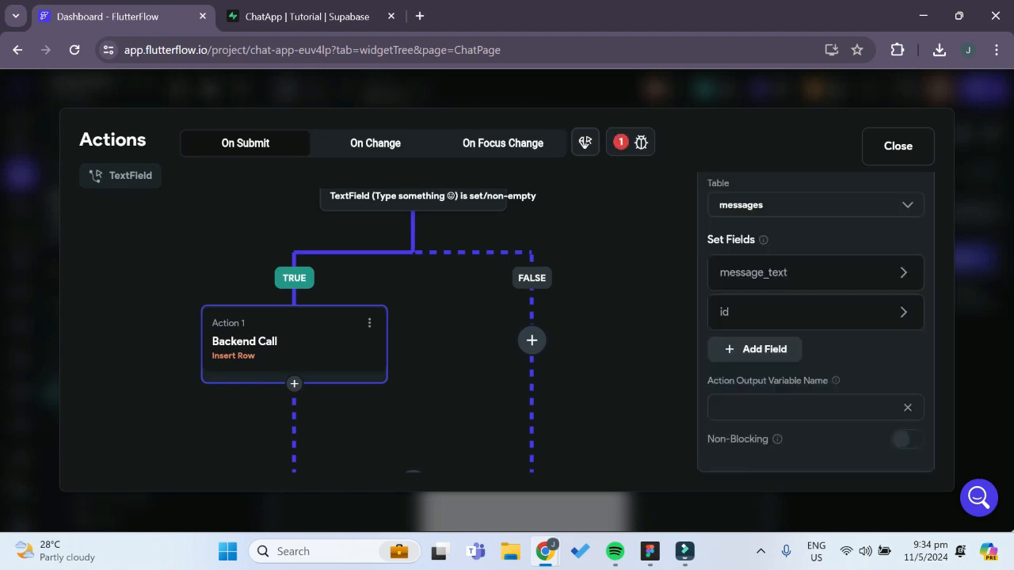
pyautogui.click(770, 315)
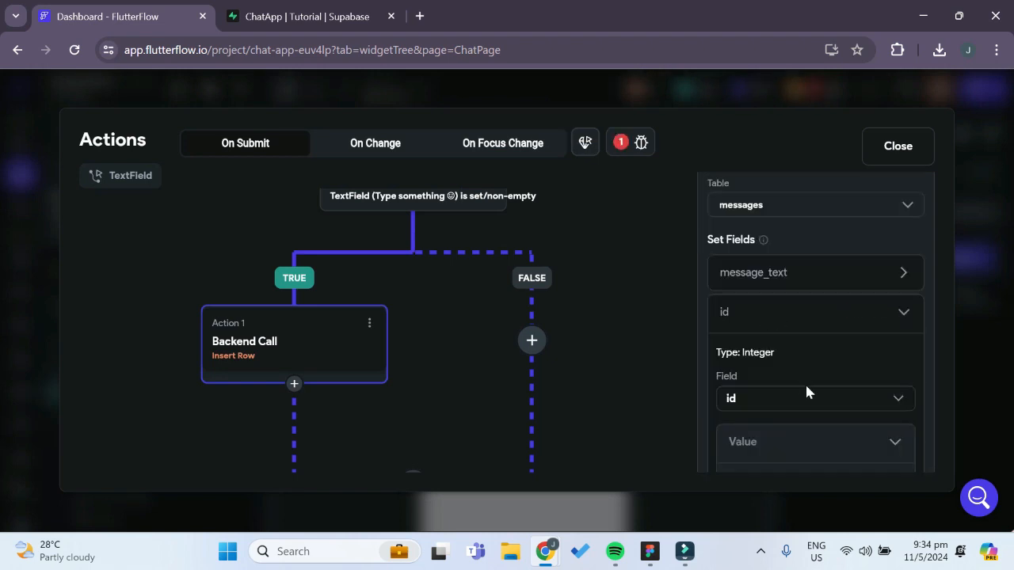
pyautogui.scroll(-1, 807, 390)
pyautogui.click(781, 347)
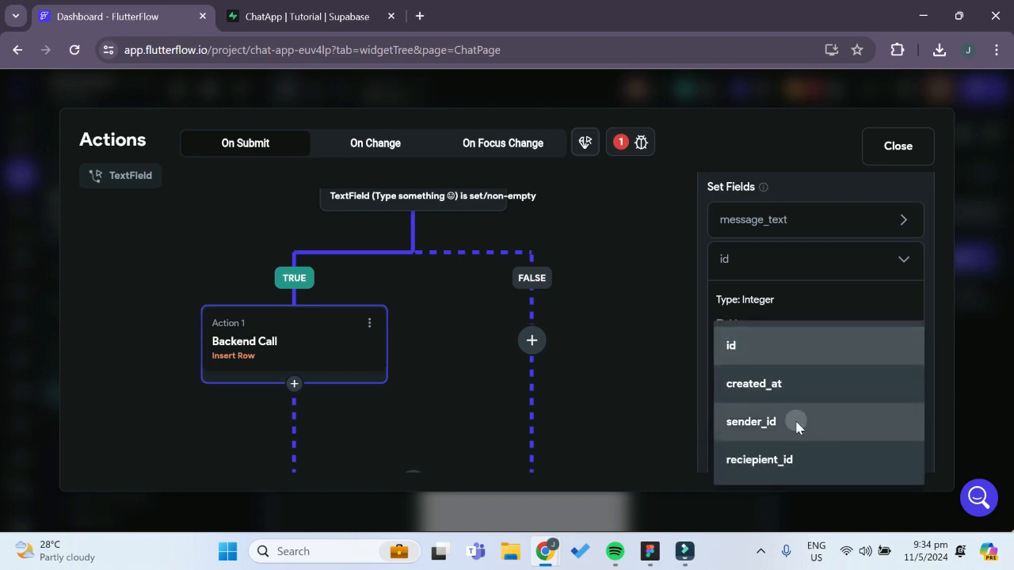
pyautogui.click(796, 422)
# Set the sender_id value to the authenticated user's User ID
pyautogui.scroll(-2, 796, 396)
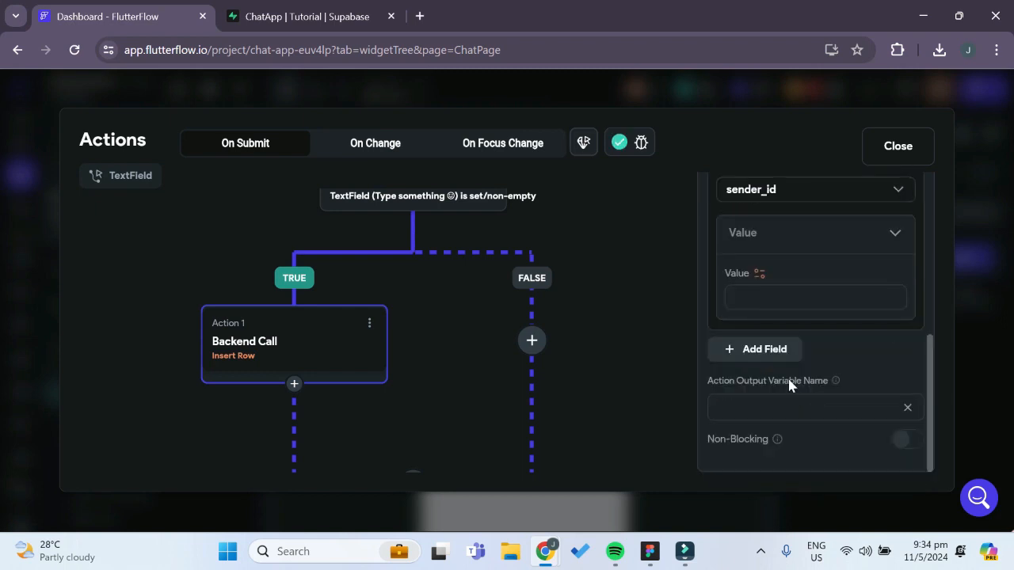
pyautogui.click(759, 274)
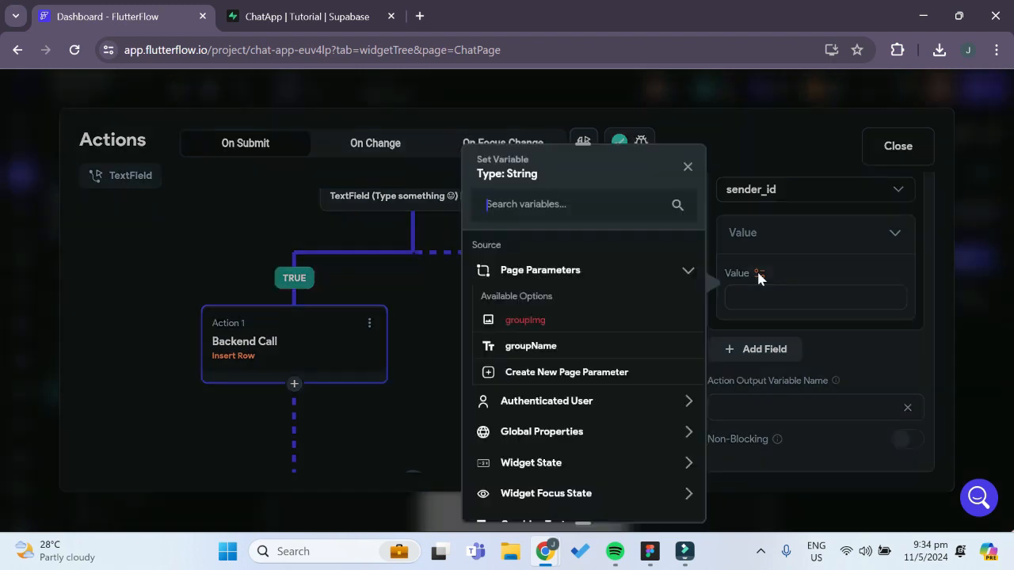
pyautogui.click(582, 404)
pyautogui.scroll(-1, 554, 432)
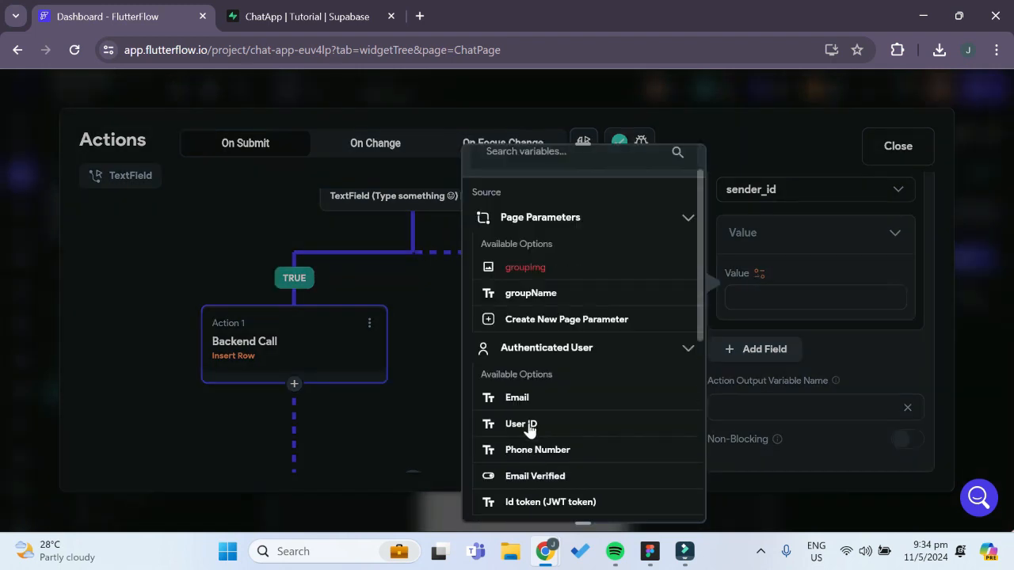
pyautogui.click(529, 424)
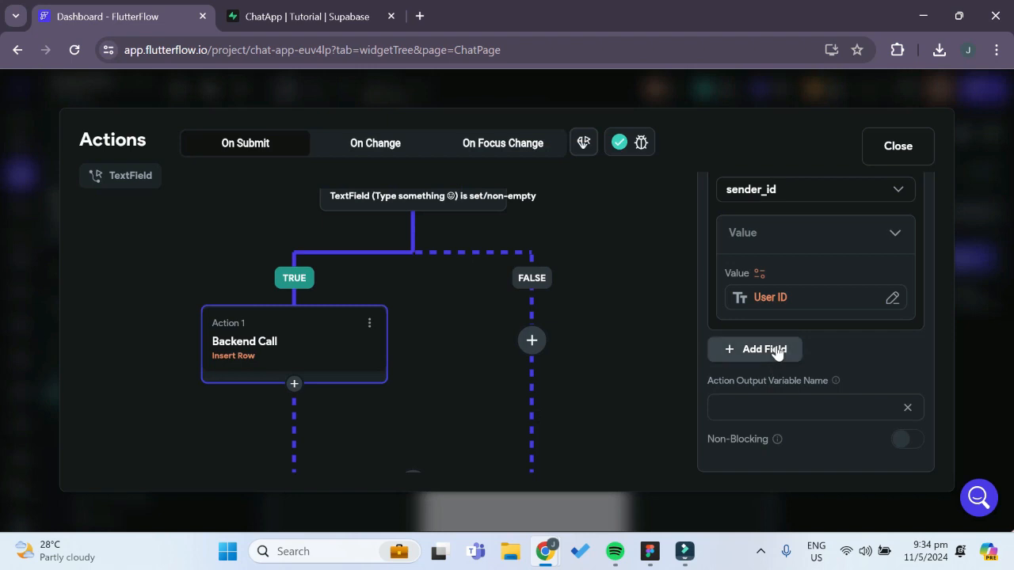
# Add a third field to the Insert Row action and assign it to the reciepient_id column
pyautogui.click(776, 349)
pyautogui.click(759, 317)
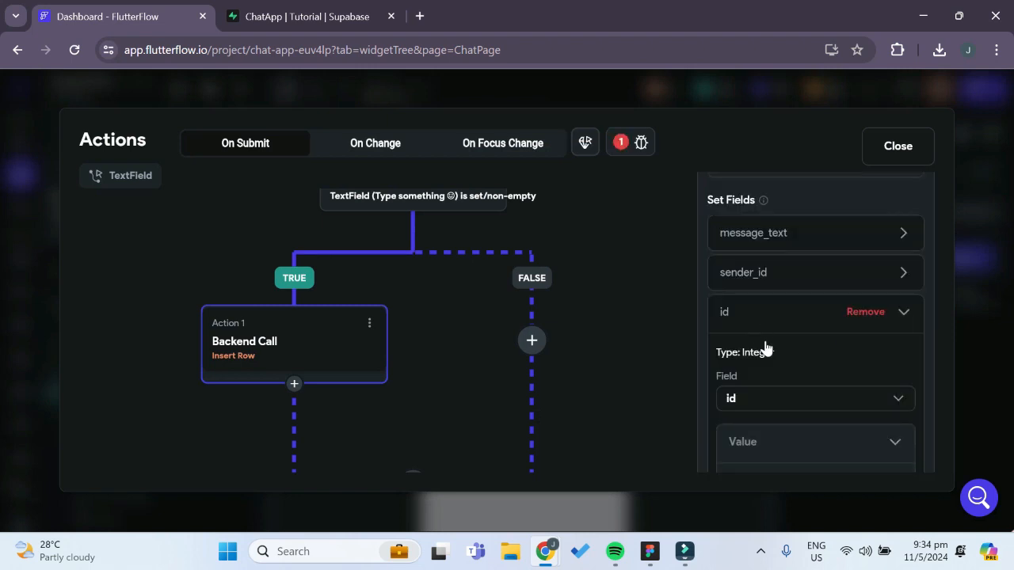
pyautogui.scroll(-3, 771, 368)
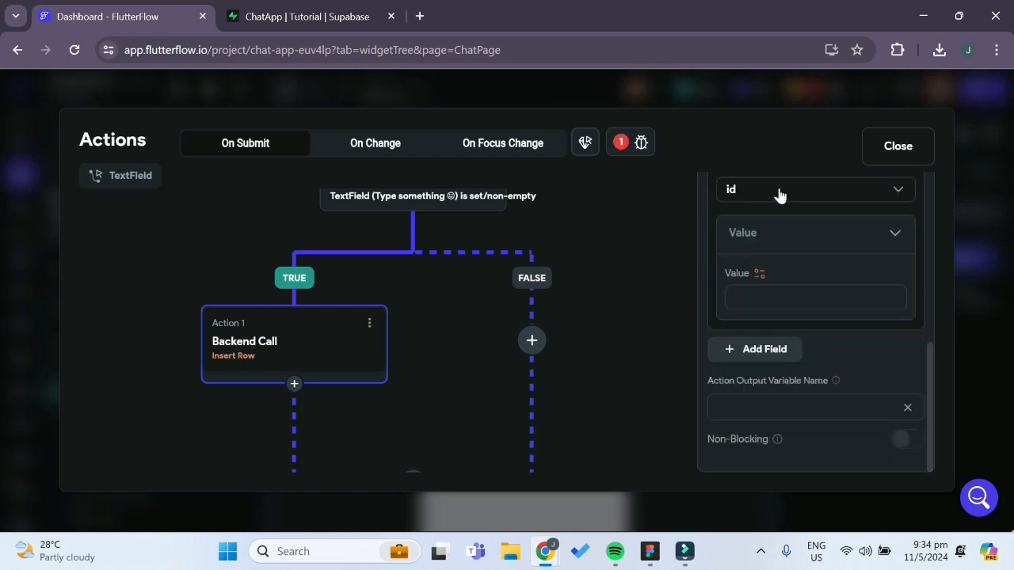
pyautogui.click(777, 198)
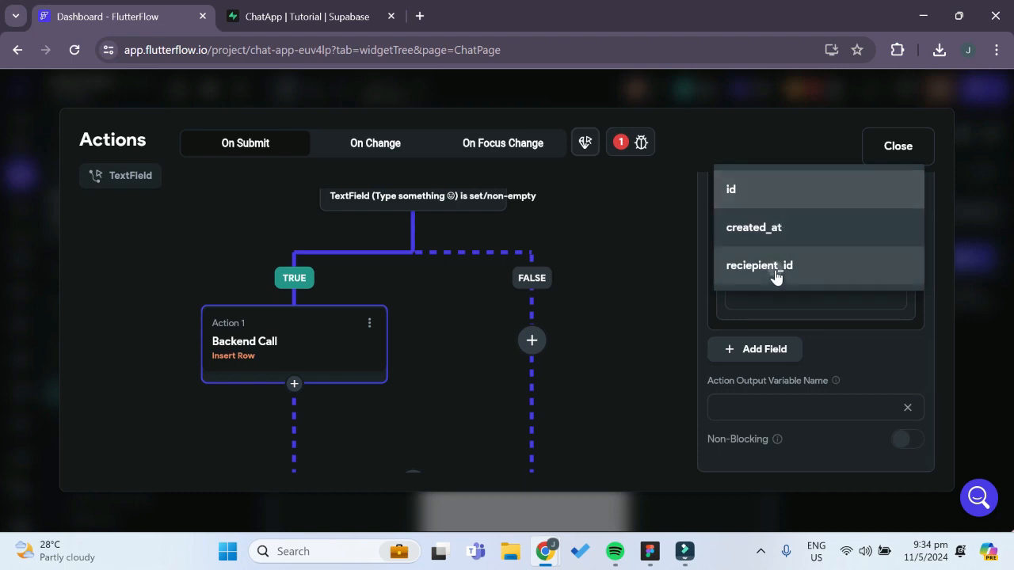
pyautogui.click(777, 270)
# Check the variable sources offered for the reciepient_id value, dismiss them and close the action flow editor
pyautogui.scroll(1, 783, 283)
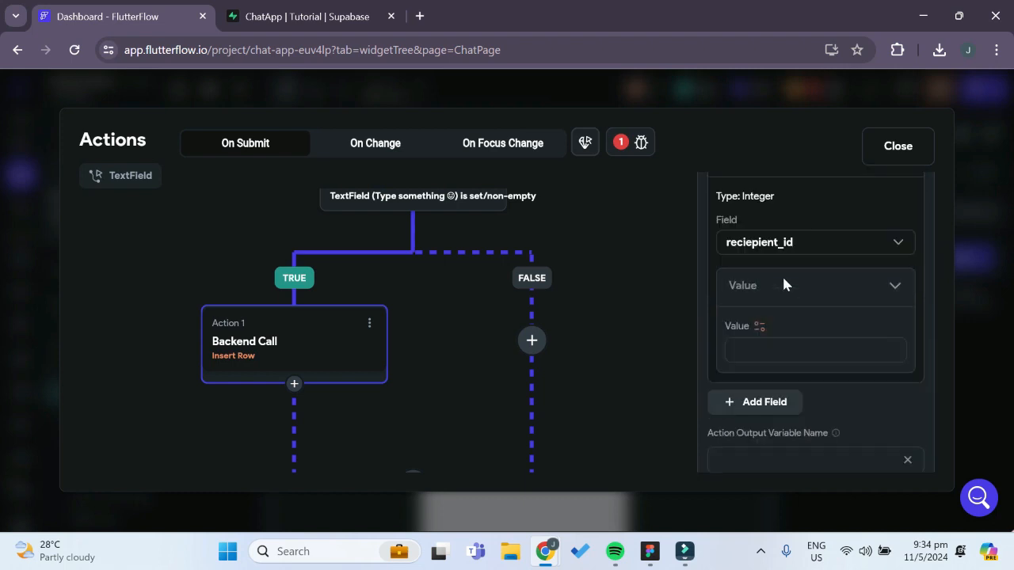
pyautogui.click(760, 328)
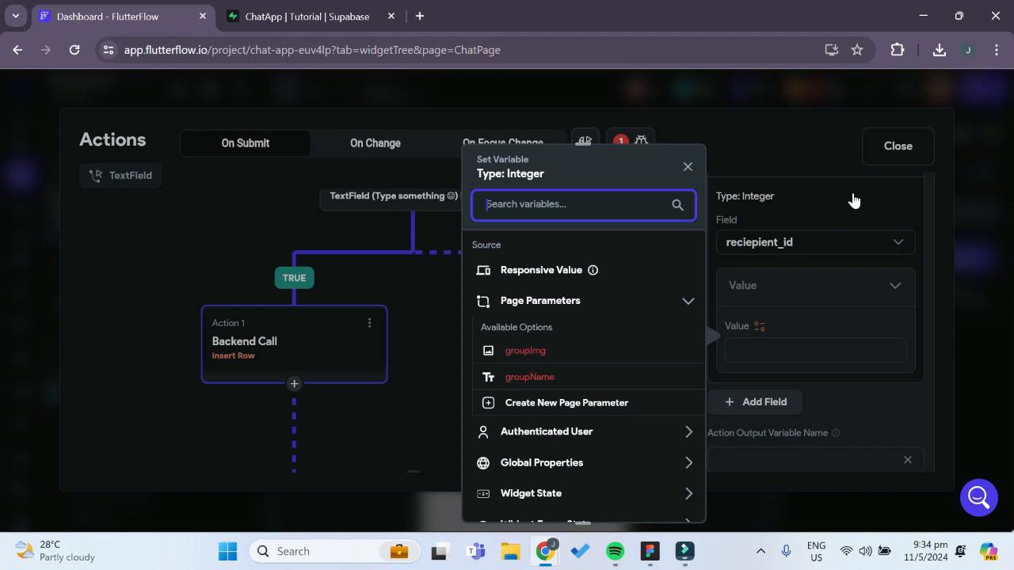
pyautogui.click(880, 165)
pyautogui.click(894, 150)
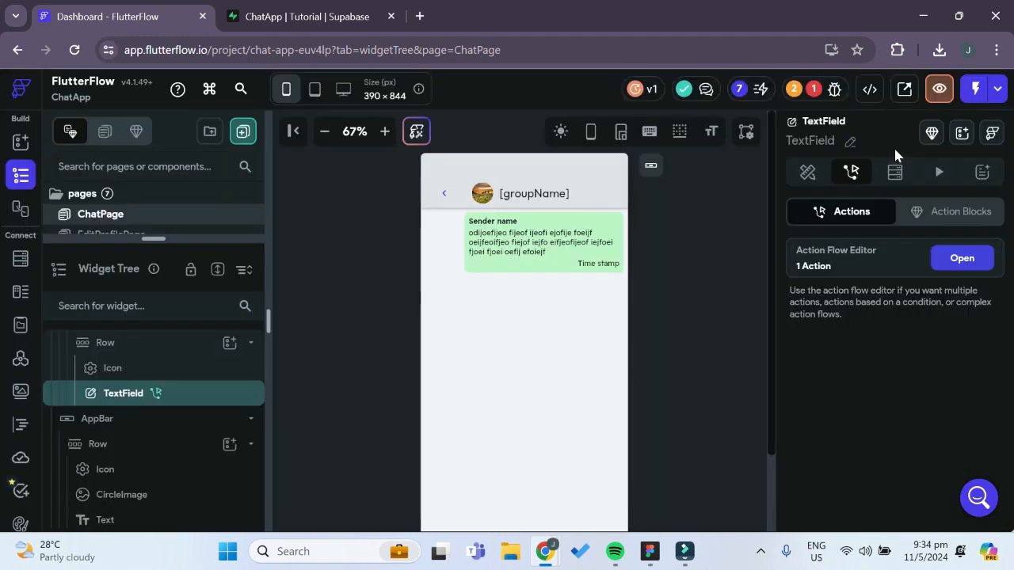
pyautogui.scroll(5, 129, 396)
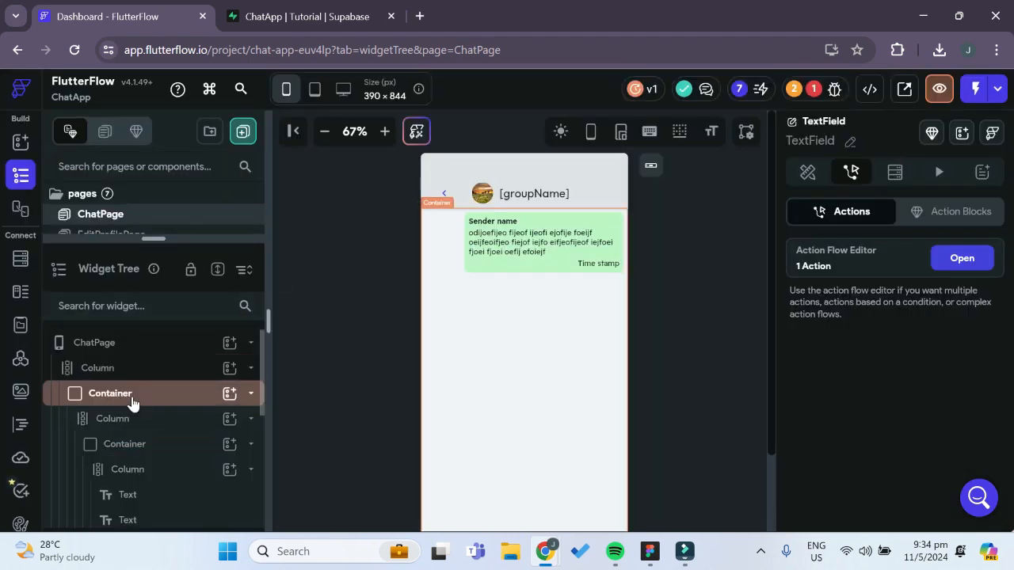
# Add a third page parameter named chatId to ChatPage
pyautogui.click(113, 354)
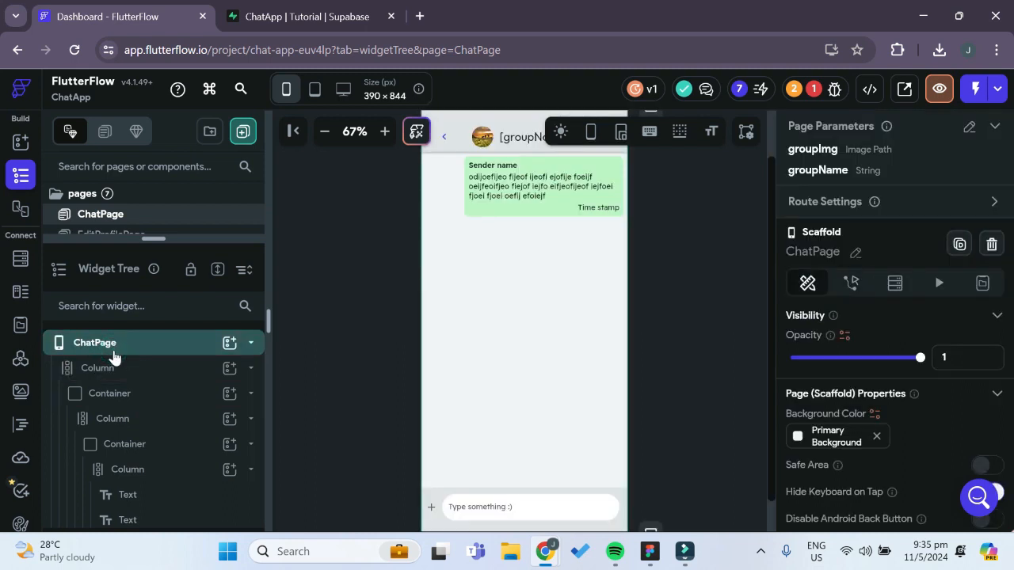
pyautogui.click(970, 129)
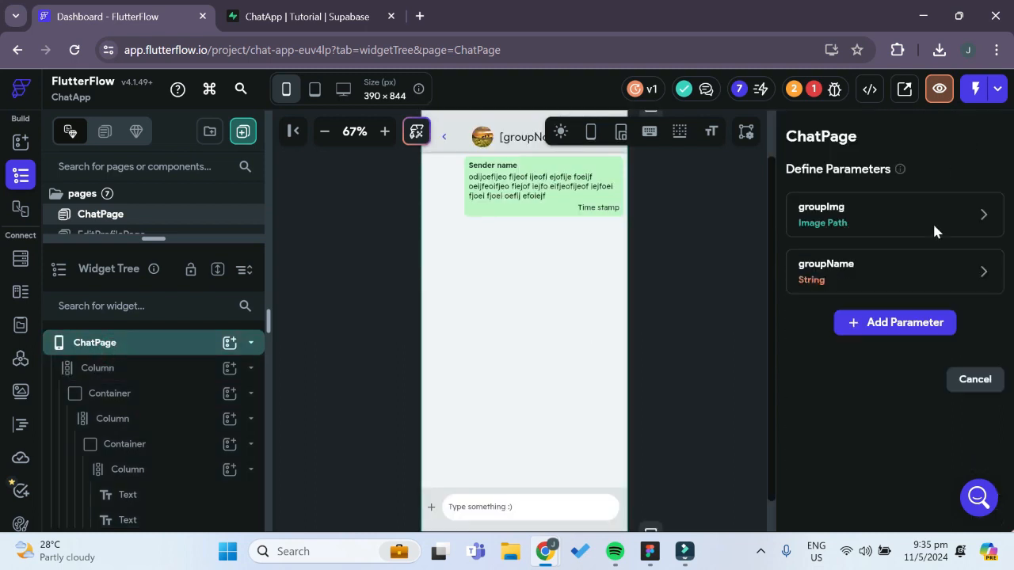
pyautogui.click(911, 325)
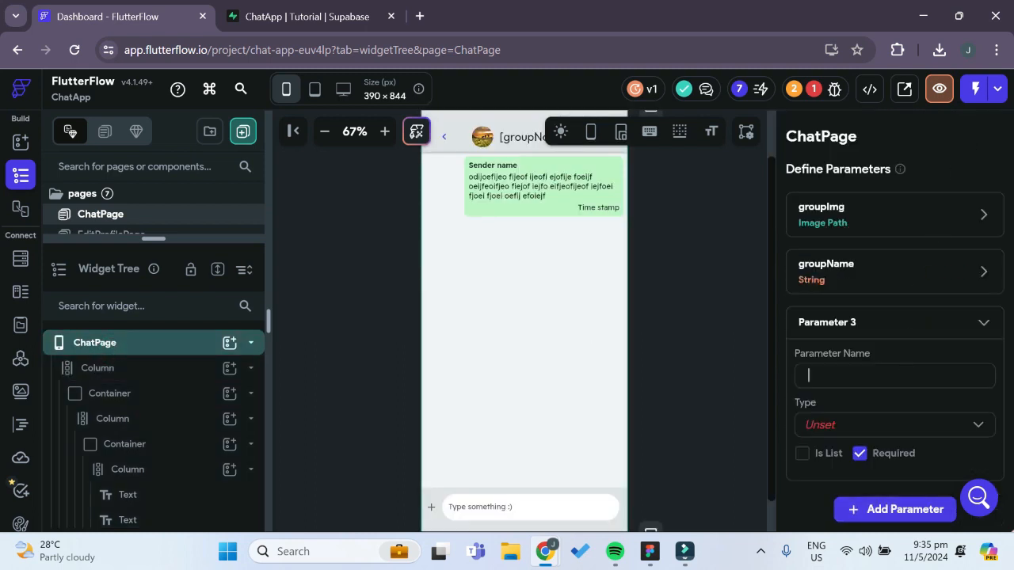
pyautogui.write('chat_id')
pyautogui.press('BackSpace')
pyautogui.press('BackSpace')
pyautogui.press('BackSpace')
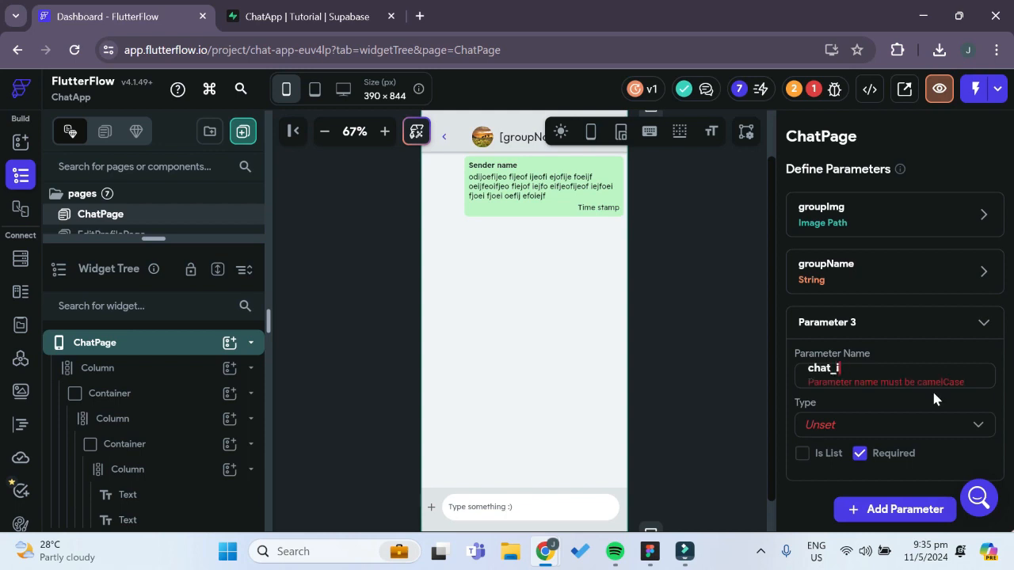
pyautogui.write('Id')
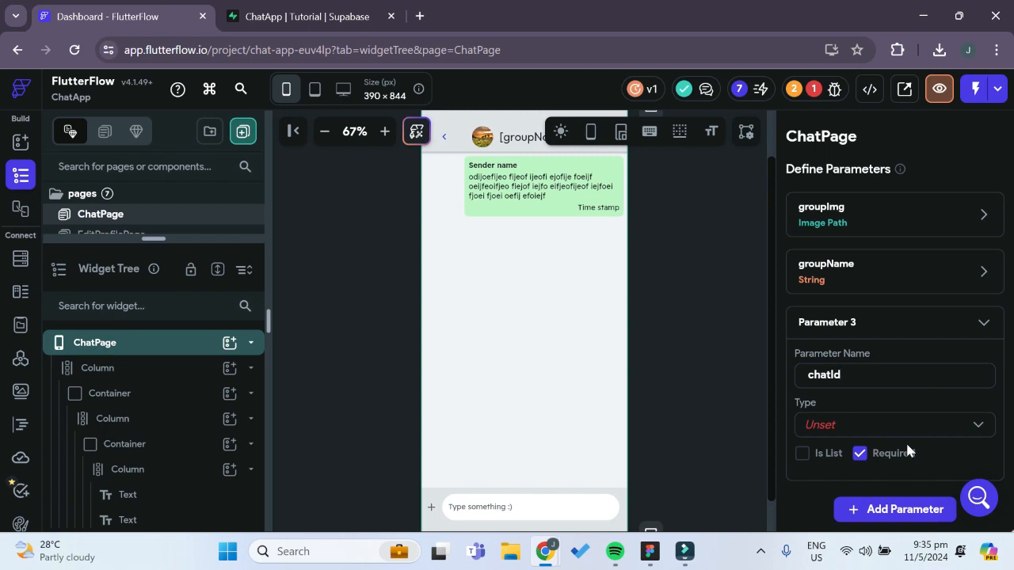
# Set the chatId parameter's type to Integer, keep it required, and confirm the page parameters
pyautogui.click(912, 428)
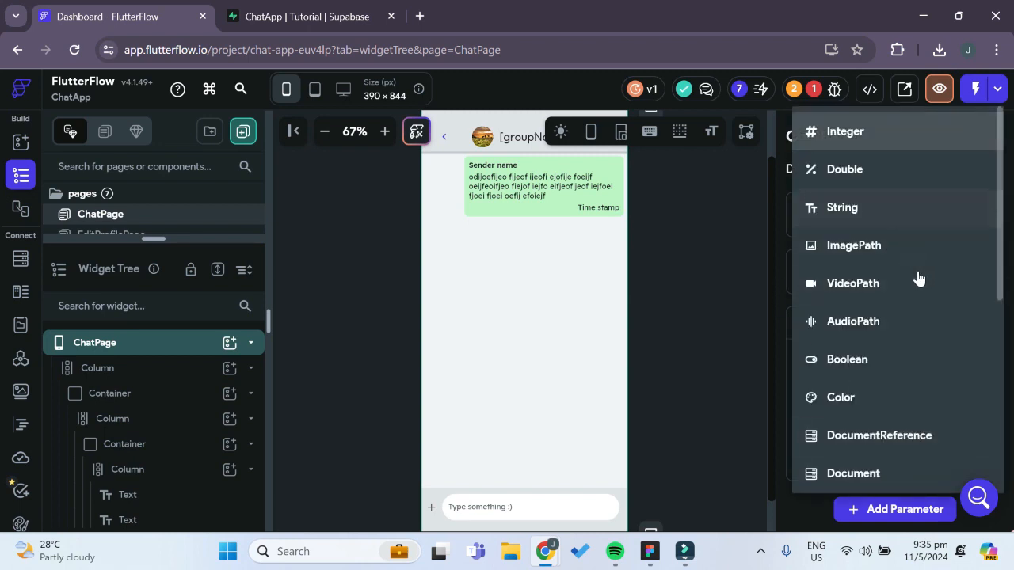
pyautogui.click(884, 136)
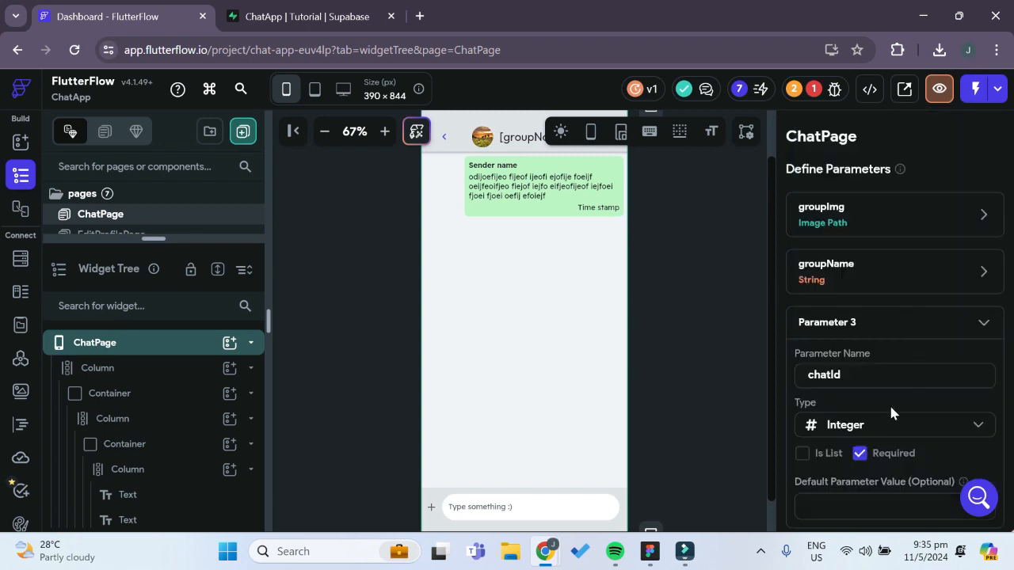
pyautogui.scroll(-2, 891, 411)
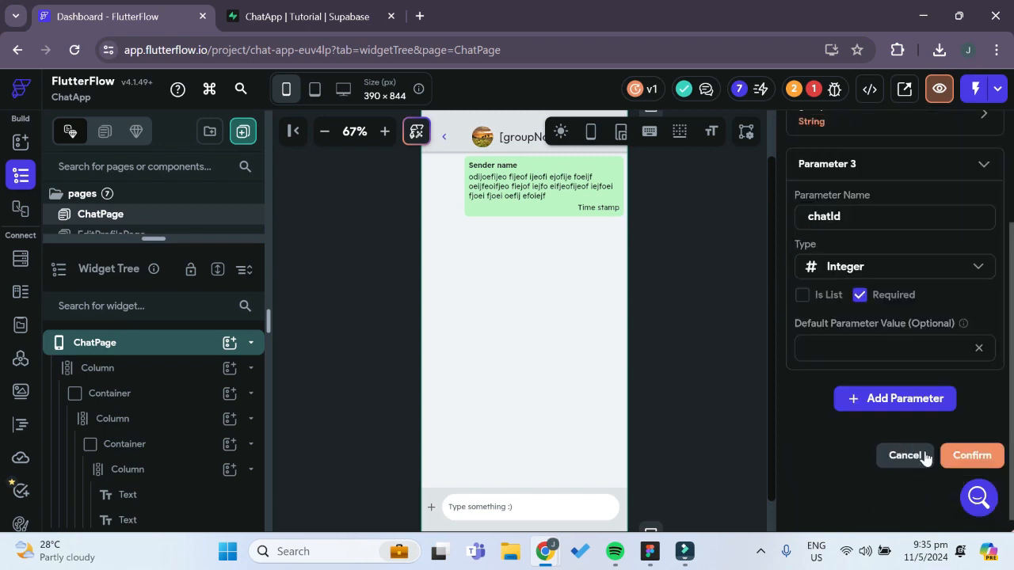
pyautogui.click(974, 456)
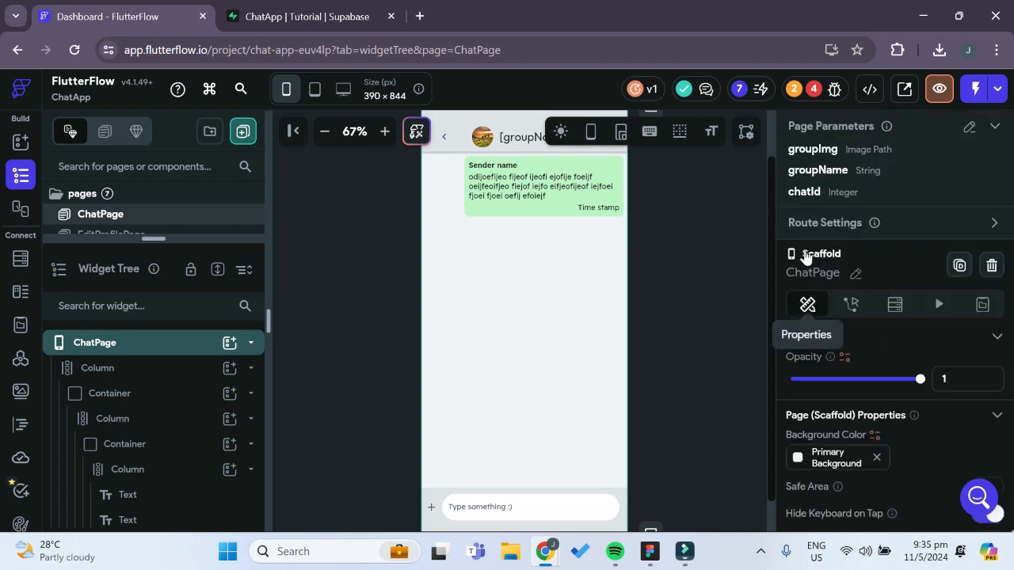
# Go from the project errors to HomePage's chat list container and pass the chatId parameter in its Navigate To ChatPage action
pyautogui.click(817, 97)
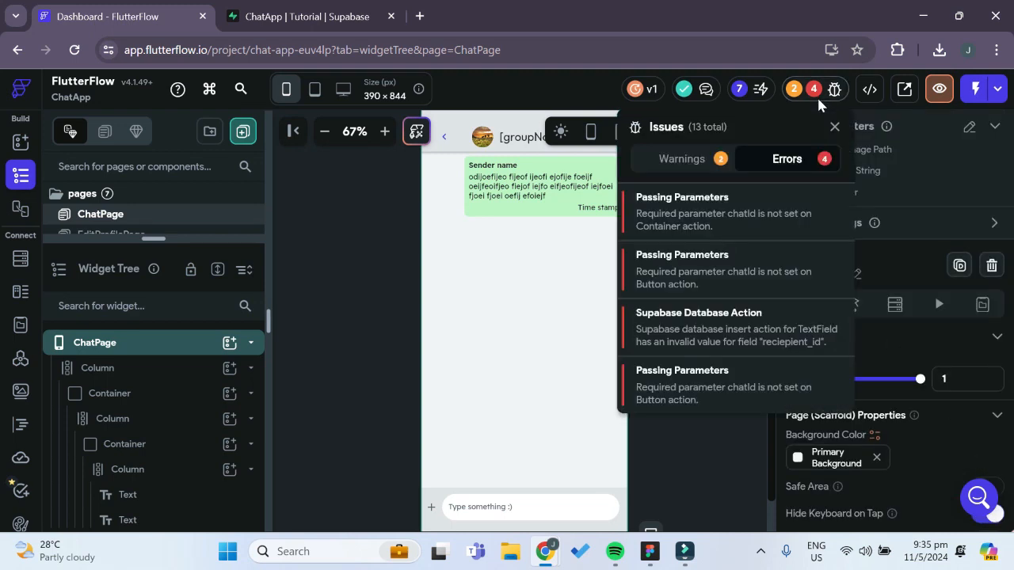
pyautogui.click(690, 269)
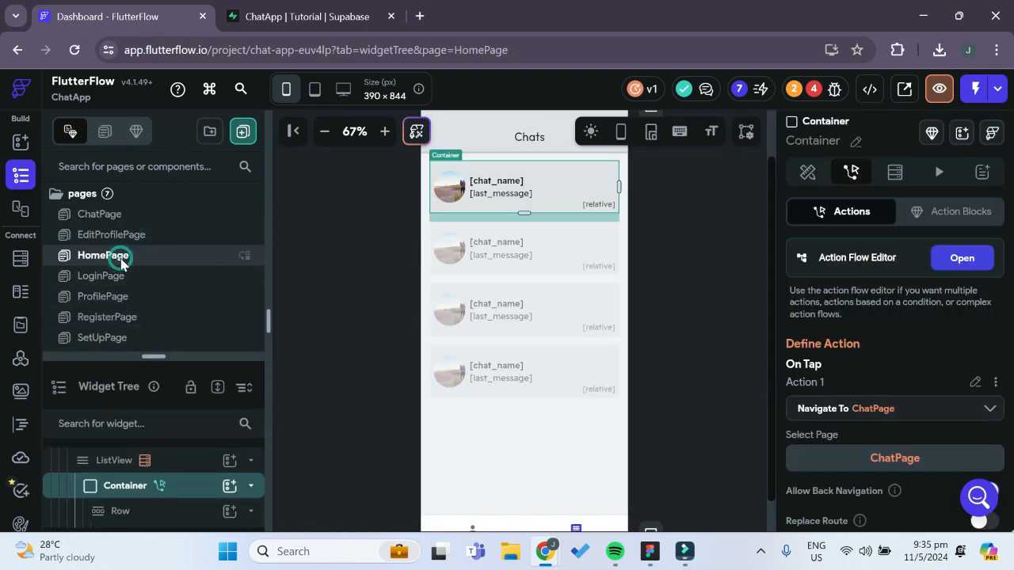
pyautogui.click(587, 182)
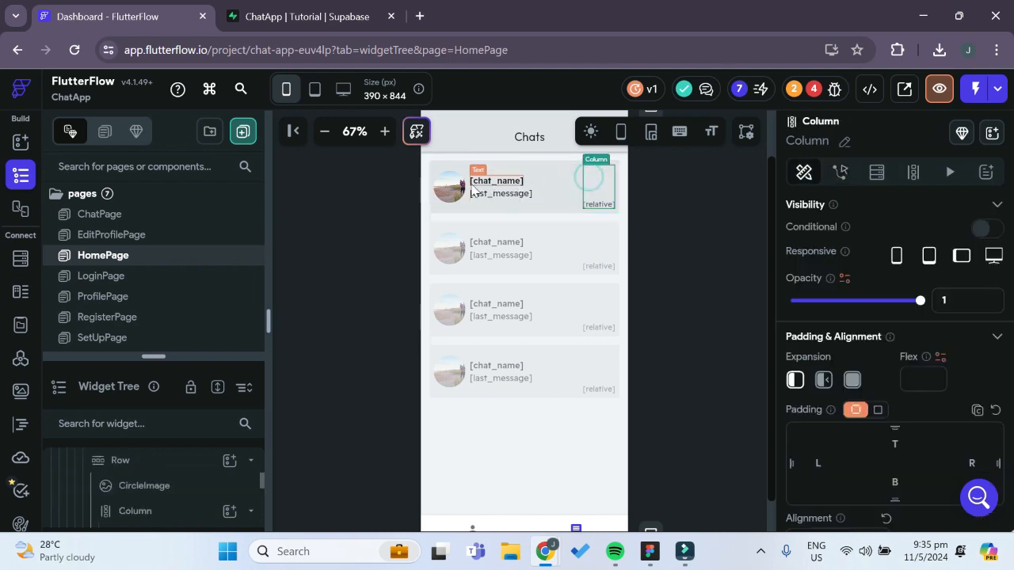
pyautogui.click(433, 175)
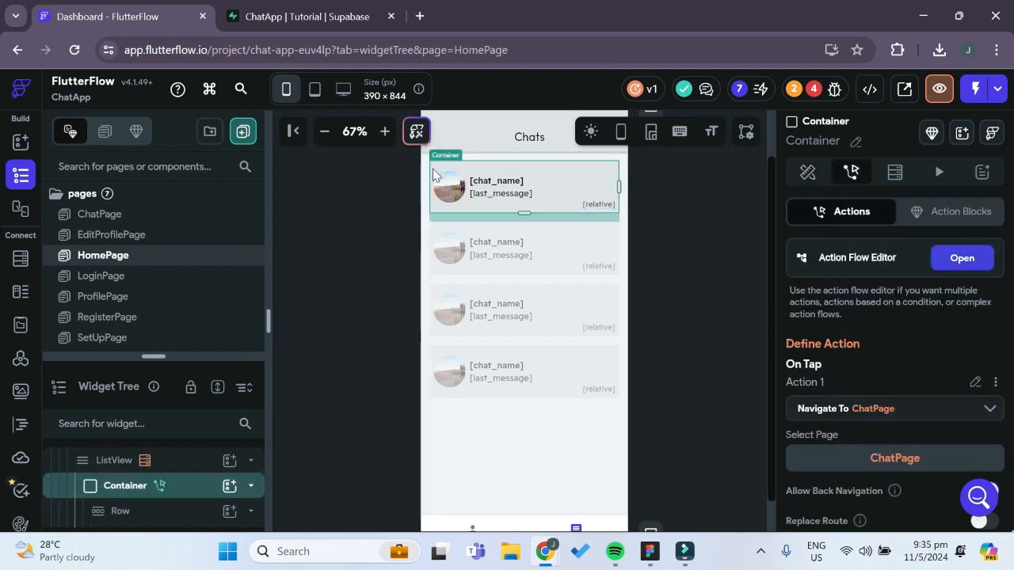
pyautogui.click(959, 260)
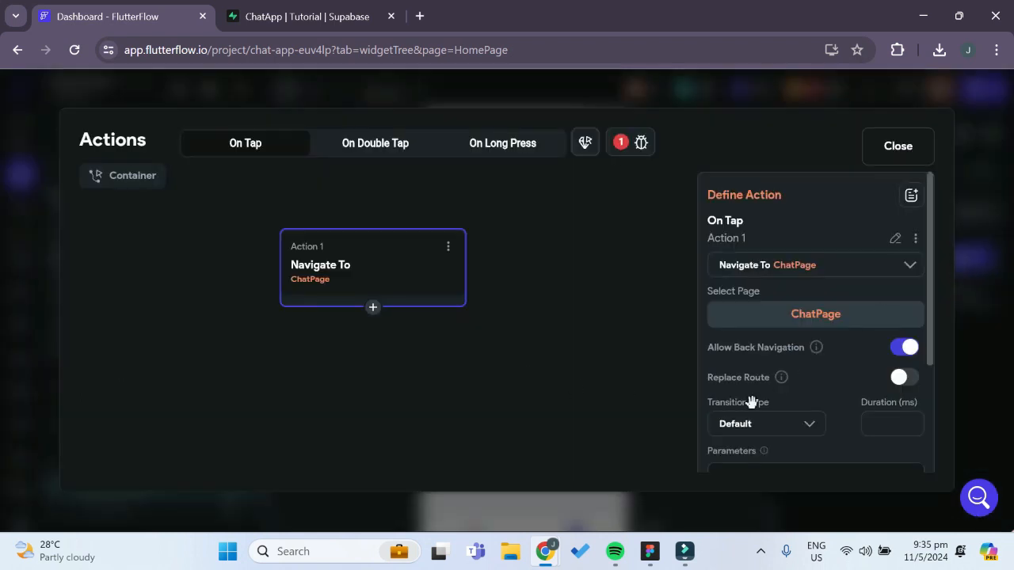
pyautogui.scroll(-2, 820, 386)
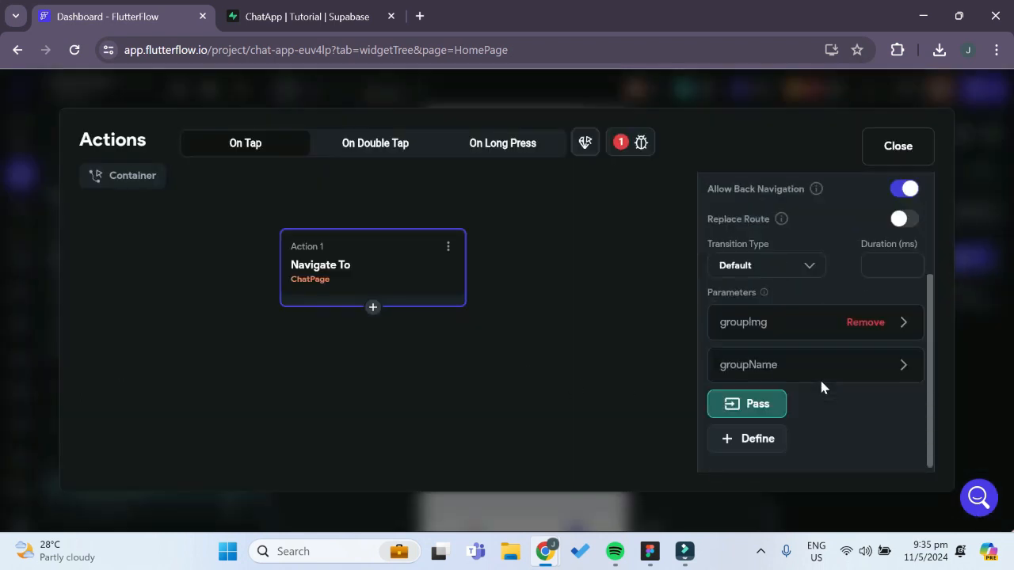
pyautogui.click(765, 402)
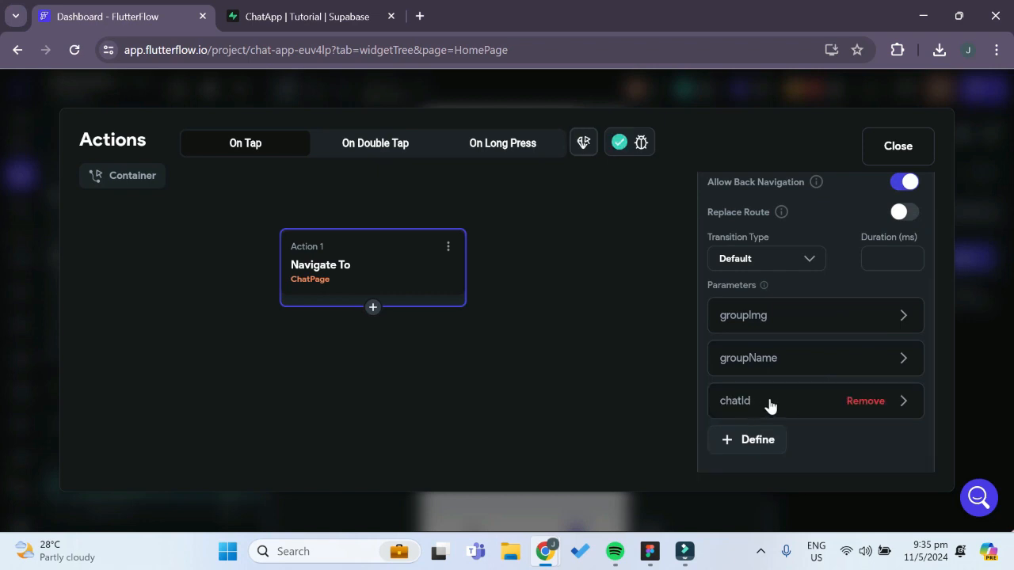
# Set the passed chatId value to the id of the chats row and close the action flow editor
pyautogui.click(769, 404)
pyautogui.scroll(-2, 810, 375)
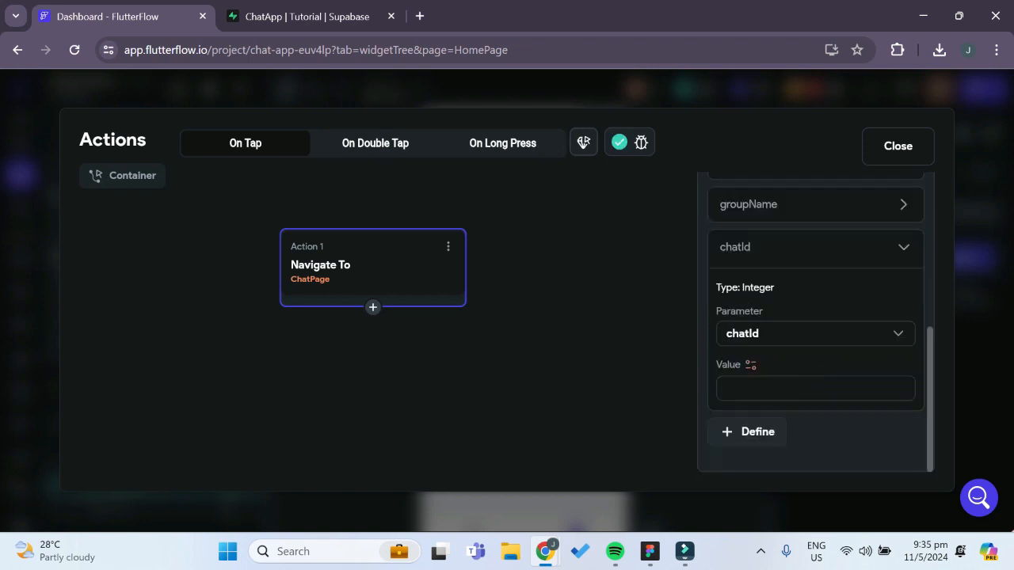
pyautogui.click(749, 366)
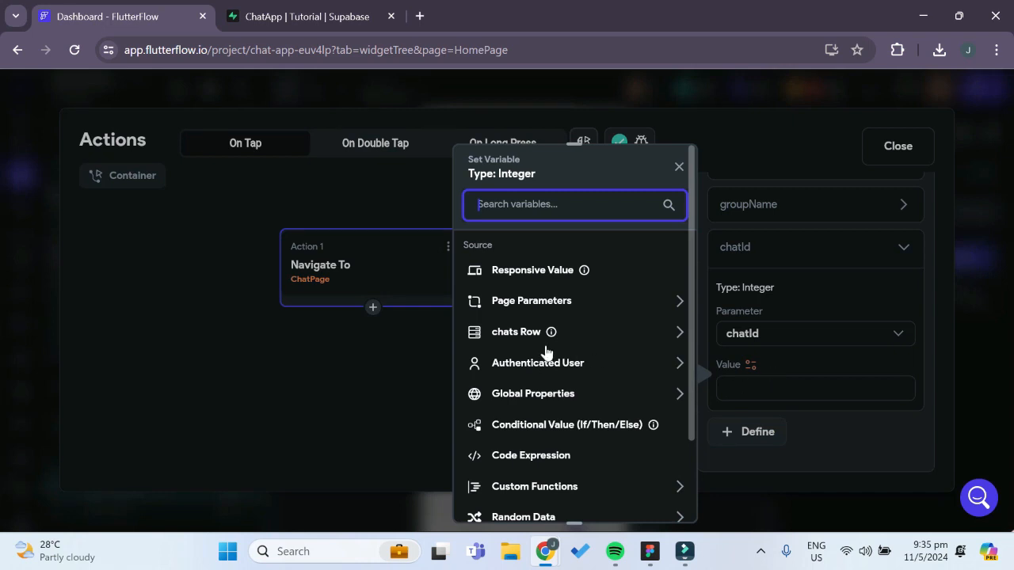
pyautogui.click(520, 334)
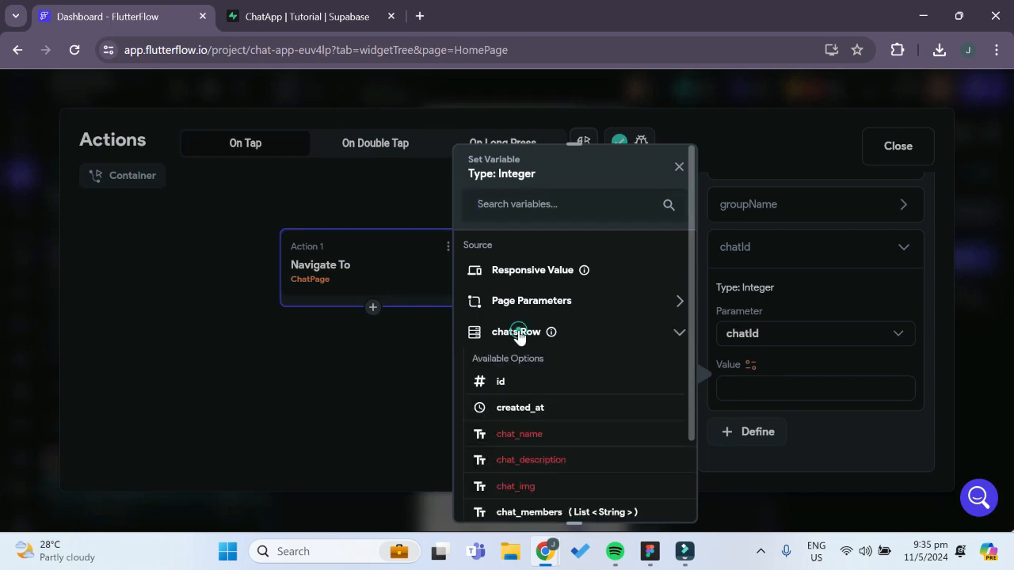
pyautogui.click(503, 383)
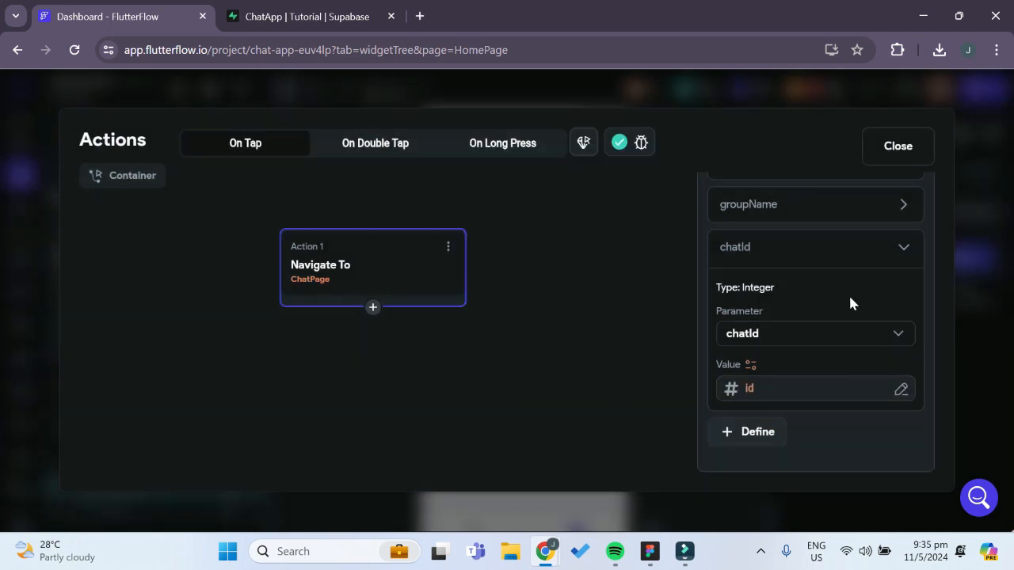
pyautogui.click(895, 164)
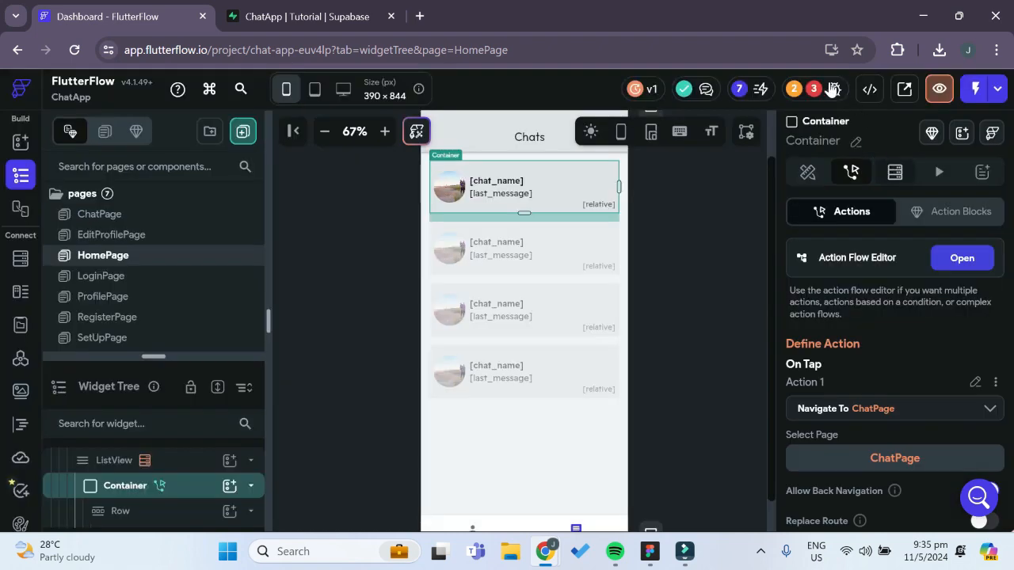
# Locate the Create Group button in CreateGroupComponent through its missing chatId parameter error
pyautogui.click(833, 89)
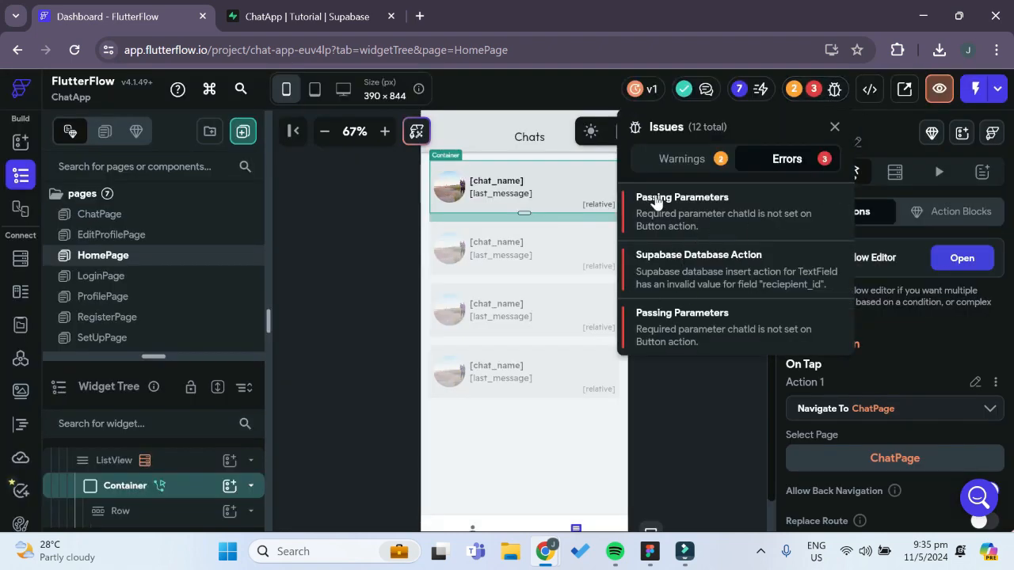
pyautogui.click(713, 208)
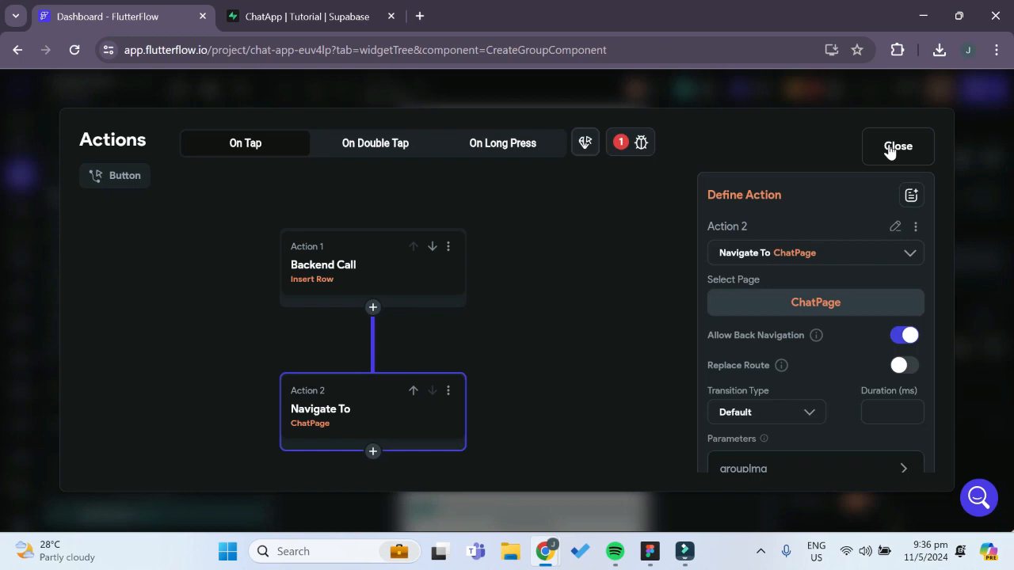
pyautogui.click(898, 147)
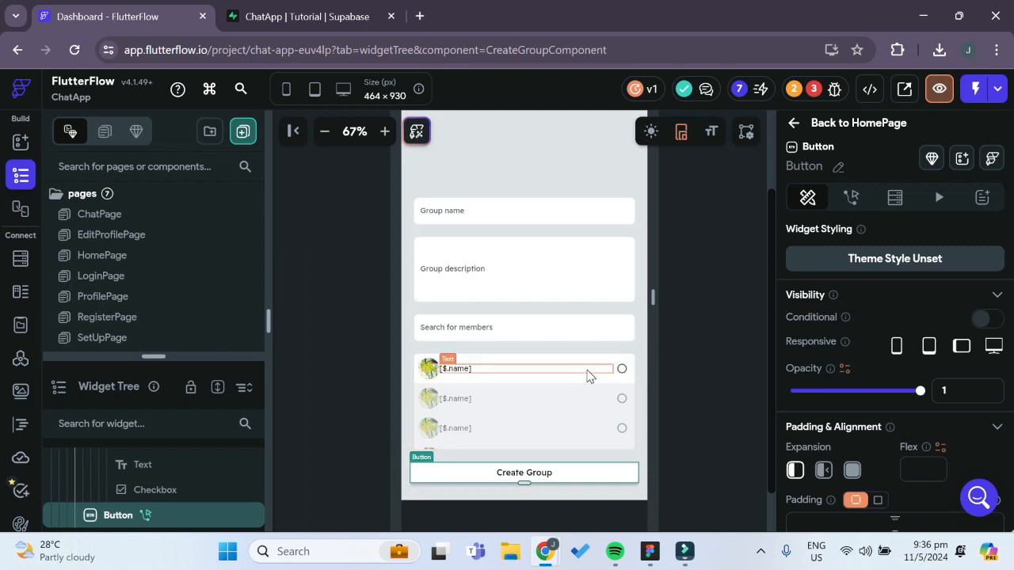
# Switch to Supabase, inspect the ids in the chats table, and return to FlutterFlow
pyautogui.click(339, 17)
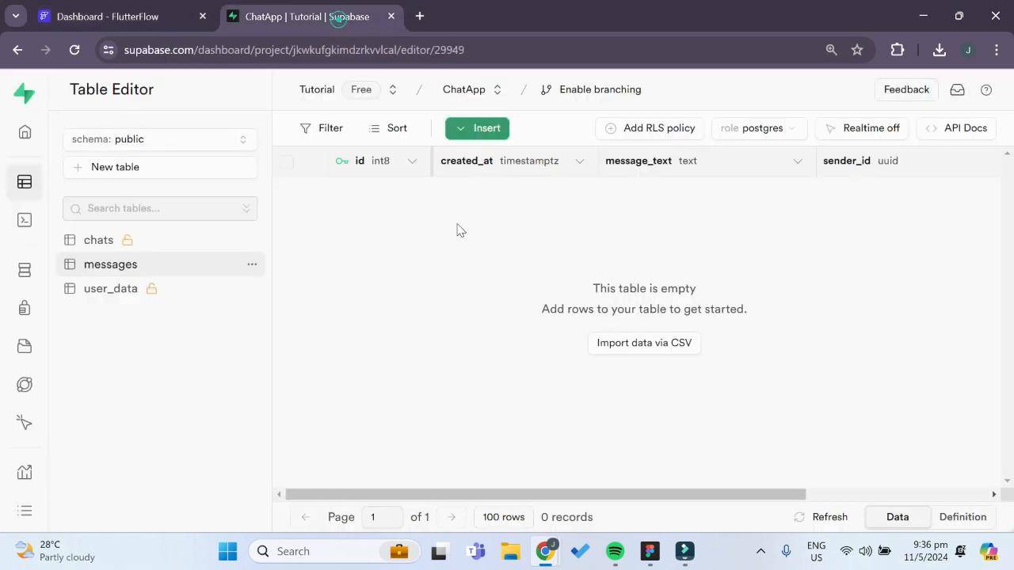
pyautogui.click(150, 241)
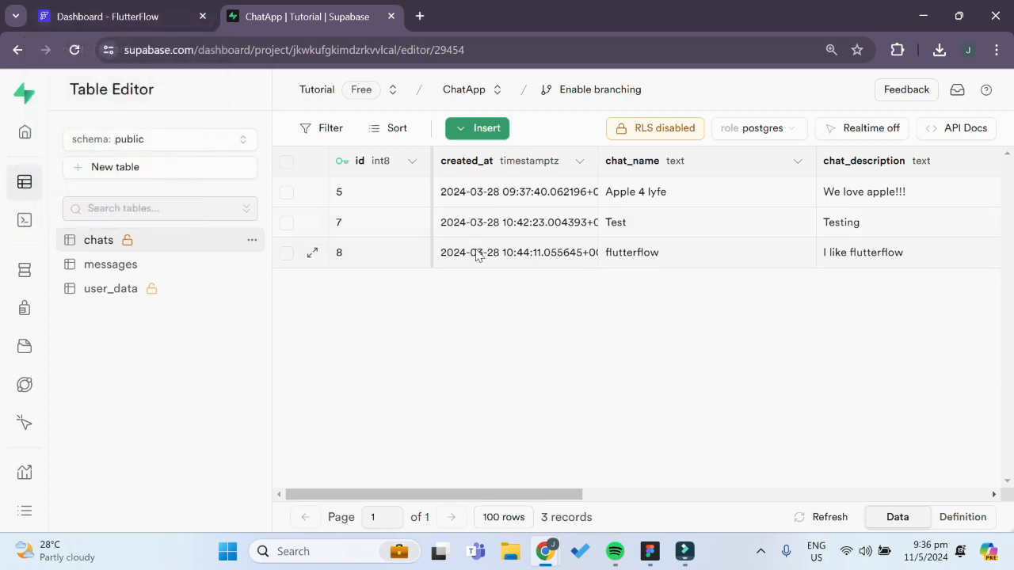
pyautogui.click(159, 18)
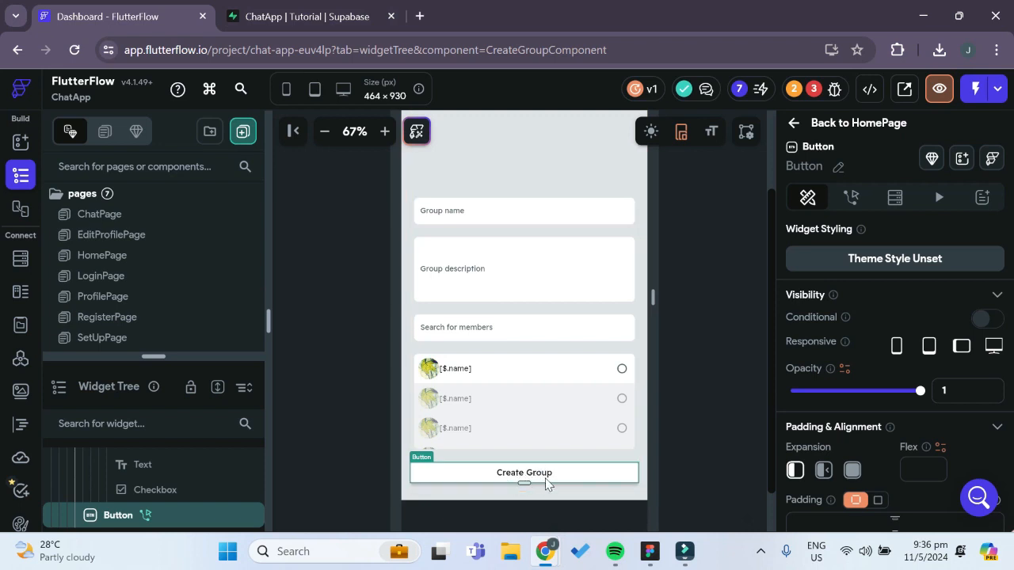
# Delete the Navigate To ChatPage action from the Create Group button's On Tap flow
pyautogui.scroll(3, 669, 385)
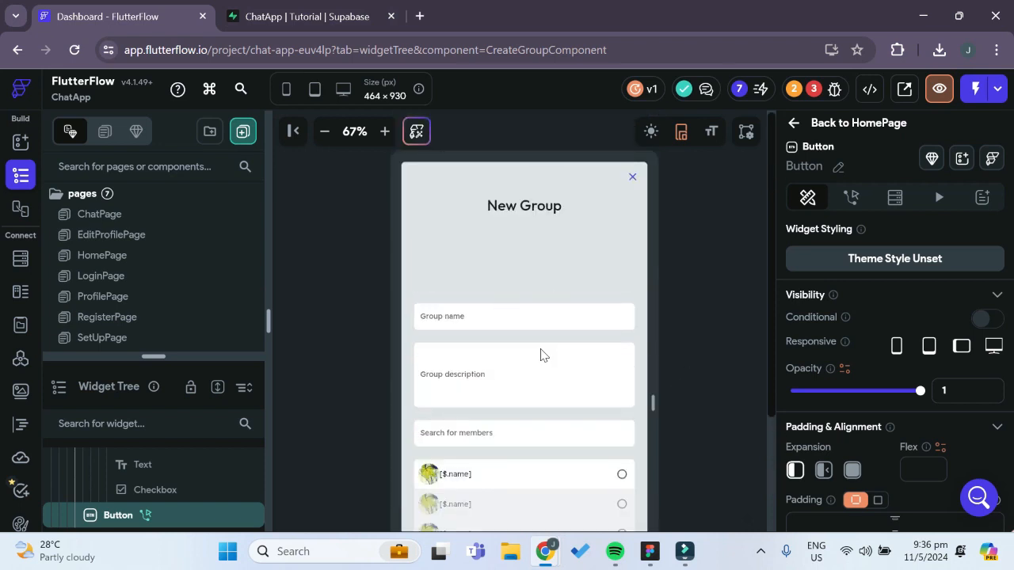
pyautogui.scroll(-1, 704, 301)
pyautogui.scroll(-3, 705, 300)
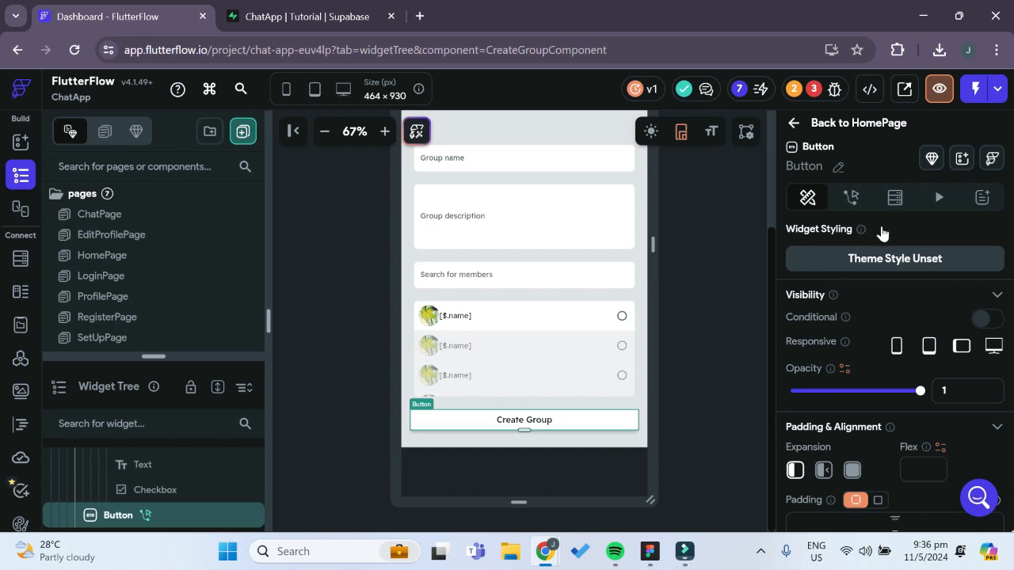
pyautogui.click(852, 198)
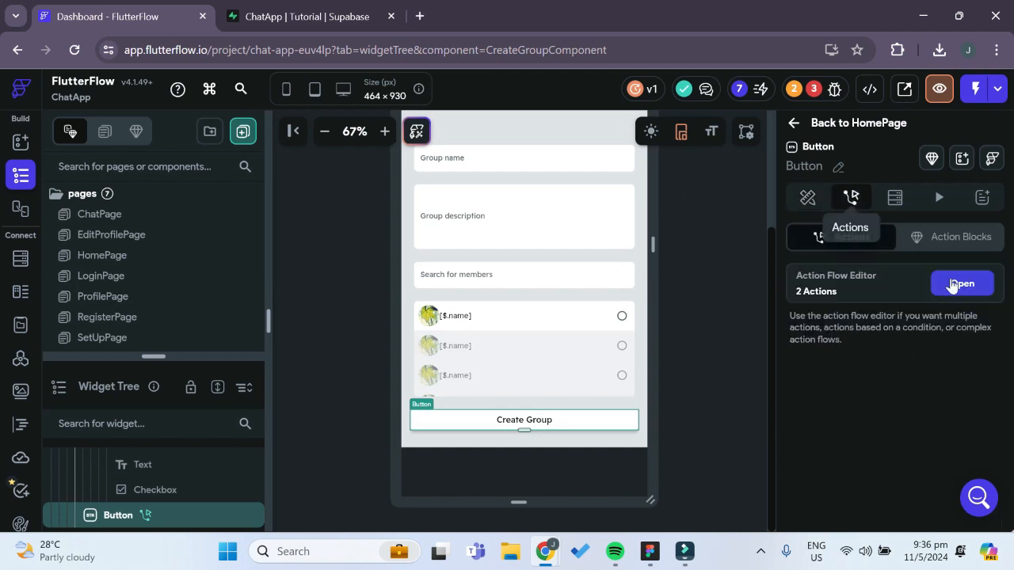
pyautogui.click(960, 285)
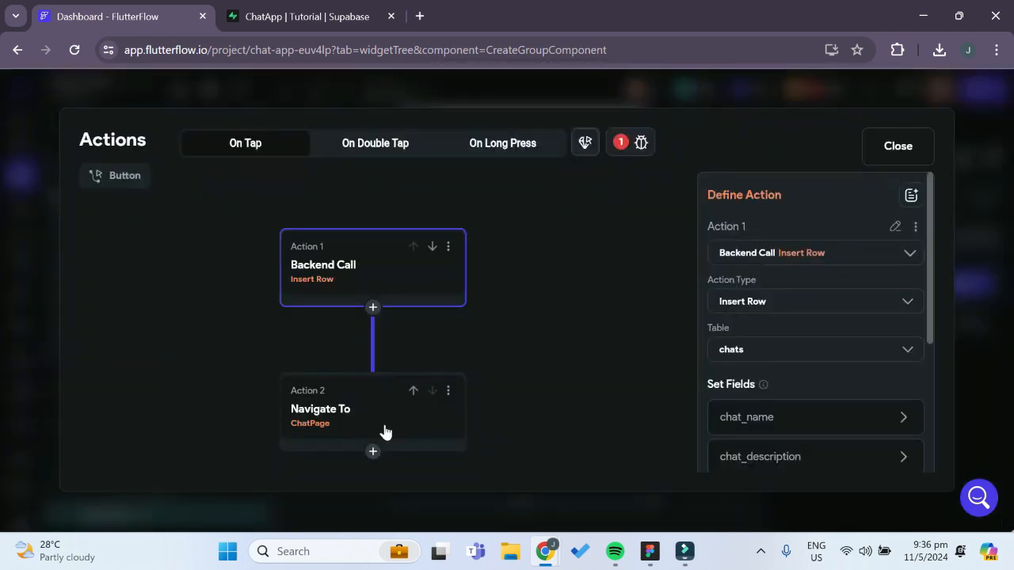
pyautogui.click(354, 421)
pyautogui.scroll(-1, 769, 396)
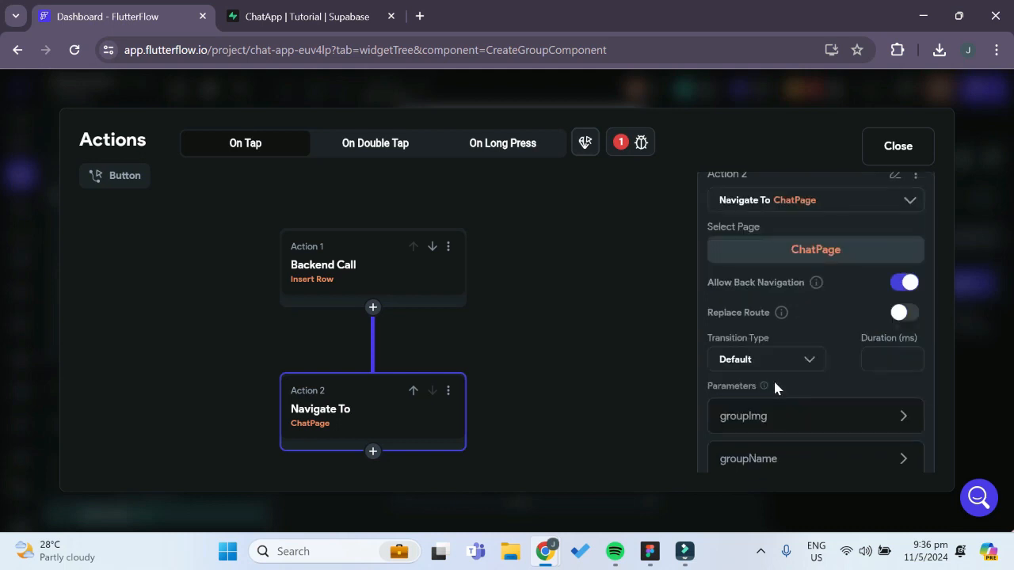
pyautogui.click(828, 210)
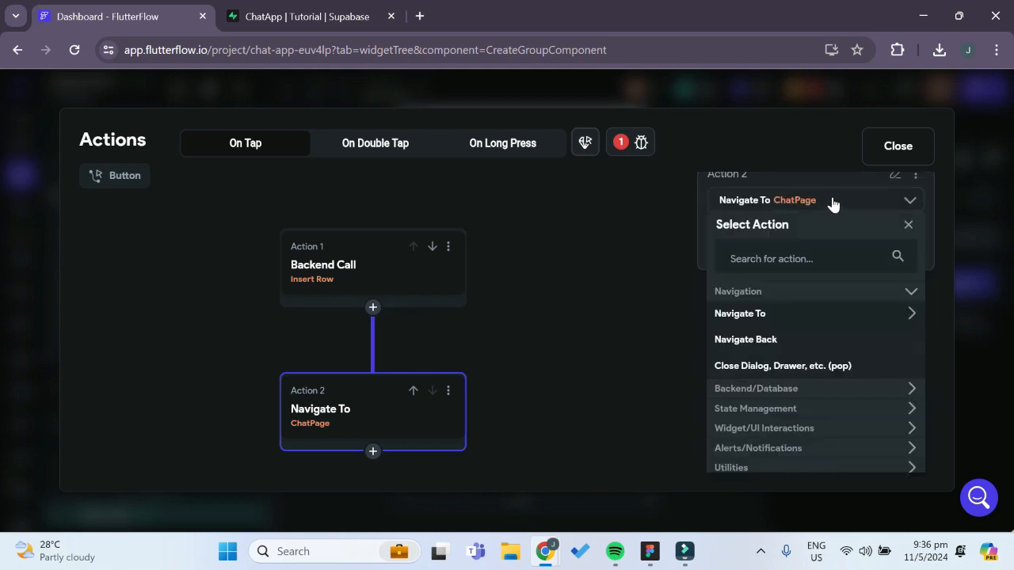
pyautogui.click(446, 392)
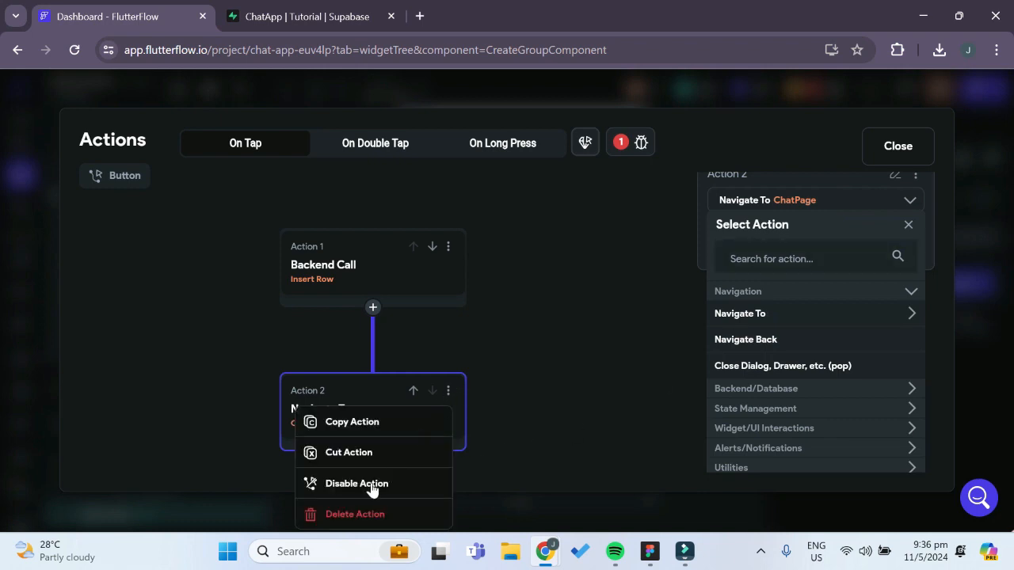
pyautogui.click(371, 461)
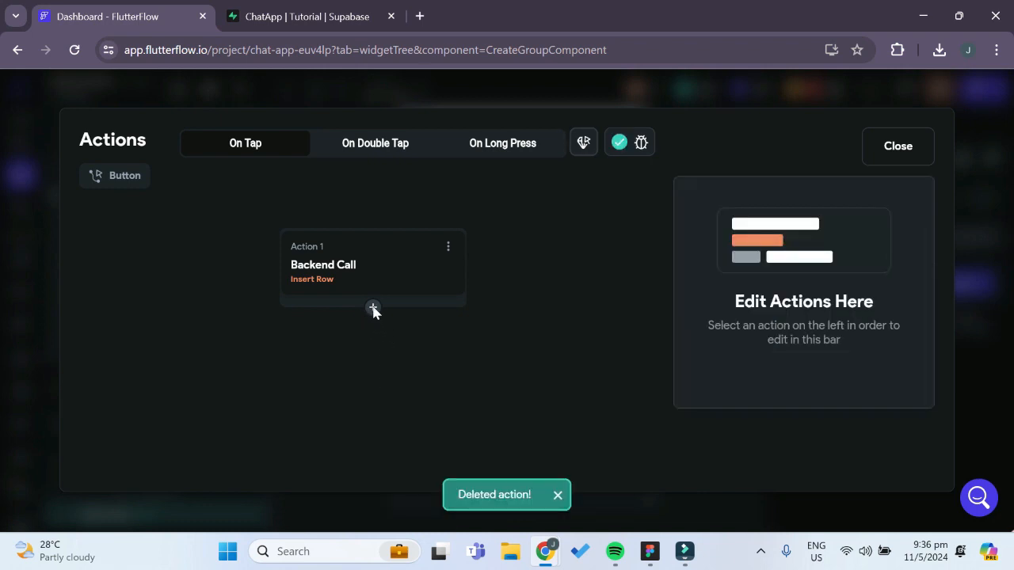
# Add a Navigate To HomePage action after the Insert Row call in the Create Group button's On Tap flow and close the editor
pyautogui.click(372, 308)
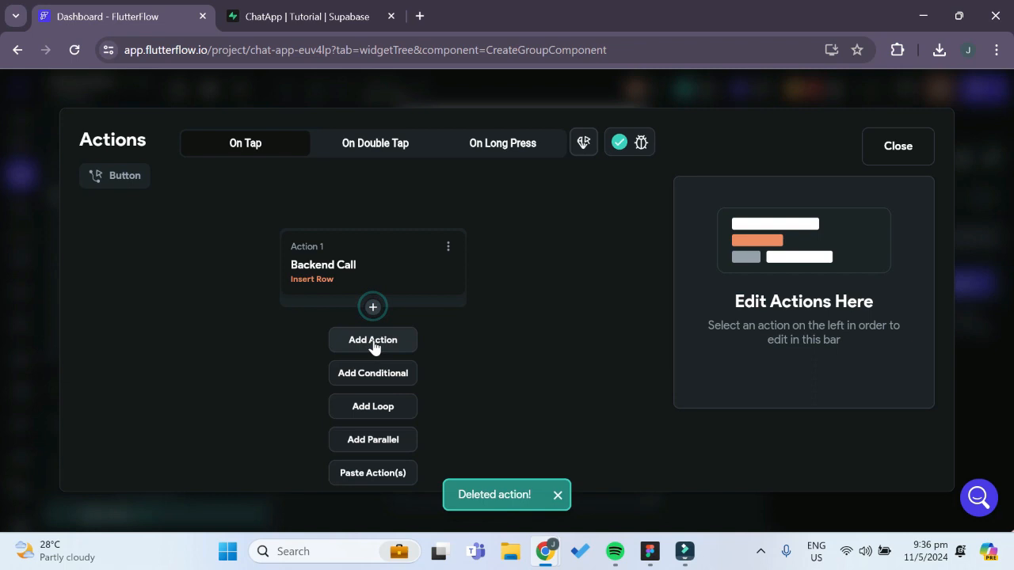
pyautogui.click(374, 345)
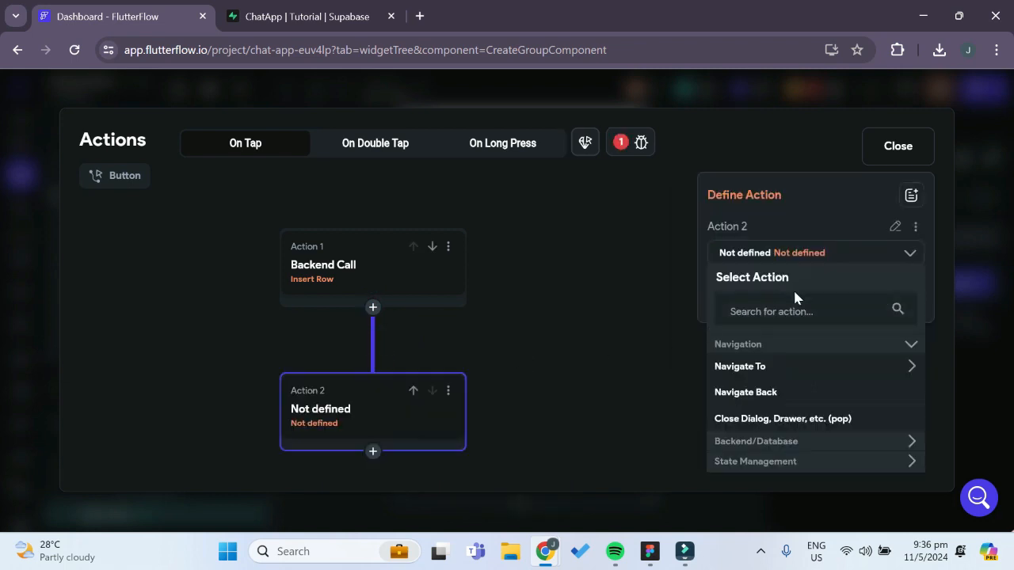
pyautogui.click(771, 372)
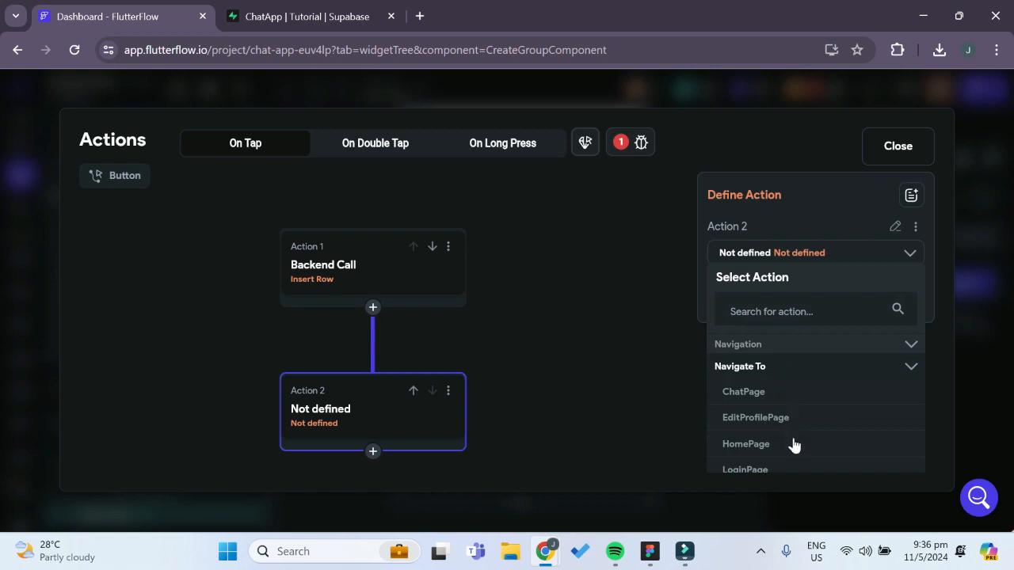
pyautogui.scroll(-1, 781, 445)
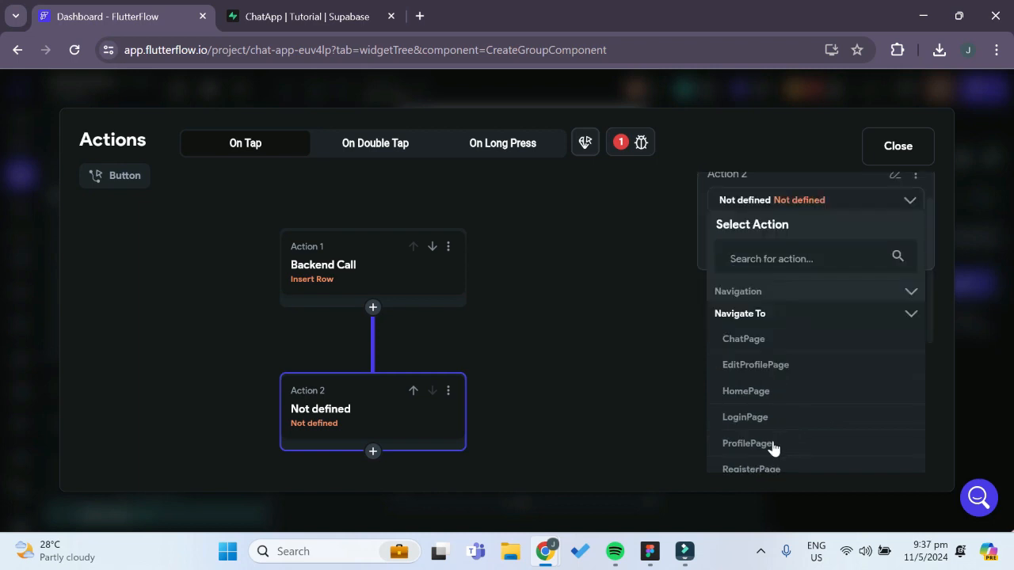
pyautogui.click(745, 391)
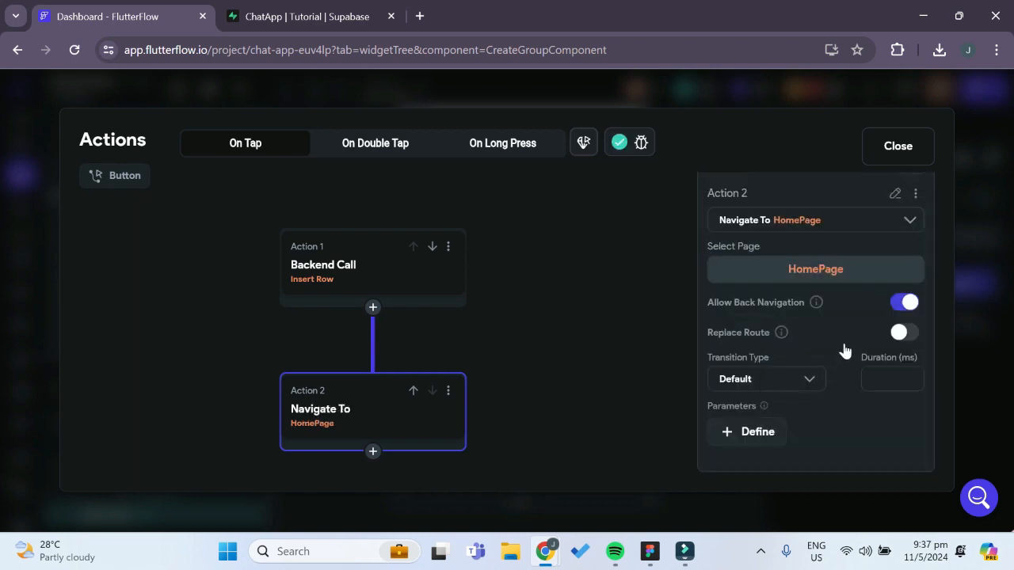
pyautogui.click(898, 147)
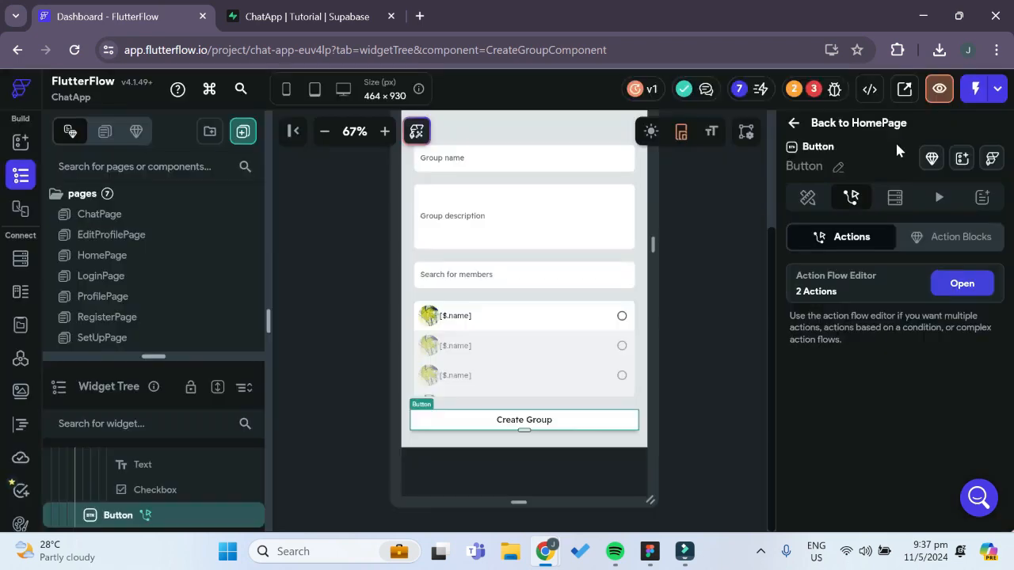
# Resolve the remaining chatId parameter error by changing the Add Contact button's Navigate To action from ChatPage to HomePage
pyautogui.click(821, 91)
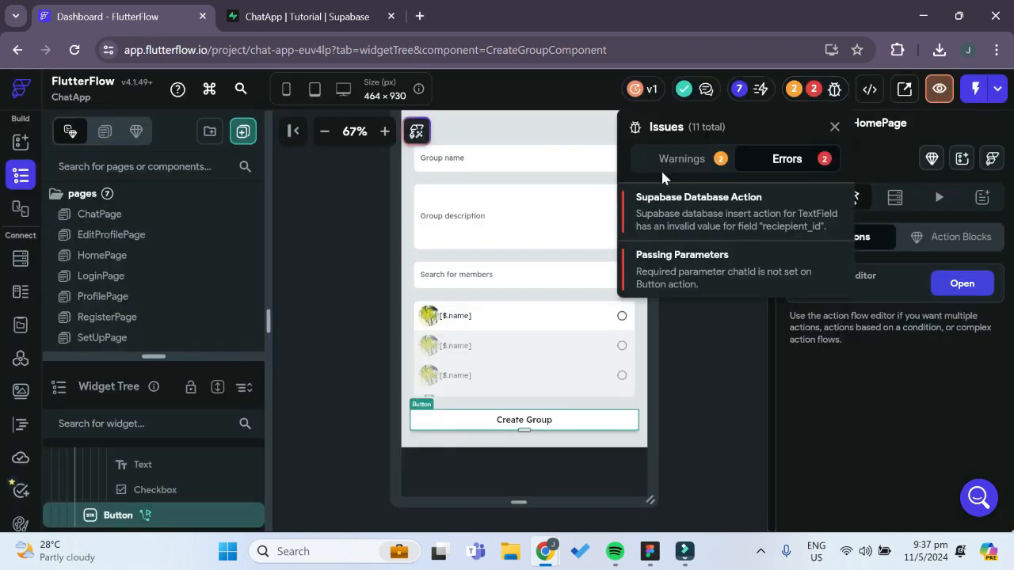
pyautogui.click(701, 264)
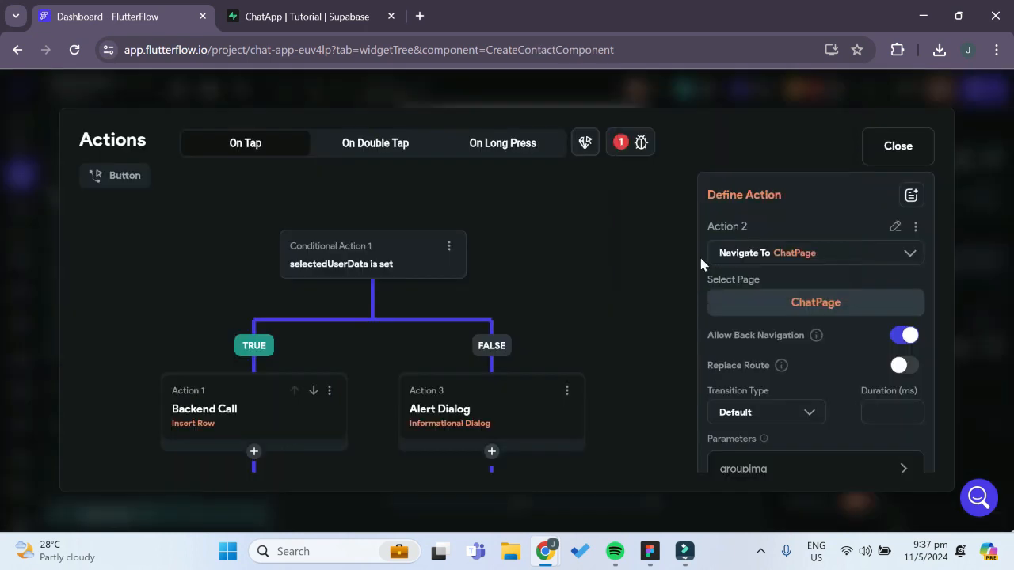
pyautogui.scroll(-2, 579, 422)
pyautogui.scroll(2, 581, 410)
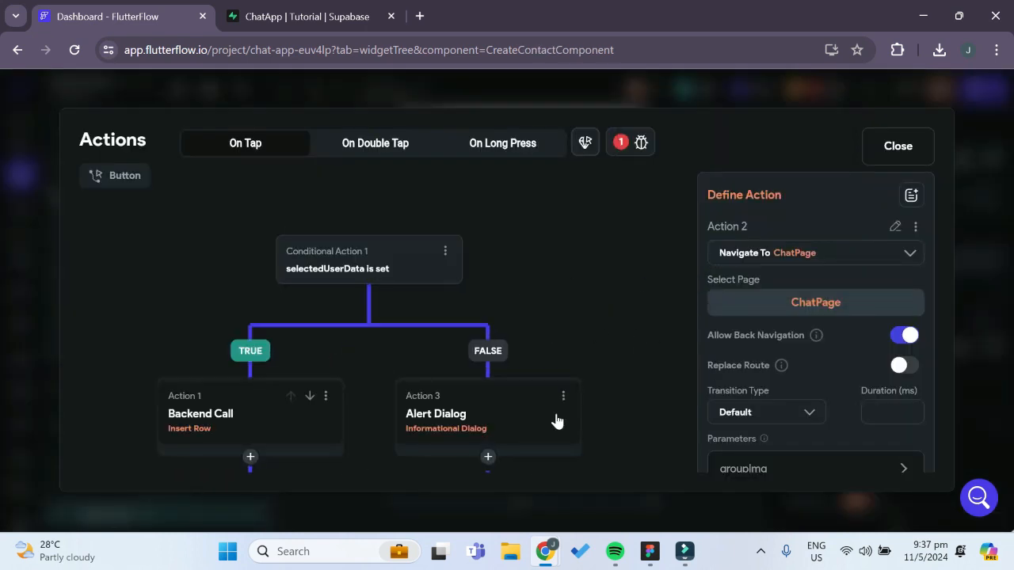
pyautogui.moveTo(570, 329); pyautogui.dragTo(639, 199)
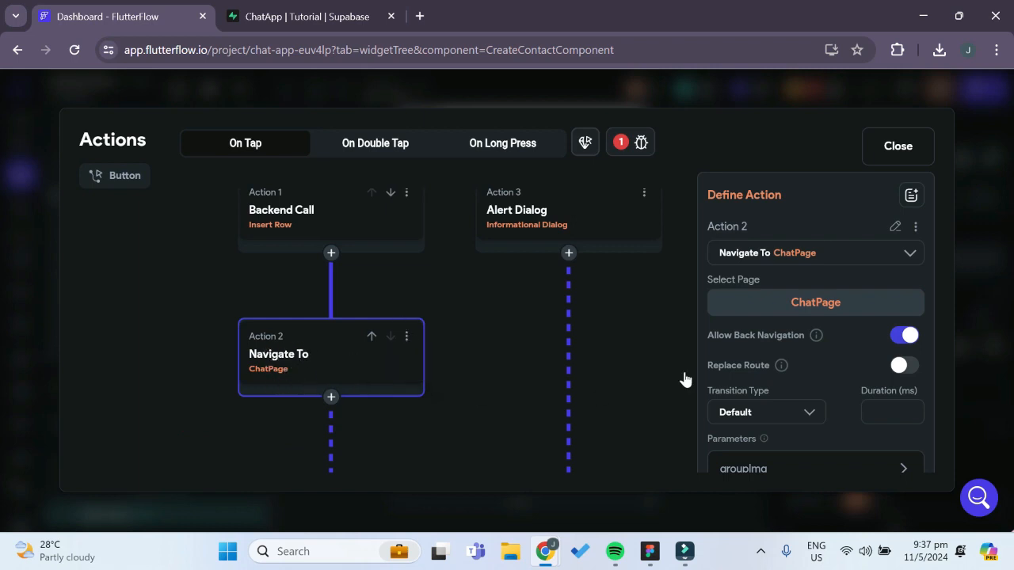
pyautogui.click(804, 309)
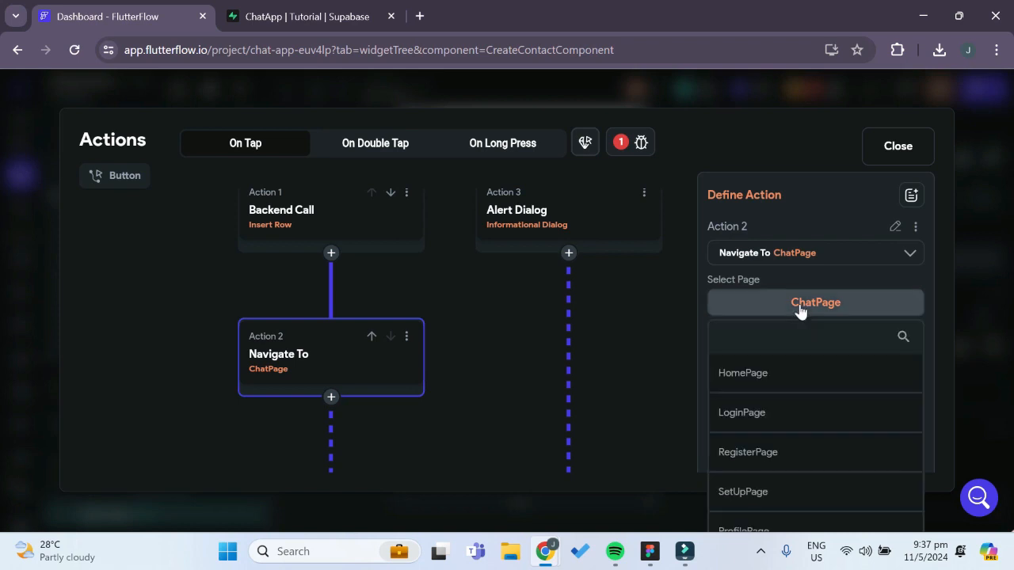
pyautogui.click(758, 384)
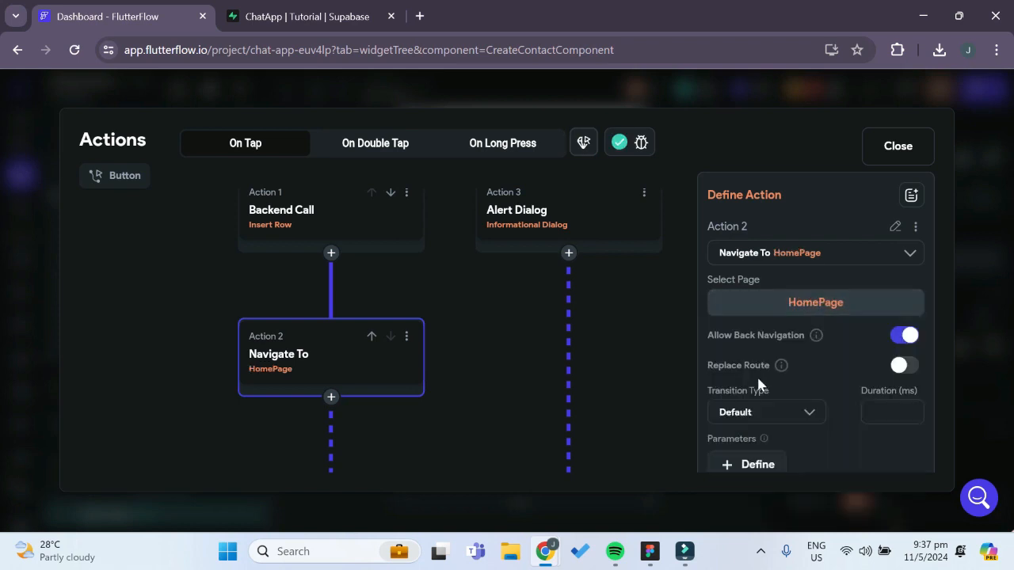
pyautogui.click(894, 157)
# Open the TextField's Supabase insert error and set the reciepient_id field to the chatId page parameter
pyautogui.click(828, 89)
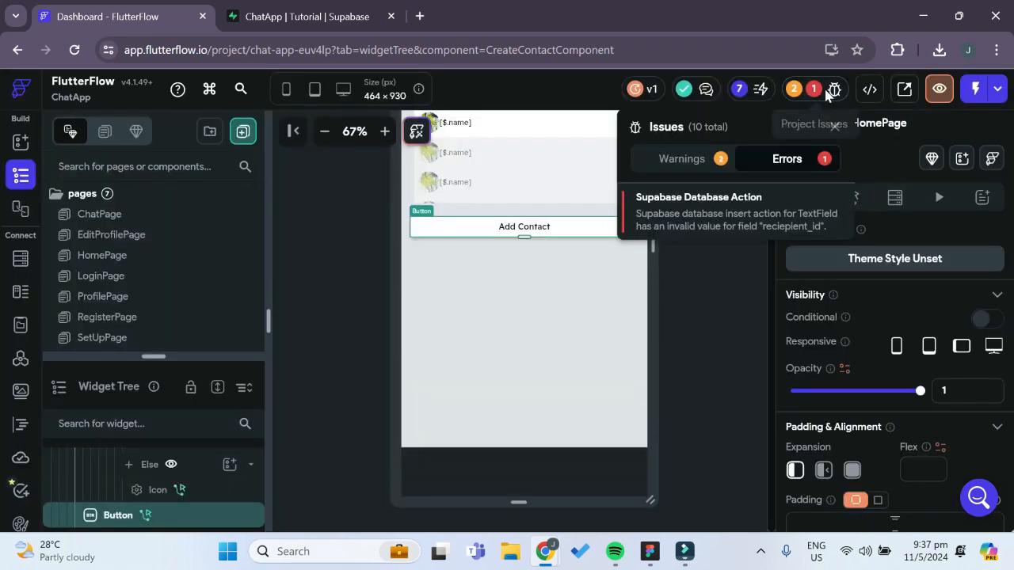
pyautogui.click(709, 205)
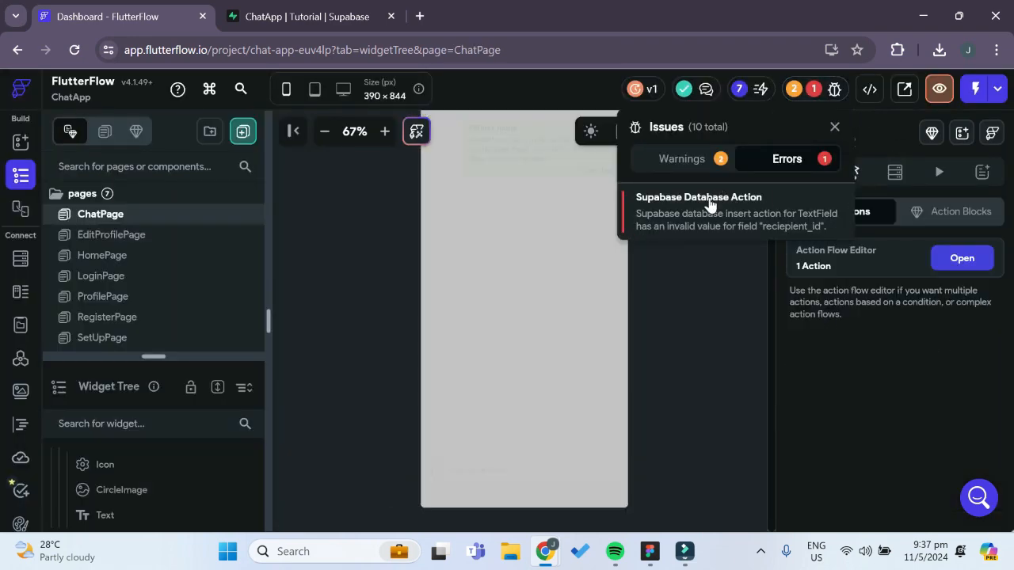
pyautogui.scroll(-3, 779, 420)
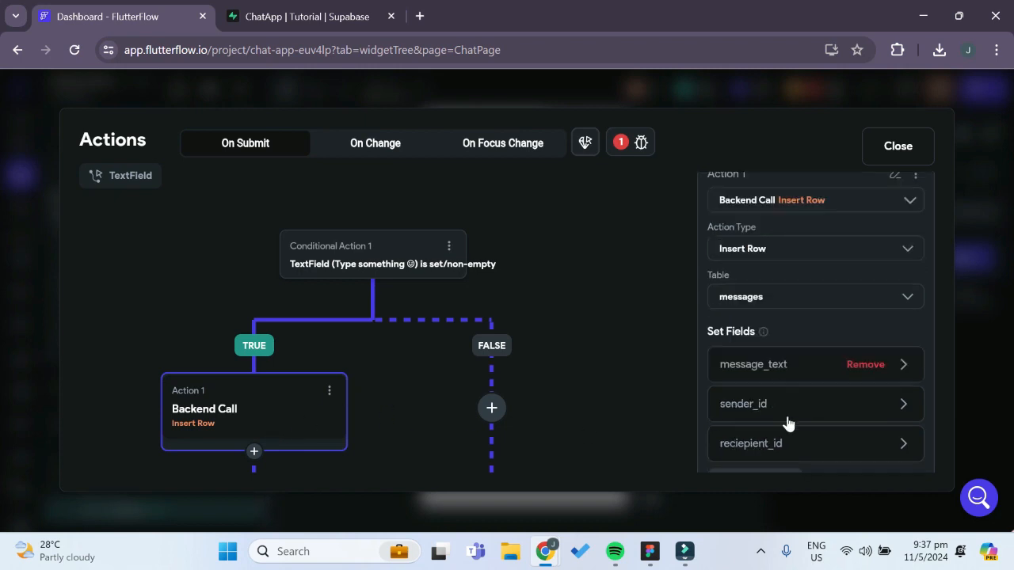
pyautogui.click(783, 341)
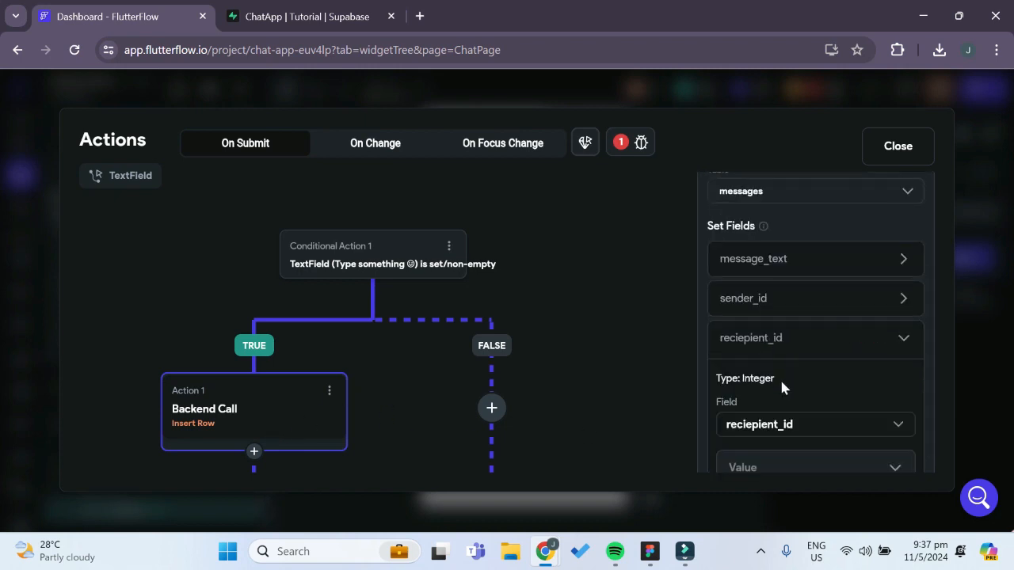
pyautogui.scroll(-2, 783, 371)
pyautogui.click(757, 403)
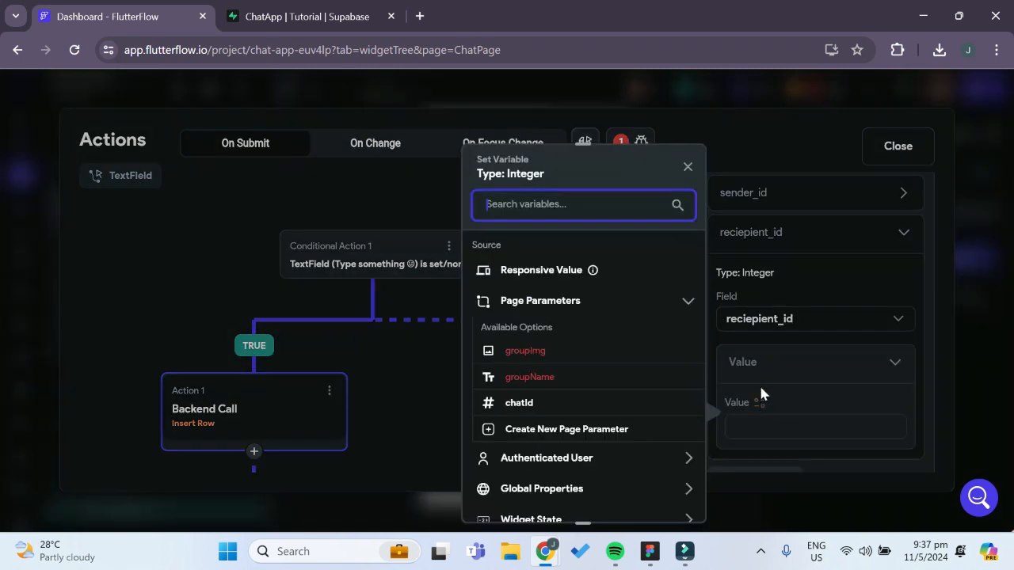
pyautogui.click(522, 404)
# Add an Informational Dialog alert action to the FALSE branch of the TextField's On Submit condition
pyautogui.moveTo(435, 360); pyautogui.dragTo(465, 314)
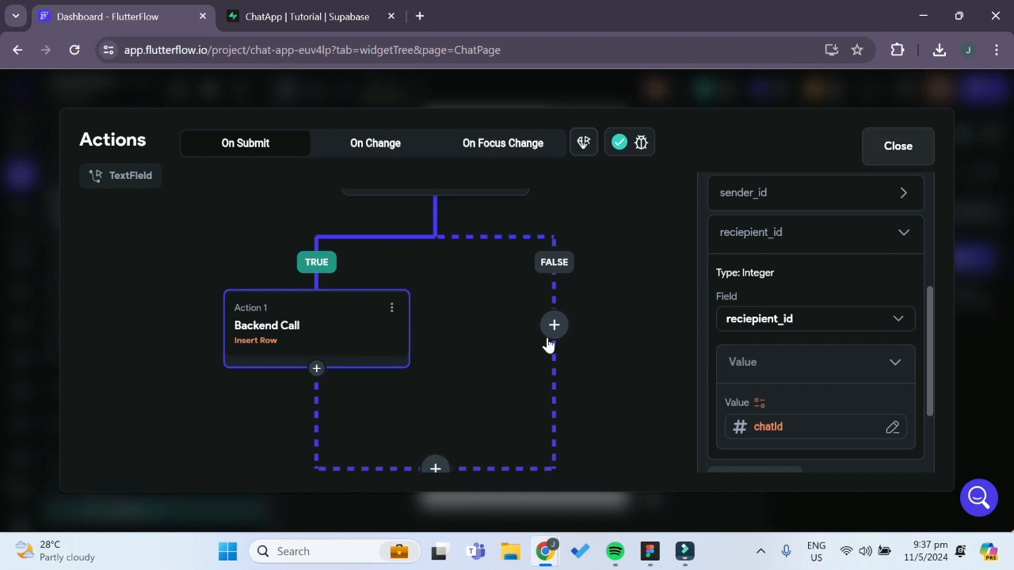
pyautogui.moveTo(604, 240); pyautogui.dragTo(582, 291)
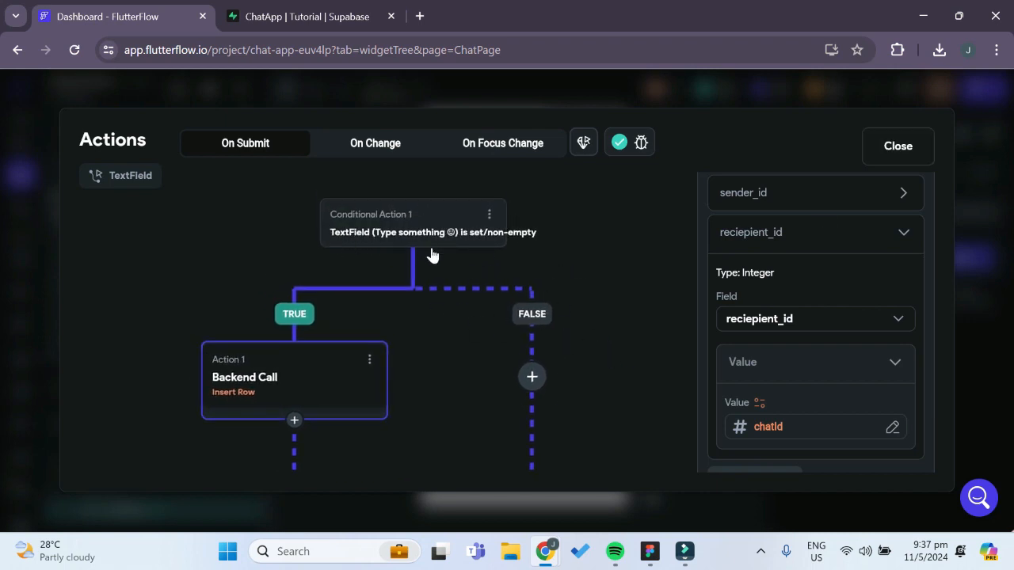
pyautogui.click(535, 383)
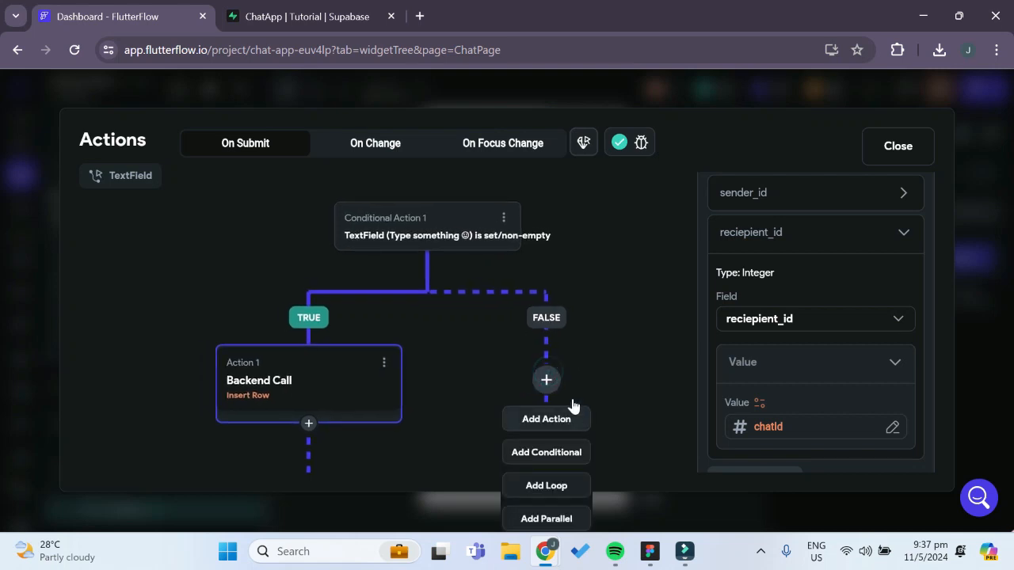
pyautogui.click(572, 419)
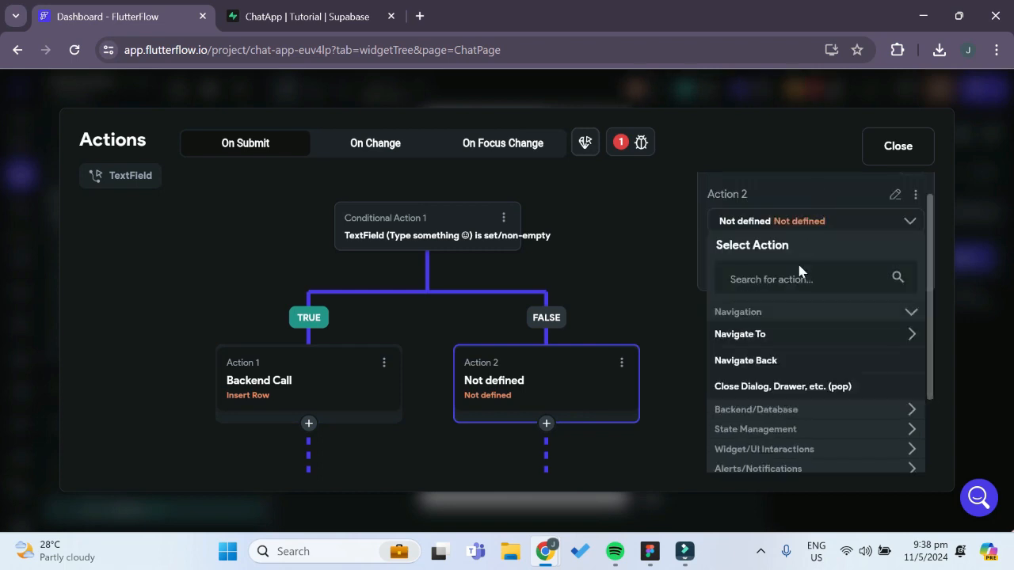
pyautogui.click(792, 279)
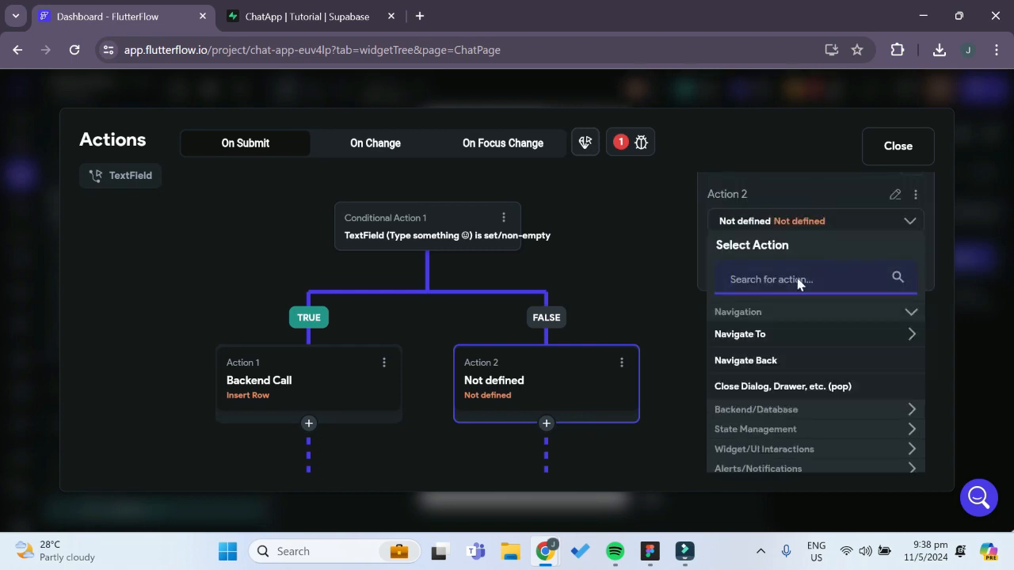
pyautogui.write('inform')
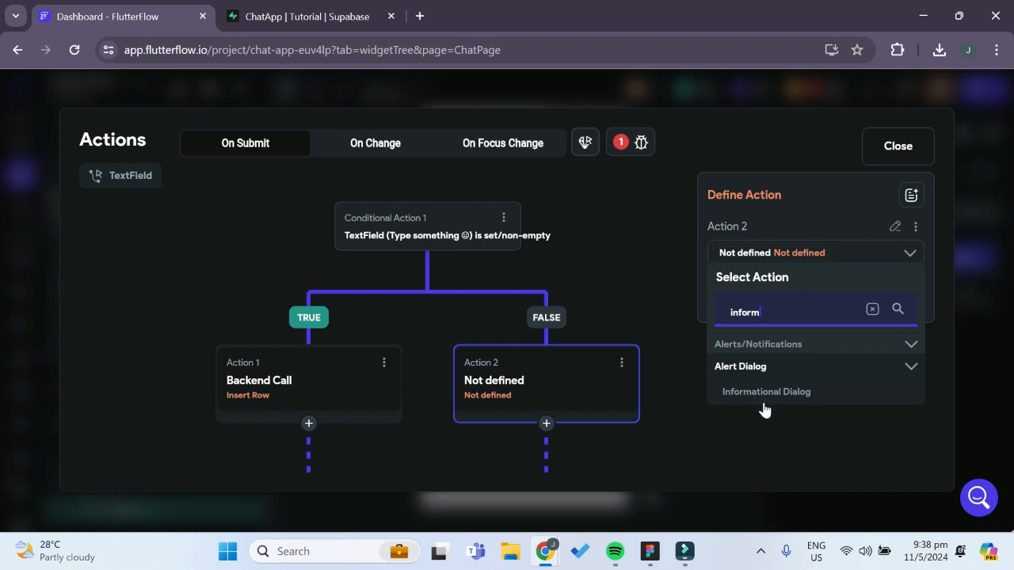
pyautogui.click(766, 396)
# Set the alert dialog's title to "Please type in something" and close the action flow editor
pyautogui.scroll(-1, 821, 300)
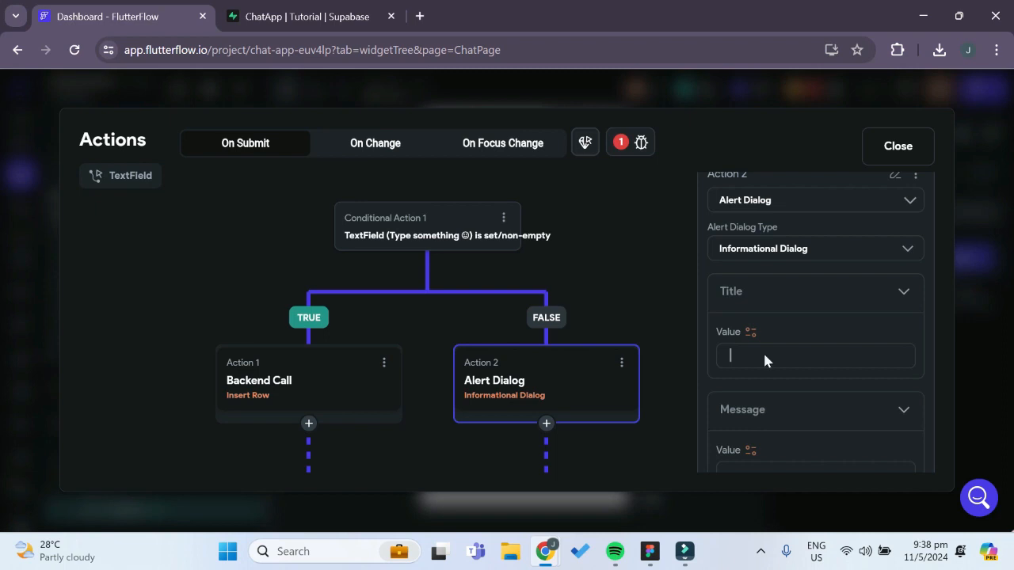
pyautogui.write('Please')
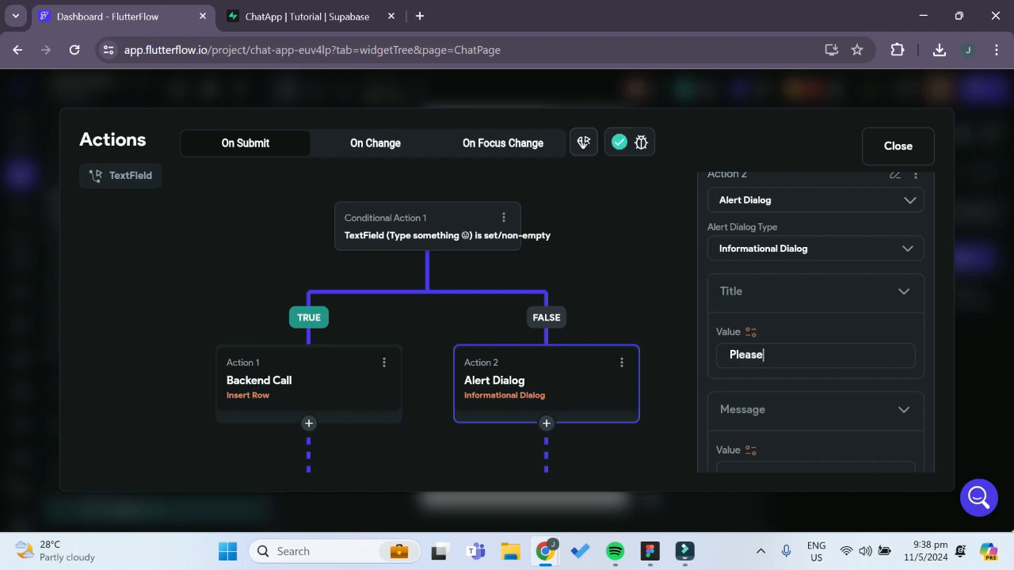
pyautogui.write(' type in something')
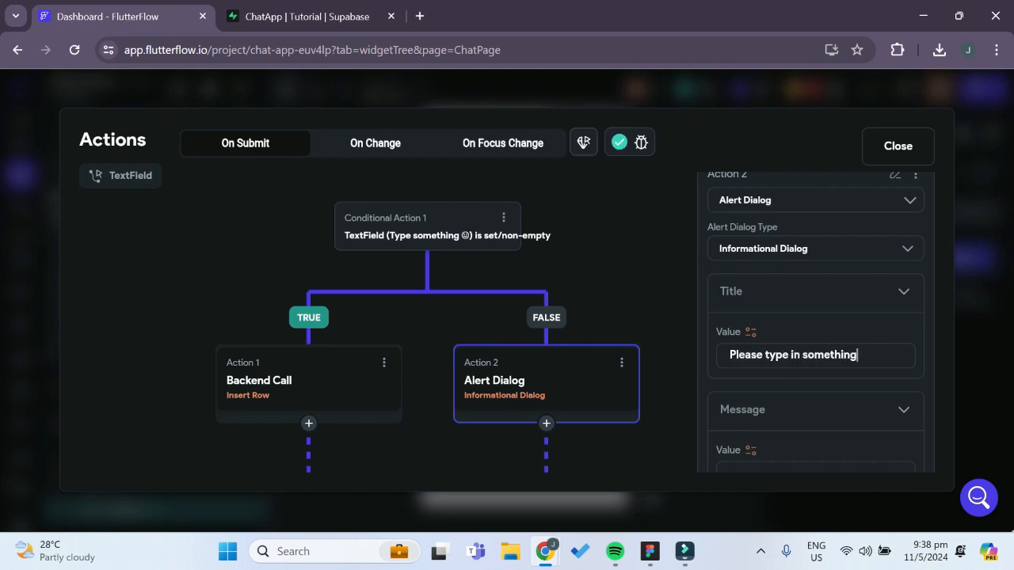
pyautogui.scroll(-3, 808, 347)
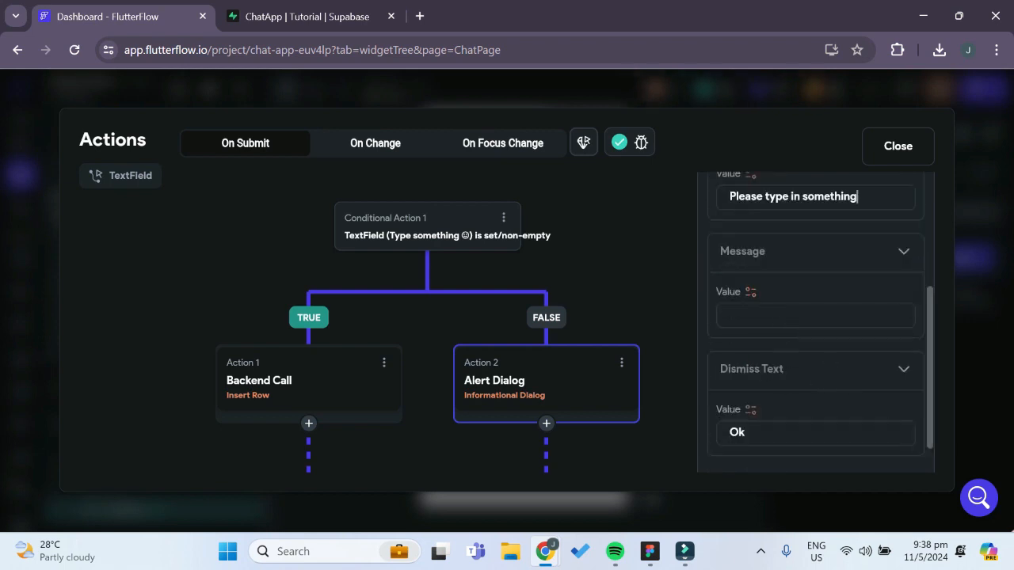
pyautogui.scroll(-1, 832, 396)
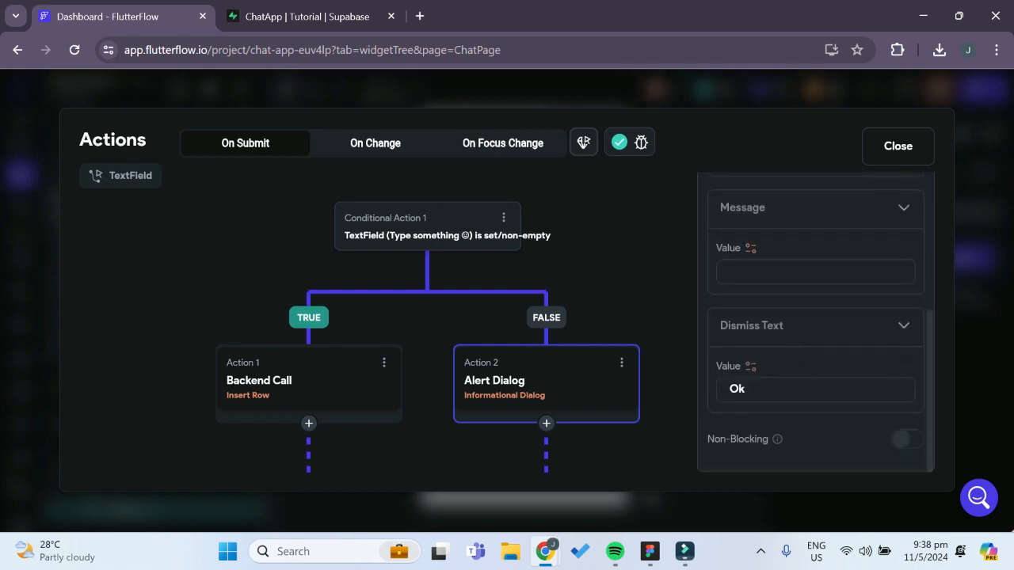
pyautogui.click(887, 147)
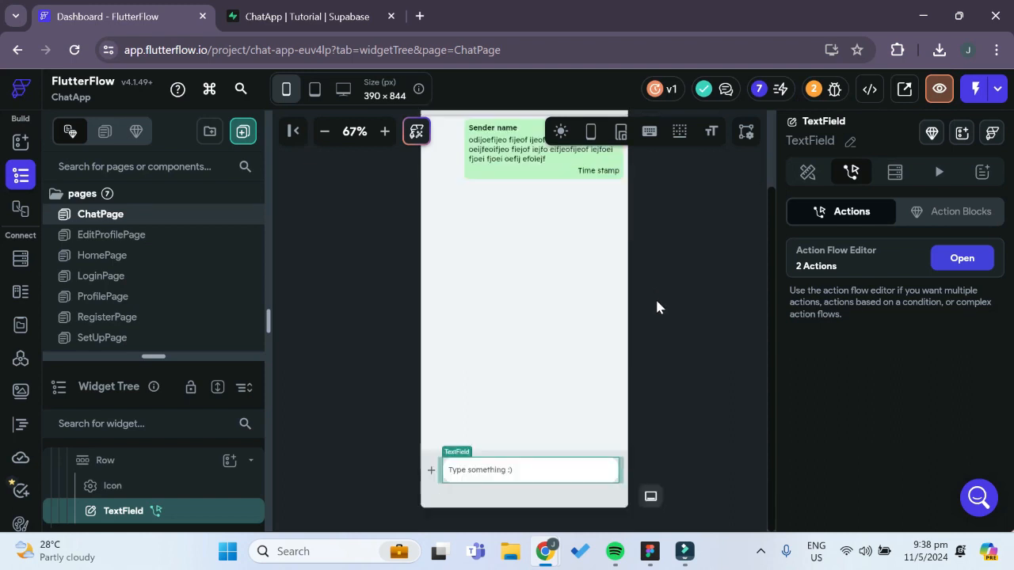
# Replace the Column holding the message bubble on ChatPage with a ListView
pyautogui.scroll(1, 678, 290)
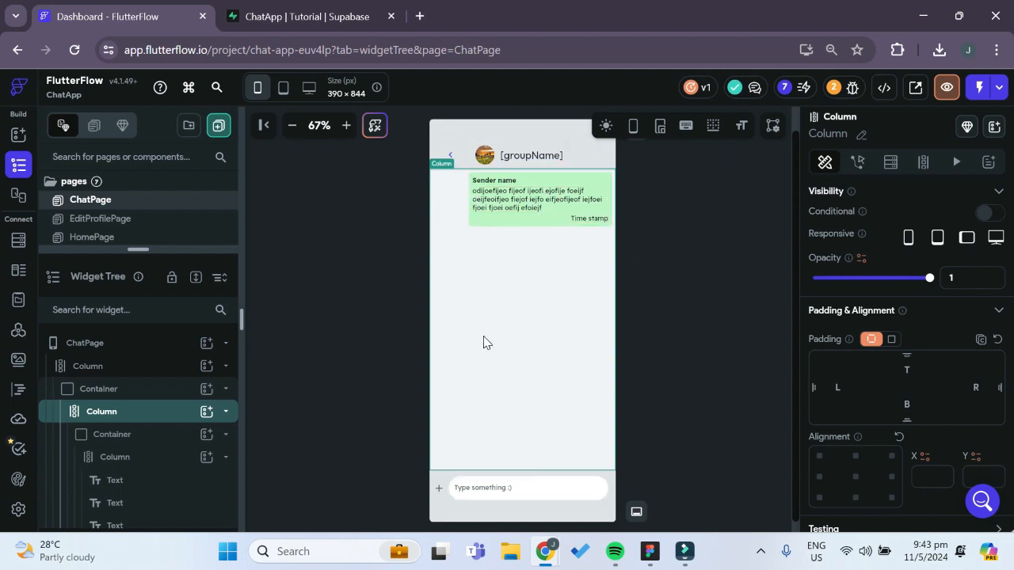
pyautogui.rightClick(107, 420)
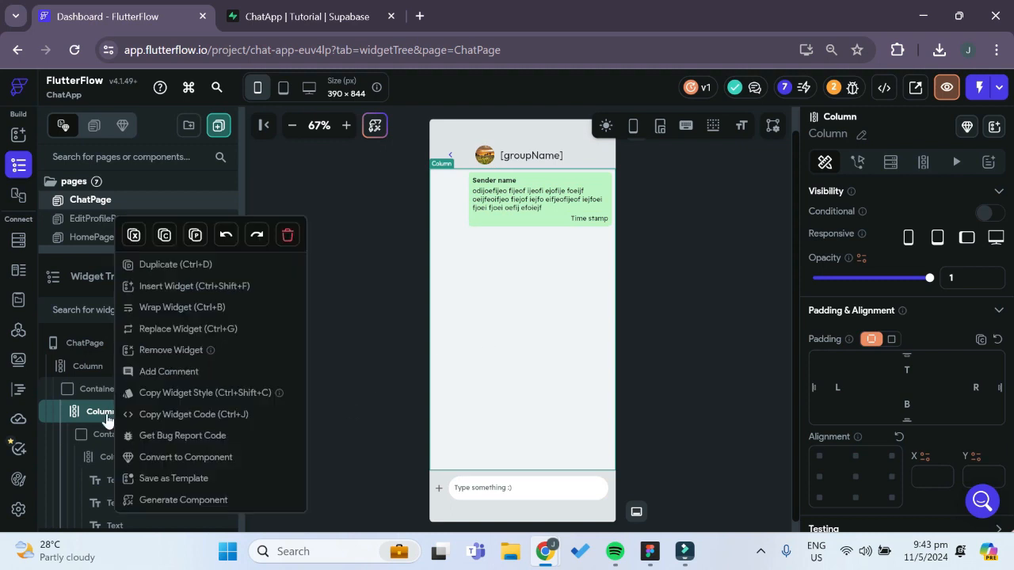
pyautogui.click(182, 329)
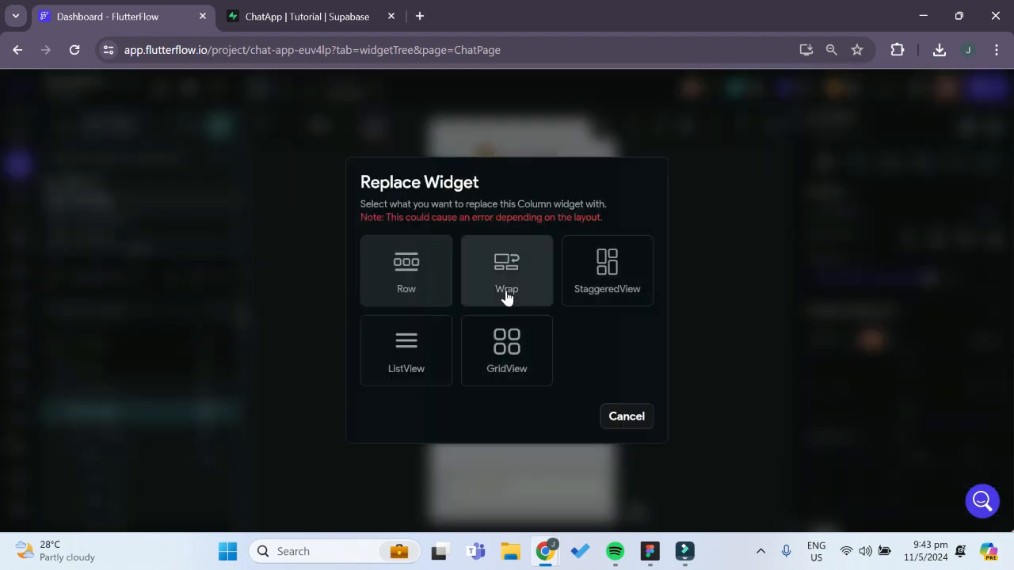
pyautogui.click(425, 360)
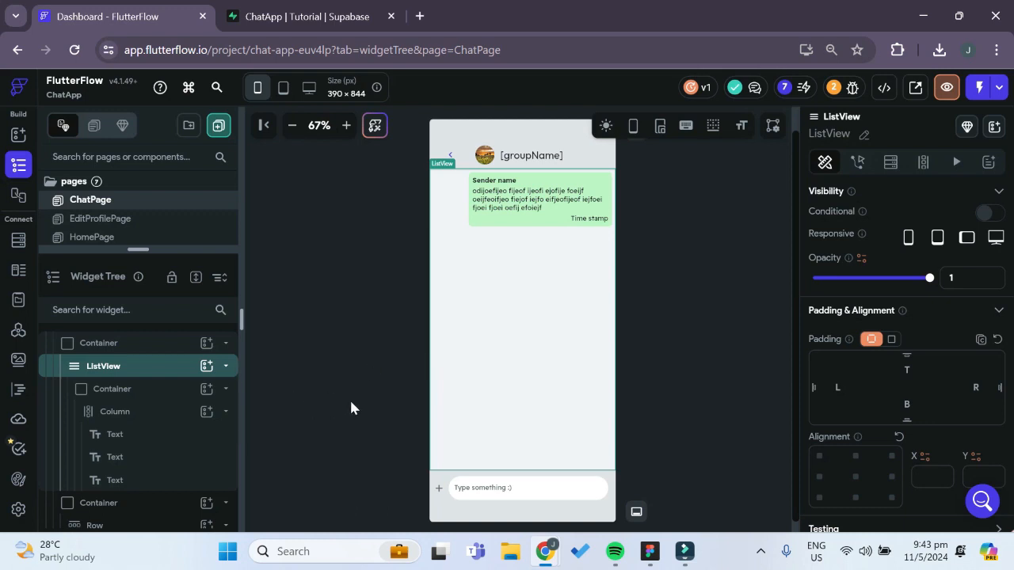
# Add a Supabase Query backend query to the ListView on the messages table, returning a List of Rows
pyautogui.click(891, 163)
pyautogui.click(964, 202)
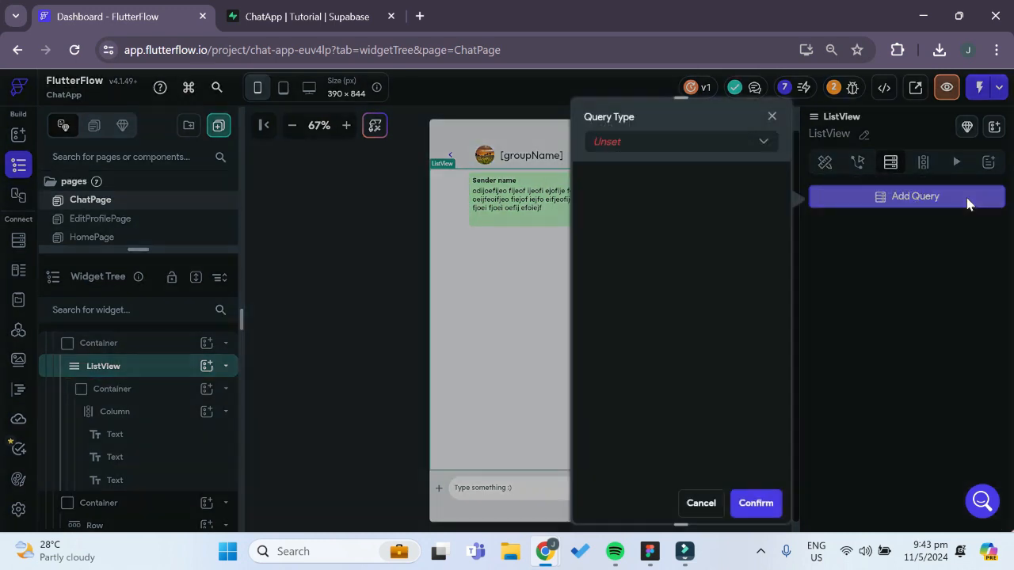
pyautogui.click(743, 150)
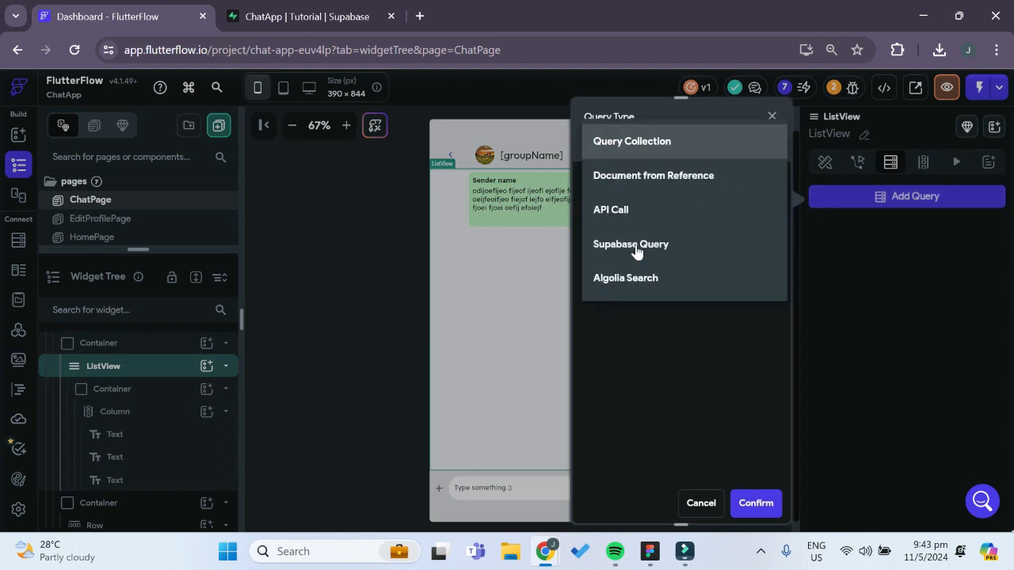
pyautogui.click(635, 252)
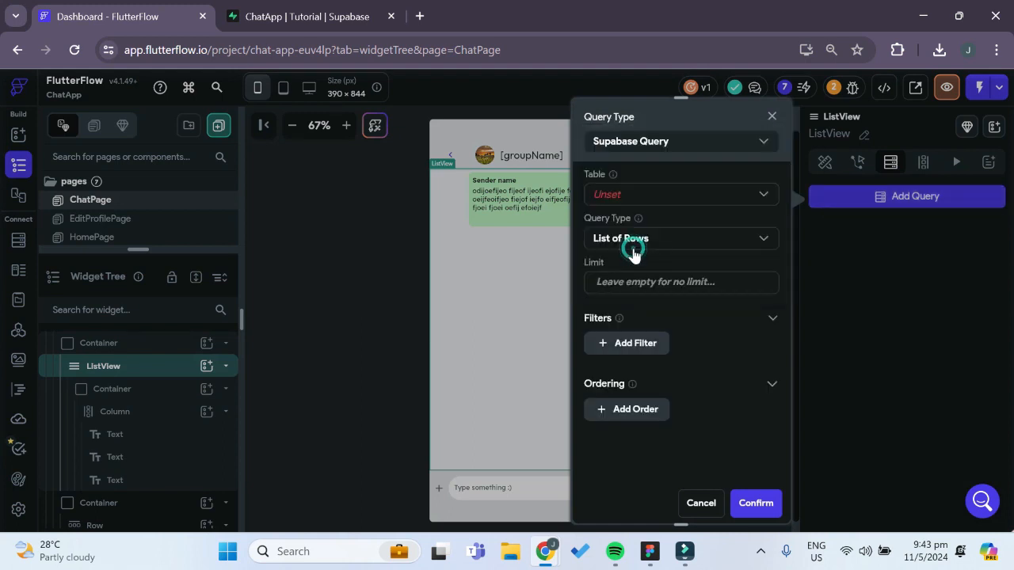
pyautogui.click(664, 198)
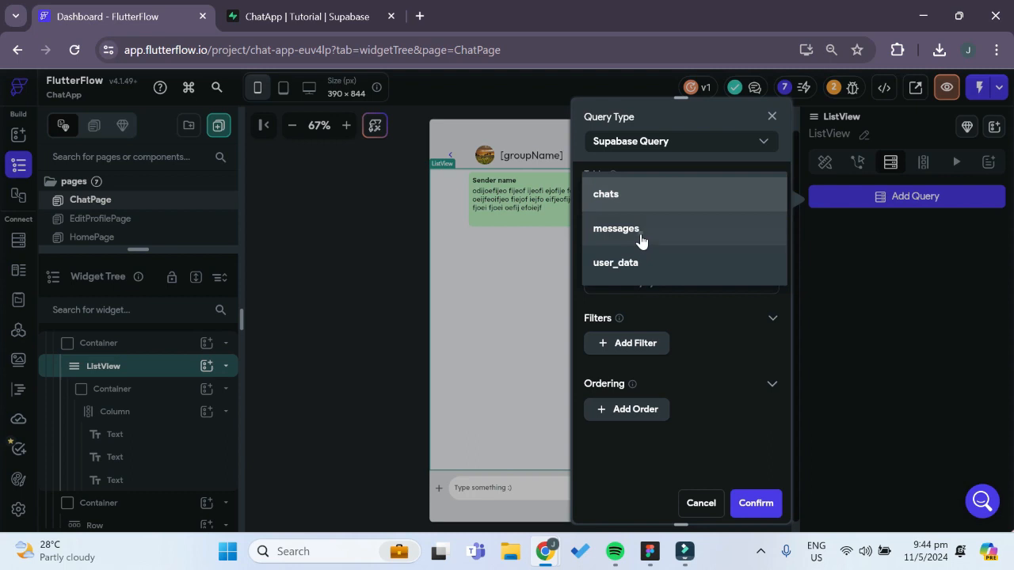
pyautogui.click(641, 230)
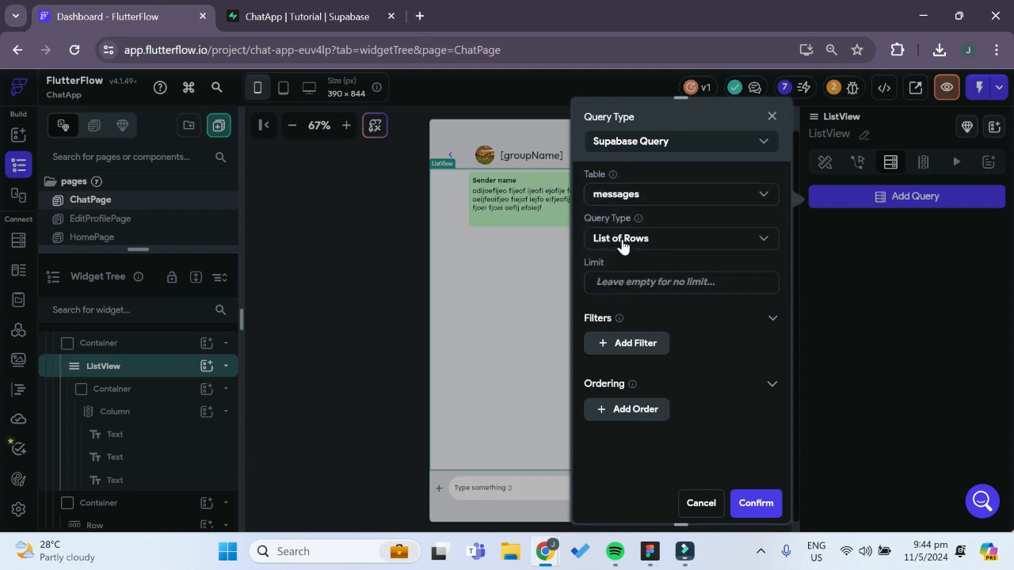
# Filter the ListView's messages query by reciepient_id Equal To the chatId page parameter and save the backend query
pyautogui.click(625, 349)
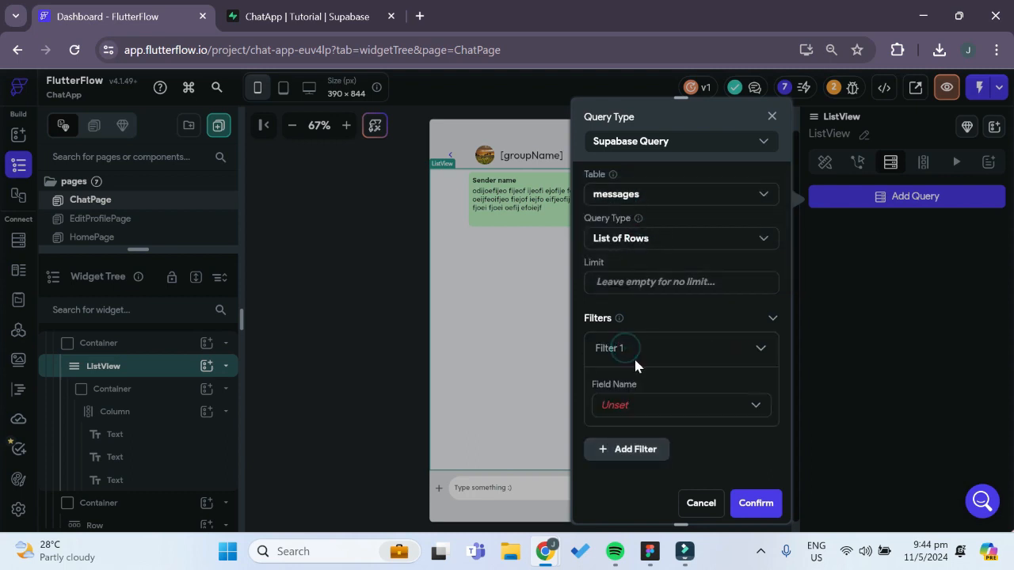
pyautogui.click(633, 417)
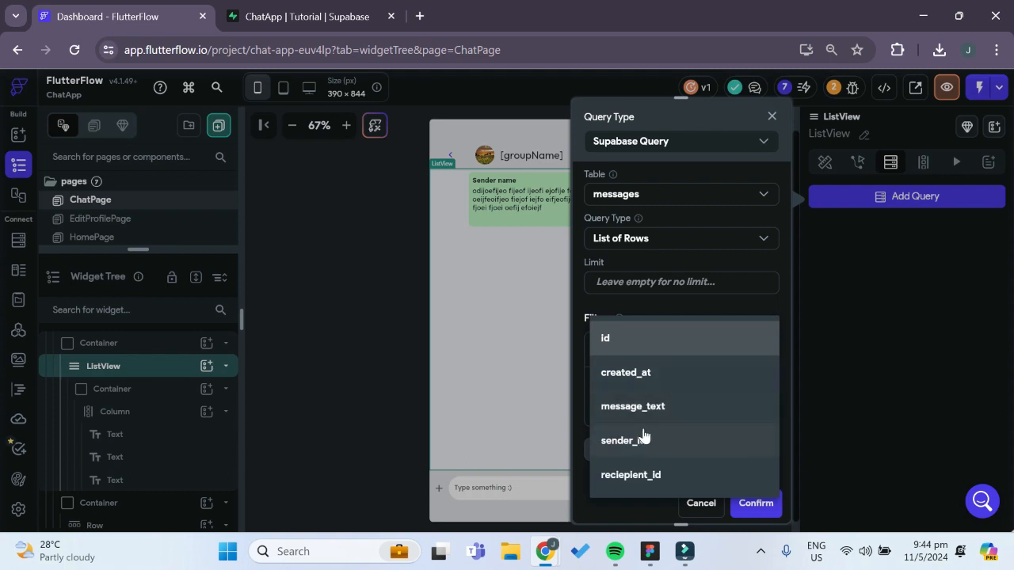
pyautogui.click(644, 475)
pyautogui.scroll(-2, 645, 412)
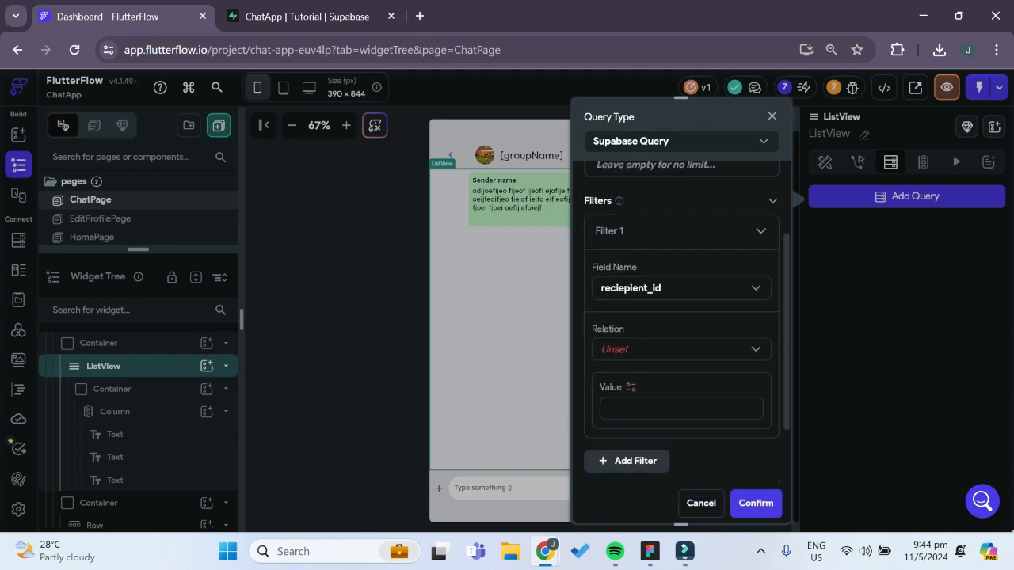
pyautogui.click(649, 350)
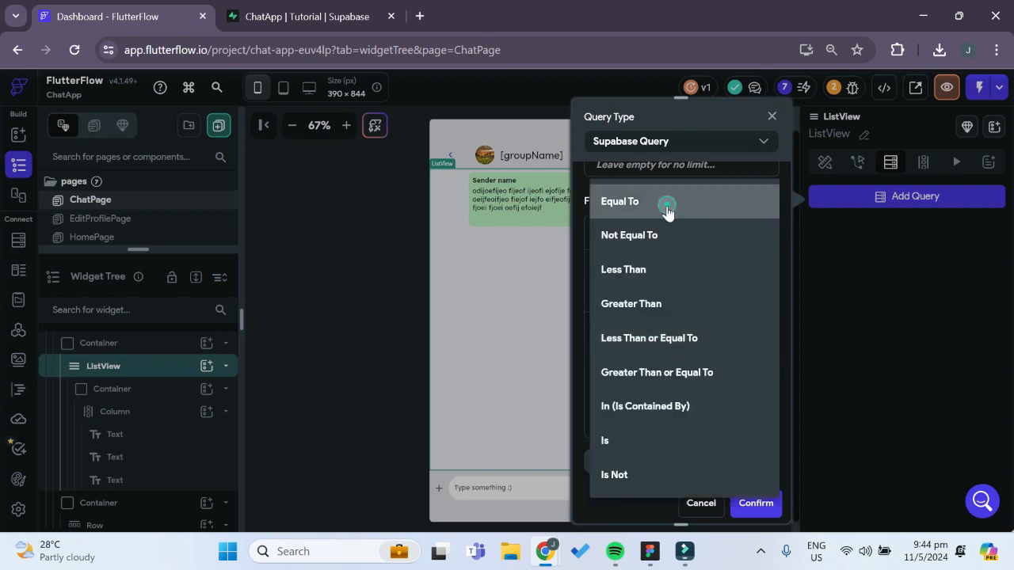
pyautogui.click(667, 207)
pyautogui.click(633, 385)
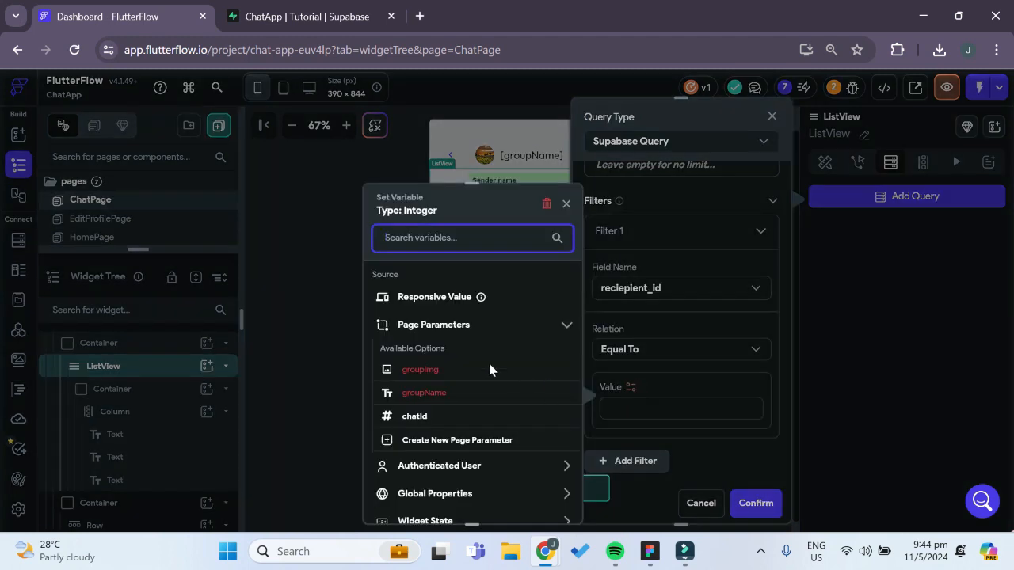
pyautogui.click(414, 418)
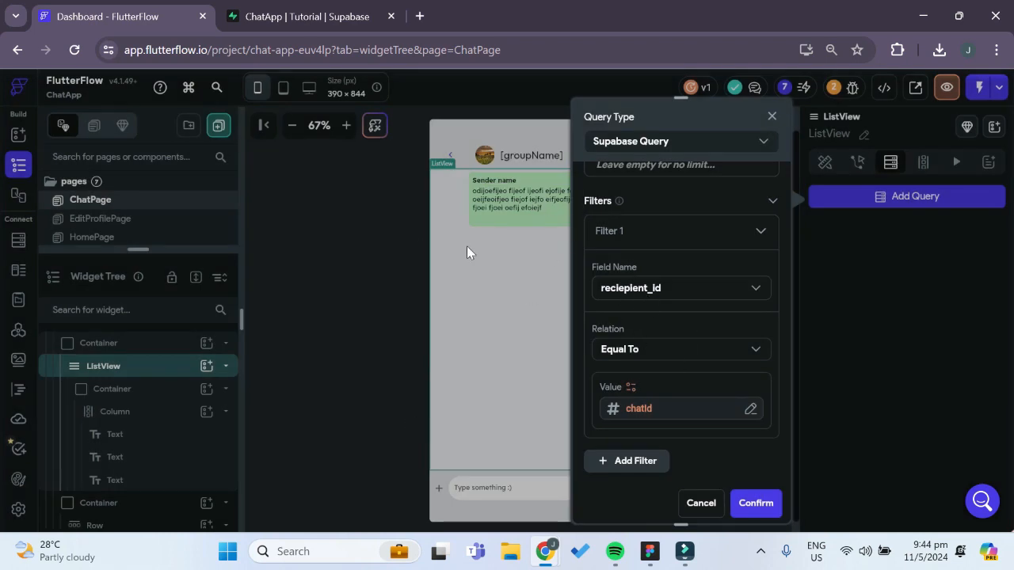
pyautogui.click(751, 499)
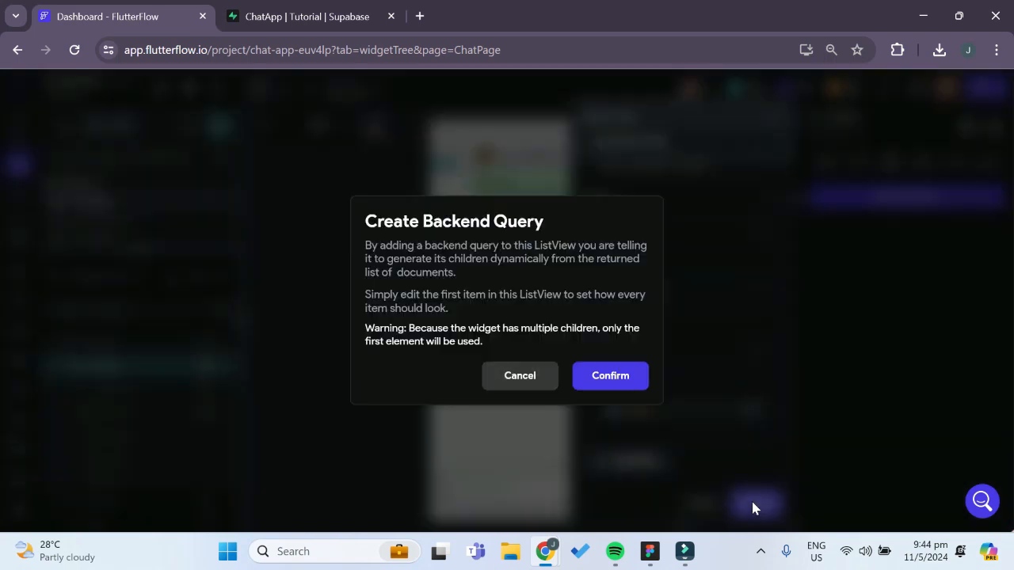
pyautogui.click(639, 380)
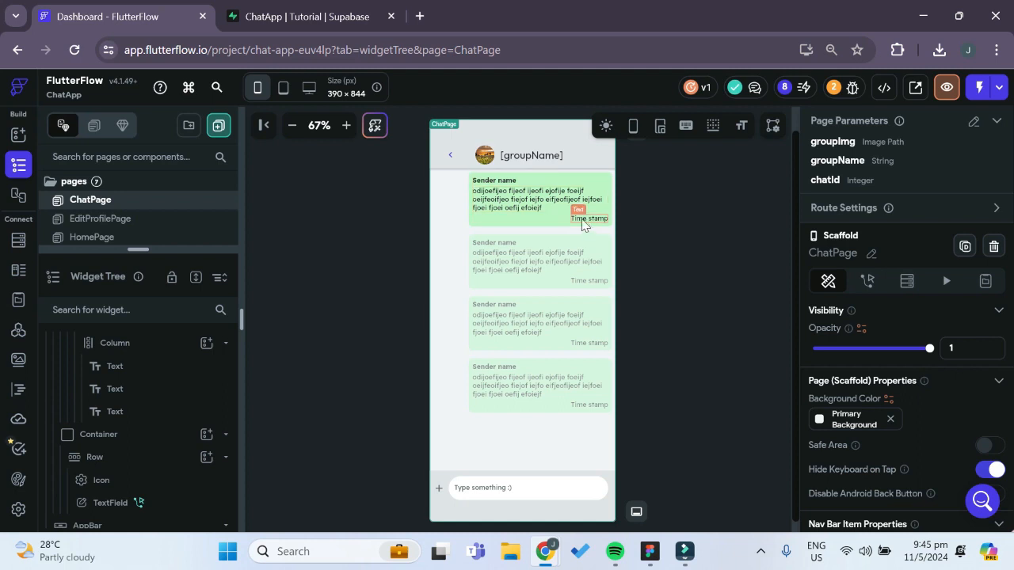
pyautogui.click(494, 180)
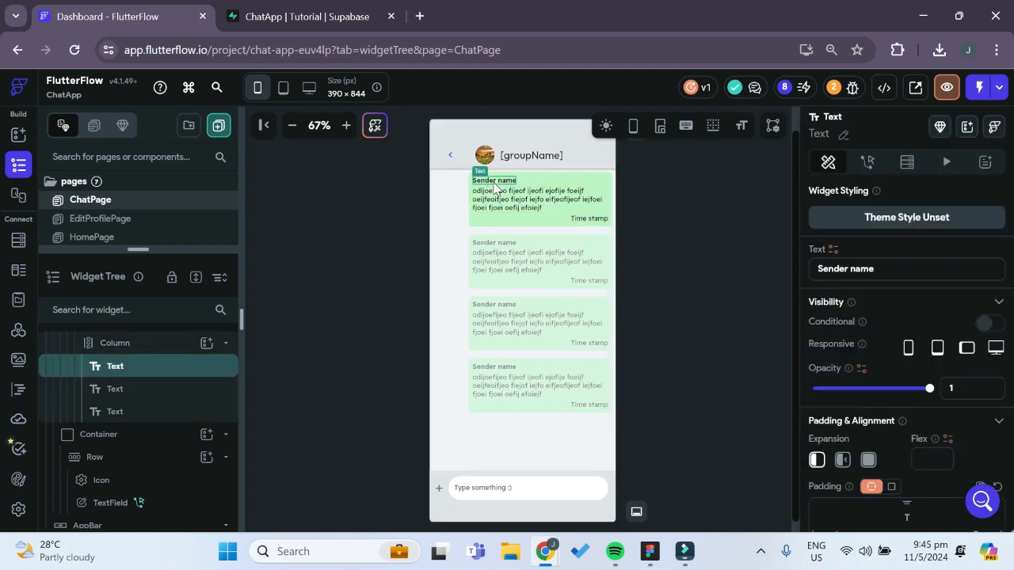
pyautogui.click(833, 249)
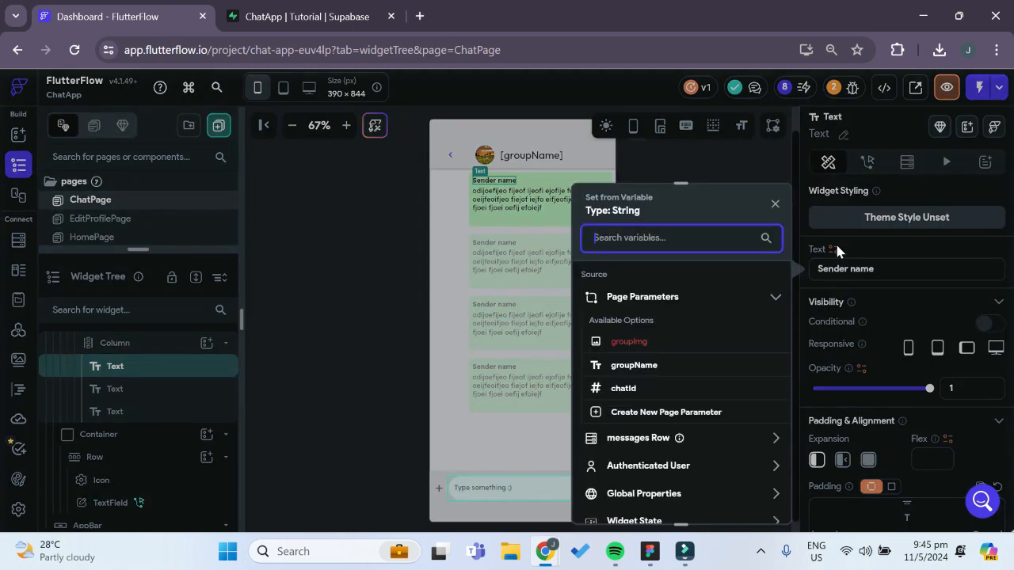
pyautogui.scroll(-1, 736, 382)
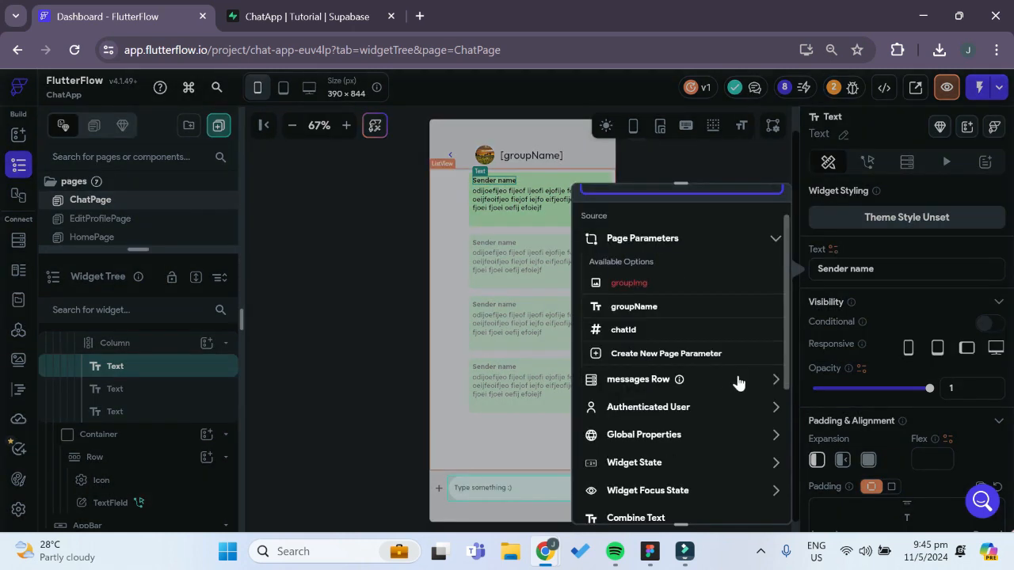
pyautogui.click(737, 380)
pyautogui.scroll(-1, 721, 392)
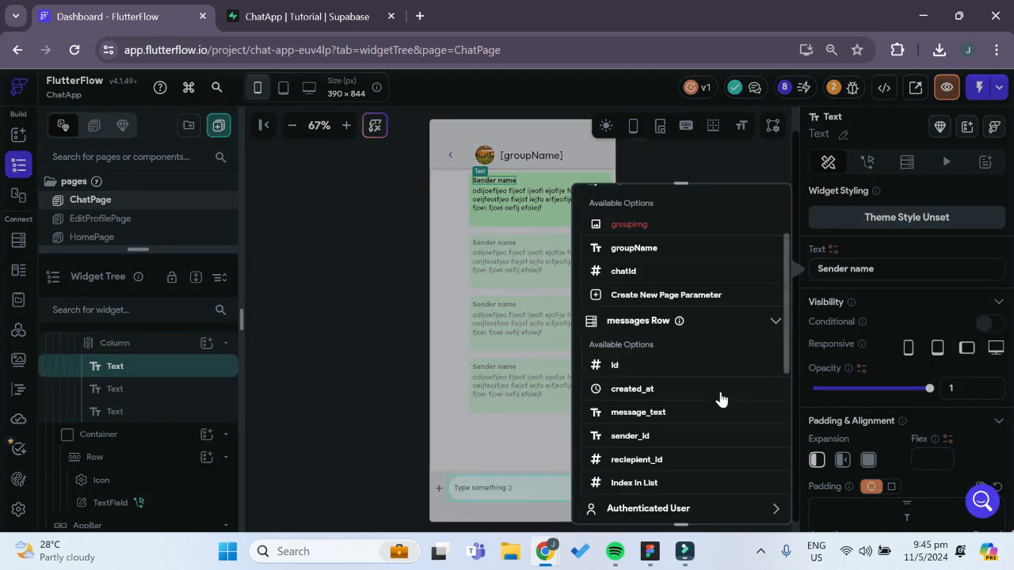
pyautogui.scroll(-1, 739, 392)
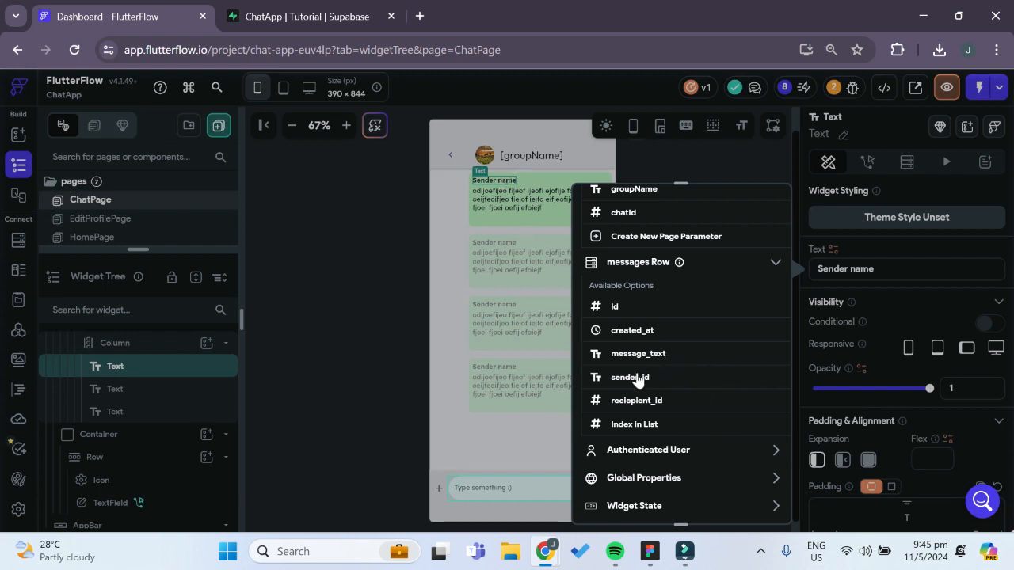
pyautogui.click(392, 366)
# Add an On Page Load action to ChatPage that performs a Supabase Query Rows call on the user_data table
pyautogui.scroll(3, 127, 385)
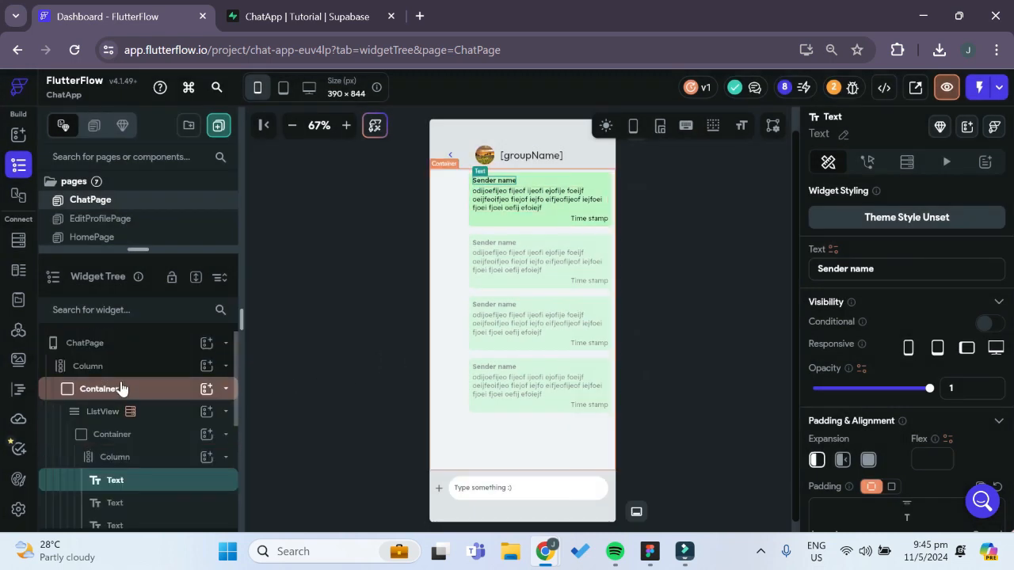
pyautogui.click(93, 346)
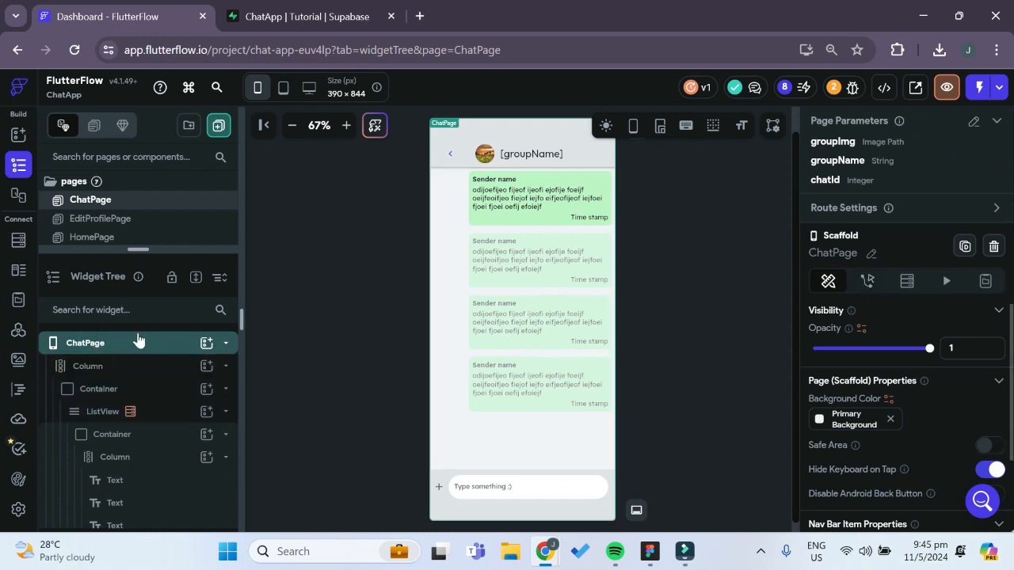
pyautogui.click(867, 281)
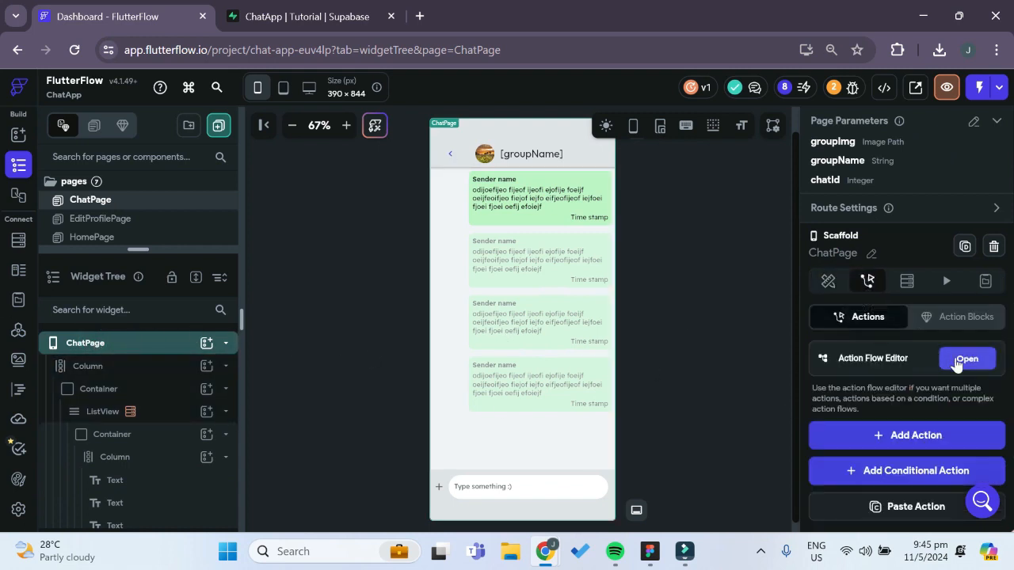
pyautogui.click(962, 357)
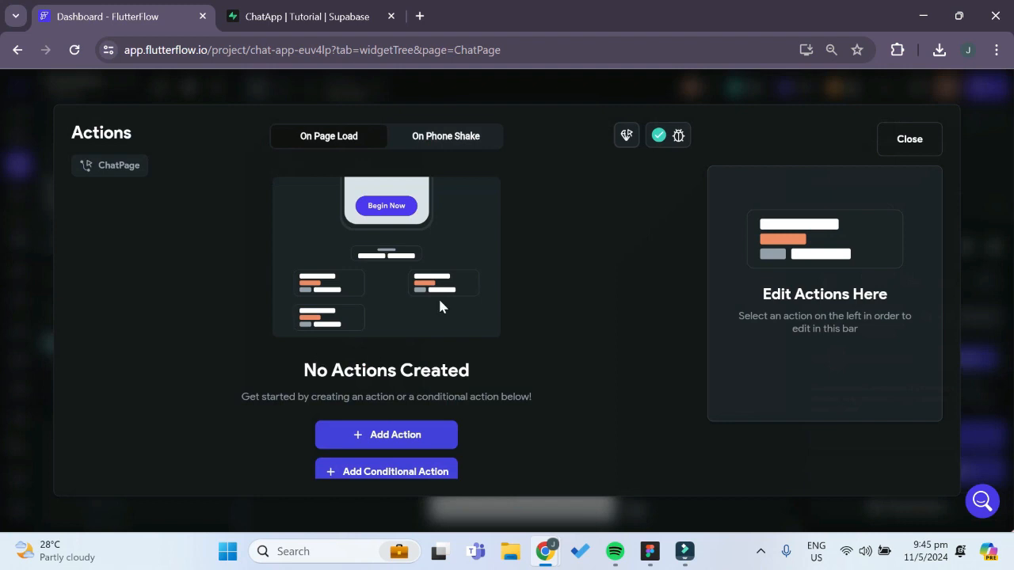
pyautogui.click(403, 440)
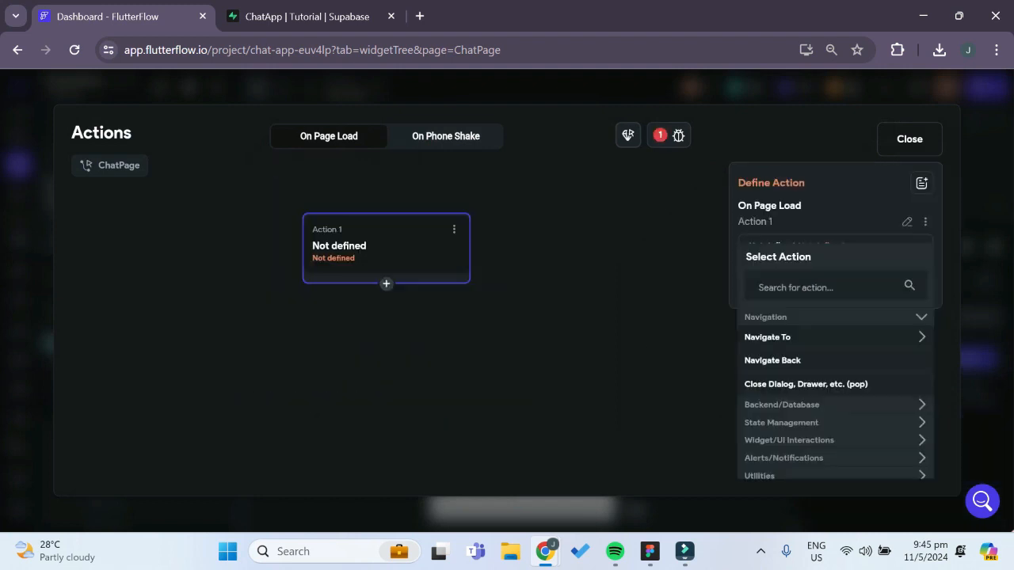
pyautogui.click(761, 288)
pyautogui.write('query')
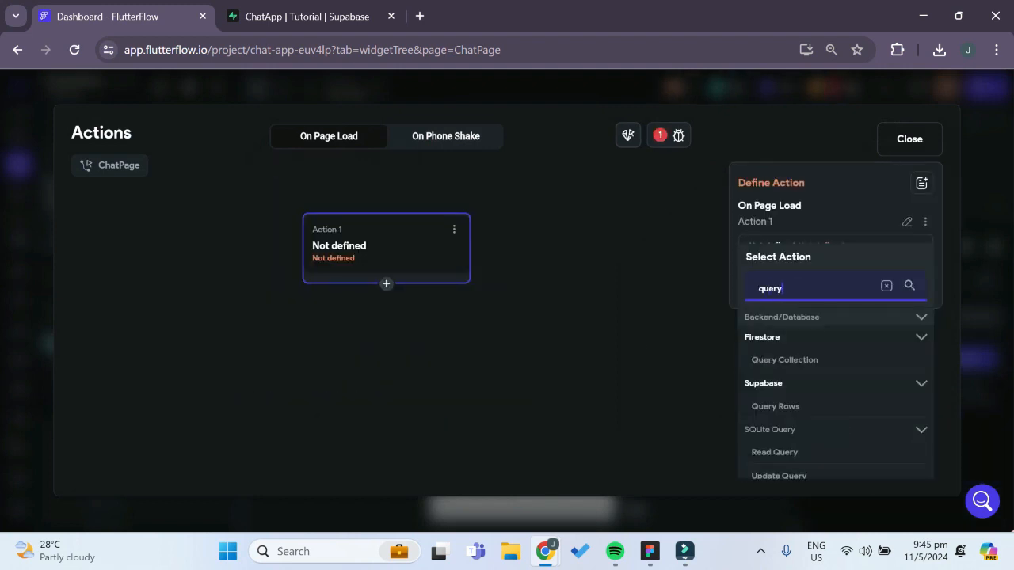
pyautogui.click(778, 406)
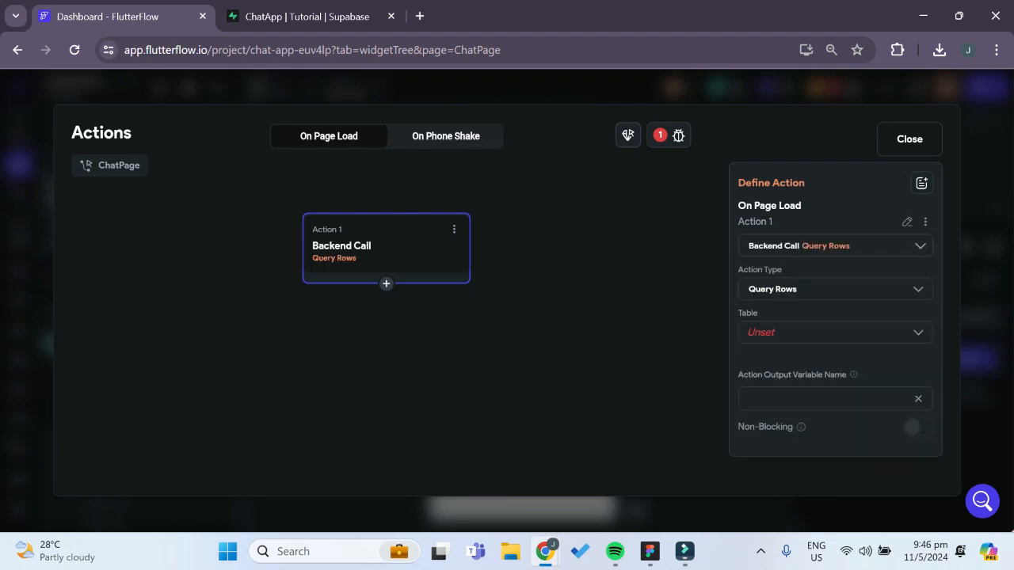
pyautogui.click(786, 339)
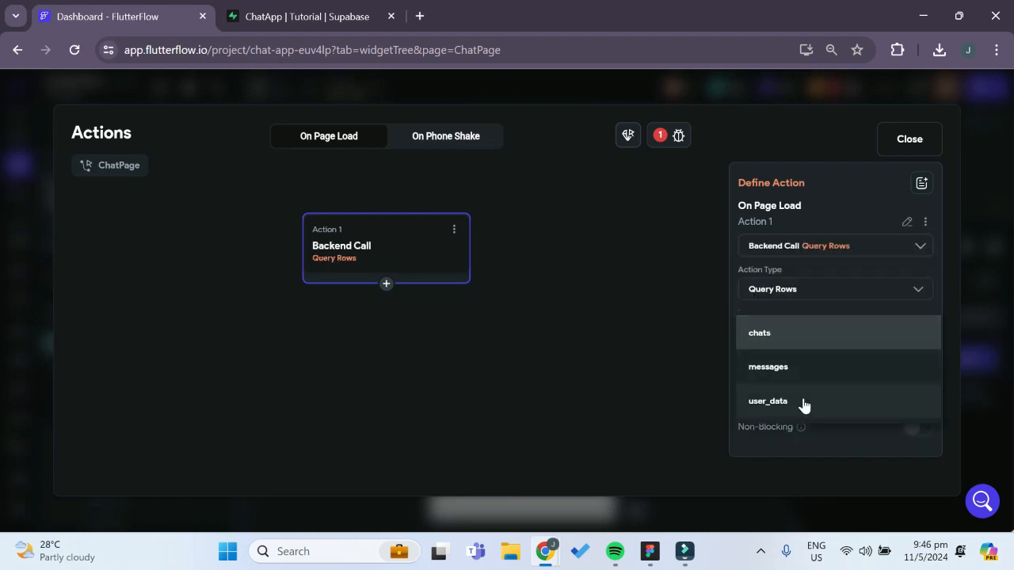
pyautogui.click(803, 404)
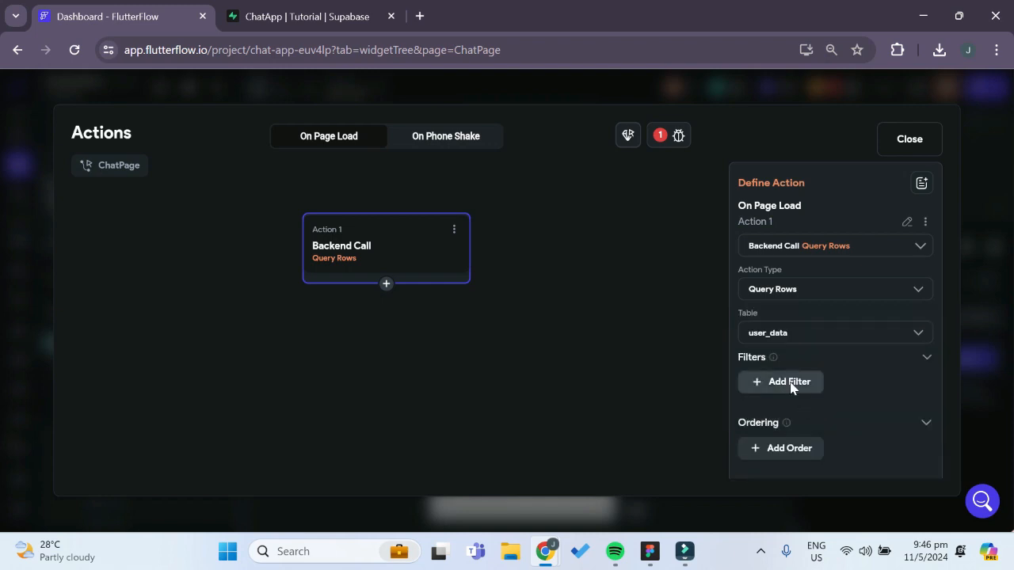
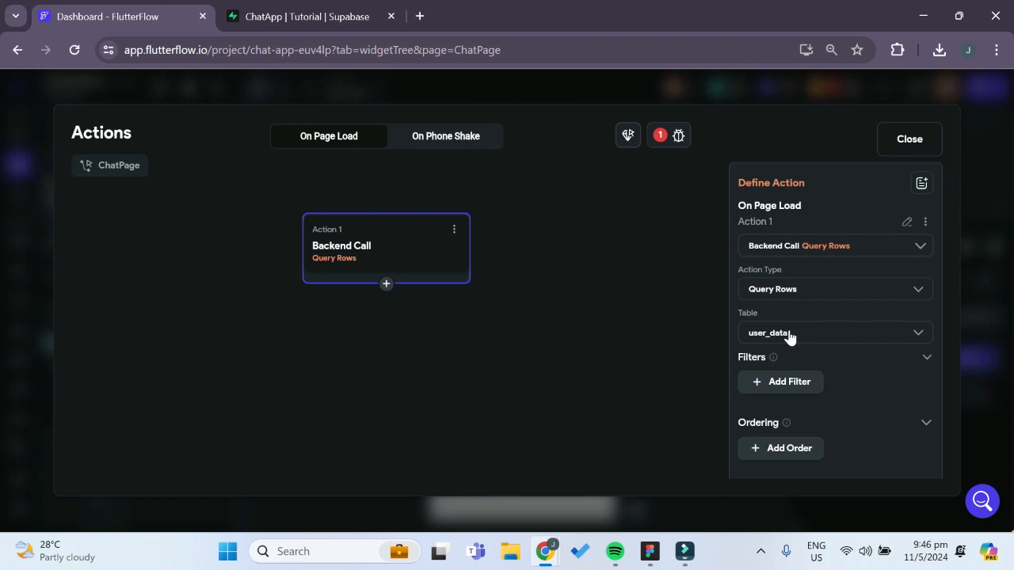
# Add a filter to the user_data Query Rows action on the uid field with relation In (Is Contained By)
pyautogui.click(798, 381)
pyautogui.scroll(-2, 815, 424)
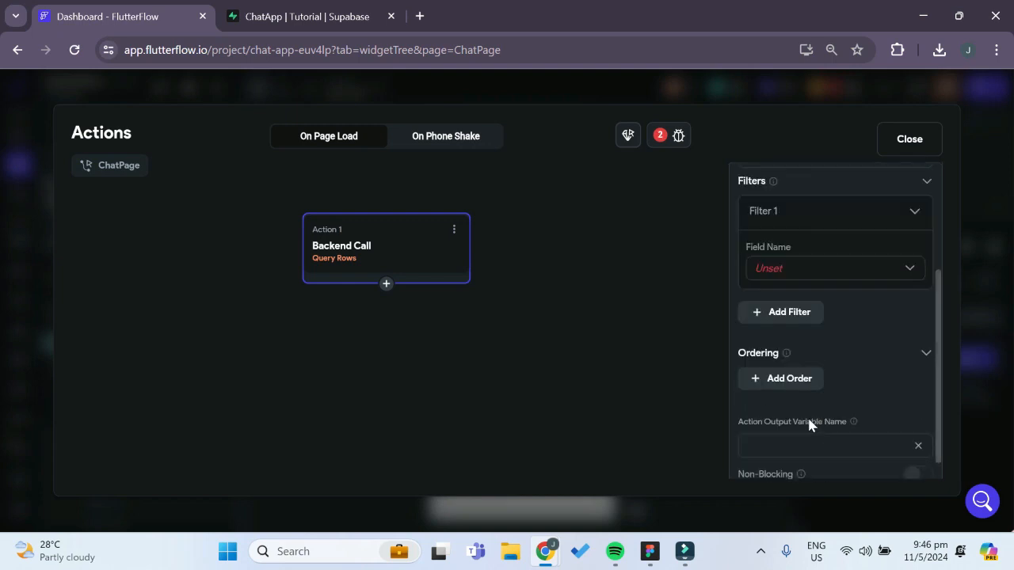
pyautogui.click(800, 270)
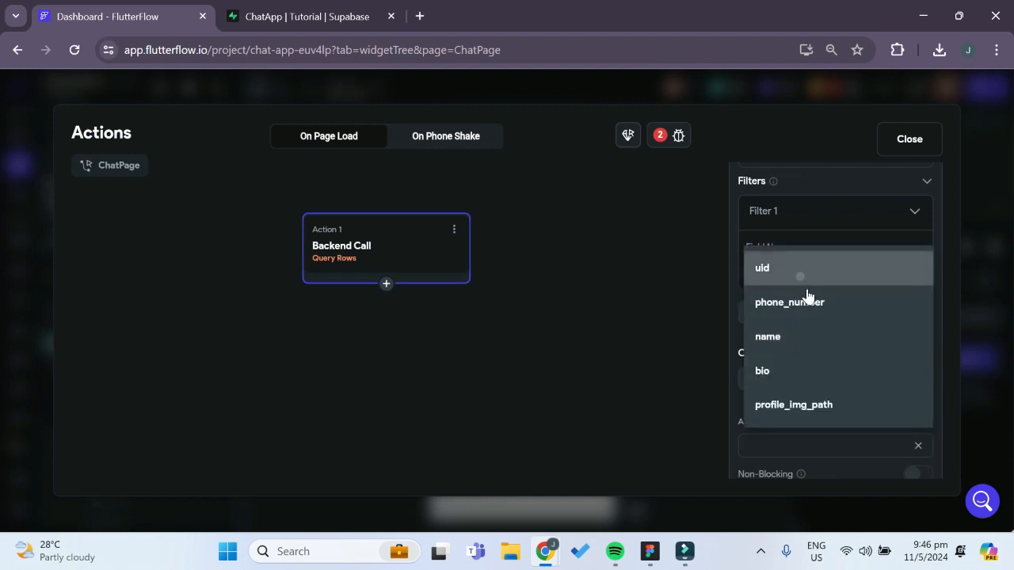
pyautogui.click(801, 270)
pyautogui.click(803, 328)
pyautogui.click(820, 407)
pyautogui.click(823, 389)
pyautogui.scroll(-1, 651, 395)
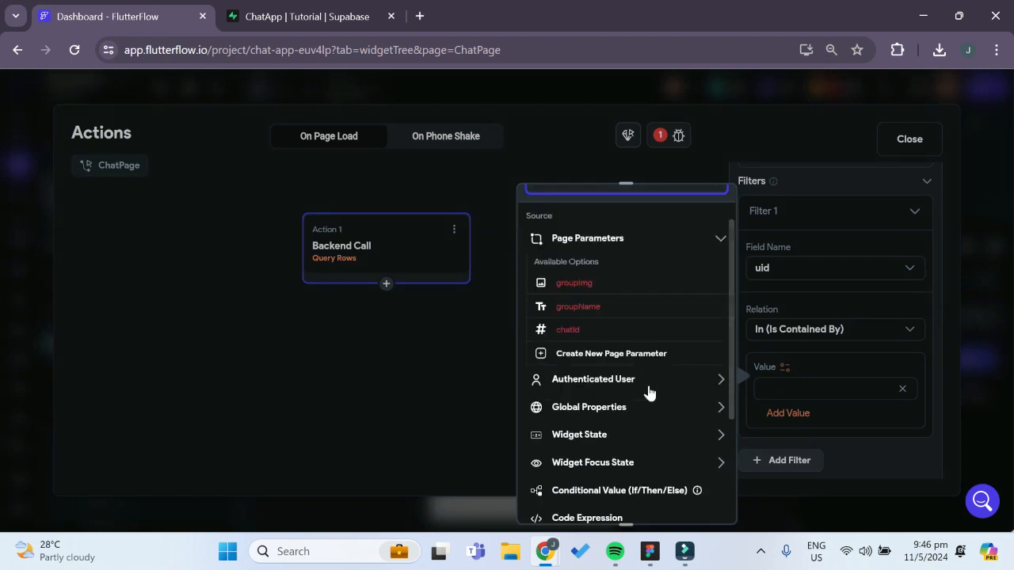
pyautogui.scroll(1, 647, 392)
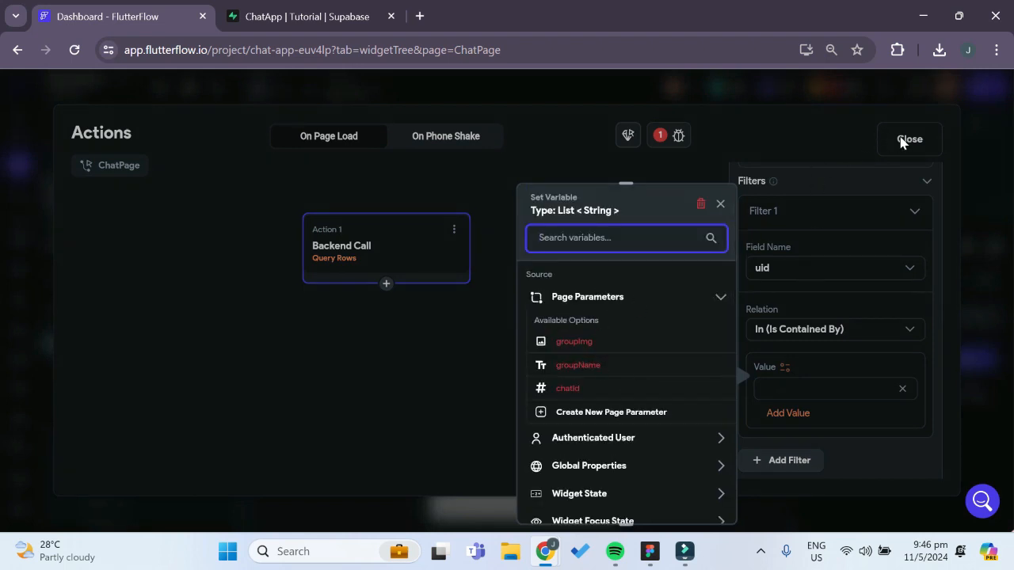
# Switch to Supabase, examine the chat_members column of the chats table, and return to FlutterFlow
pyautogui.click(273, 16)
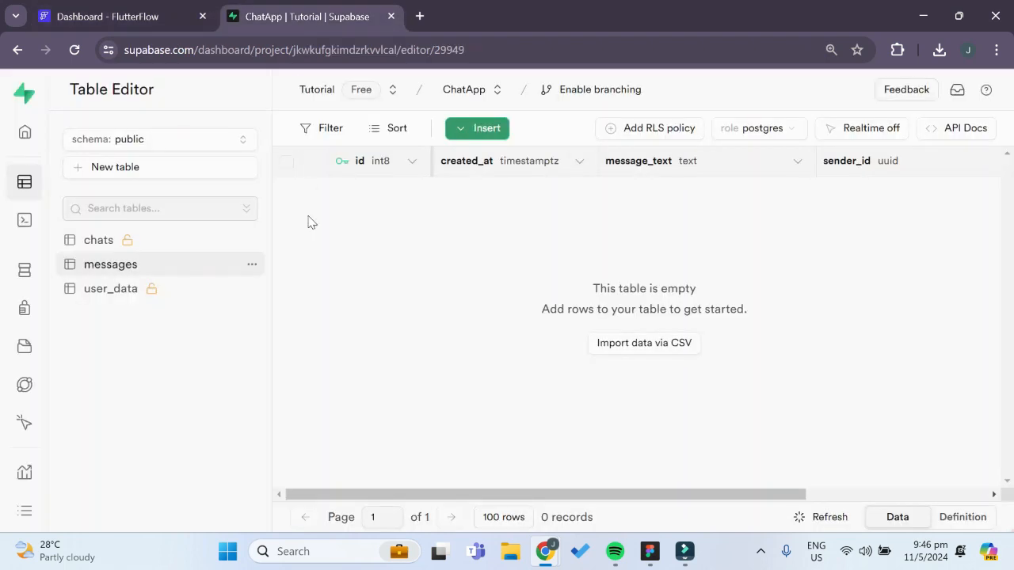
pyautogui.click(113, 249)
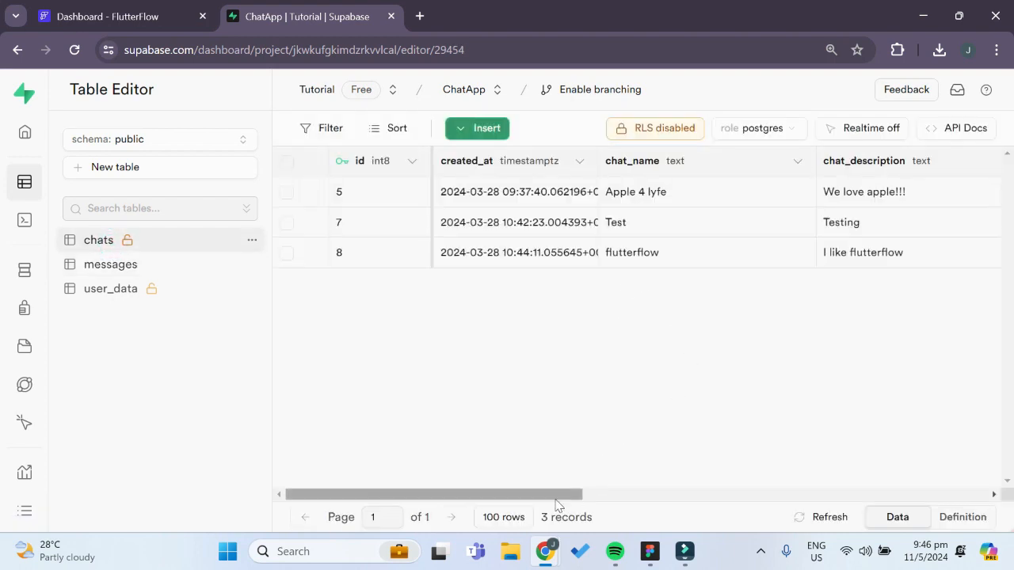
pyautogui.moveTo(574, 497); pyautogui.dragTo(761, 509)
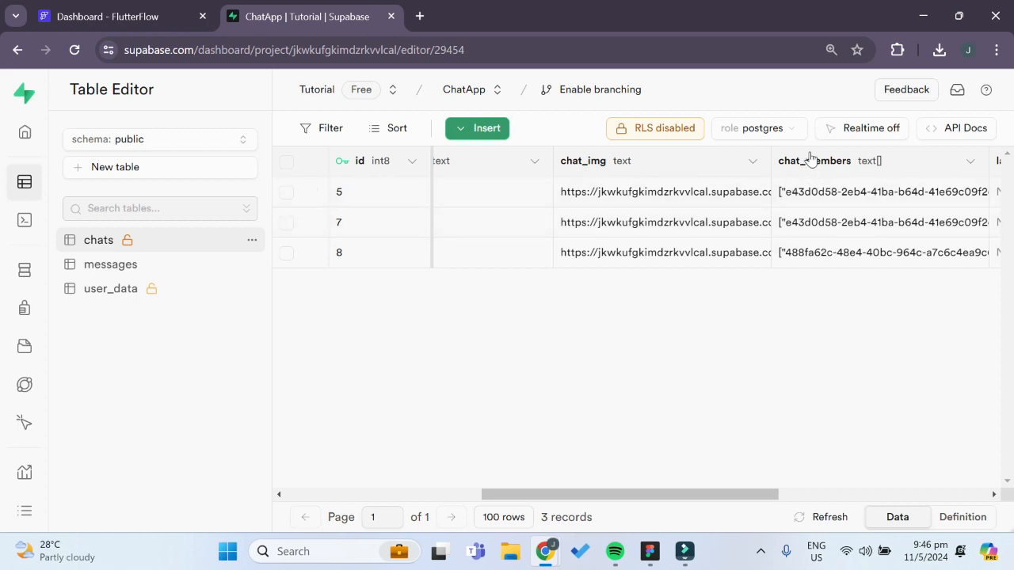
pyautogui.click(79, 14)
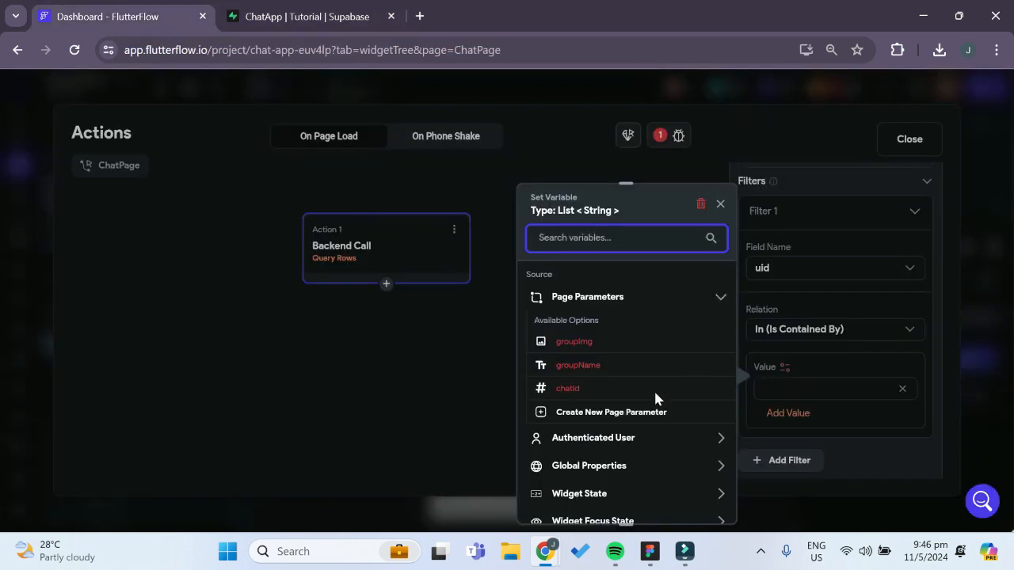
# Close the action flow editor and add a fourth ChatPage page parameter named chatMembers
pyautogui.click(913, 144)
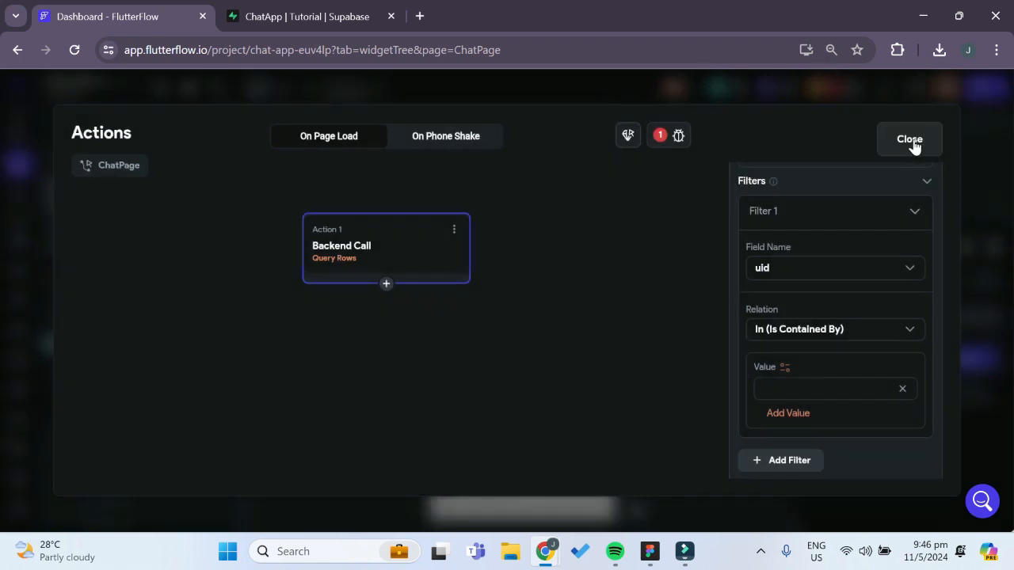
pyautogui.click(911, 141)
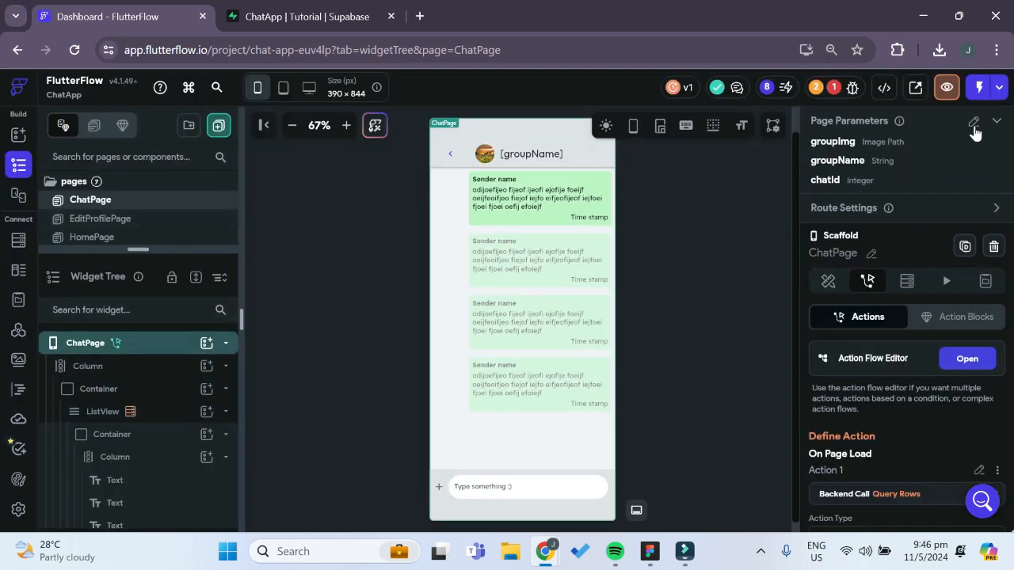
pyautogui.click(974, 124)
pyautogui.click(912, 352)
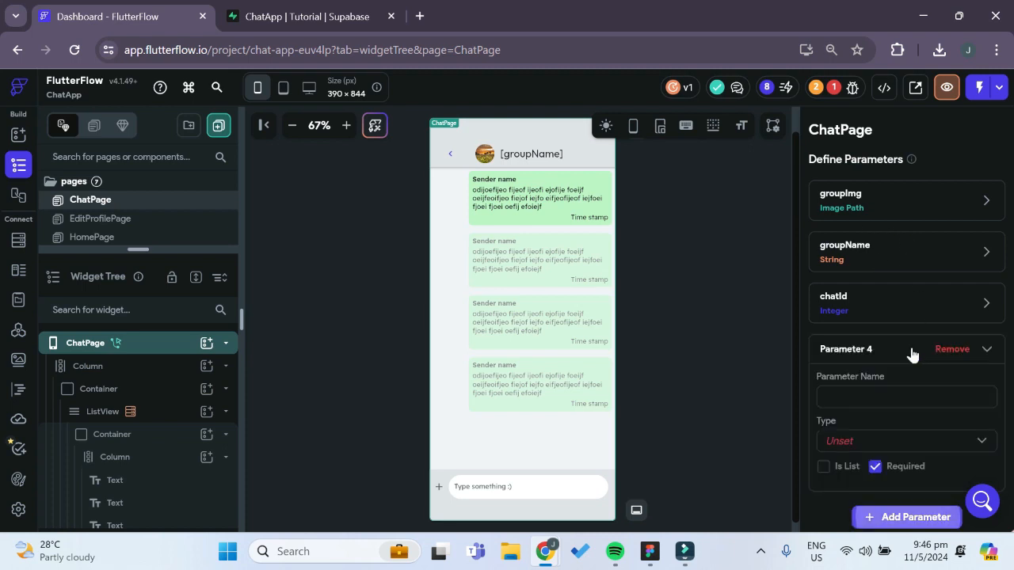
pyautogui.write('c')
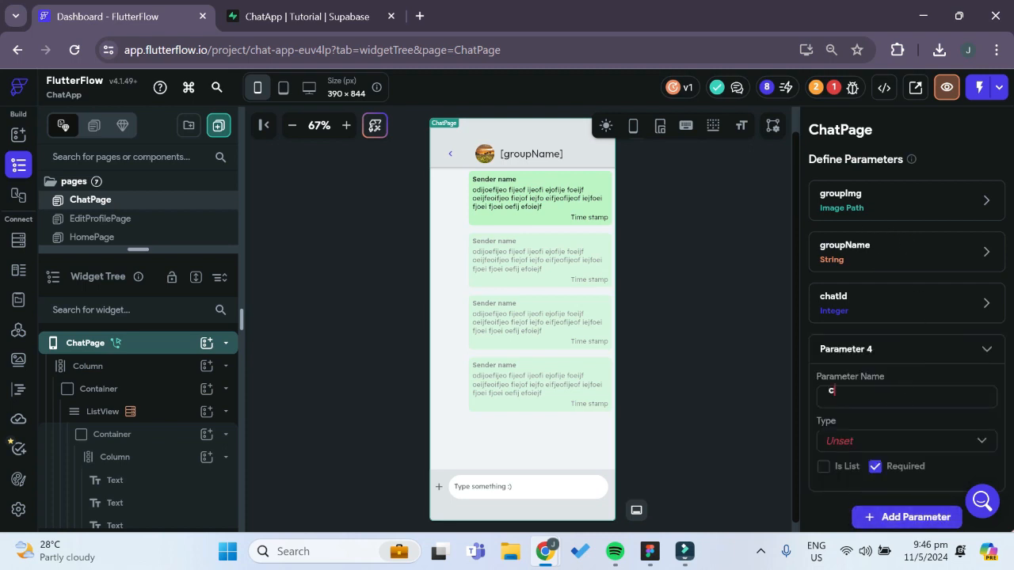
pyautogui.write('hat_members')
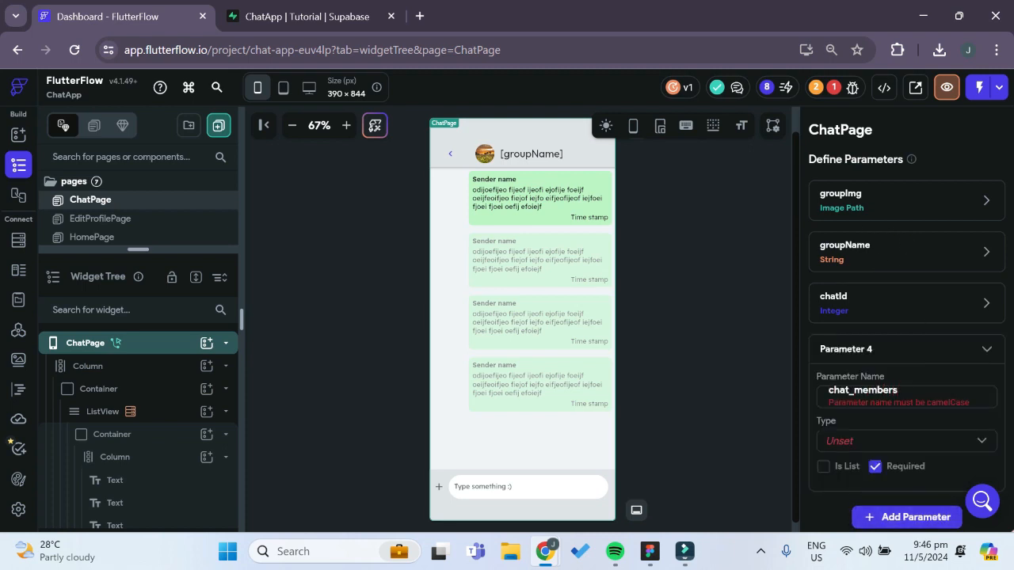
pyautogui.press('BackSpace')
pyautogui.press('BackSpace')
pyautogui.press('BackSpace')
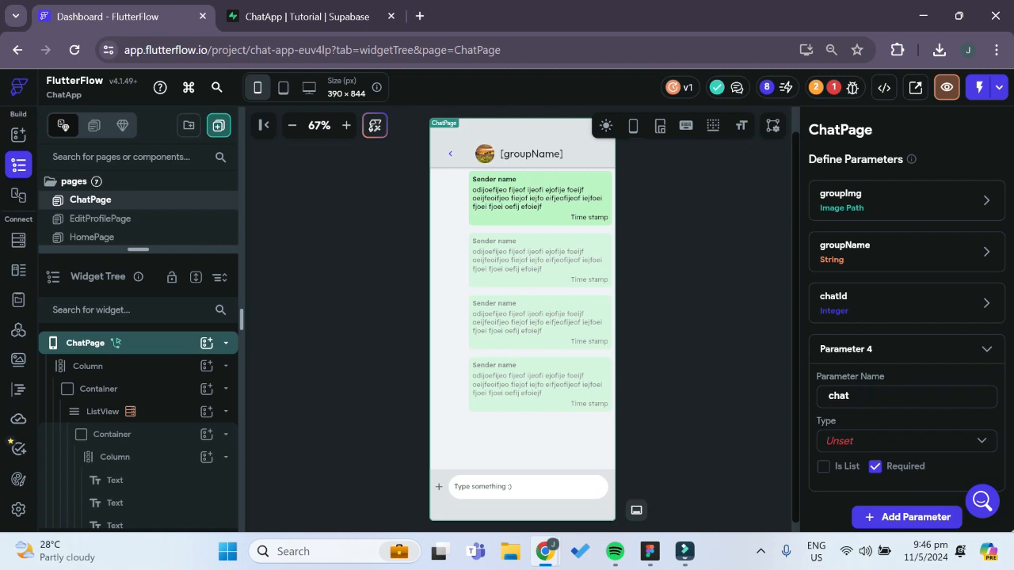
pyautogui.write('Members')
# Set the chatMembers parameter's type to String, make it a list, and confirm the page parameters
pyautogui.click(863, 441)
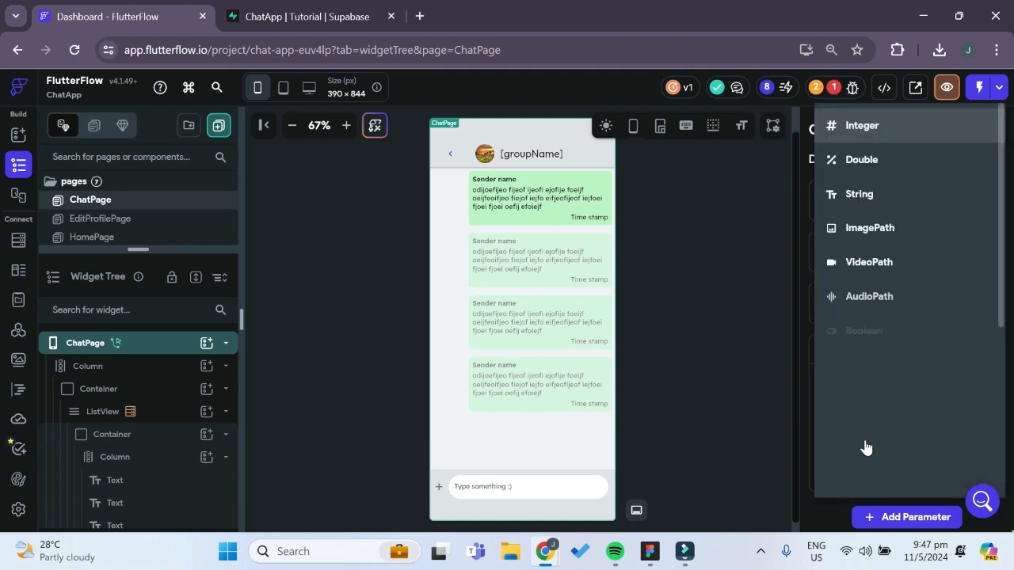
pyautogui.click(885, 199)
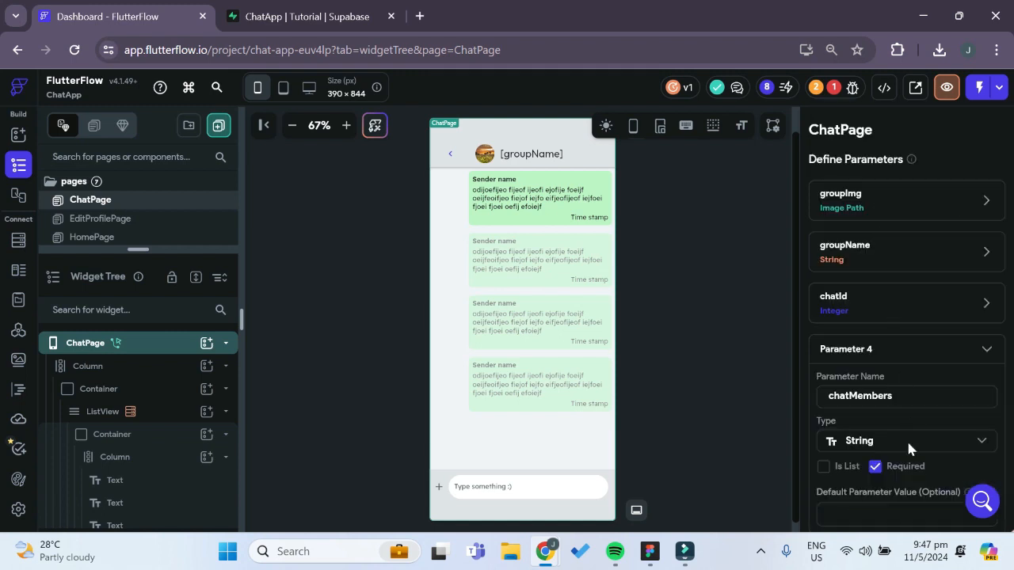
pyautogui.click(825, 467)
pyautogui.scroll(-2, 883, 410)
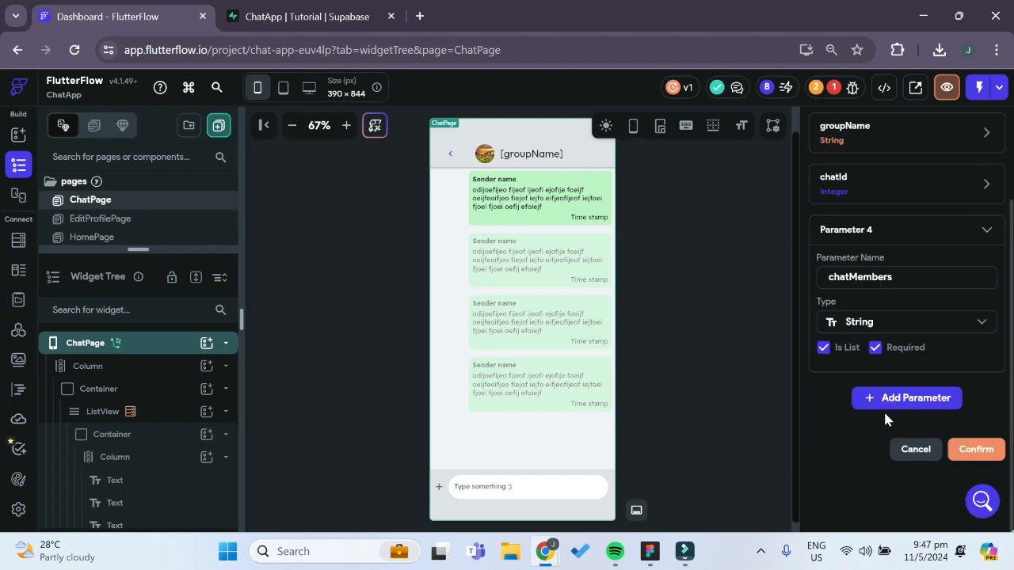
pyautogui.click(973, 451)
# Pass the chats Row's chat_members field as chatMembers in the HomePage Container's Navigate To ChatPage action
pyautogui.click(827, 88)
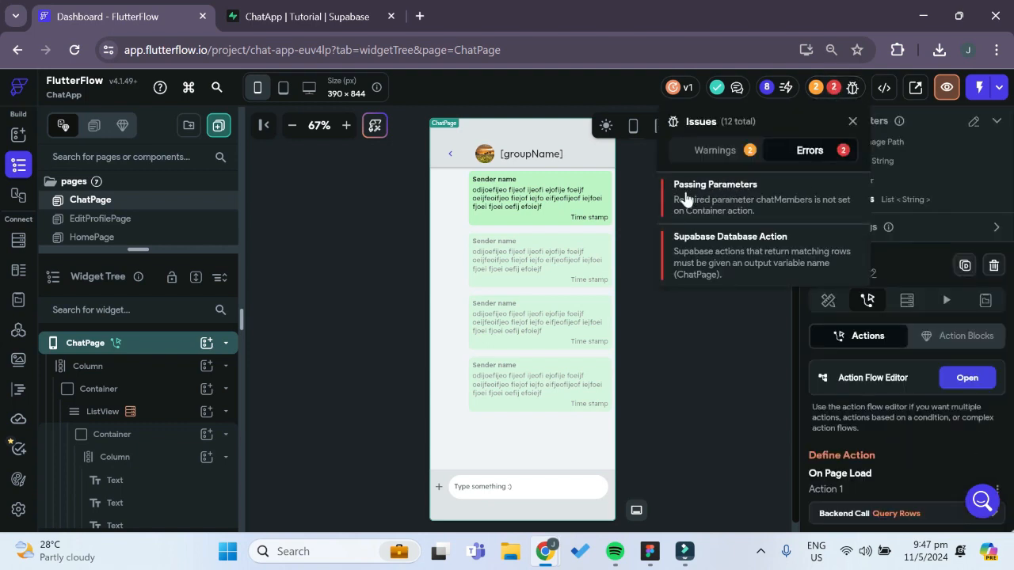
pyautogui.click(700, 192)
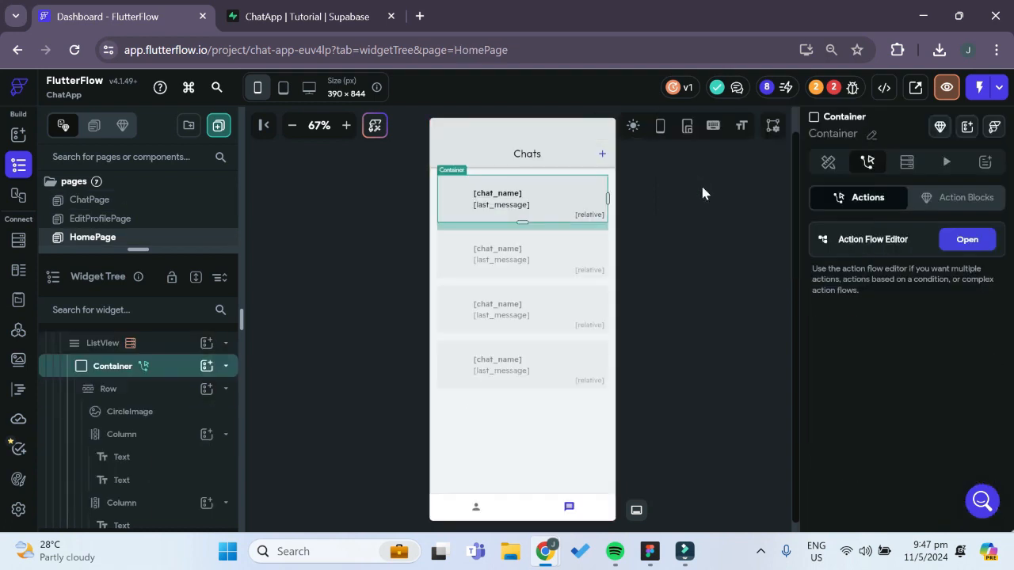
pyautogui.scroll(-3, 824, 374)
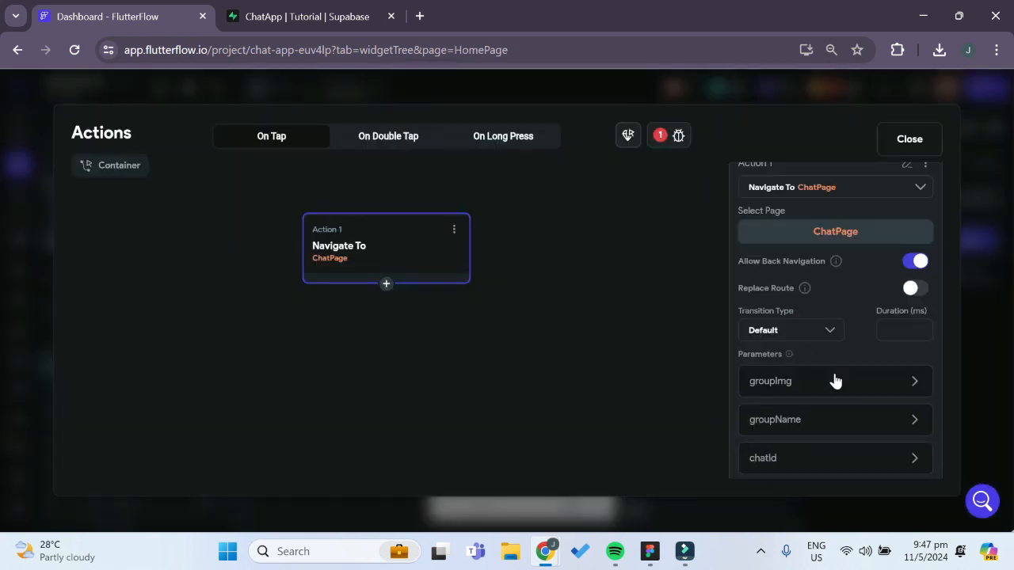
pyautogui.click(783, 411)
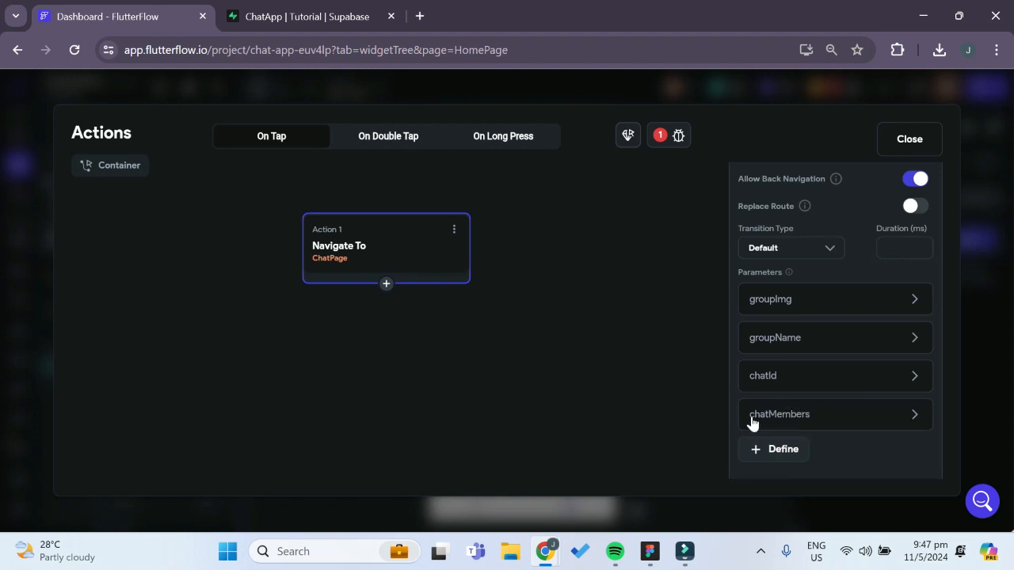
pyautogui.click(779, 420)
pyautogui.scroll(-2, 808, 362)
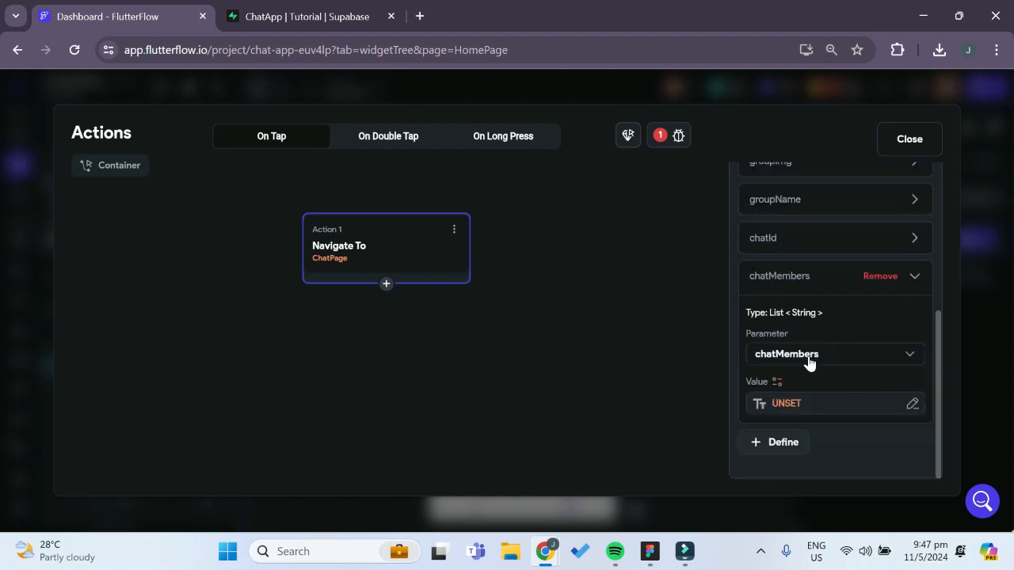
pyautogui.click(776, 382)
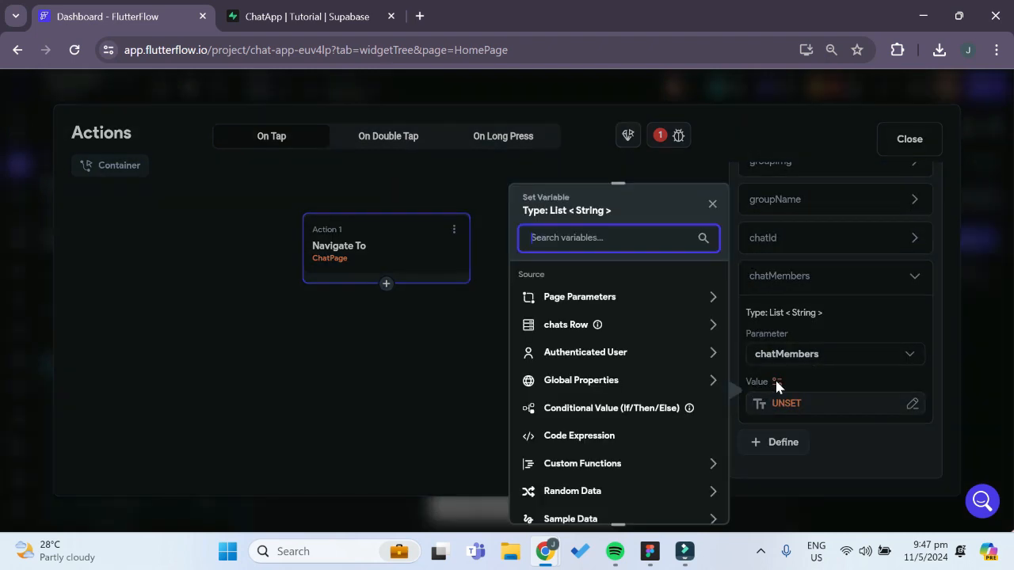
pyautogui.click(633, 325)
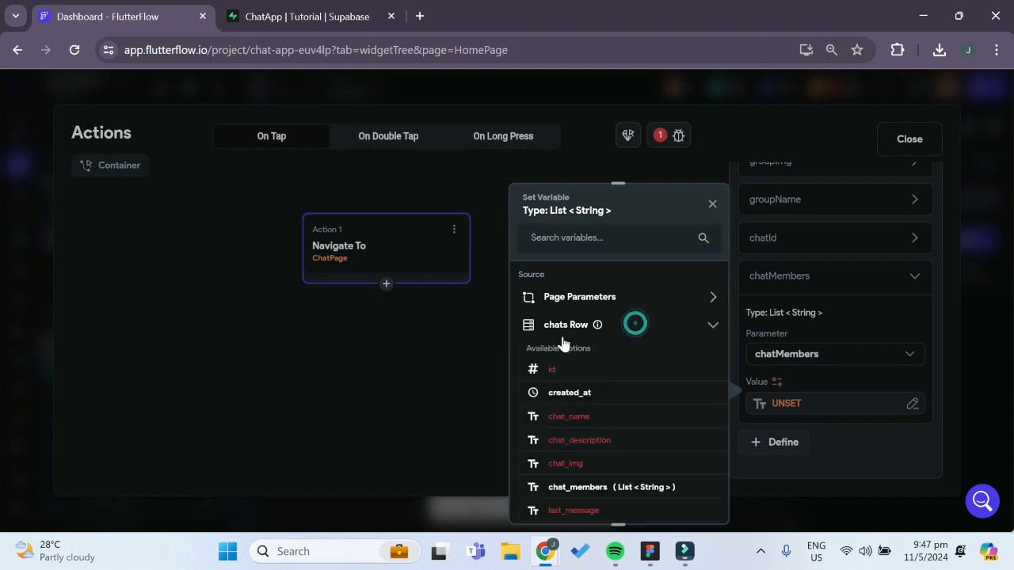
pyautogui.scroll(-2, 632, 412)
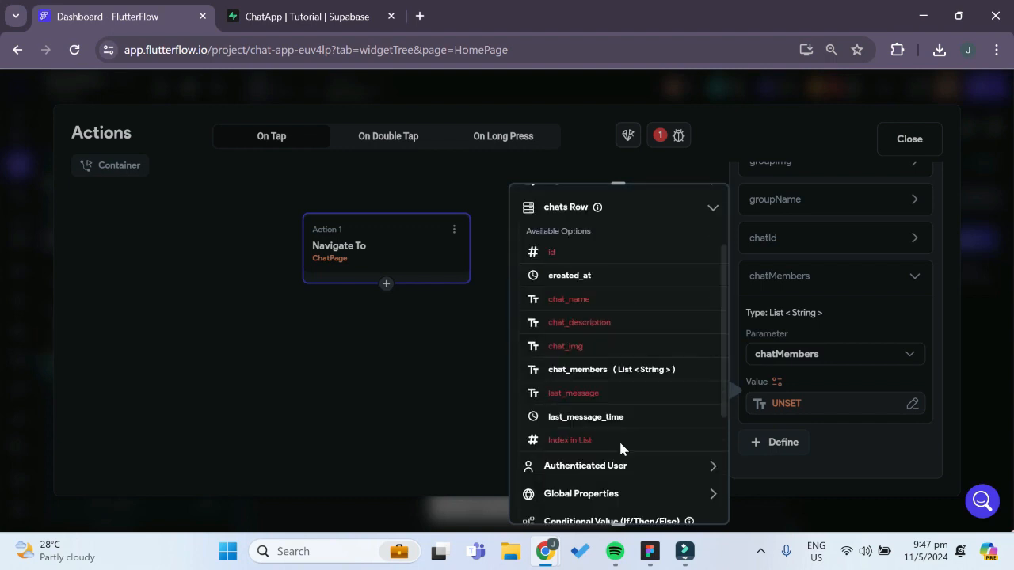
pyautogui.click(587, 374)
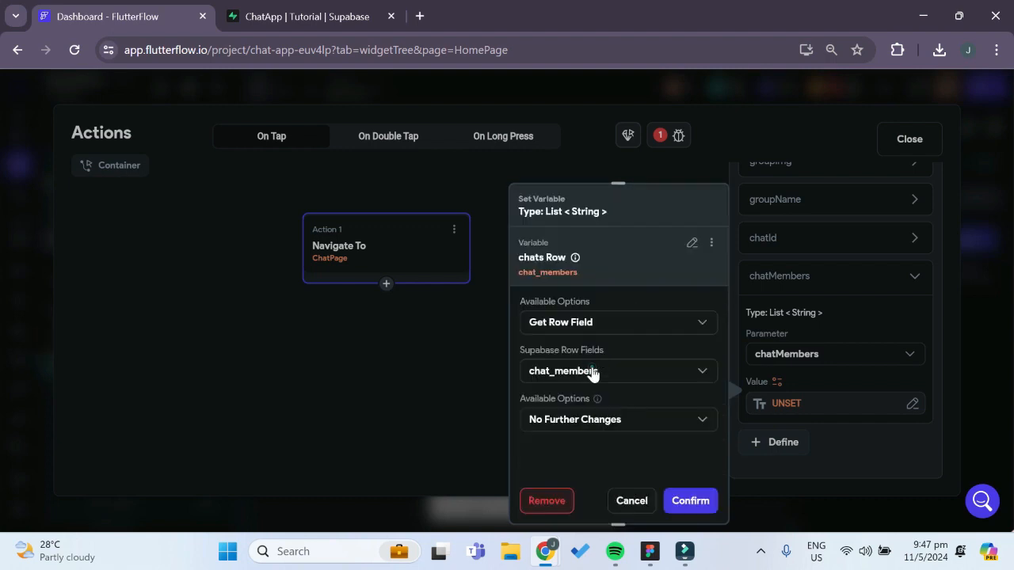
pyautogui.click(686, 501)
pyautogui.click(908, 139)
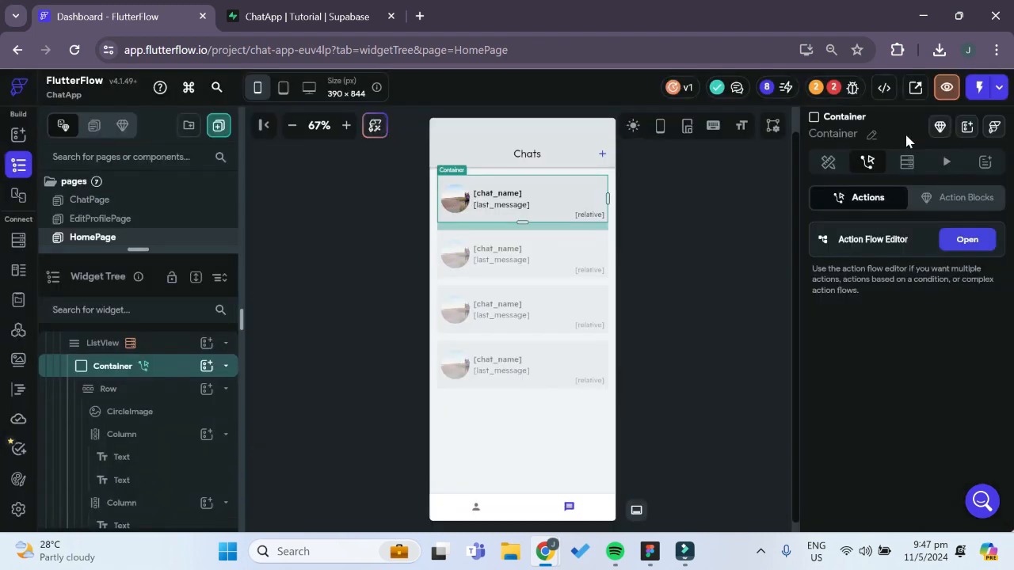
# Set the uid filter's value in ChatPage's On Page Load user_data query to the chatMembers page parameter
pyautogui.click(842, 91)
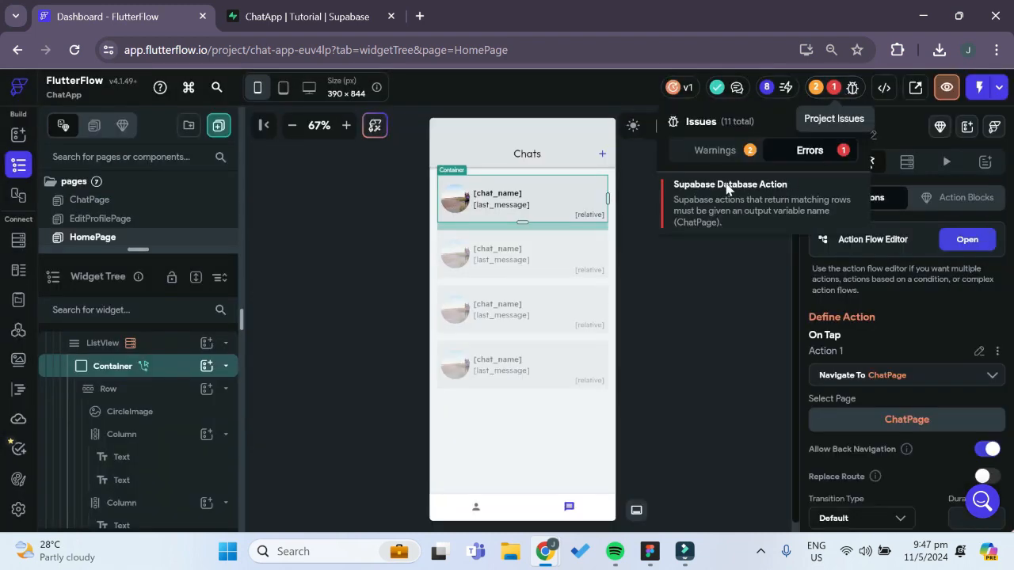
pyautogui.click(719, 193)
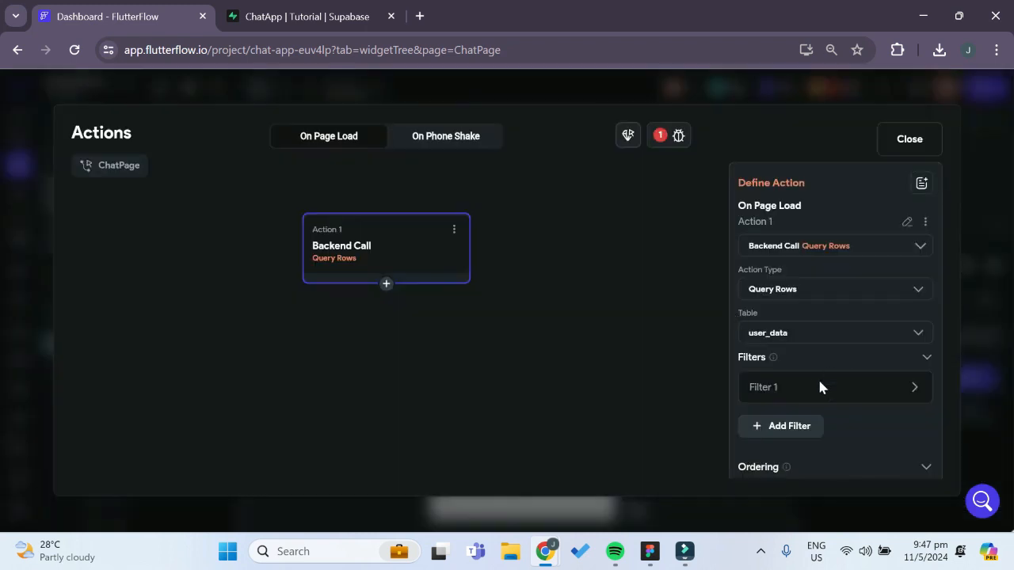
pyautogui.click(800, 388)
pyautogui.scroll(-2, 824, 360)
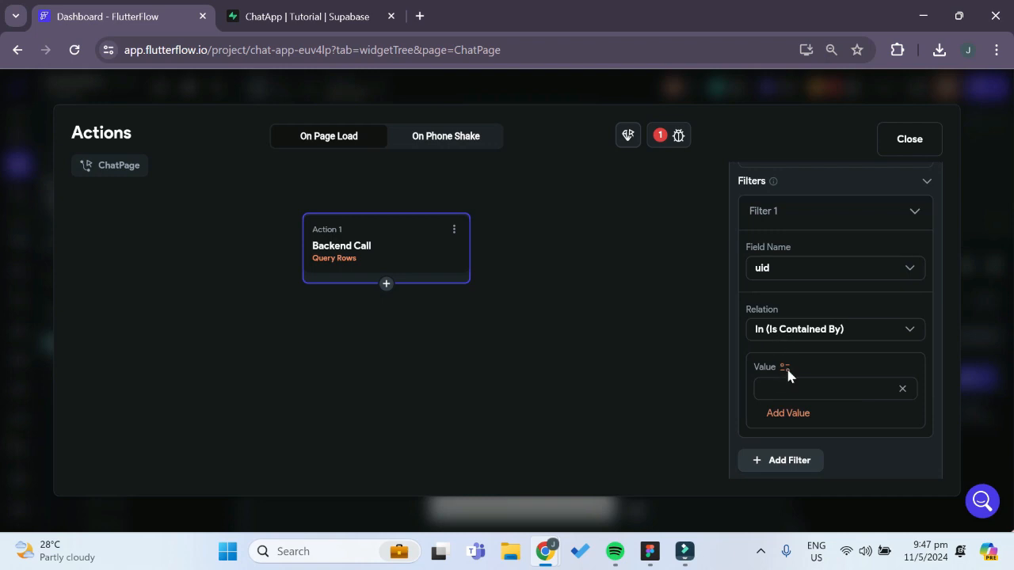
pyautogui.click(786, 367)
pyautogui.click(586, 418)
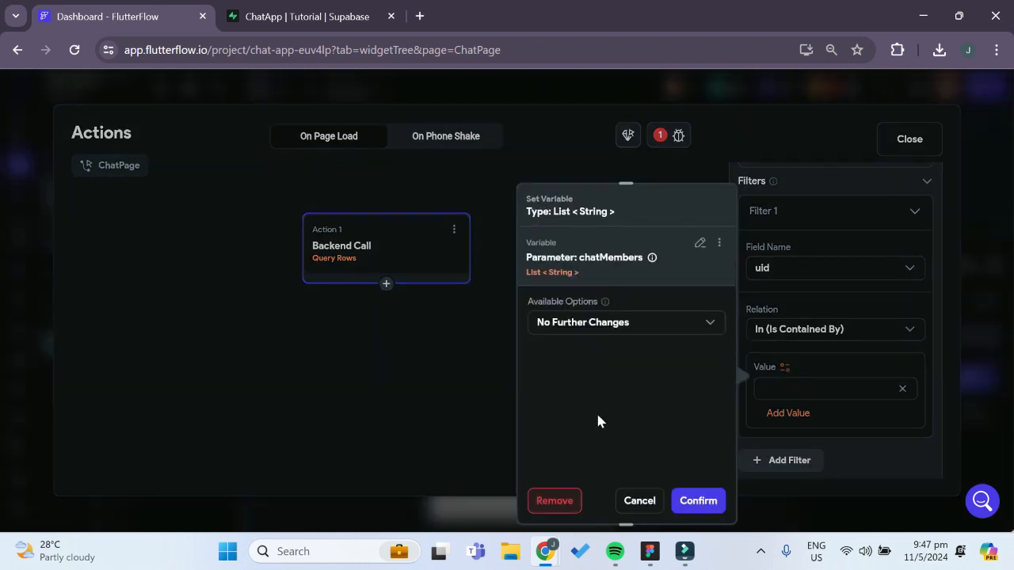
pyautogui.click(694, 502)
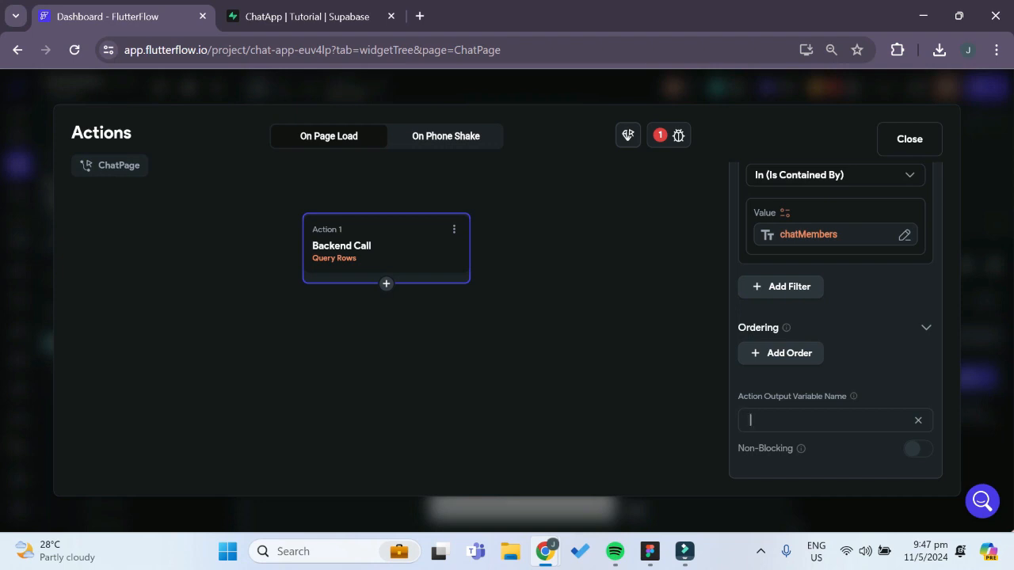
# Give the On Page Load user_data query an action output variable name for the members' data and close the action editor
pyautogui.write('mem')
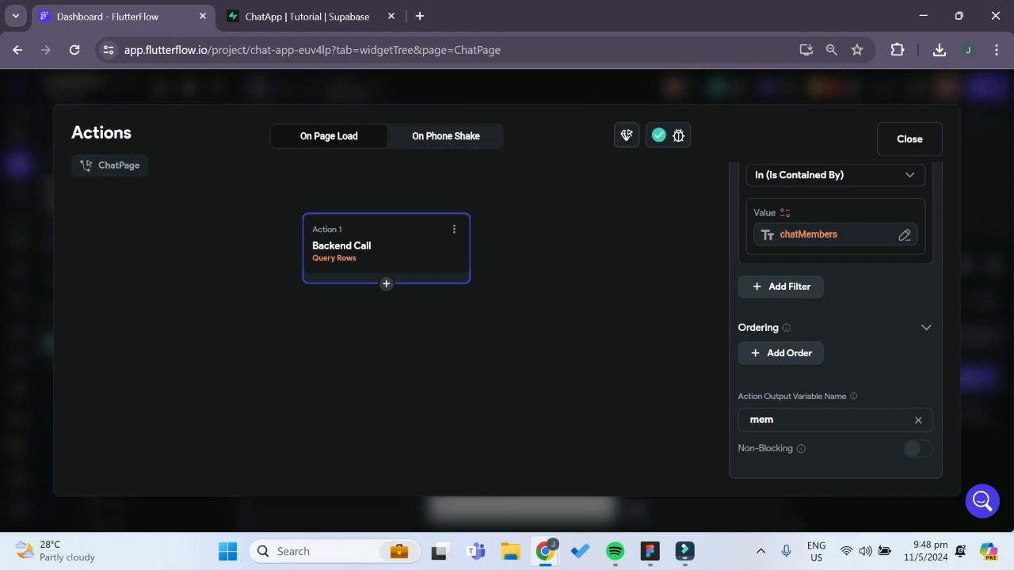
pyautogui.write('bers_data')
pyautogui.click(909, 141)
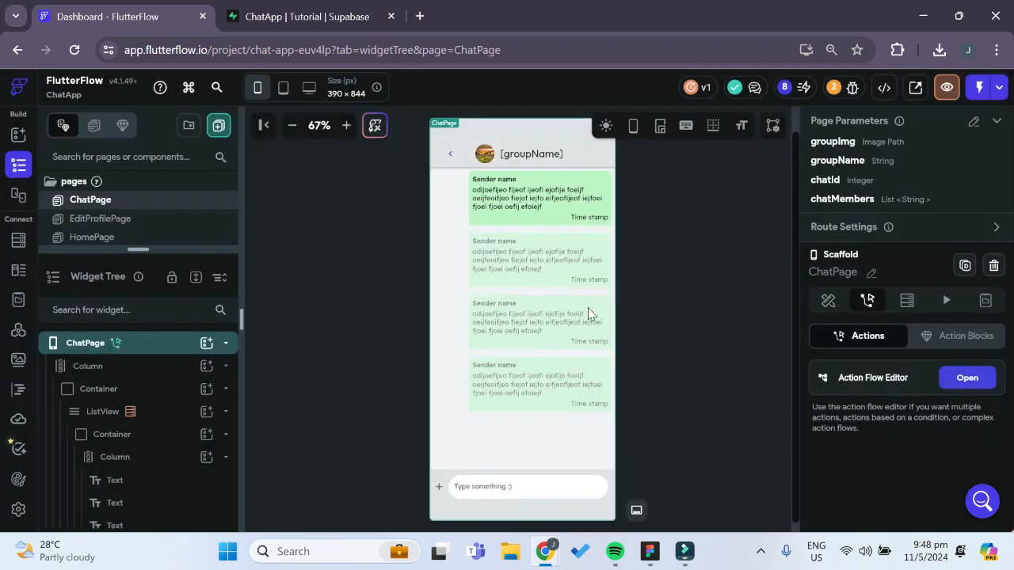
# Bind the Sender name text in the message bubble to the members_data action output, using the Filter List Items option
pyautogui.click(503, 187)
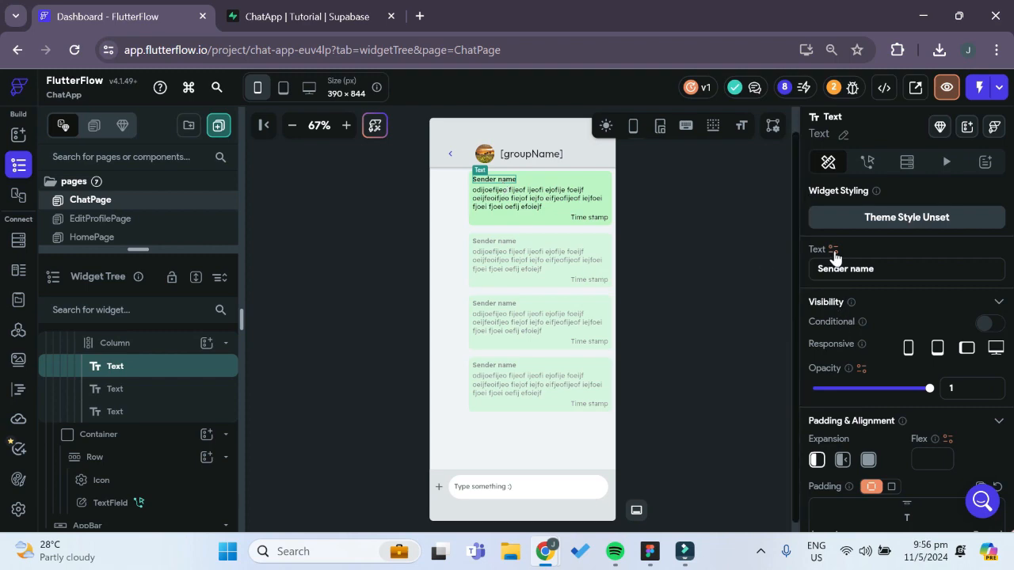
pyautogui.click(833, 250)
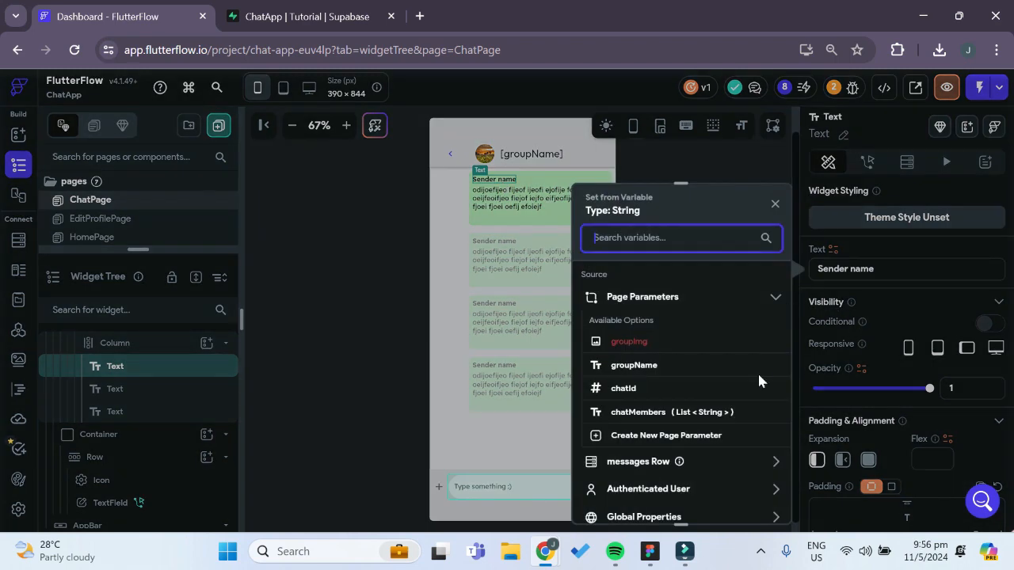
pyautogui.scroll(-5, 715, 415)
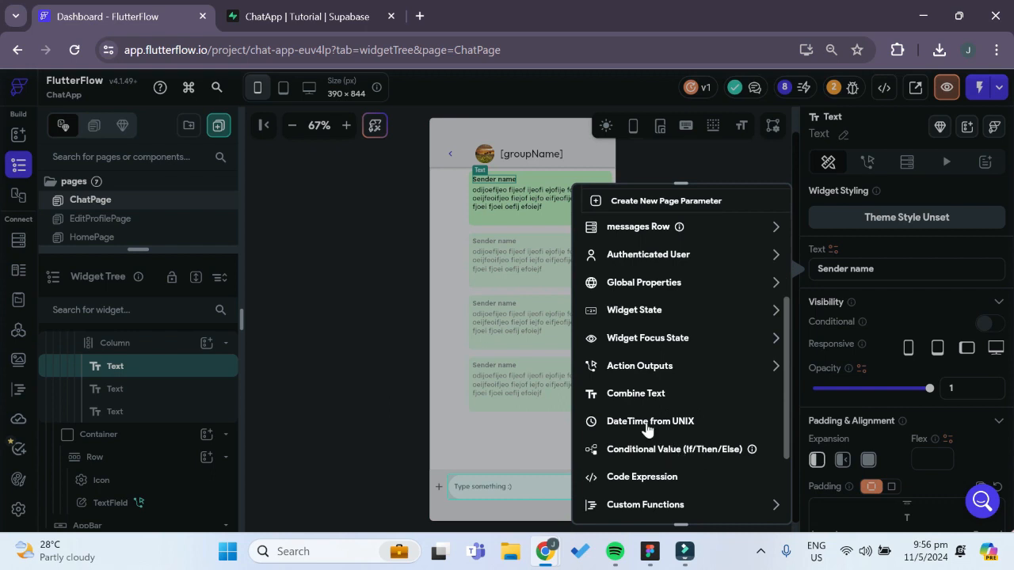
pyautogui.click(641, 366)
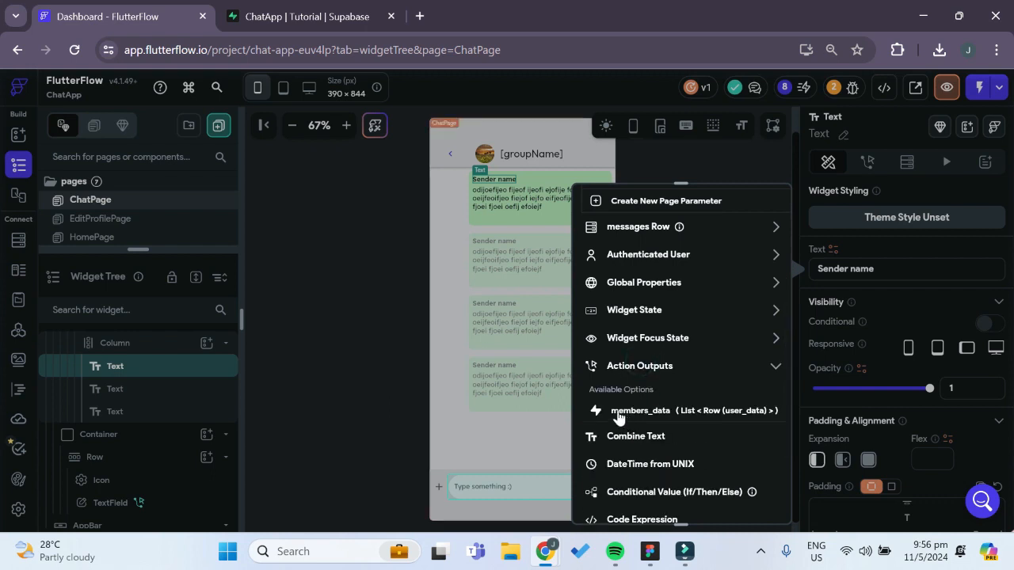
pyautogui.click(675, 412)
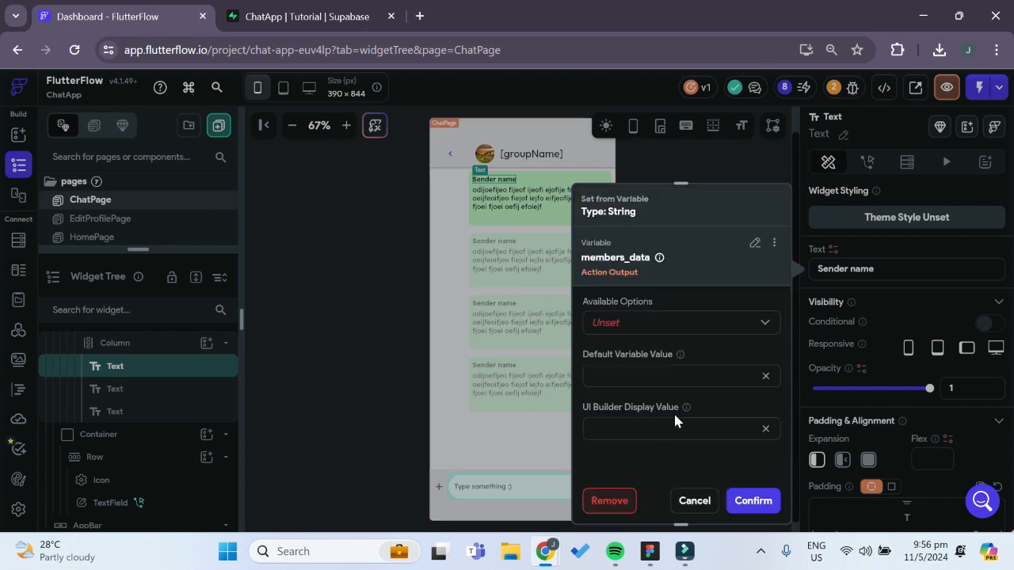
pyautogui.click(647, 325)
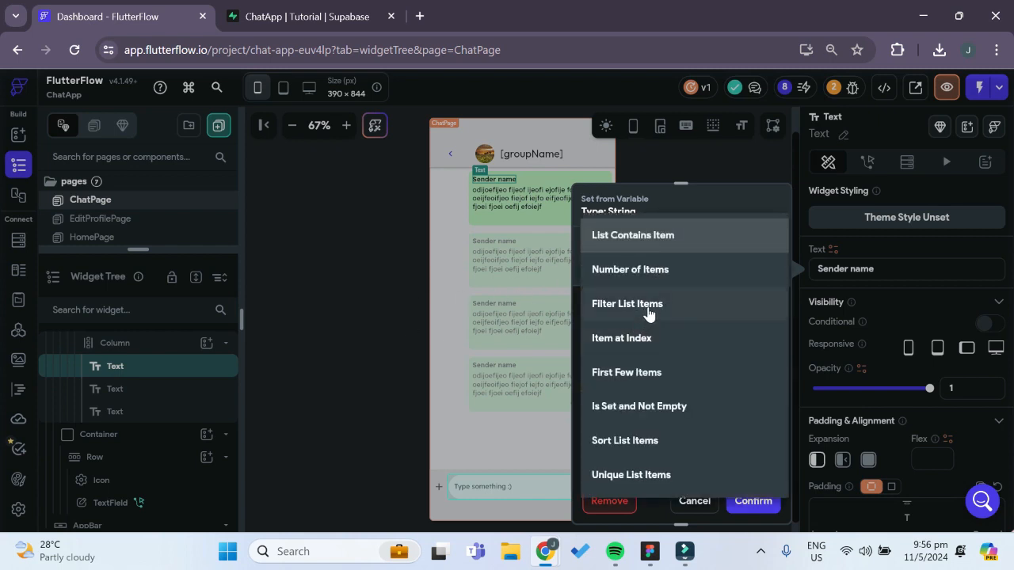
pyautogui.click(646, 312)
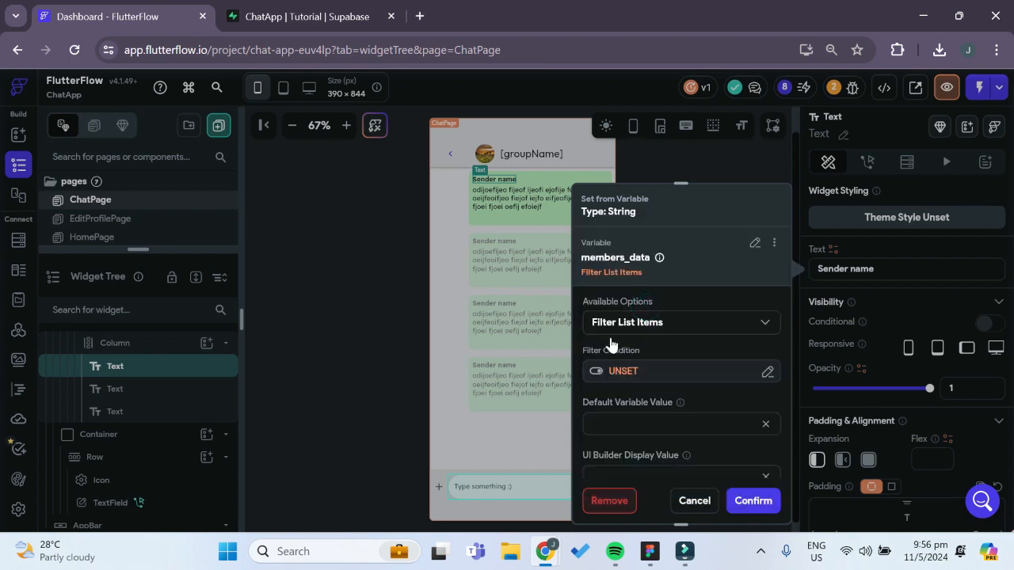
# Add a single condition to the members_data filter, with the messages Row's sender_id as its first value
pyautogui.click(614, 373)
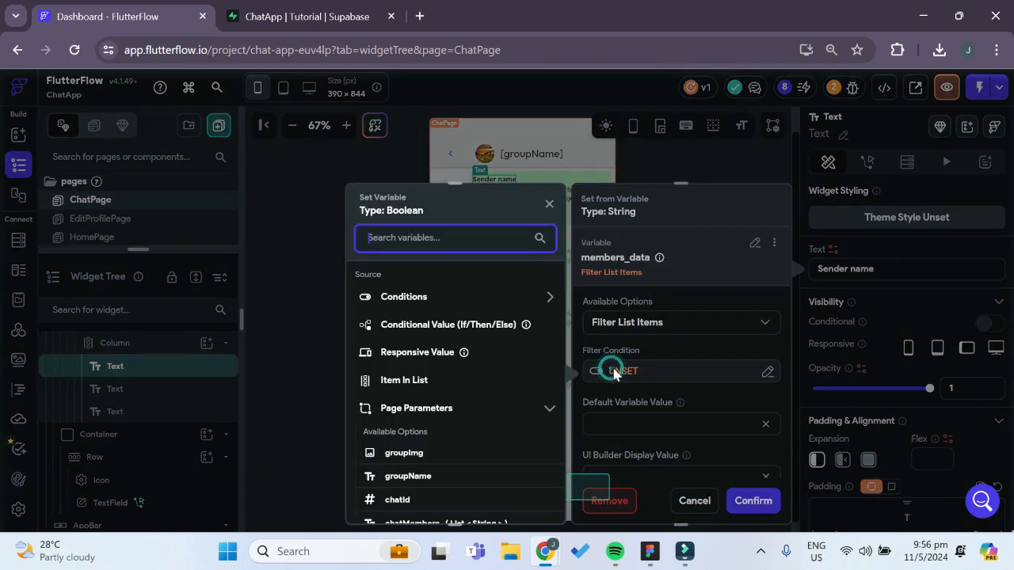
pyautogui.click(433, 306)
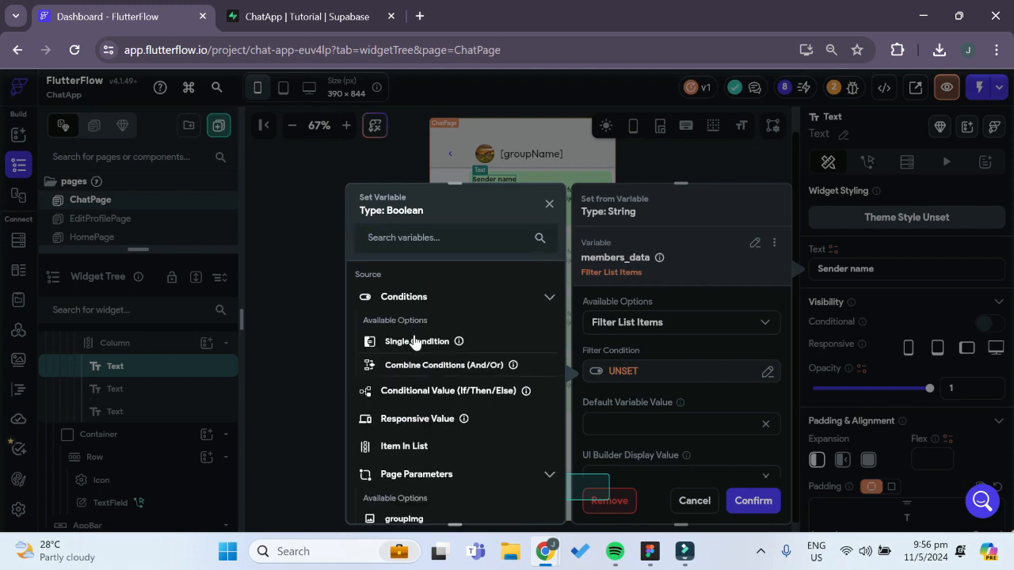
pyautogui.click(412, 341)
pyautogui.click(392, 315)
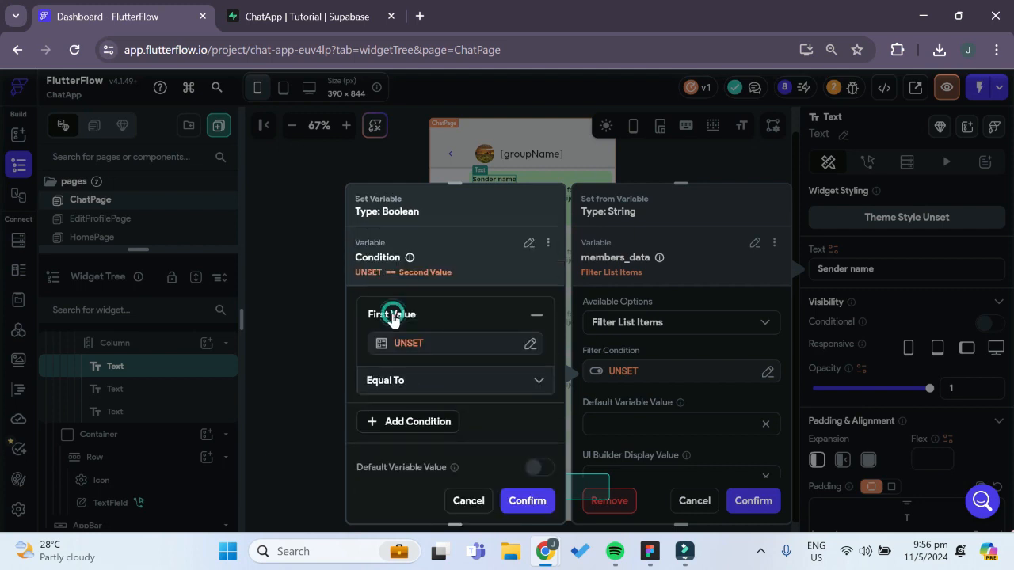
pyautogui.click(398, 341)
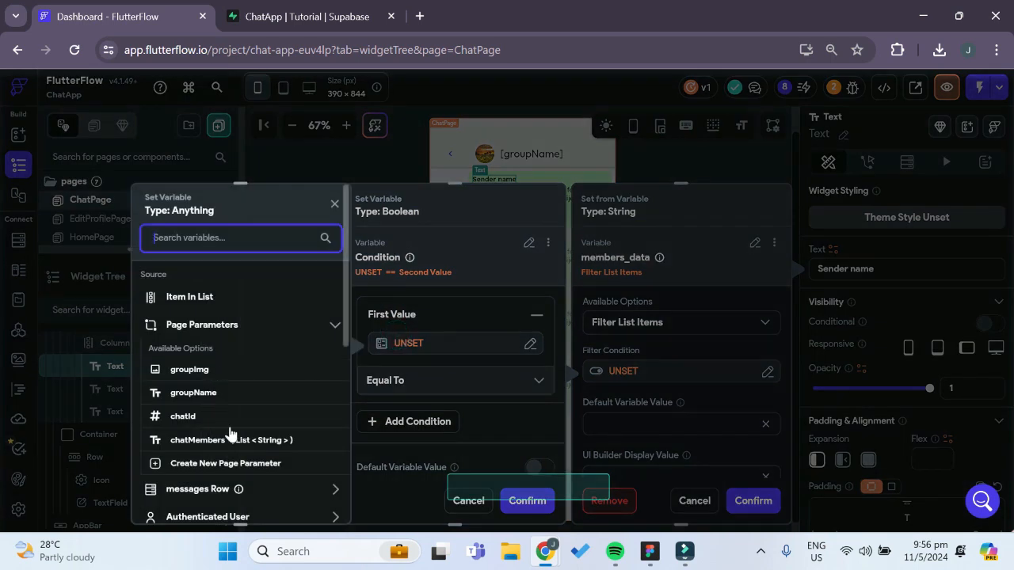
pyautogui.scroll(-1, 234, 446)
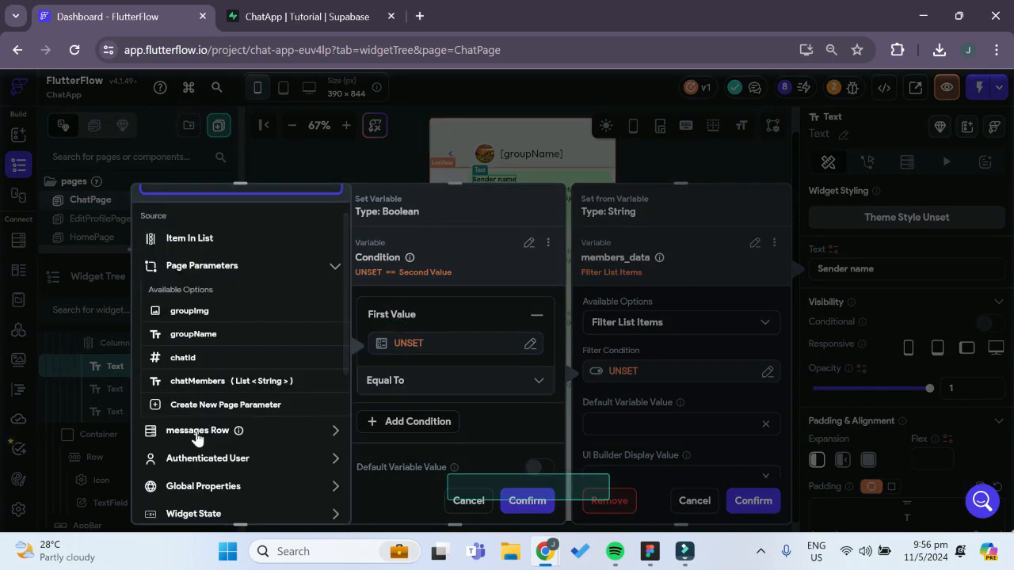
pyautogui.click(197, 430)
pyautogui.scroll(-2, 238, 453)
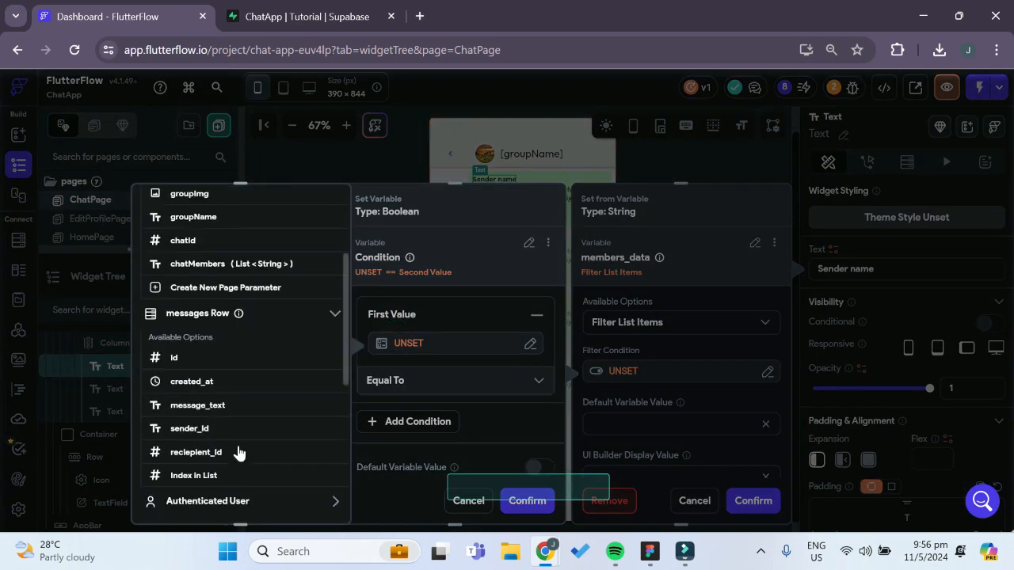
pyautogui.click(187, 428)
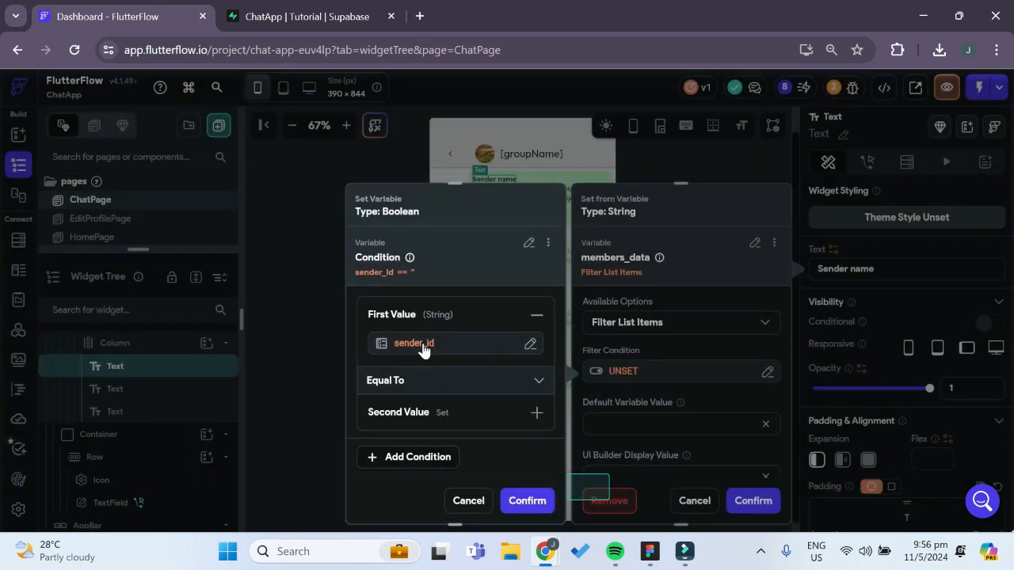
# Set the filter condition's second value to the Item in List's uid field and confirm the condition
pyautogui.click(400, 414)
pyautogui.scroll(-2, 404, 420)
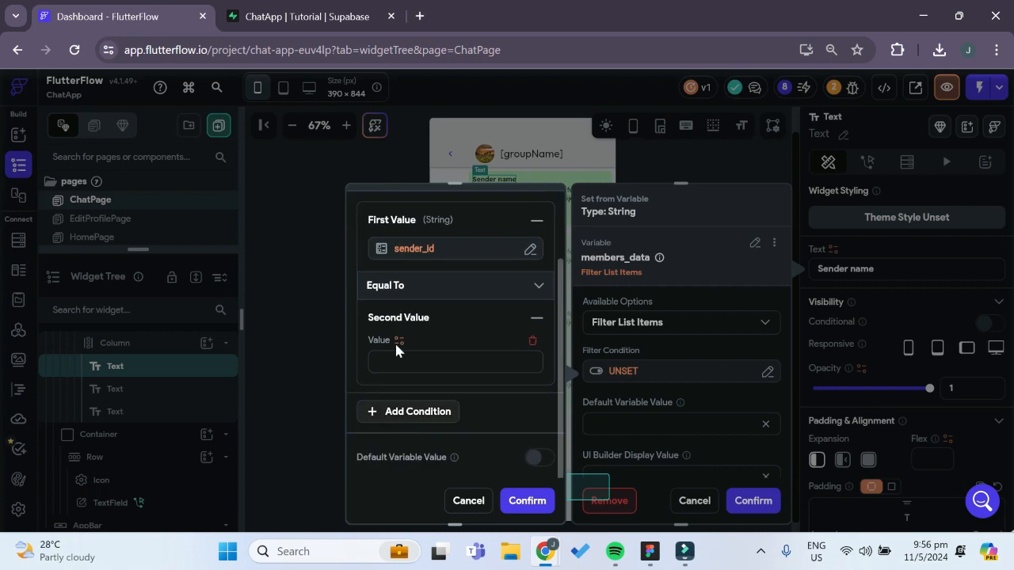
pyautogui.click(398, 341)
pyautogui.click(202, 297)
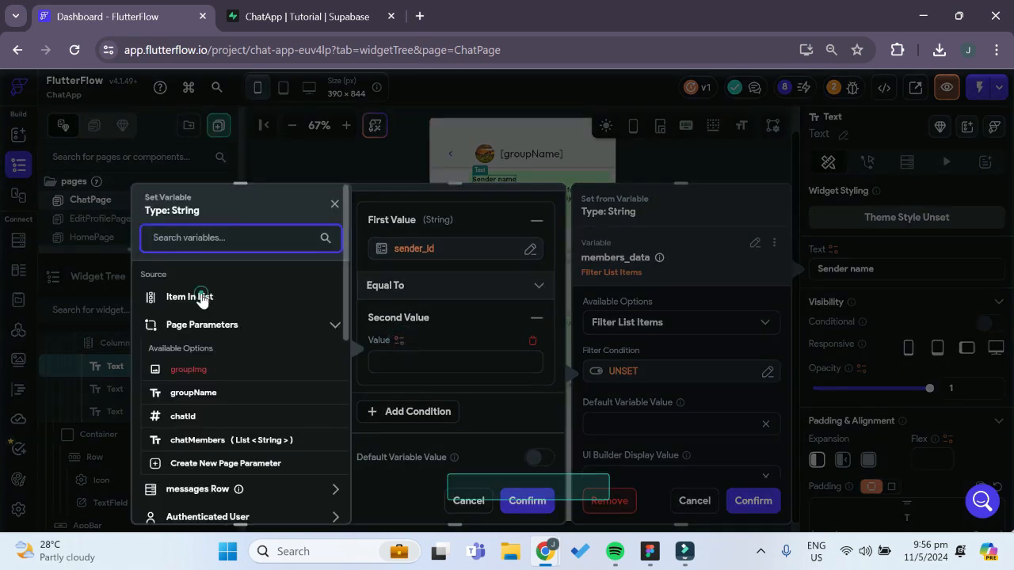
pyautogui.click(209, 321)
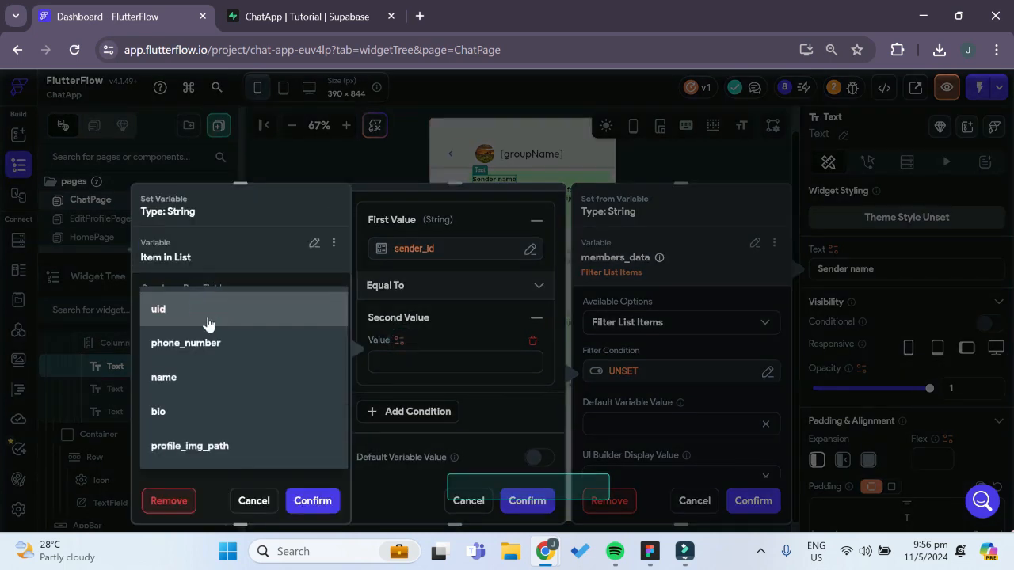
pyautogui.click(204, 318)
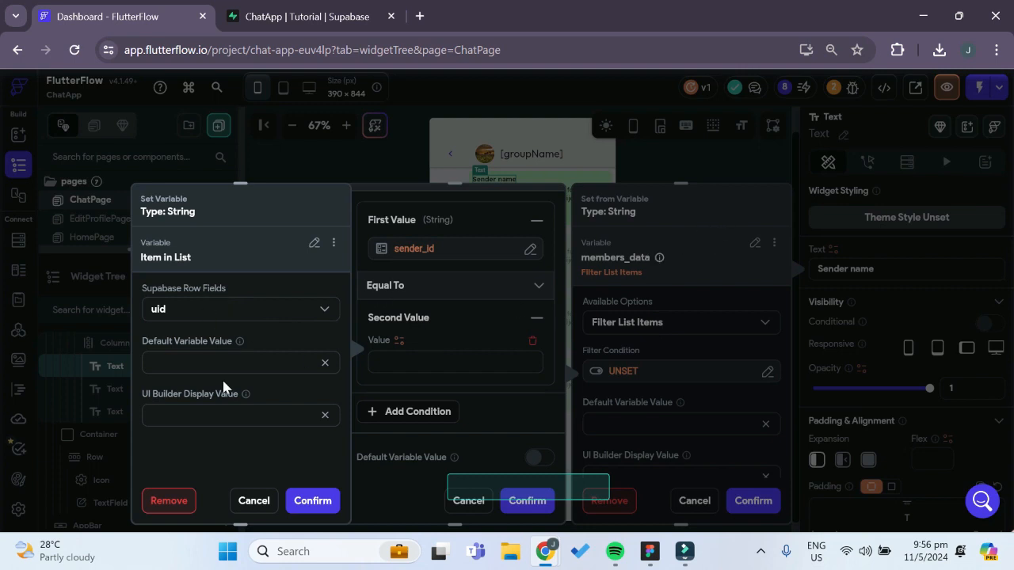
pyautogui.click(313, 501)
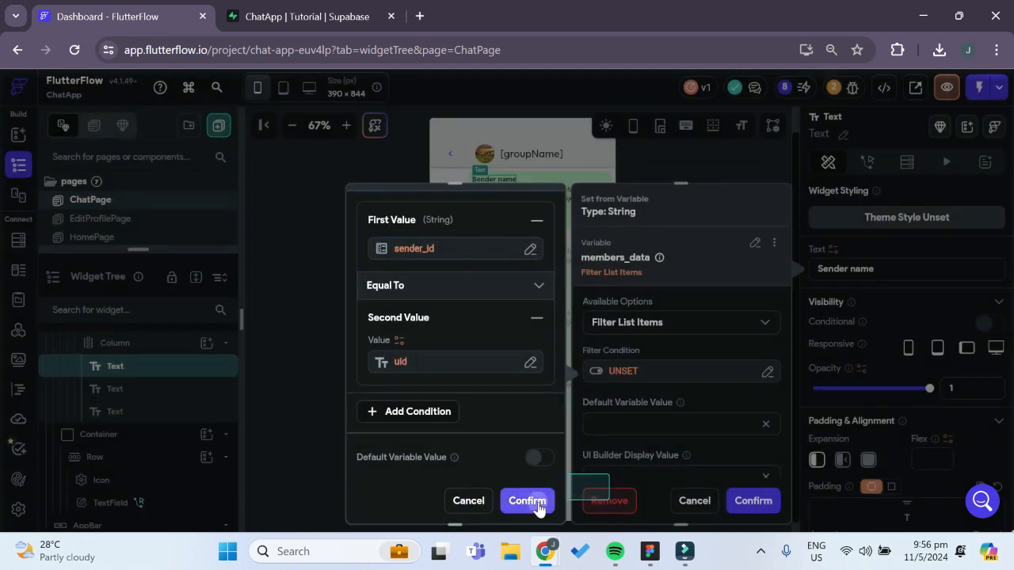
pyautogui.click(528, 500)
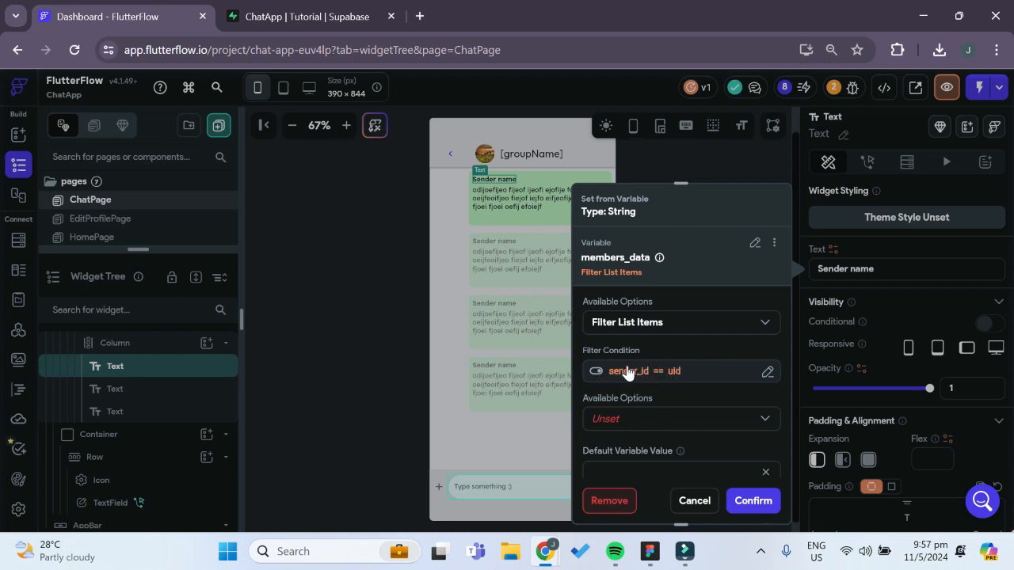
# Take the First item at index from the filtered members_data, choose its name field, and confirm the sender name variable
pyautogui.scroll(-1, 654, 365)
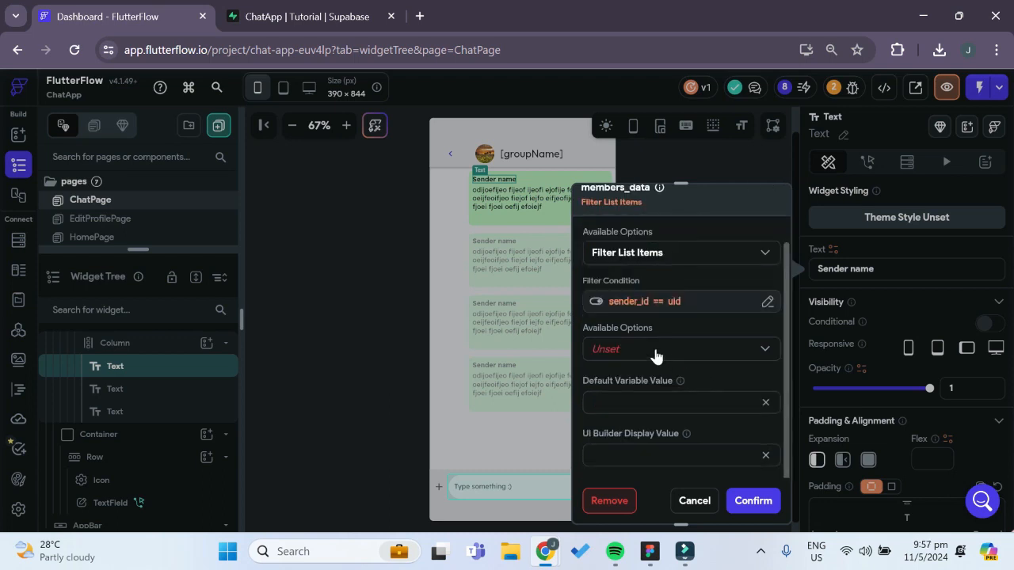
pyautogui.click(655, 352)
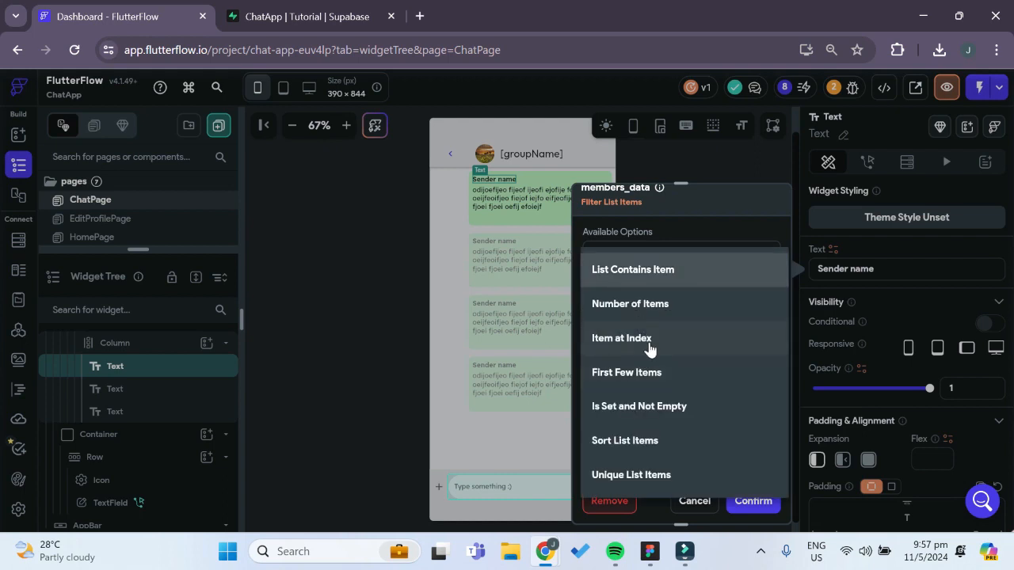
pyautogui.click(649, 339)
pyautogui.scroll(-1, 692, 361)
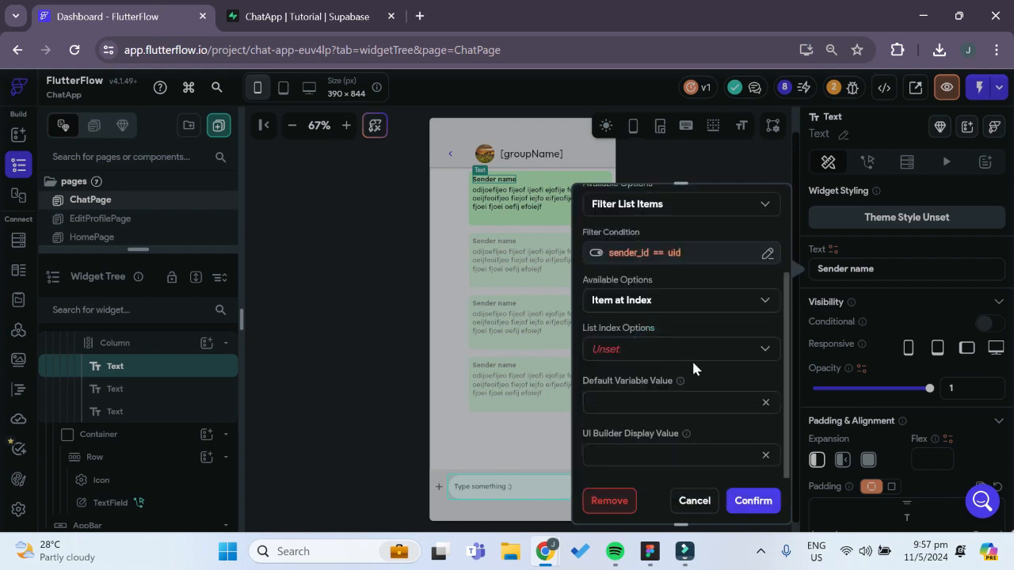
pyautogui.click(652, 349)
pyautogui.click(636, 348)
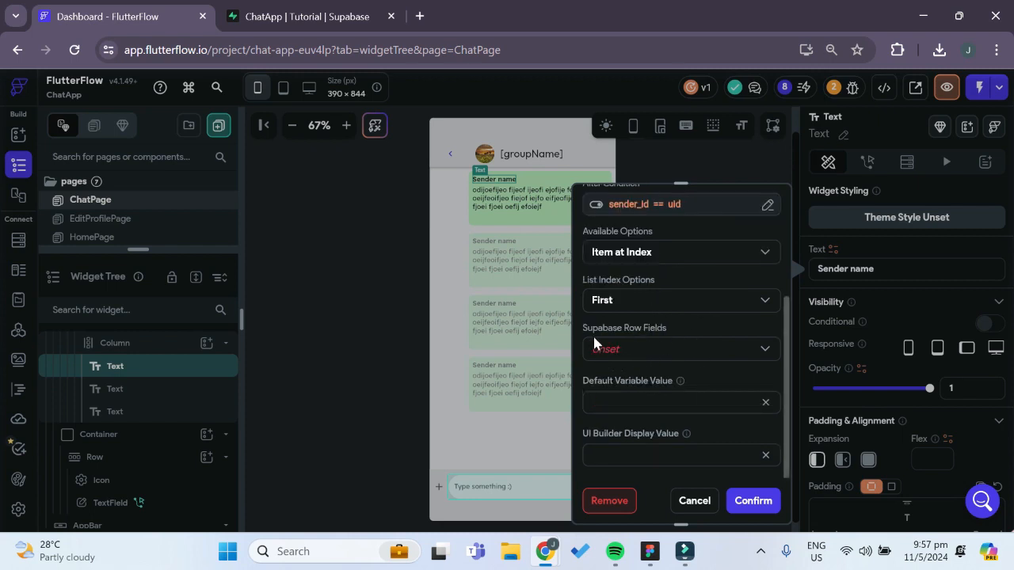
pyautogui.click(667, 349)
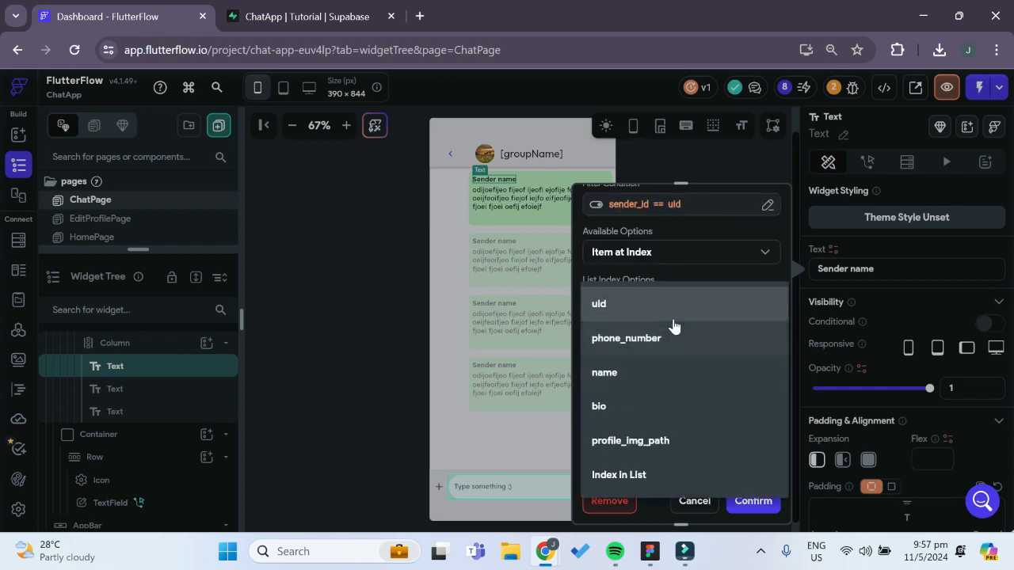
pyautogui.click(630, 374)
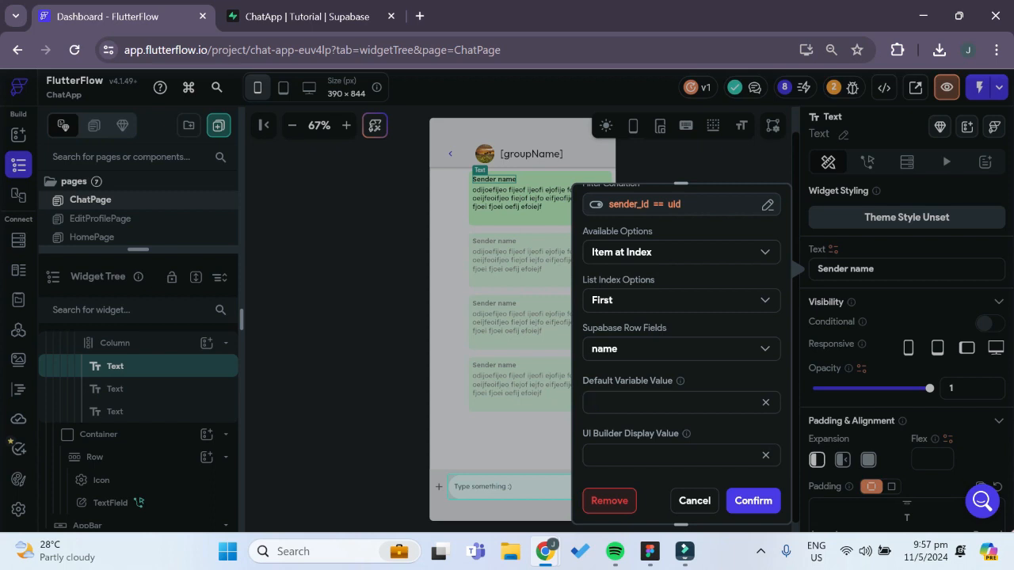
pyautogui.click(748, 499)
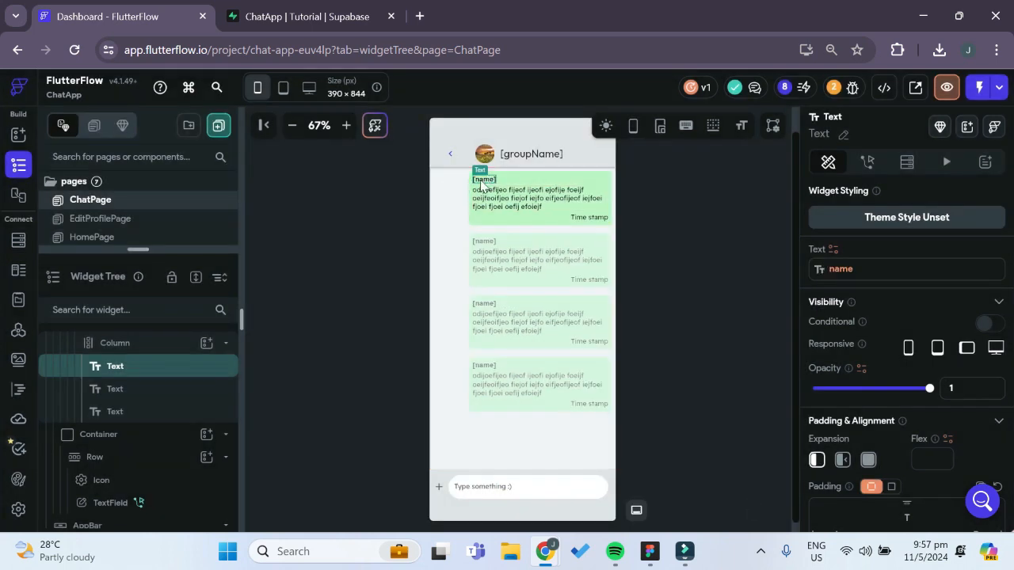
# Bind the placeholder message body text to the messages Row's message_text field and confirm
pyautogui.click(551, 203)
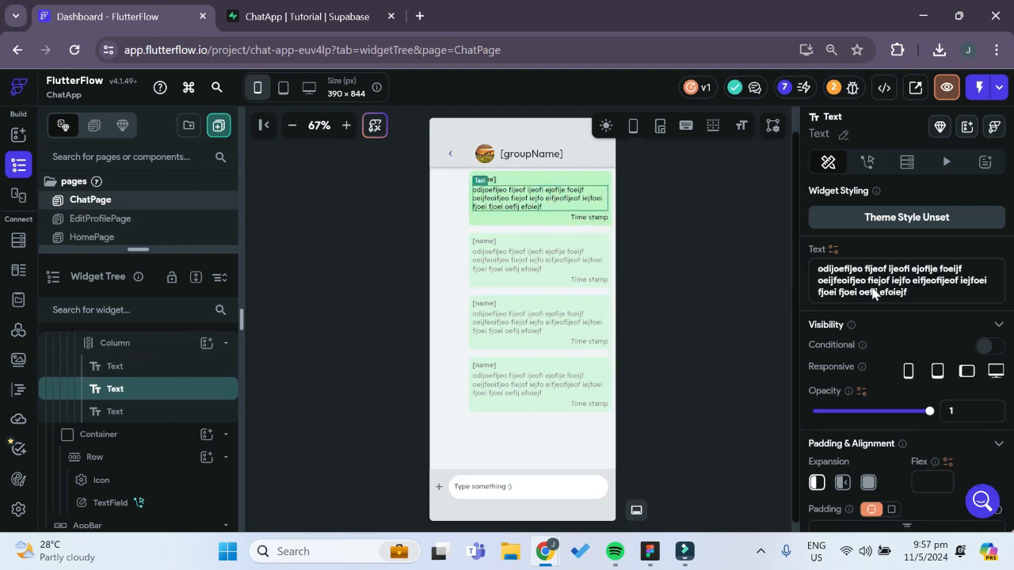
pyautogui.click(834, 251)
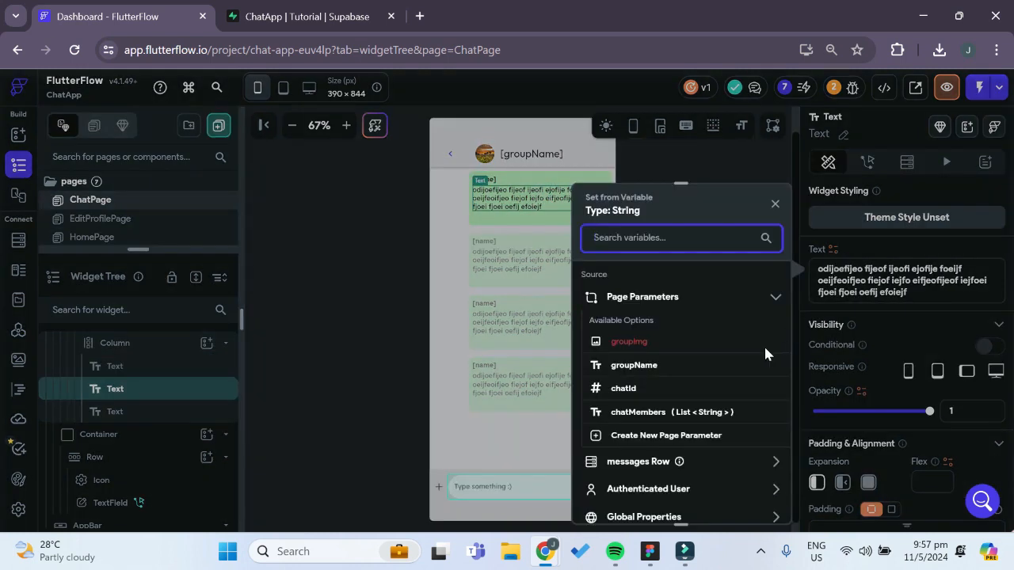
pyautogui.click(758, 469)
pyautogui.scroll(-2, 738, 447)
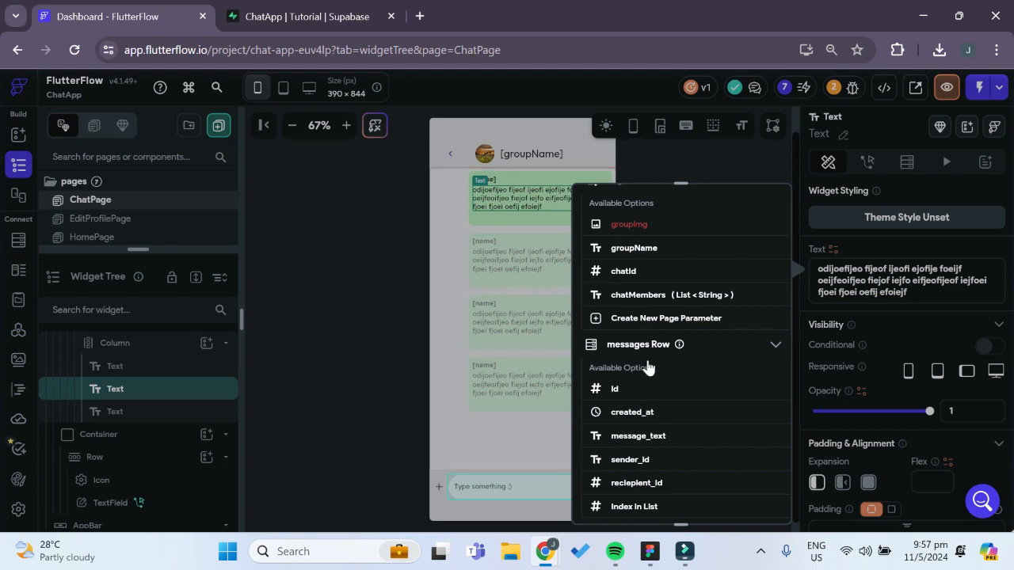
pyautogui.click(655, 444)
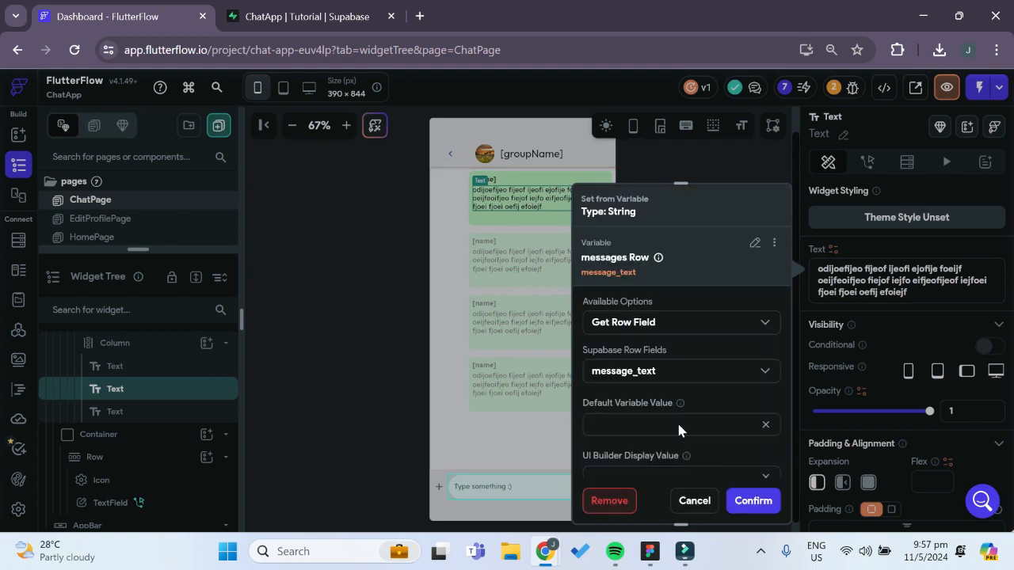
pyautogui.click(749, 498)
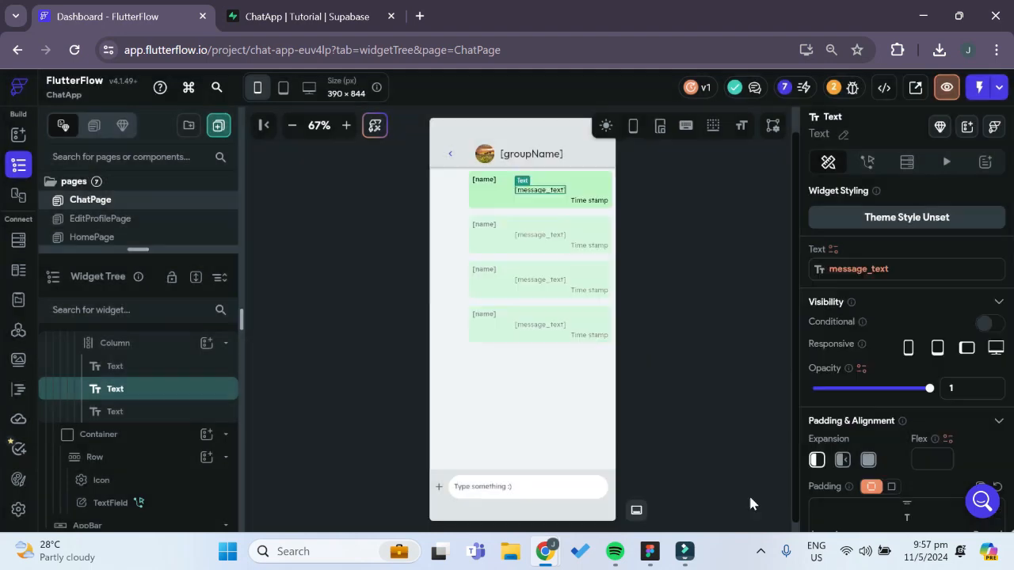
# Set the Time stamp text of the message bubble from the messages Row's created_at field
pyautogui.click(599, 204)
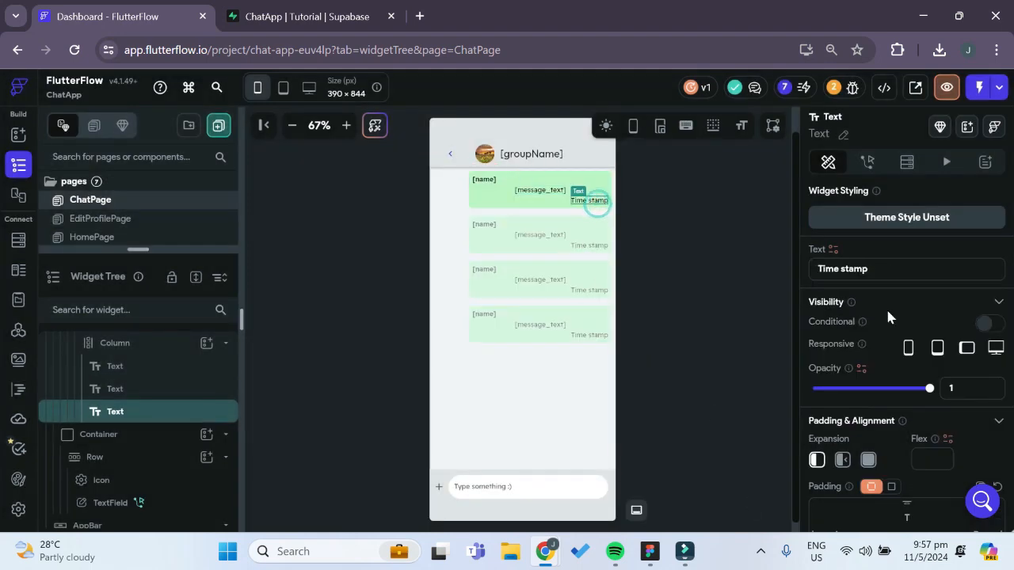
pyautogui.click(833, 251)
pyautogui.scroll(-3, 729, 388)
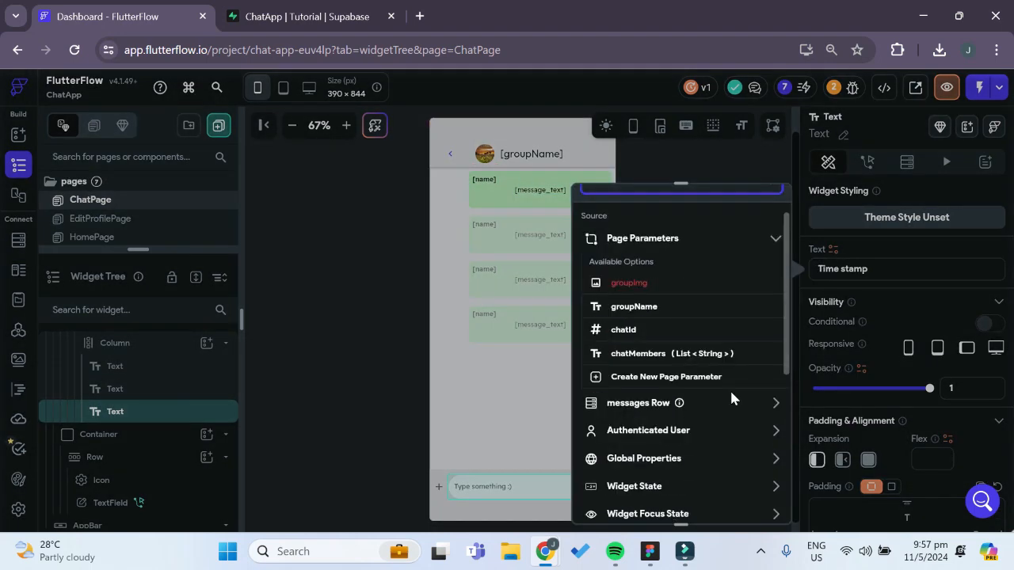
pyautogui.click(648, 346)
pyautogui.scroll(-1, 727, 408)
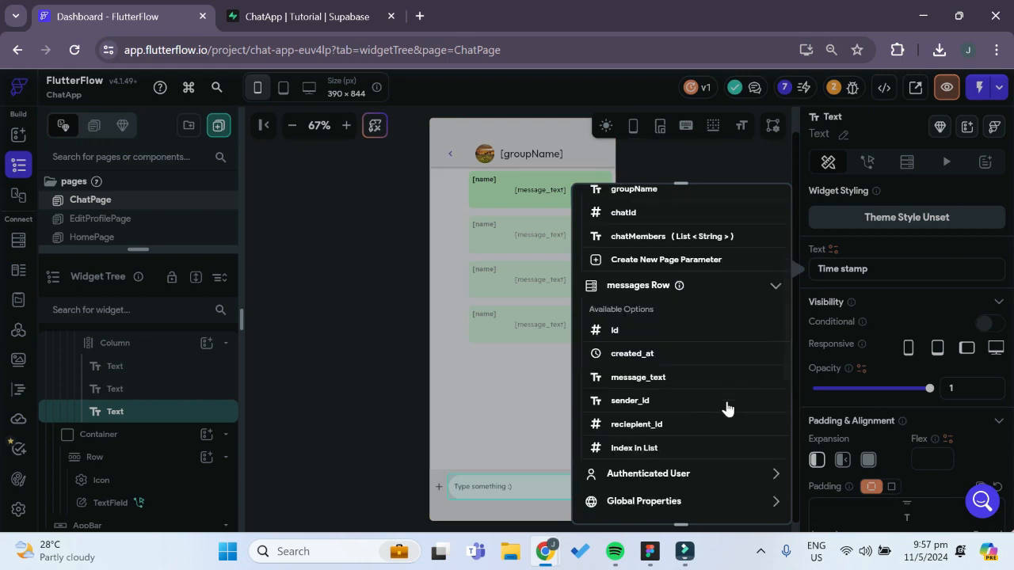
pyautogui.click(638, 354)
pyautogui.scroll(-1, 656, 381)
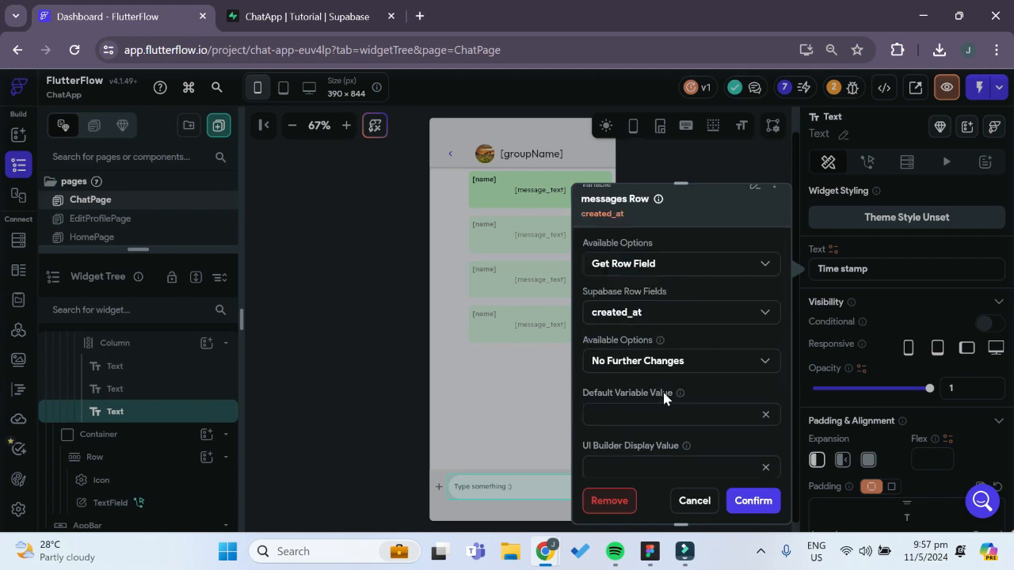
# Format the created_at variable with DateTime Format jm, set its default value to 0, and confirm the binding
pyautogui.click(685, 367)
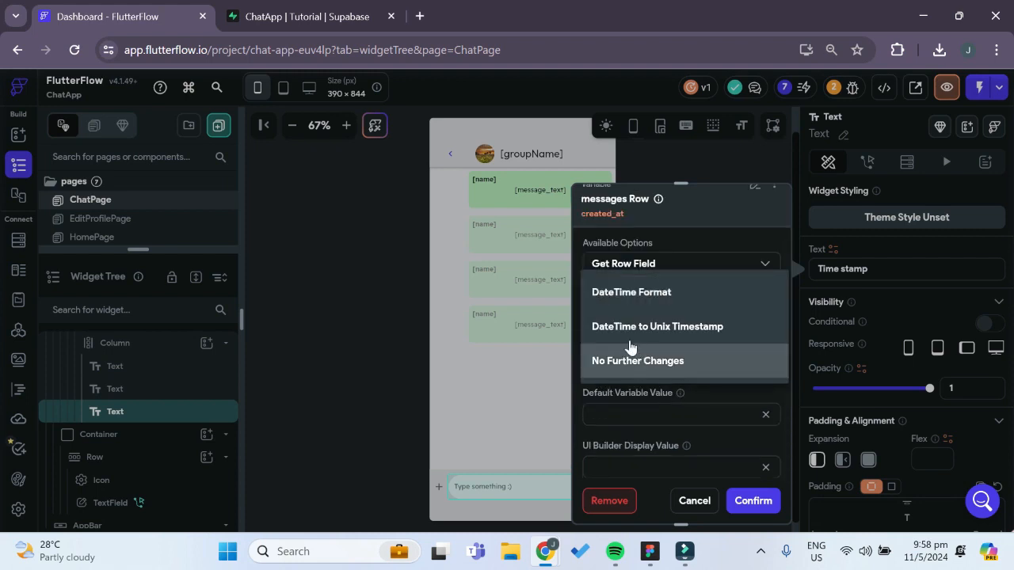
pyautogui.click(654, 292)
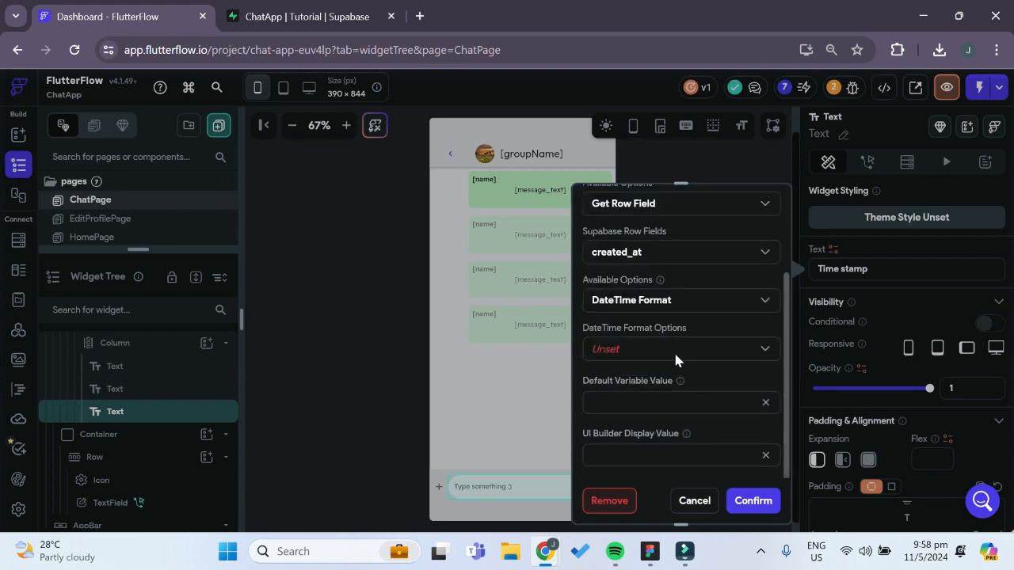
pyautogui.click(673, 350)
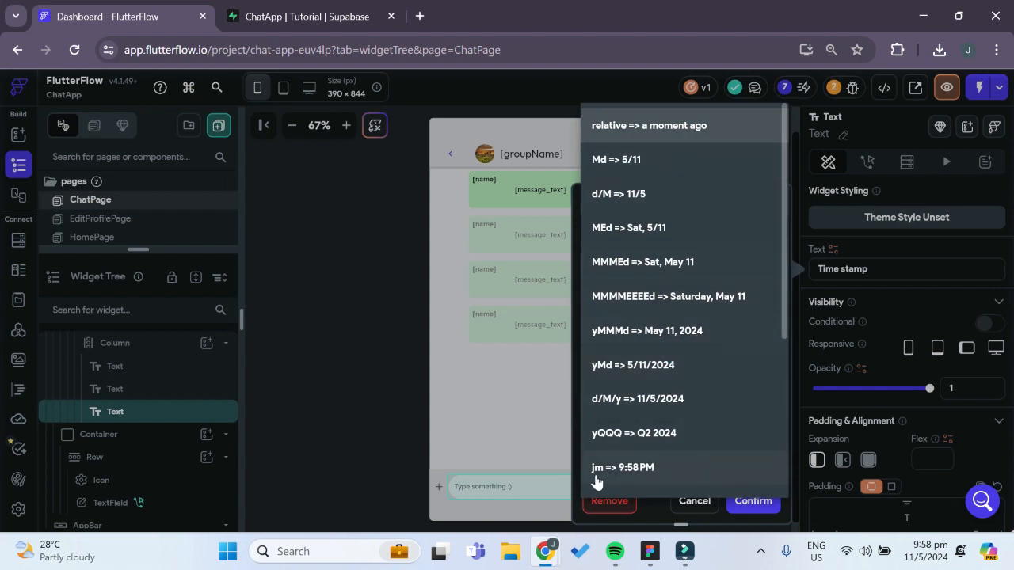
pyautogui.click(649, 469)
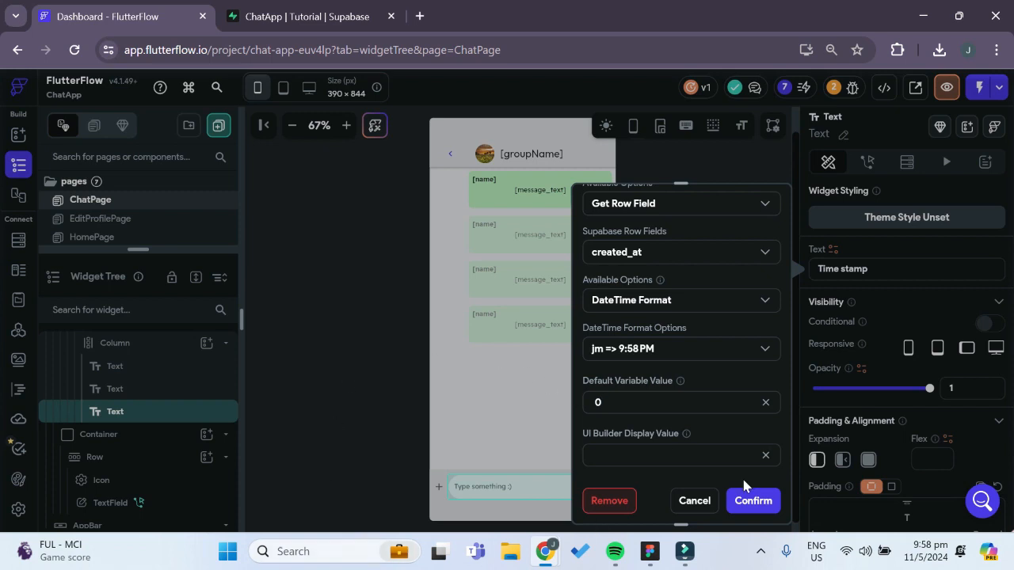
pyautogui.click(756, 501)
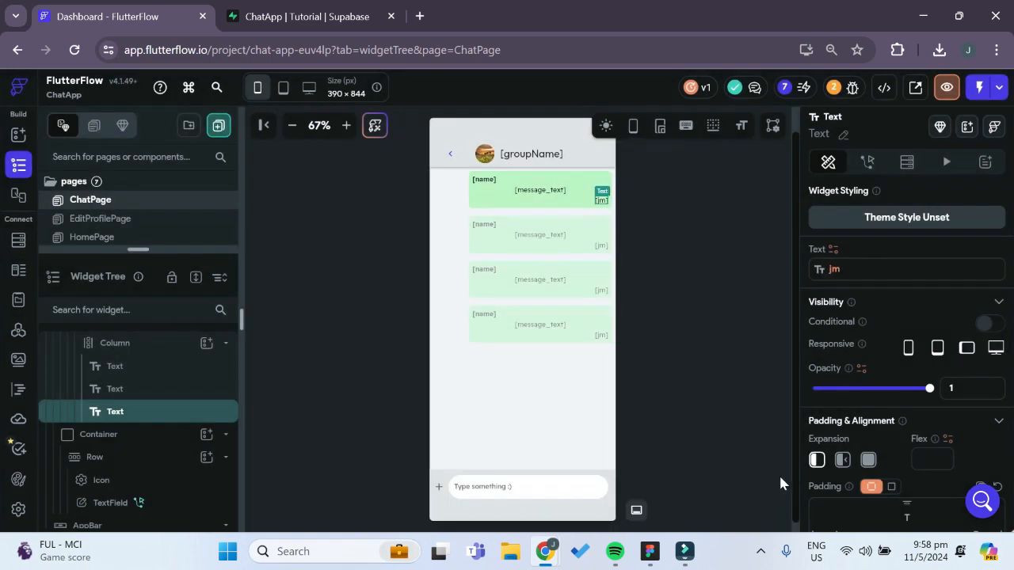
# Align the message_text widget to the middle left of the bubble, with X -1 and Y 0
pyautogui.click(530, 192)
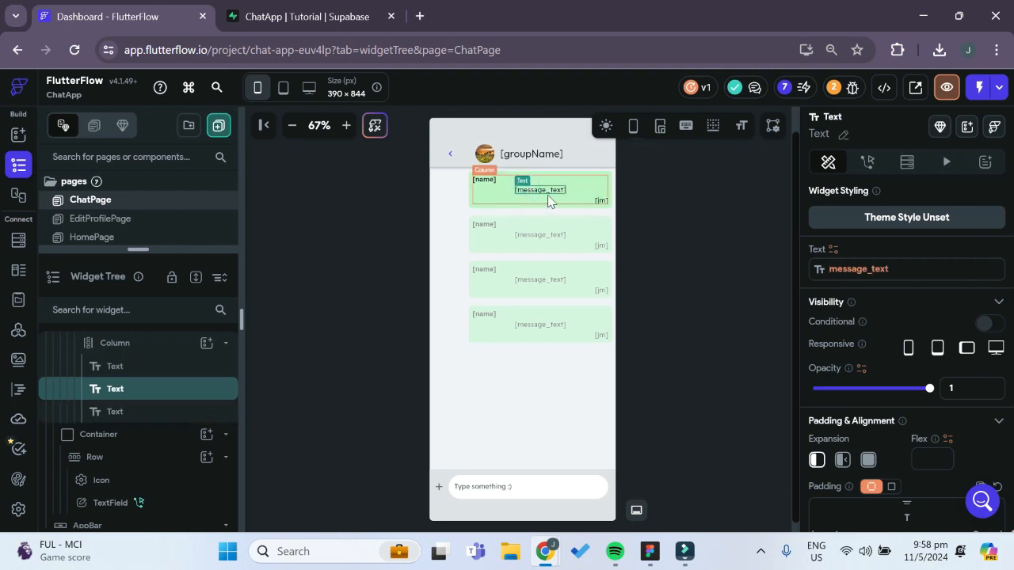
pyautogui.scroll(-3, 909, 400)
pyautogui.scroll(-1, 908, 400)
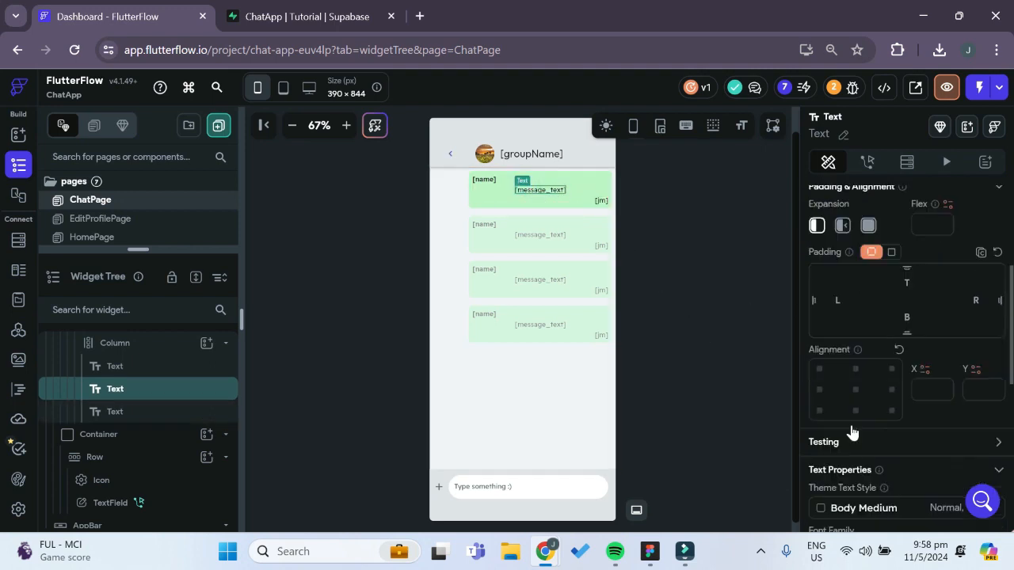
pyautogui.click(819, 389)
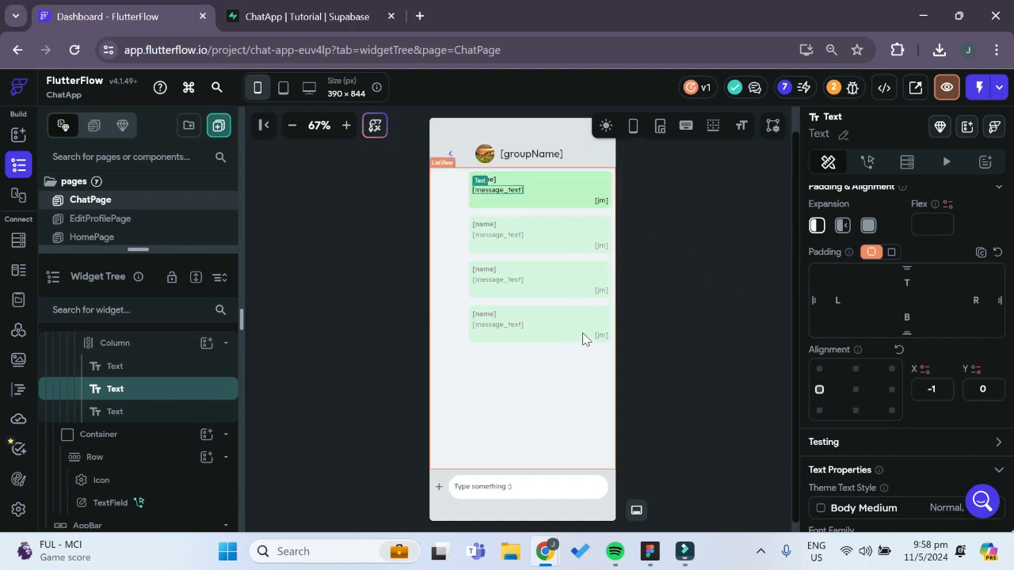
# Switch to the Chat App design in Figma to examine the Chat Room message bubbles, and return to FlutterFlow
pyautogui.scroll(-1, 659, 335)
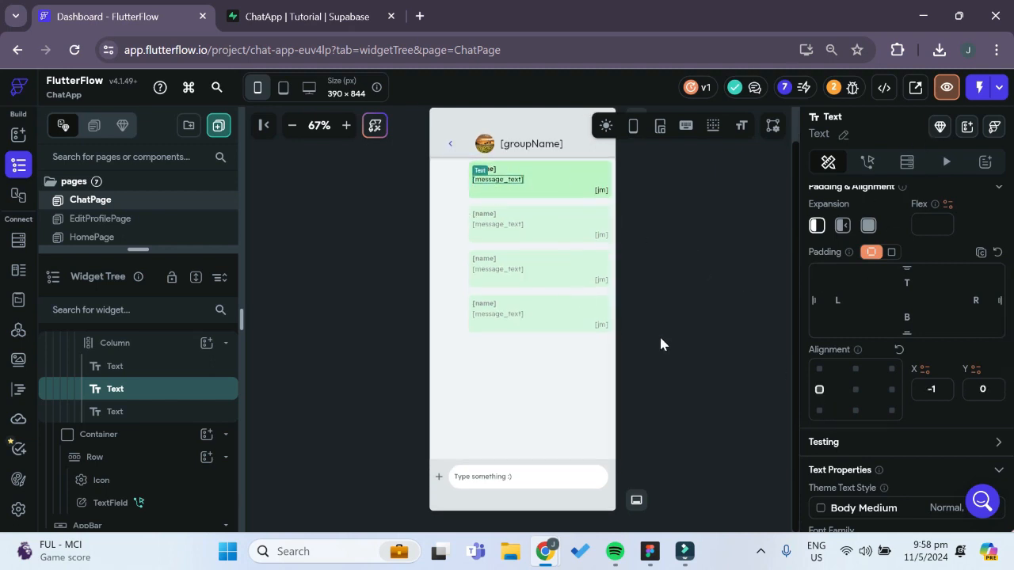
pyautogui.click(650, 551)
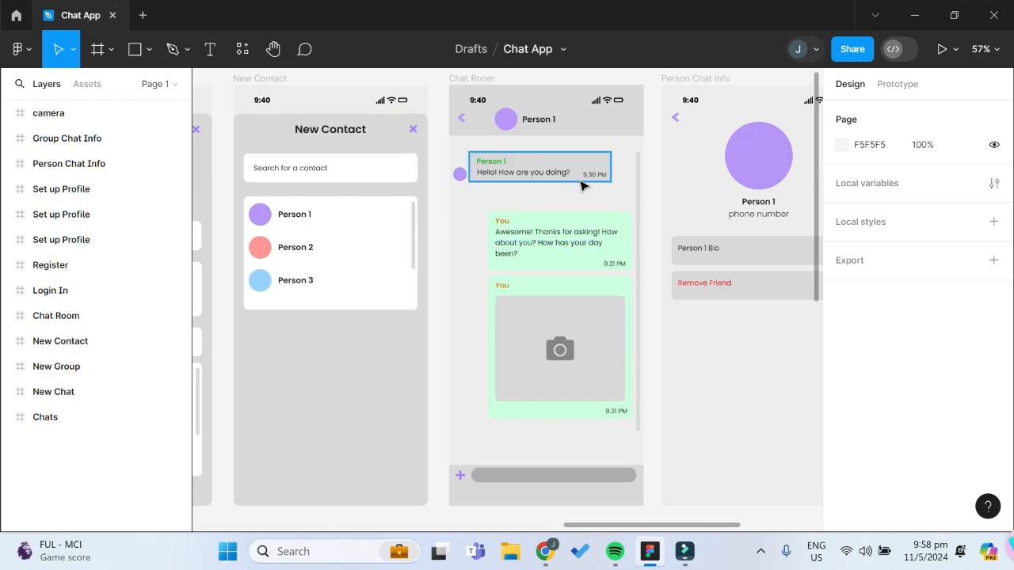
pyautogui.moveTo(545, 551)
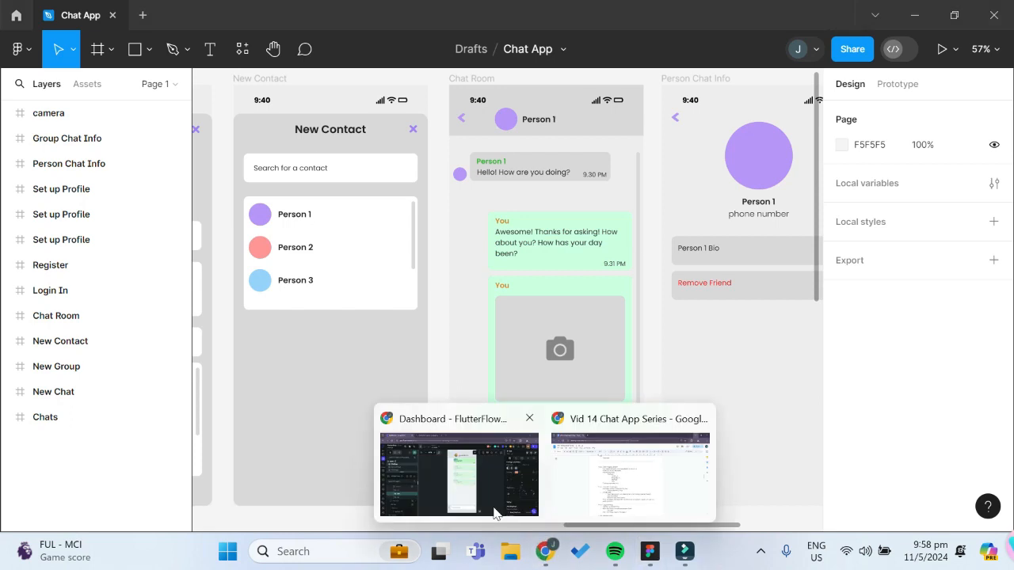
pyautogui.click(487, 507)
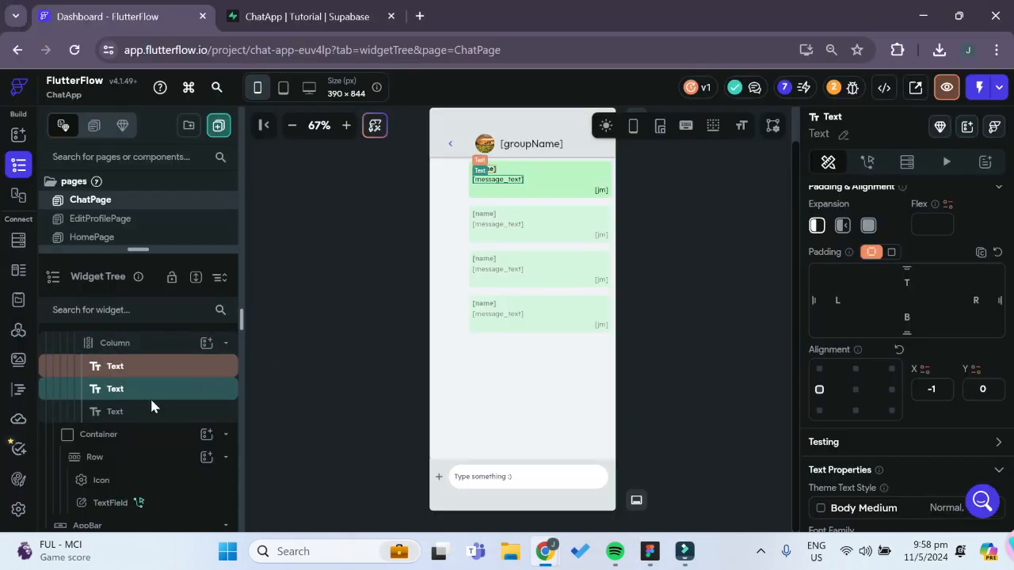
# Wrap the message bubble Container inside the ListView in a ConditionalBuilder
pyautogui.scroll(3, 151, 402)
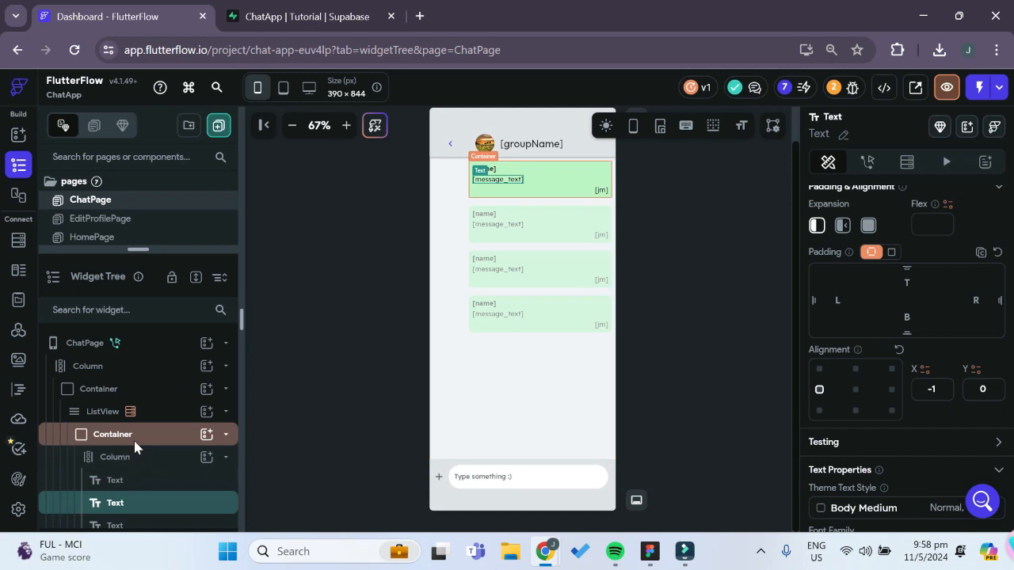
pyautogui.rightClick(135, 447)
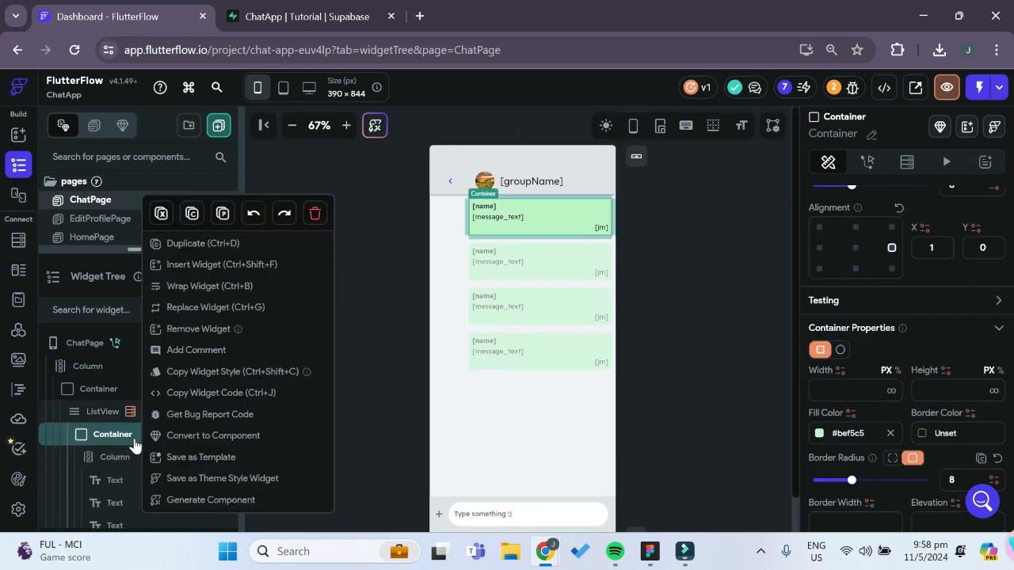
pyautogui.click(206, 287)
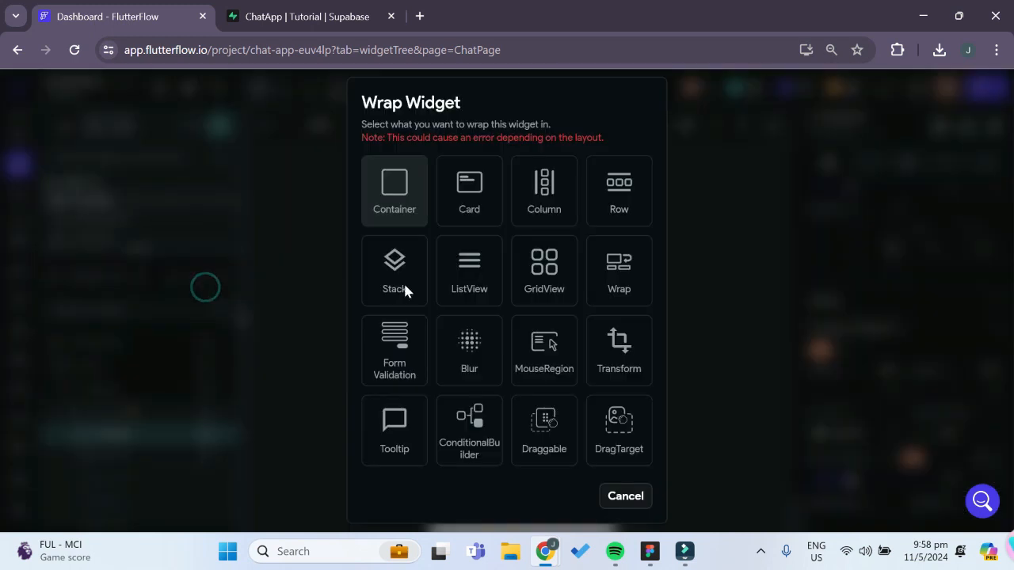
pyautogui.click(475, 443)
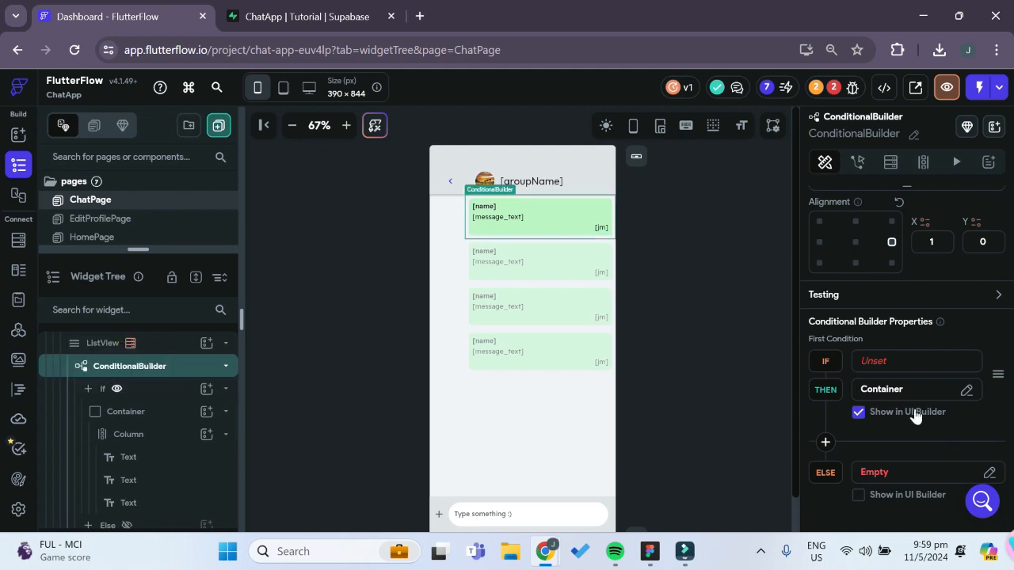
# Add a single condition to the ConditionalBuilder's IF, with the messages Row's sender_id as its first value
pyautogui.click(888, 363)
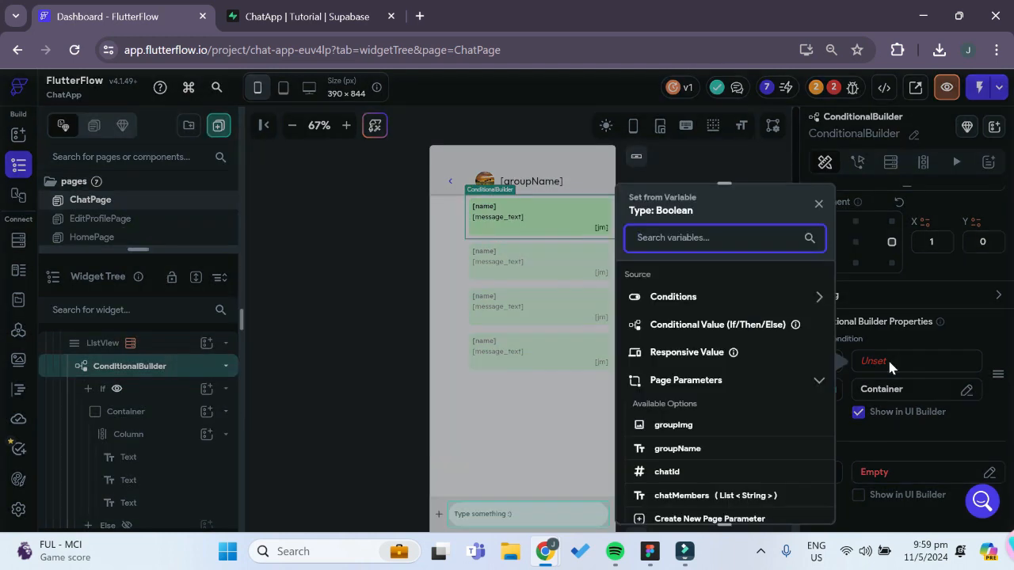
pyautogui.click(740, 301)
pyautogui.click(669, 341)
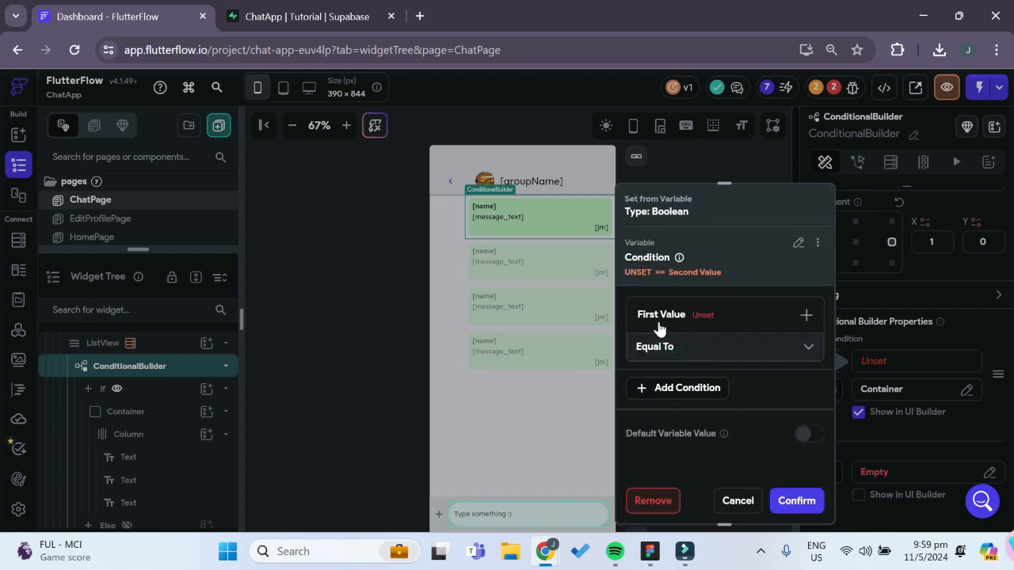
pyautogui.click(662, 315)
pyautogui.click(664, 339)
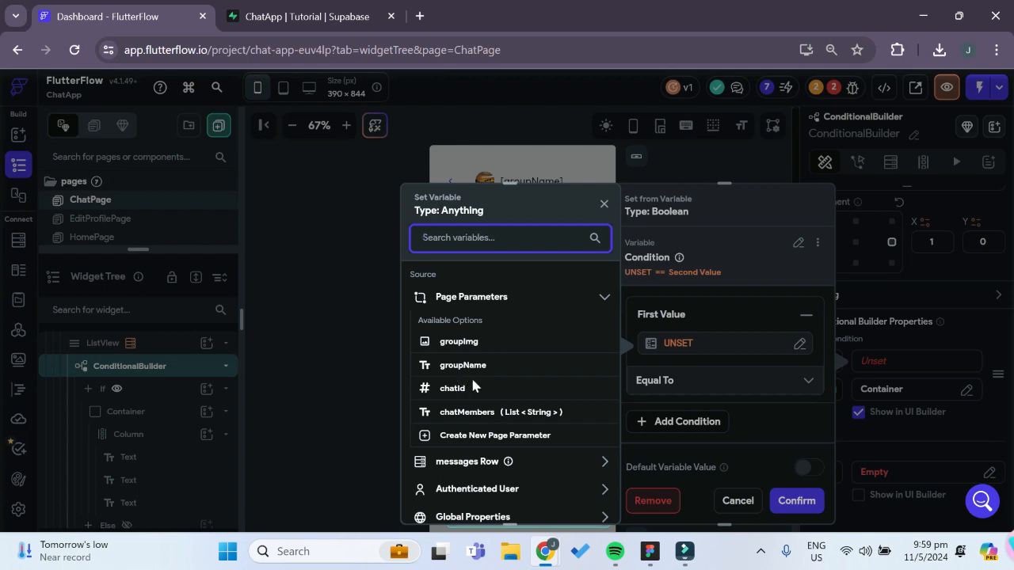
pyautogui.scroll(-1, 502, 424)
pyautogui.click(455, 403)
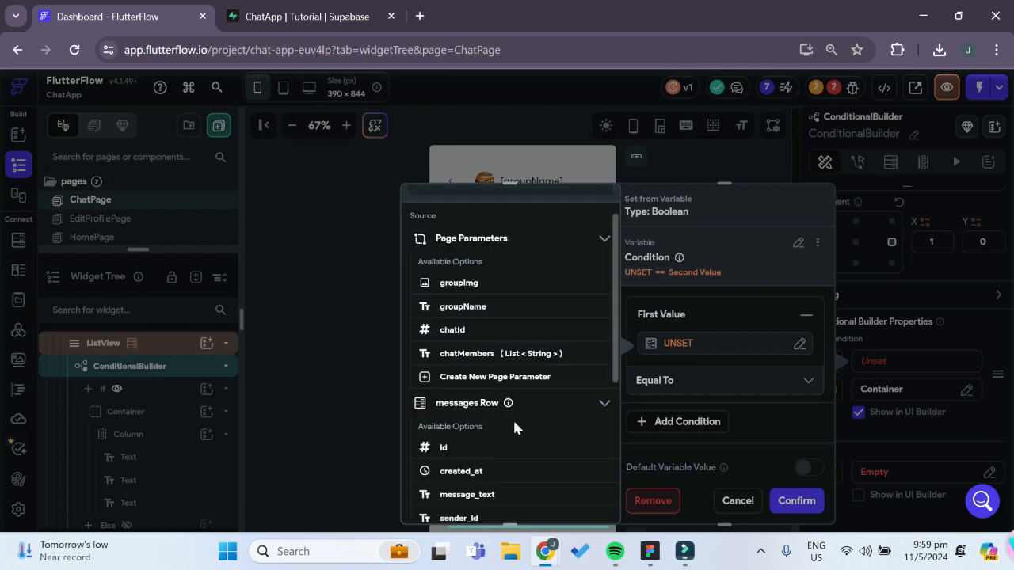
pyautogui.scroll(-1, 507, 428)
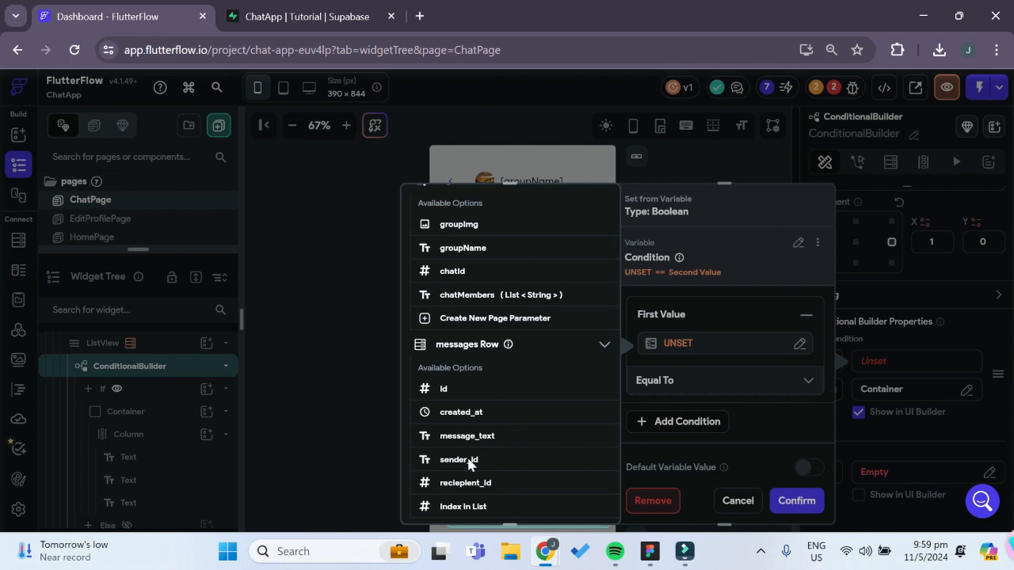
pyautogui.click(469, 461)
# Set the condition's second value to the Authenticated User's User ID, keeping Equal To, and confirm the condition
pyautogui.click(674, 412)
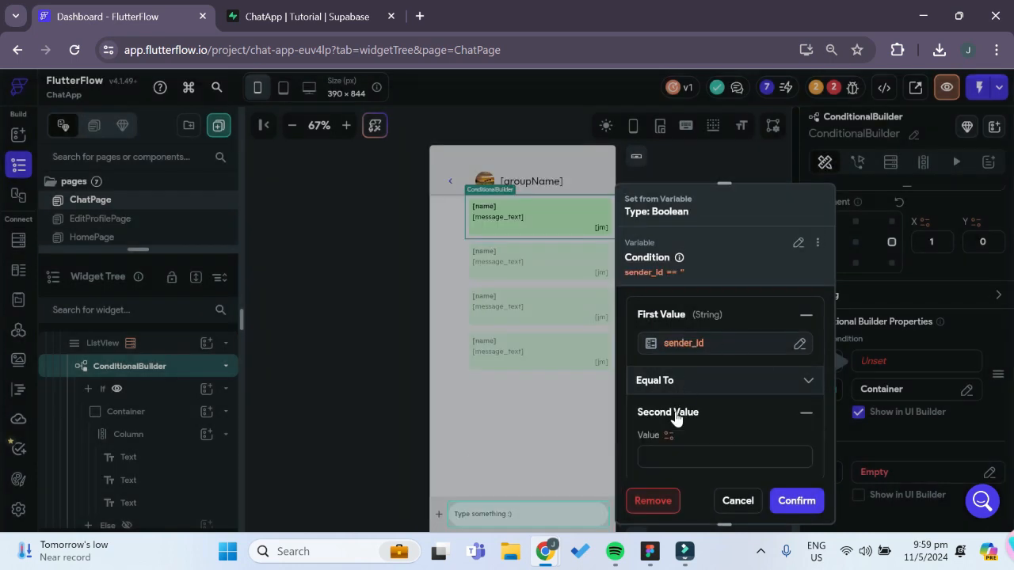
pyautogui.scroll(-2, 680, 428)
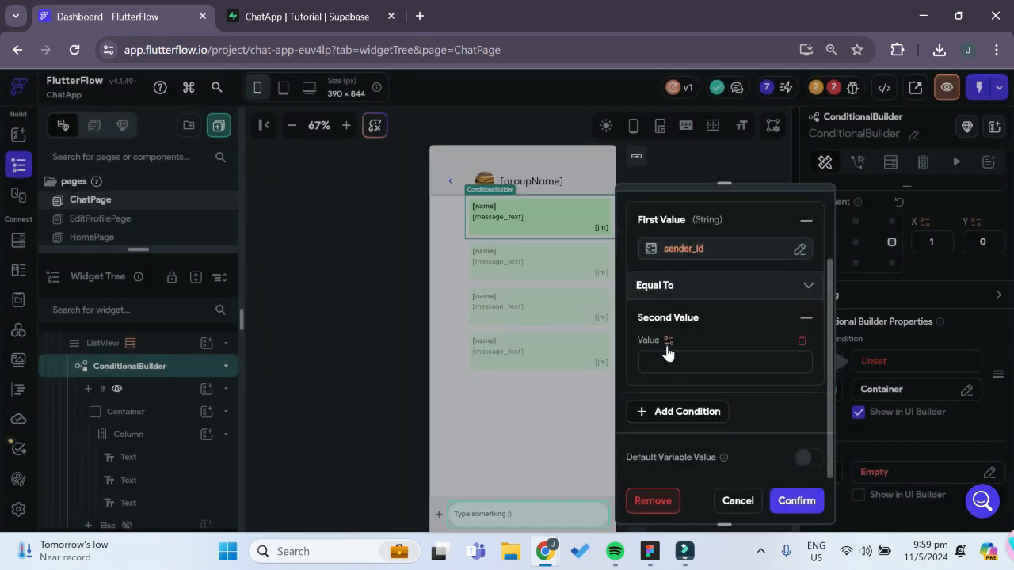
pyautogui.click(669, 341)
pyautogui.scroll(-1, 506, 463)
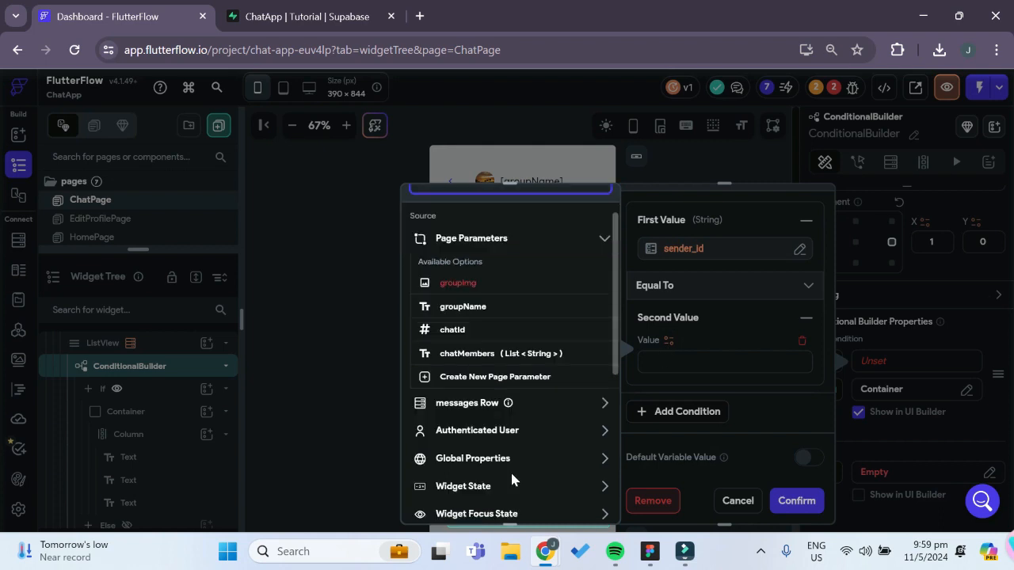
pyautogui.click(507, 438)
pyautogui.scroll(-1, 501, 457)
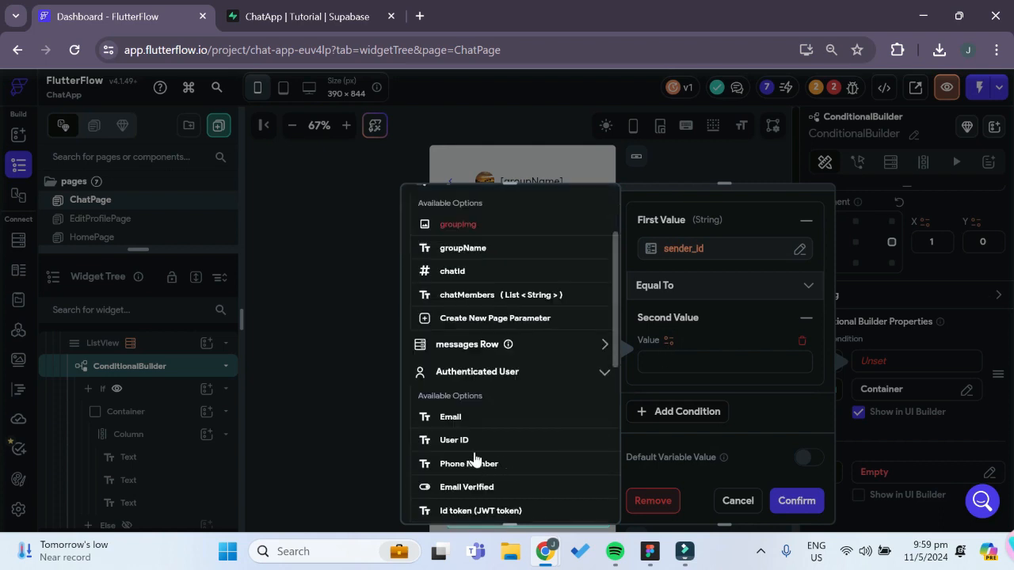
pyautogui.click(465, 442)
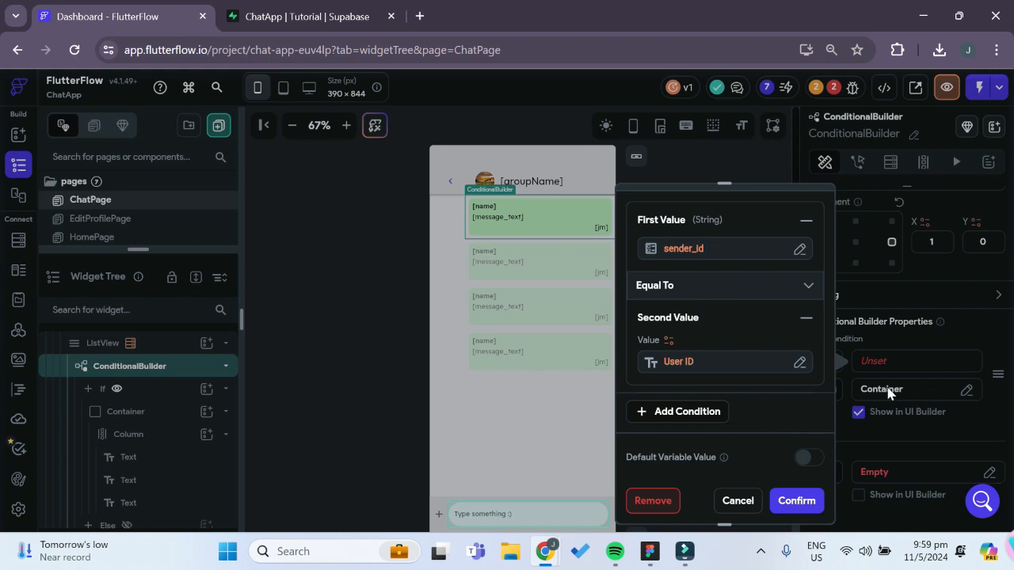
pyautogui.click(781, 502)
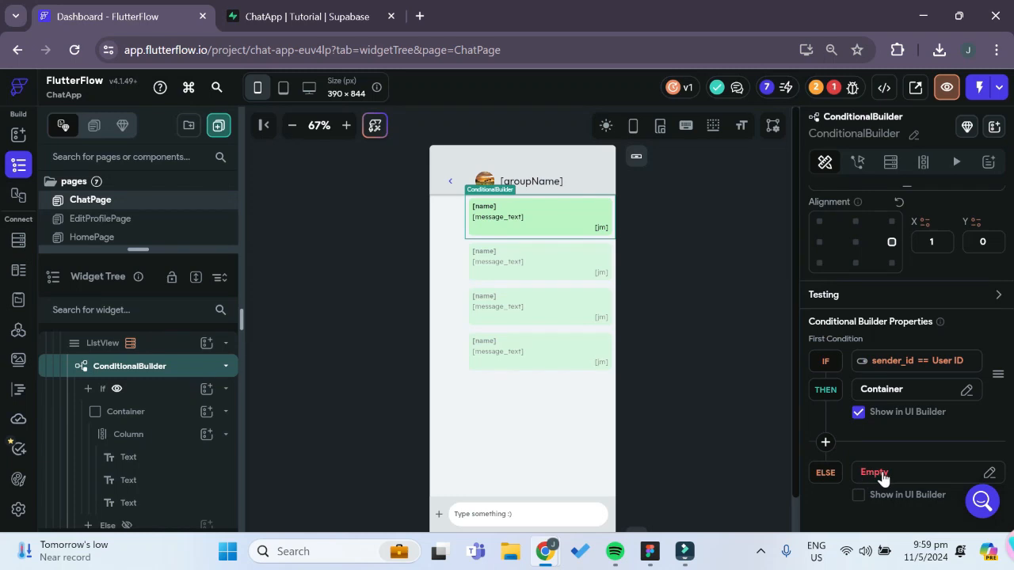
# Show the ConditionalBuilder's Else branch in the UI builder instead of the If branch
pyautogui.scroll(-2, 198, 450)
pyautogui.click(126, 408)
pyautogui.scroll(-1, 200, 442)
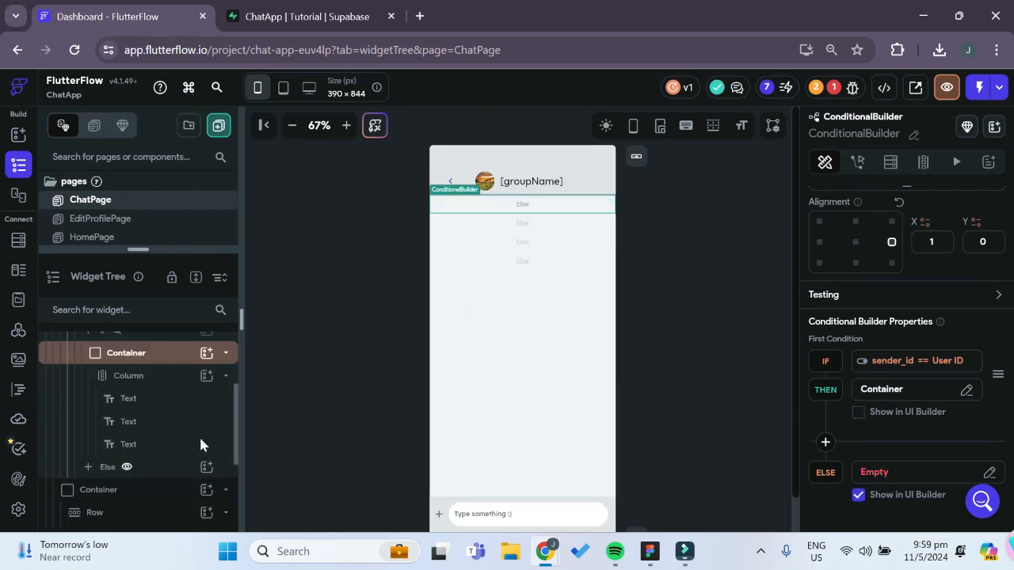
# Copy the message bubble Container from the ConditionalBuilder's If branch and paste it into the Else branch
pyautogui.scroll(2, 170, 408)
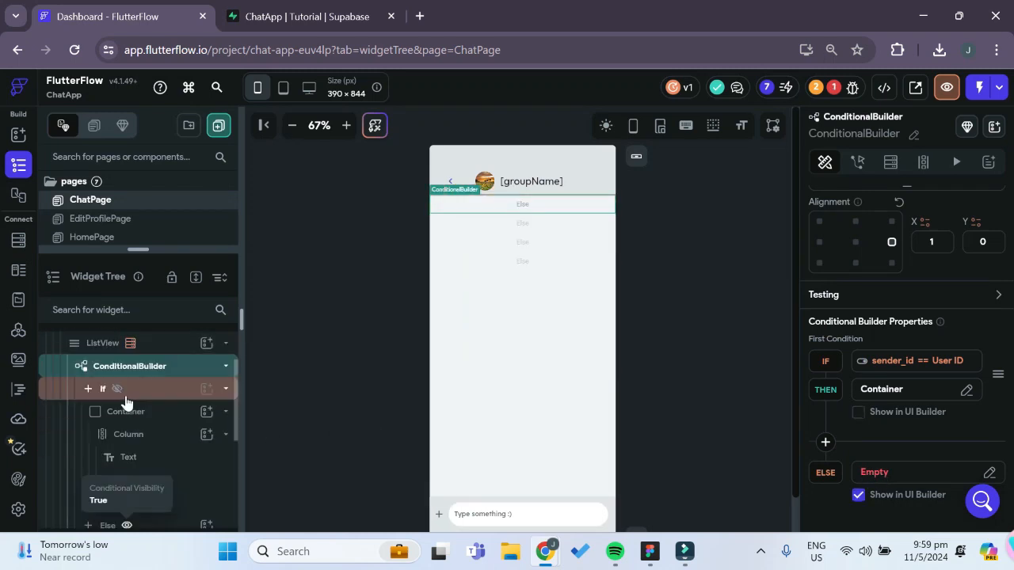
pyautogui.rightClick(117, 418)
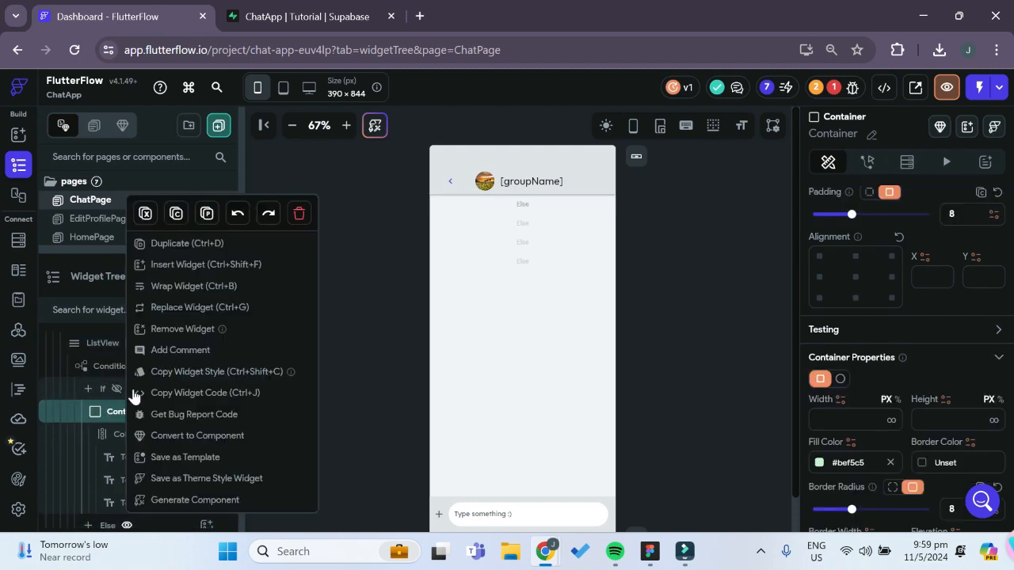
pyautogui.click(176, 213)
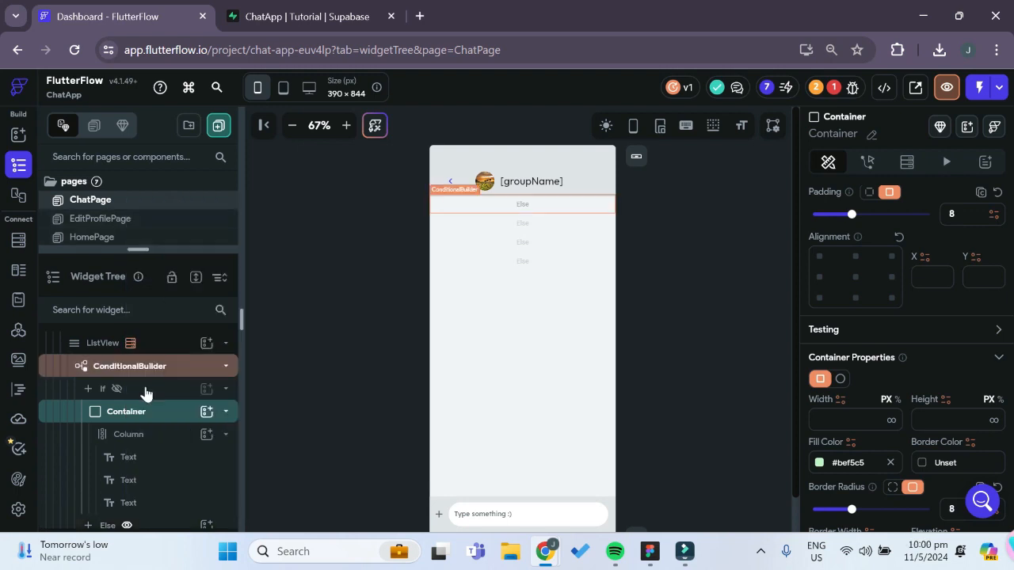
pyautogui.scroll(-3, 158, 443)
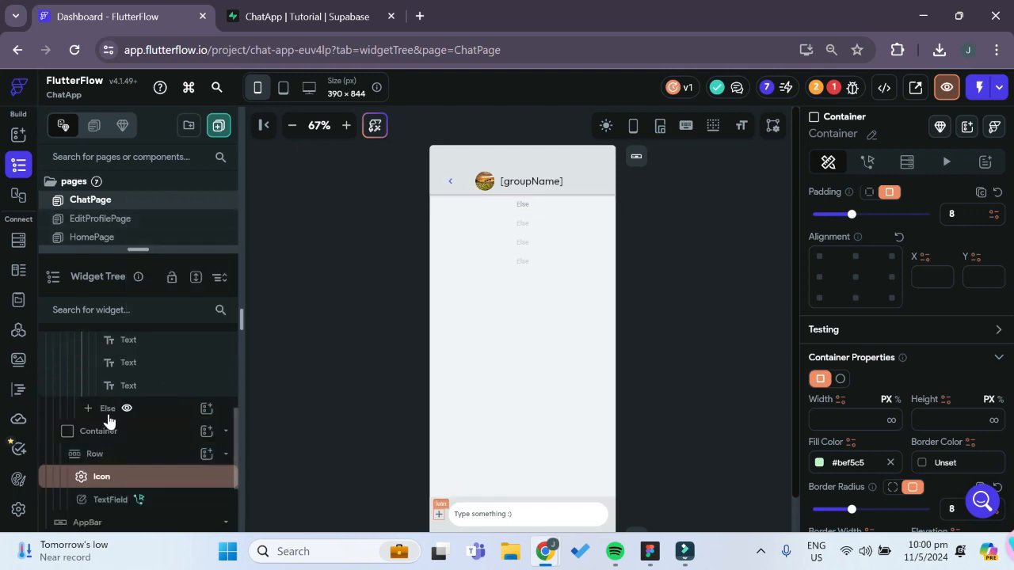
pyautogui.click(108, 409)
pyautogui.rightClick(109, 409)
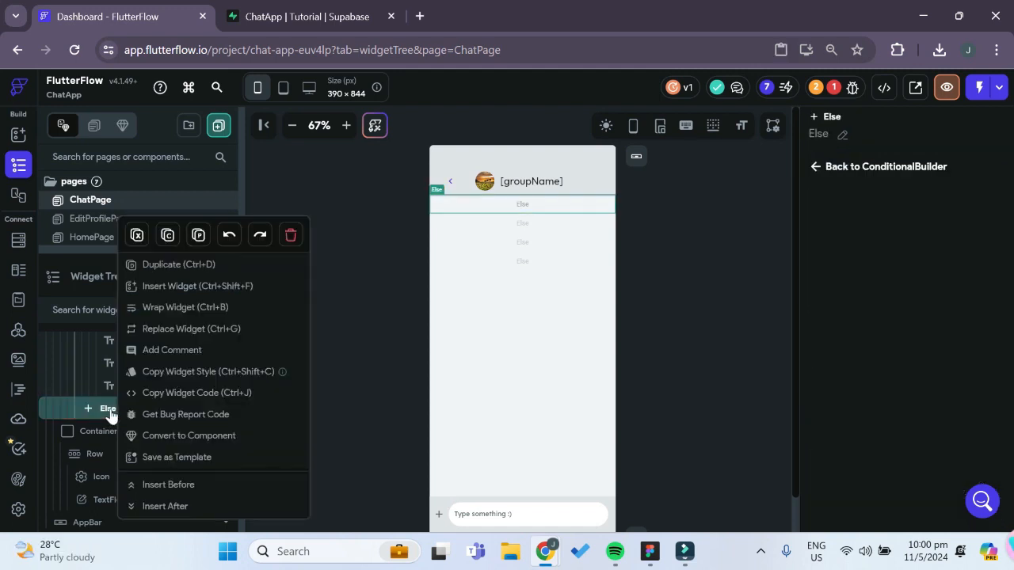
pyautogui.click(198, 236)
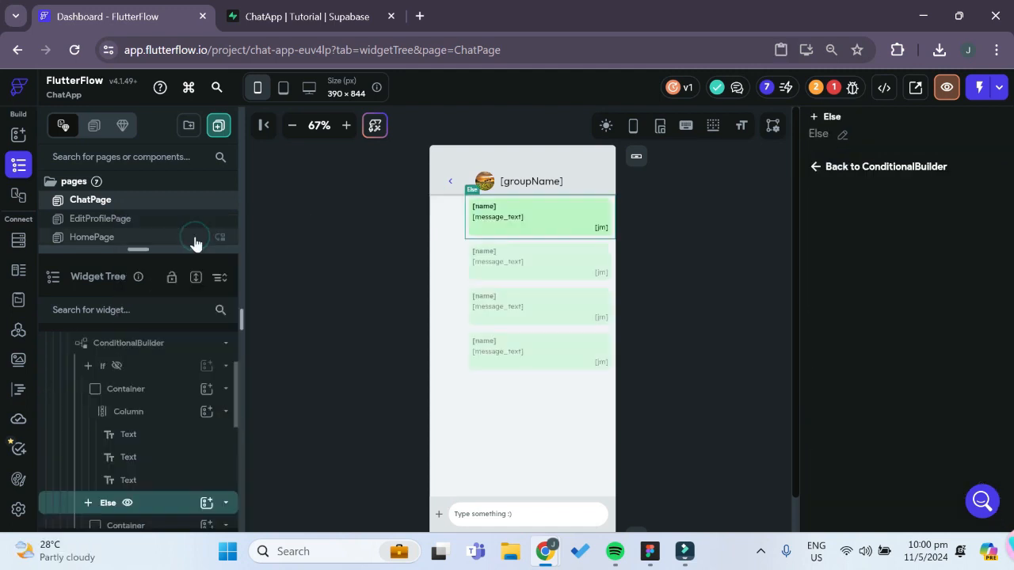
# Set the Else branch Container's fill color to the theme color Alternate and its alignment to X -1, Y 0
pyautogui.click(546, 222)
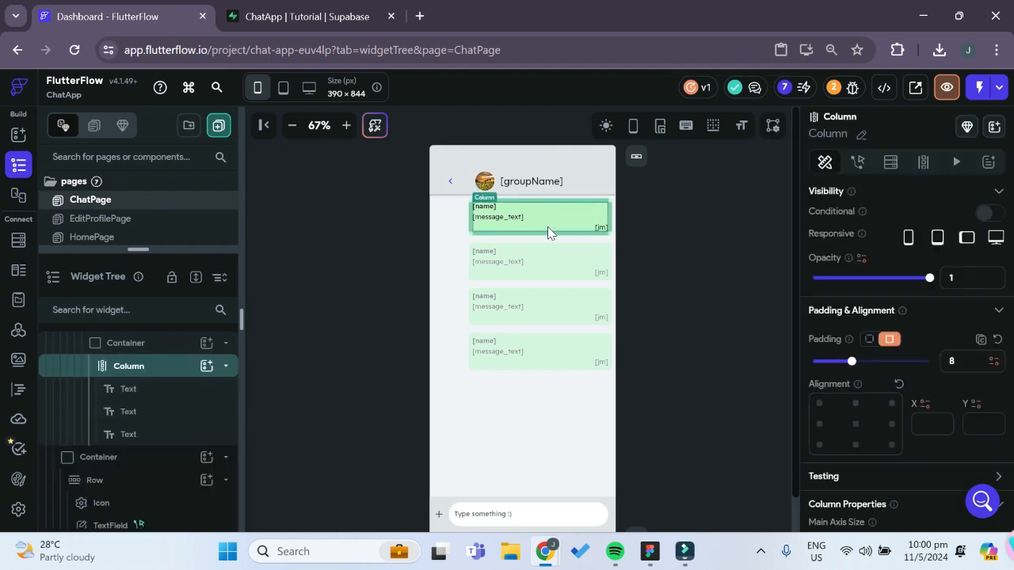
pyautogui.click(548, 229)
pyautogui.click(141, 343)
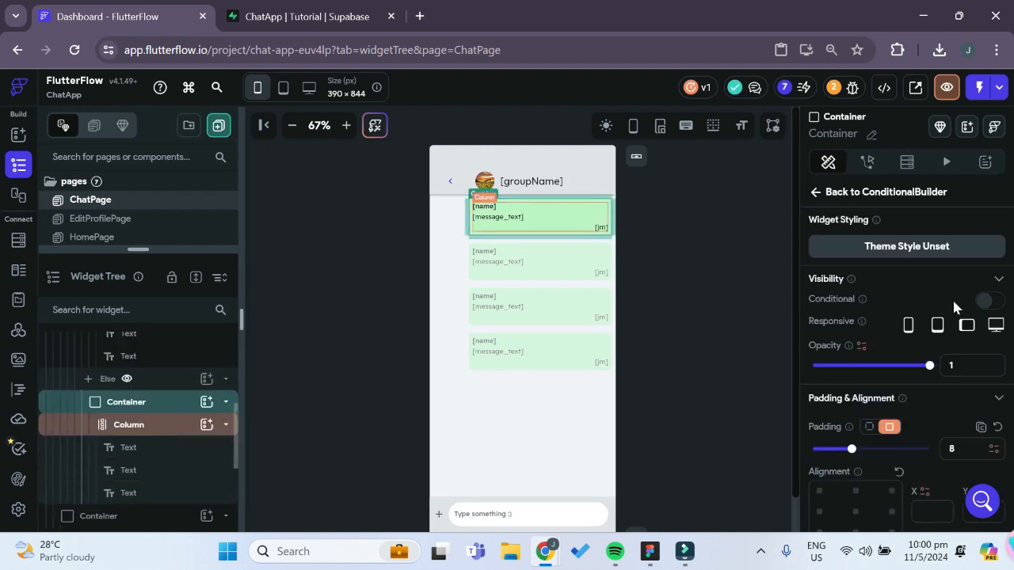
pyautogui.scroll(-8, 889, 366)
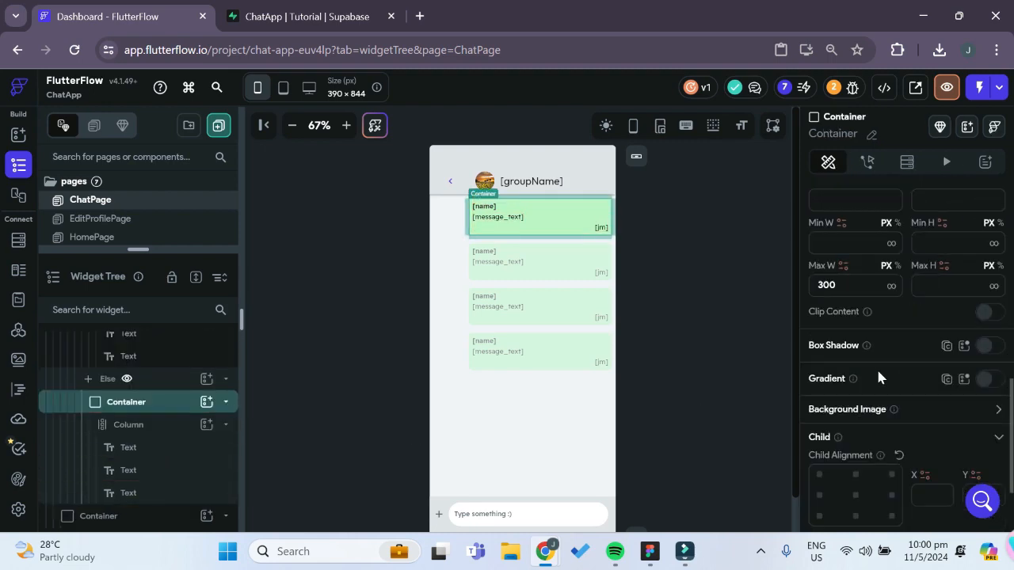
pyautogui.scroll(-2, 876, 368)
pyautogui.scroll(5, 874, 373)
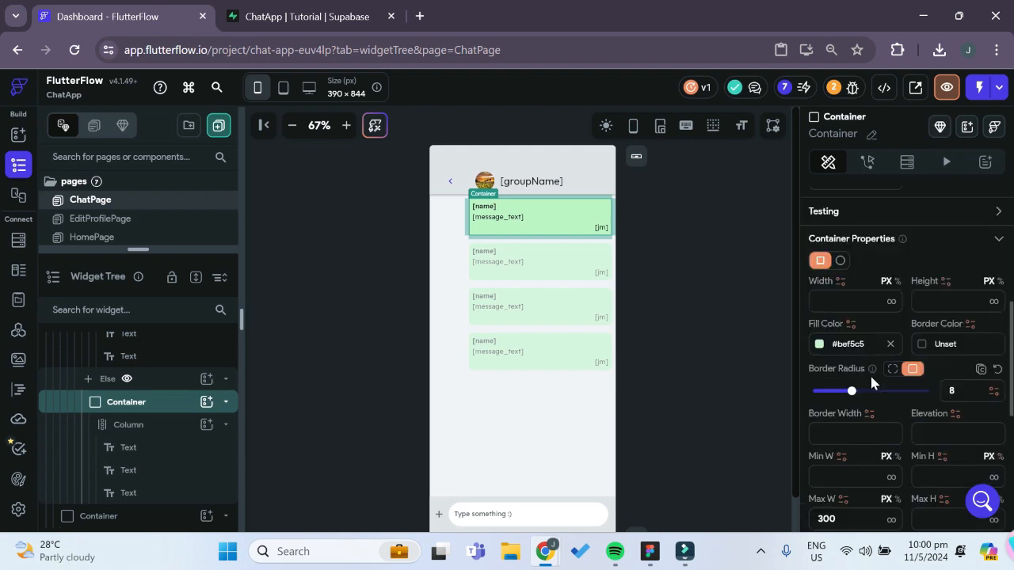
pyautogui.click(820, 345)
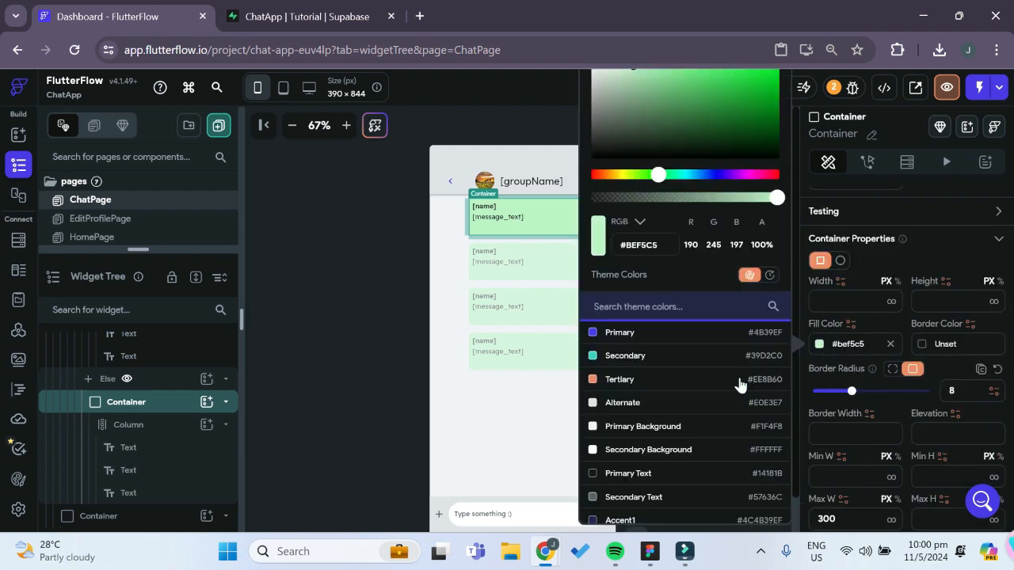
pyautogui.click(648, 403)
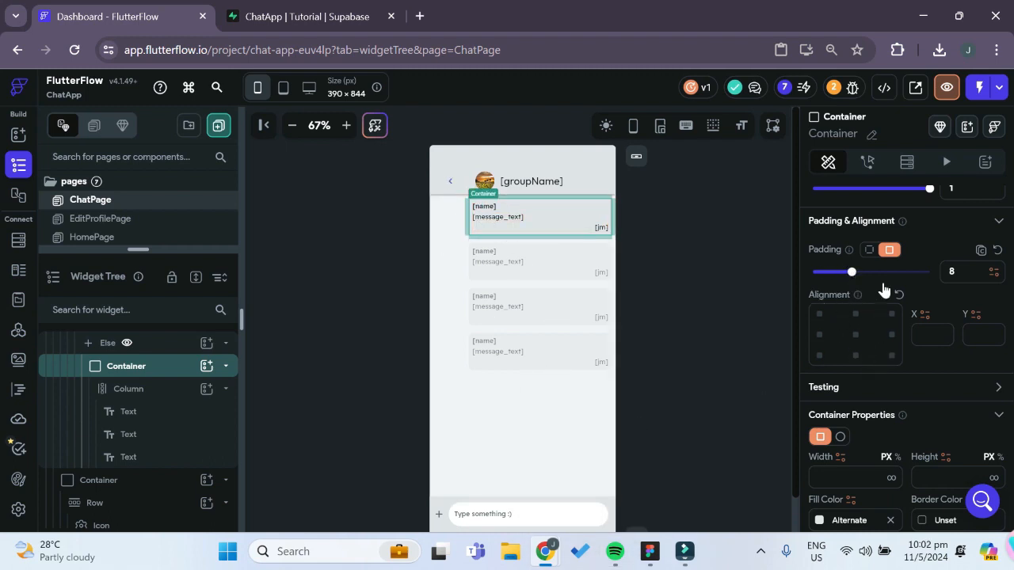
pyautogui.click(820, 336)
pyautogui.click(821, 334)
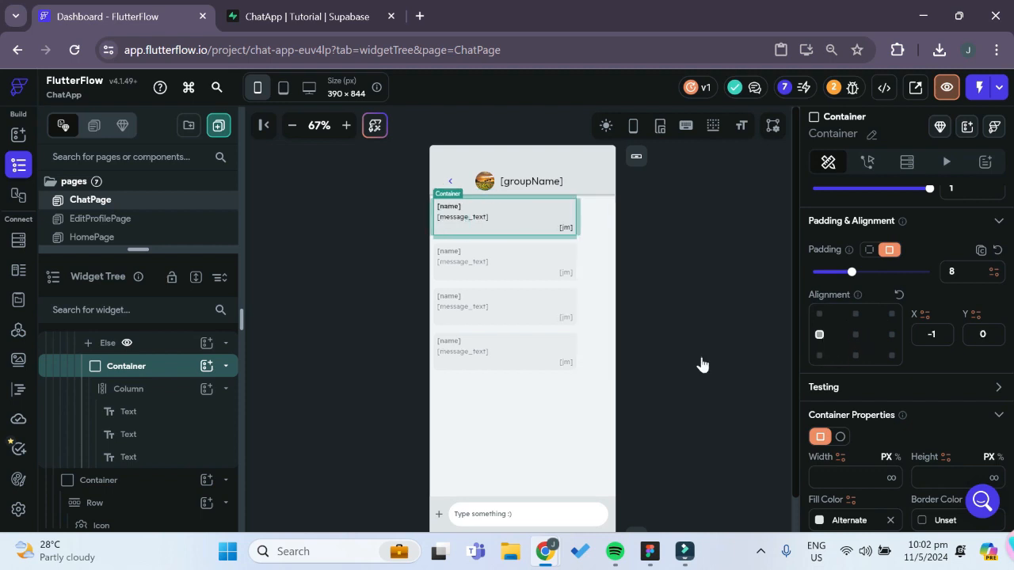
# Check the Chat Room design in Figma, return to FlutterFlow and wrap the Else branch's Container in a Row
pyautogui.click(650, 552)
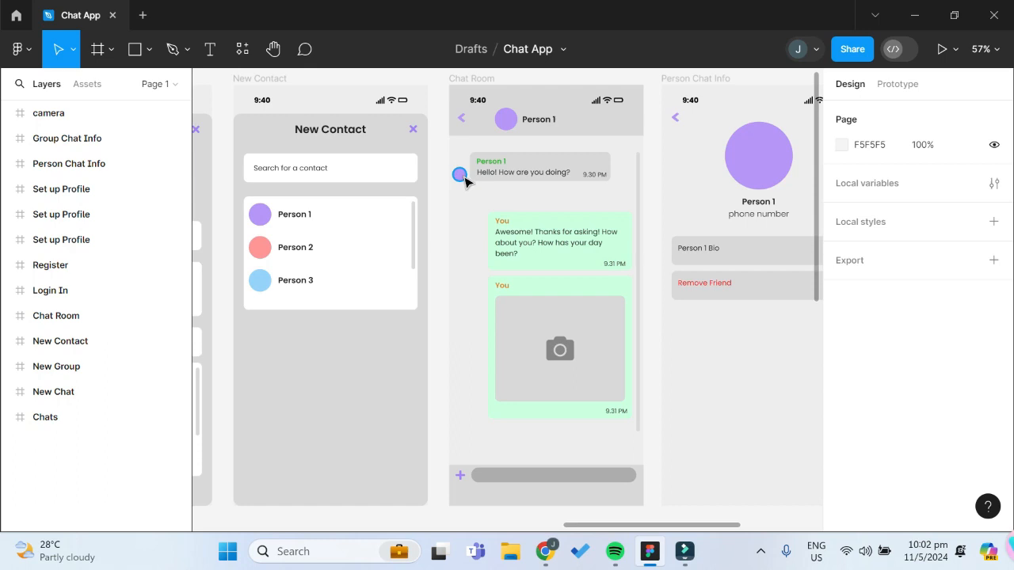
pyautogui.moveTo(545, 551)
pyautogui.click(490, 479)
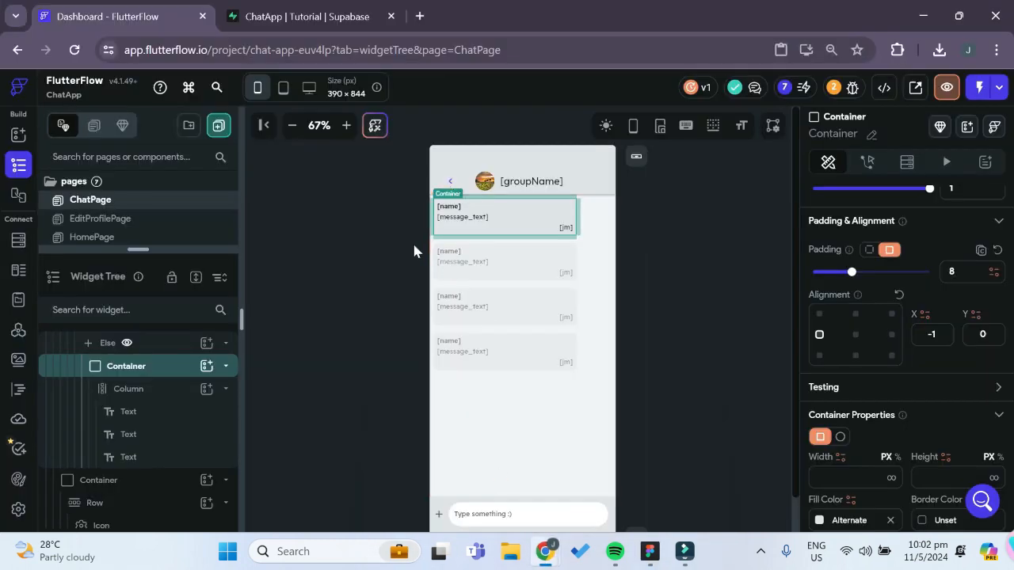
pyautogui.rightClick(134, 373)
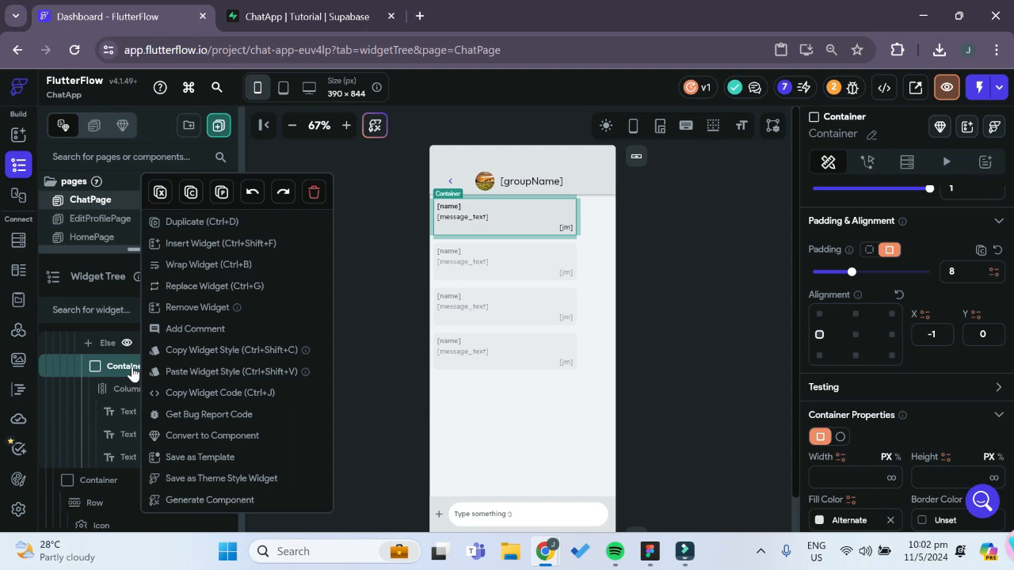
pyautogui.click(229, 266)
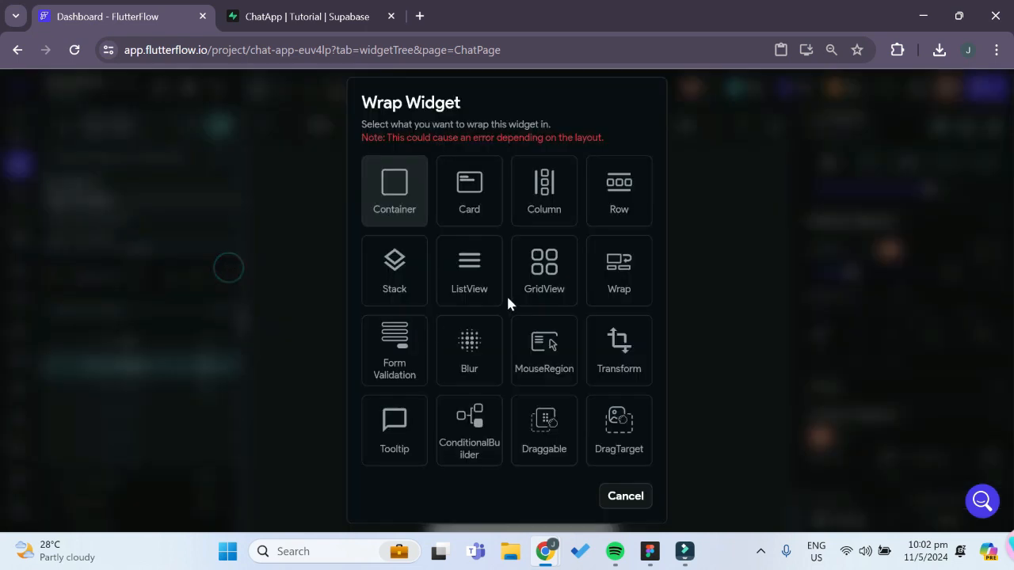
pyautogui.click(612, 212)
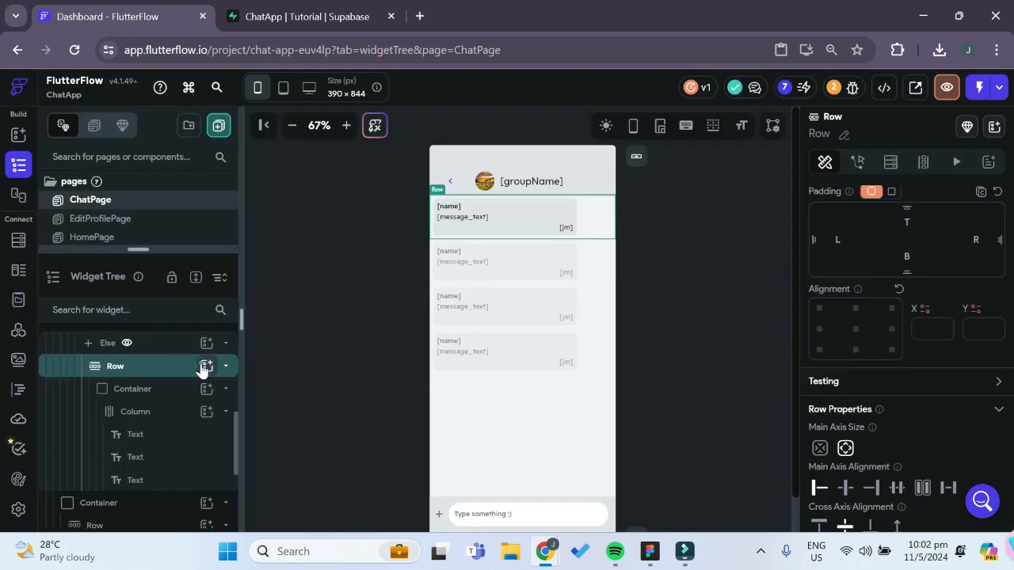
# Add a CircleImage with a 30 px diameter to the Else branch's Row and place it before the Container
pyautogui.click(205, 366)
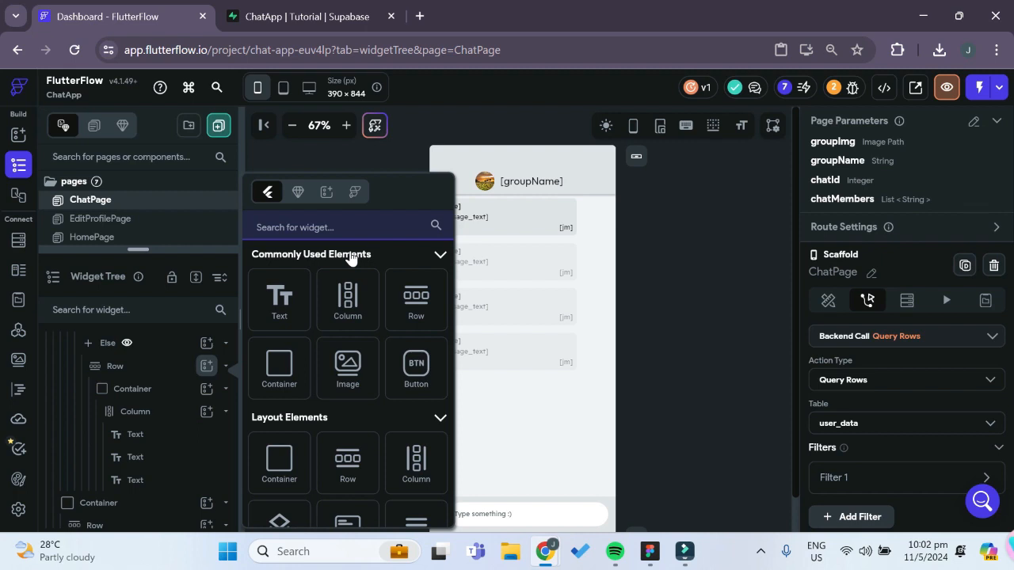
pyautogui.write('circle')
pyautogui.click(280, 317)
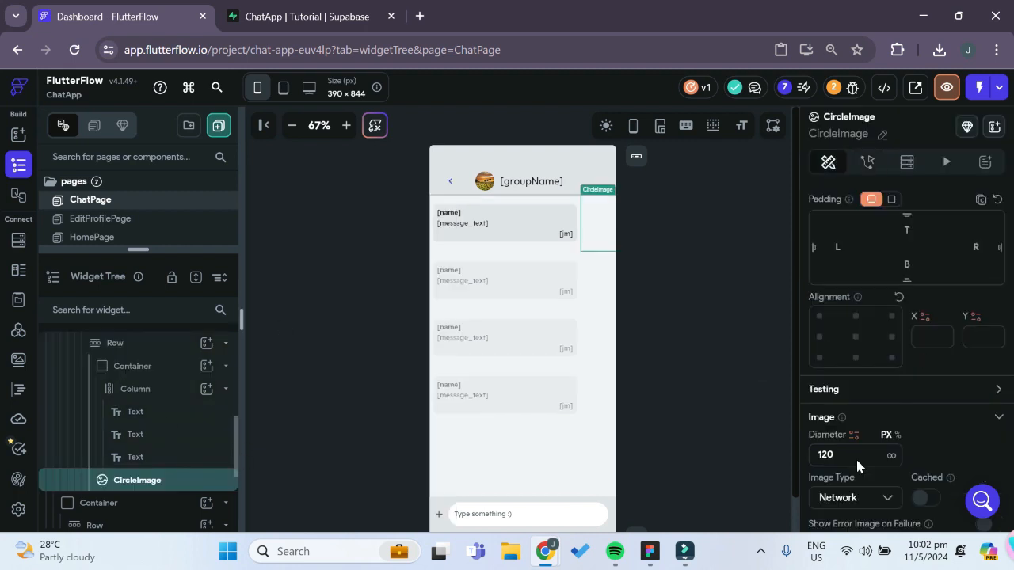
pyautogui.doubleClick(815, 454)
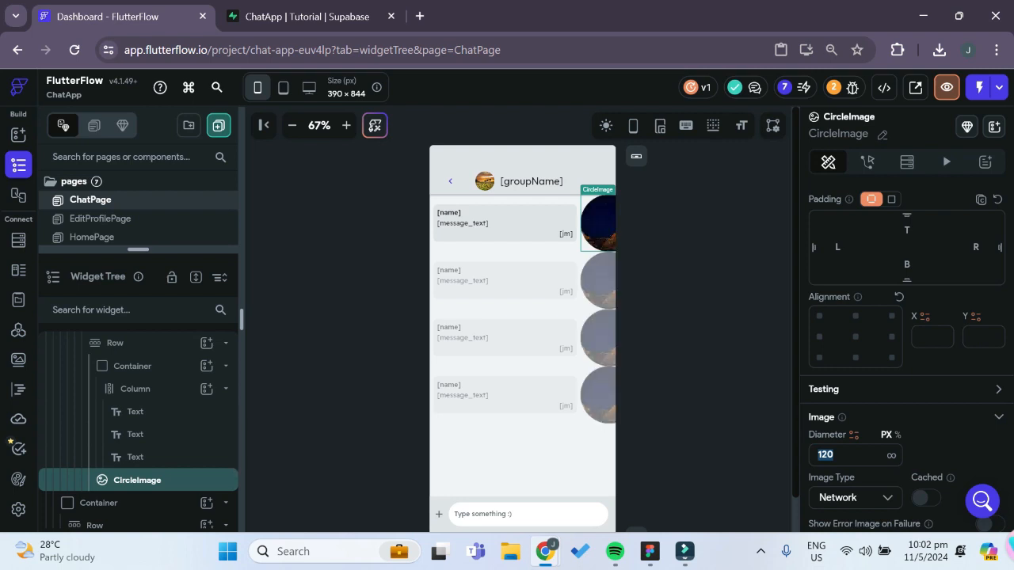
pyautogui.write('30')
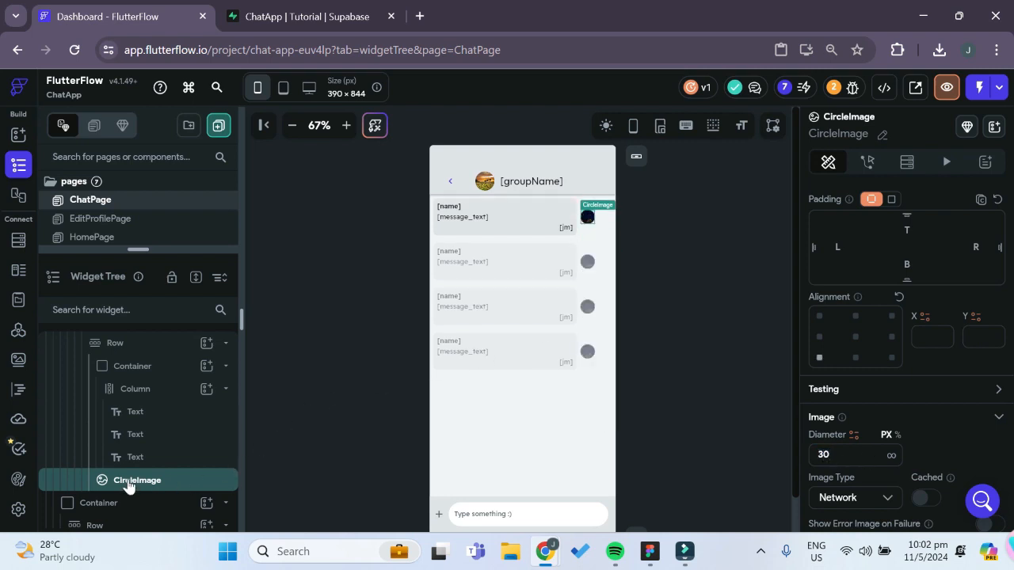
pyautogui.moveTo(132, 475); pyautogui.dragTo(139, 347)
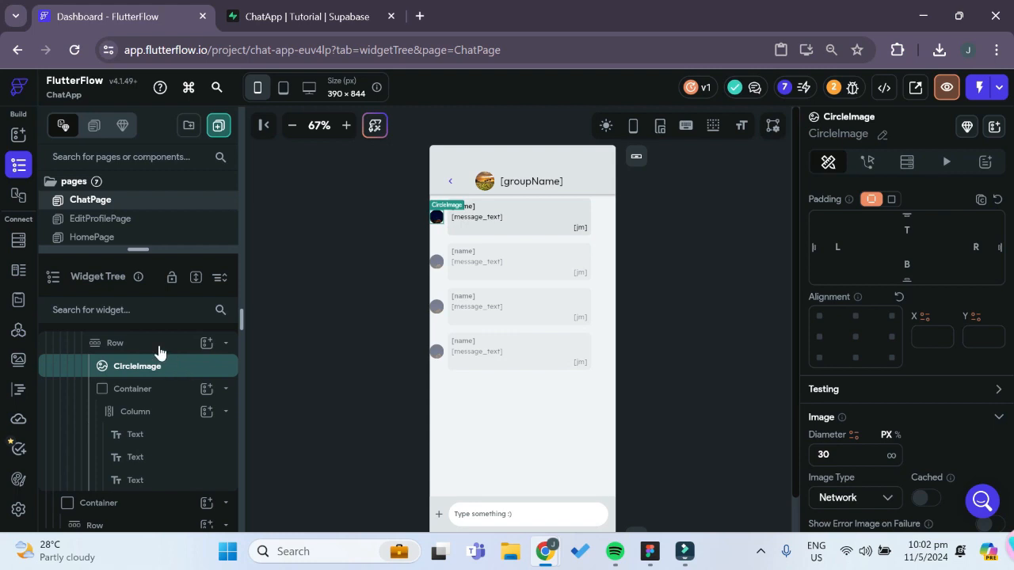
# Set the cross axis alignment of the Else branch's Row to End
pyautogui.click(159, 351)
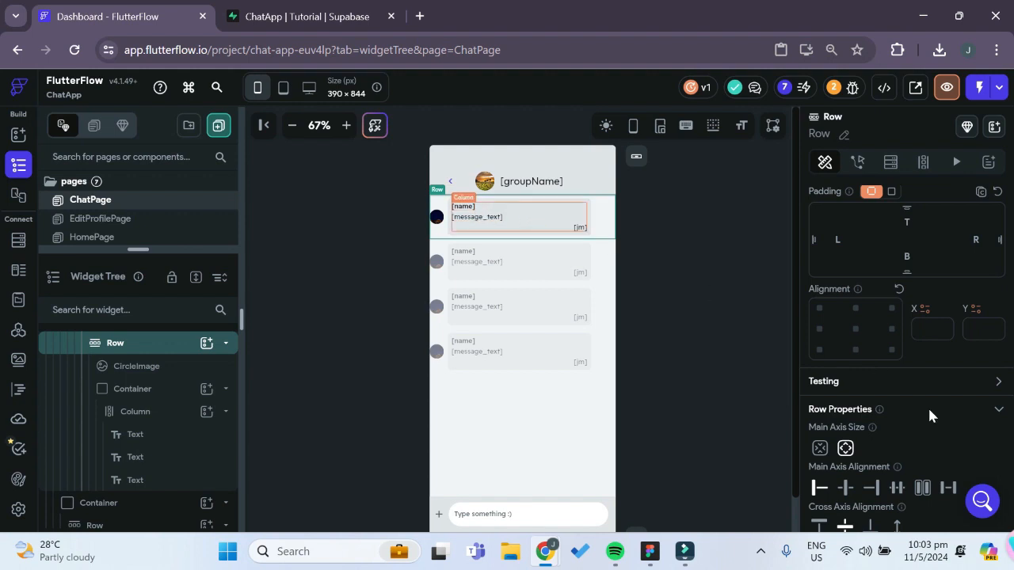
pyautogui.scroll(-2, 890, 419)
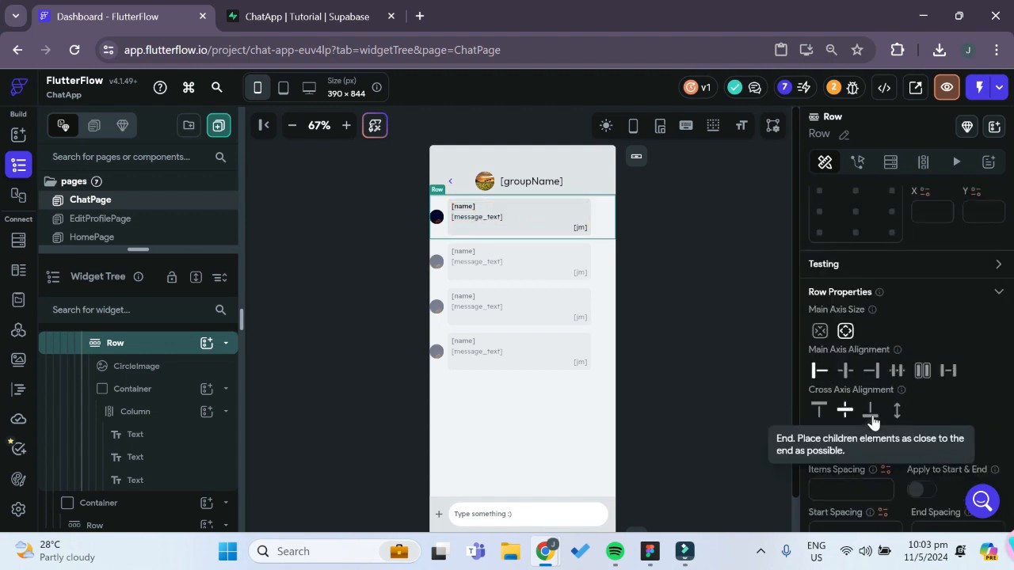
pyautogui.click(871, 412)
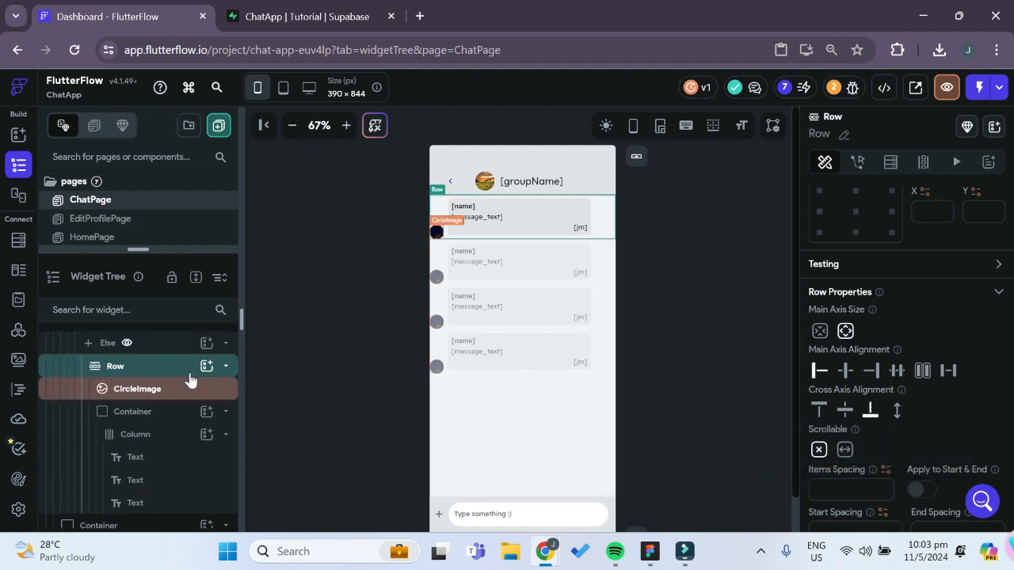
# Give the CircleImage in the Else branch a bottom padding of 8 and a left padding of 8
pyautogui.click(103, 389)
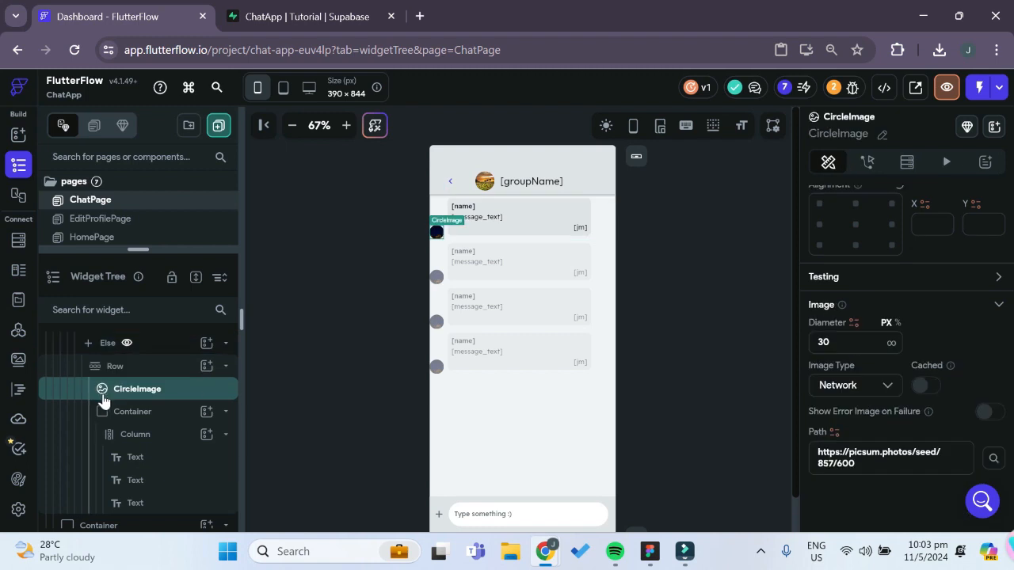
pyautogui.scroll(3, 863, 388)
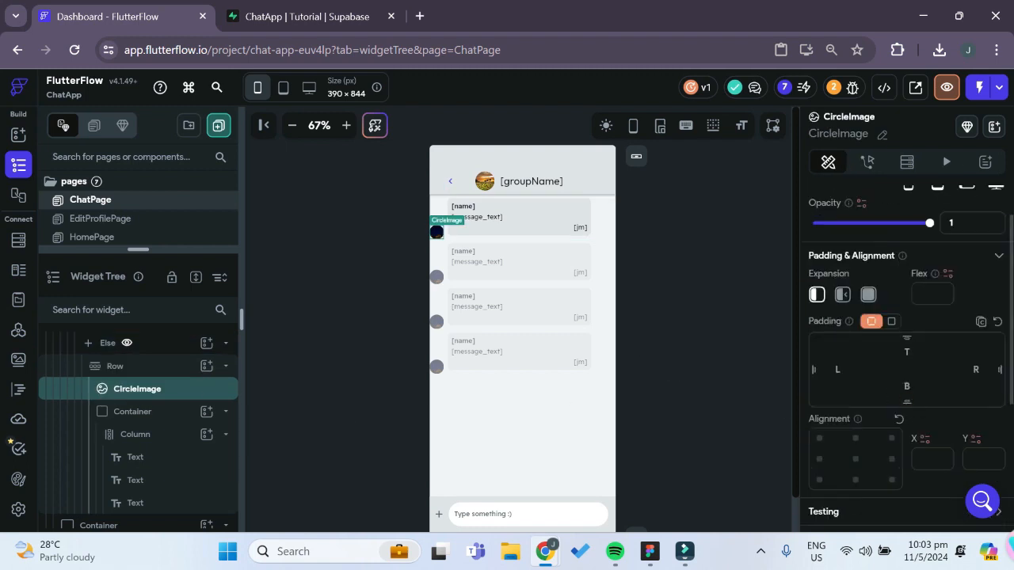
pyautogui.click(931, 396)
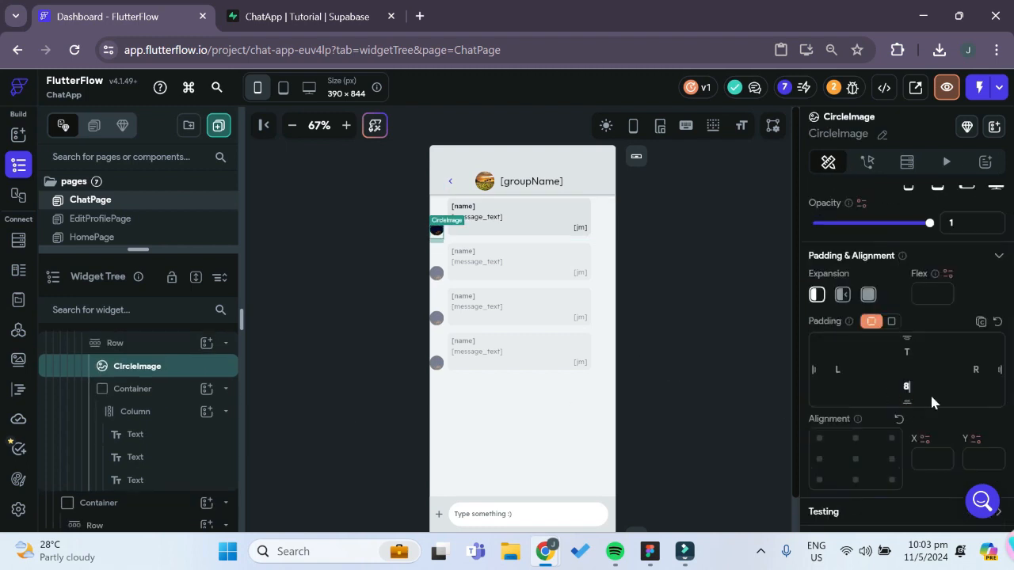
pyautogui.write('8')
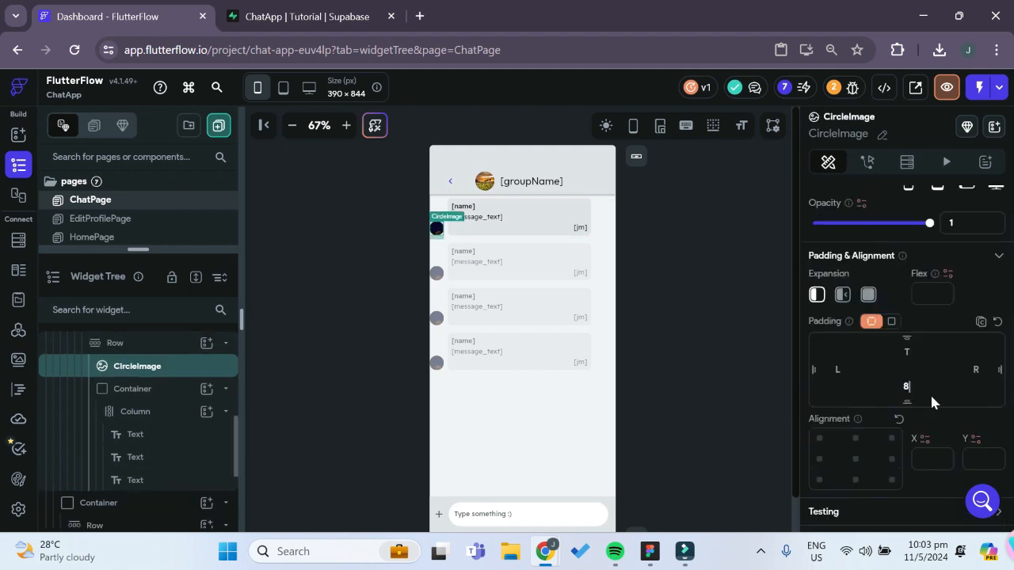
pyautogui.click(661, 260)
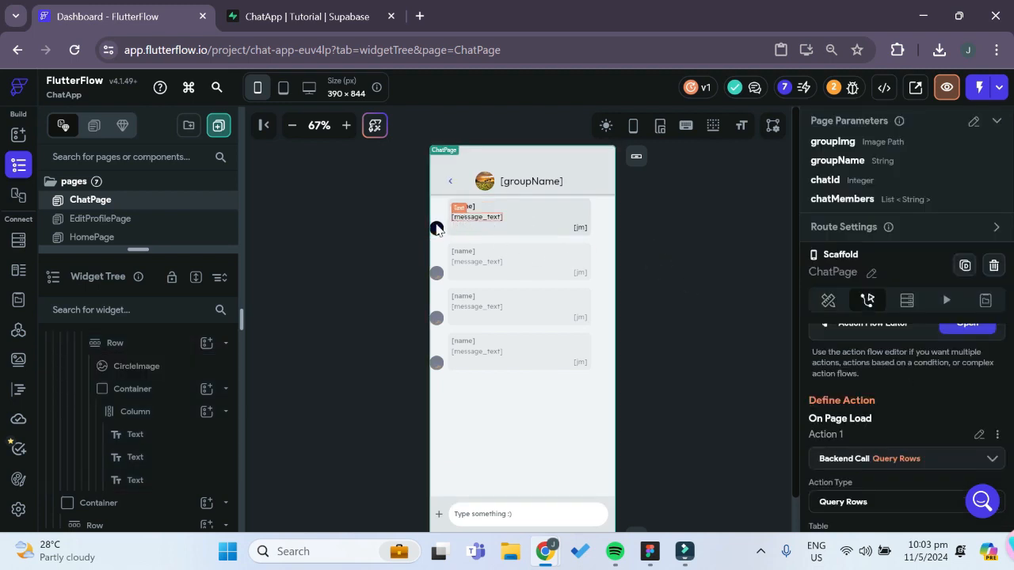
pyautogui.click(436, 229)
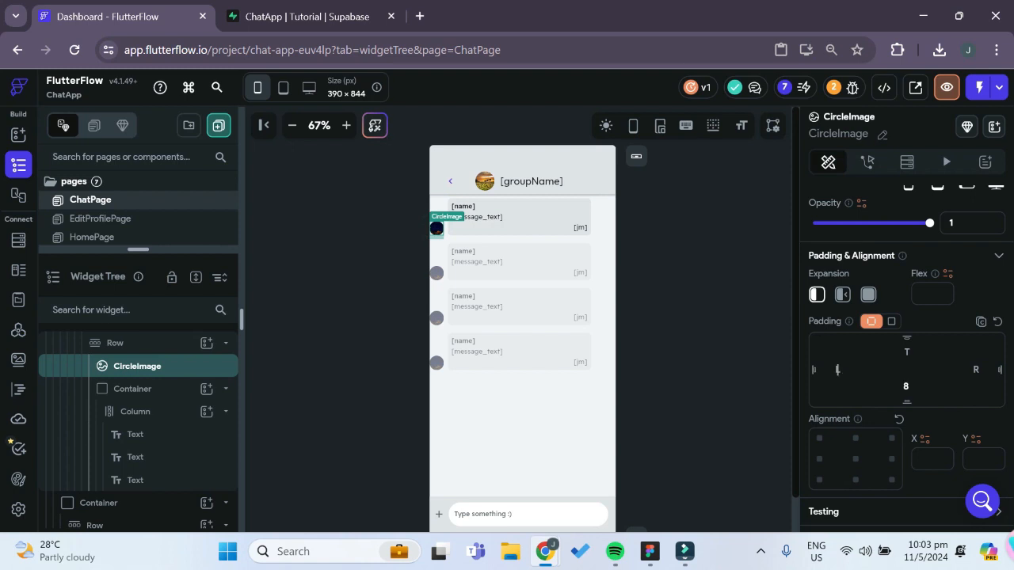
pyautogui.write('8')
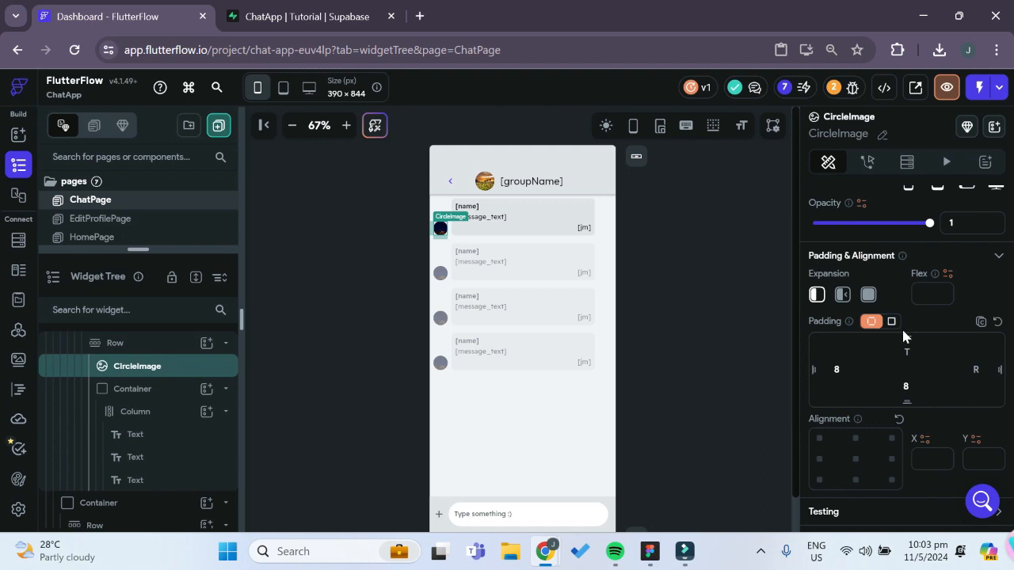
# Bind the CircleImage's path to the members_data action output with the Filter List Items option
pyautogui.scroll(-3, 904, 331)
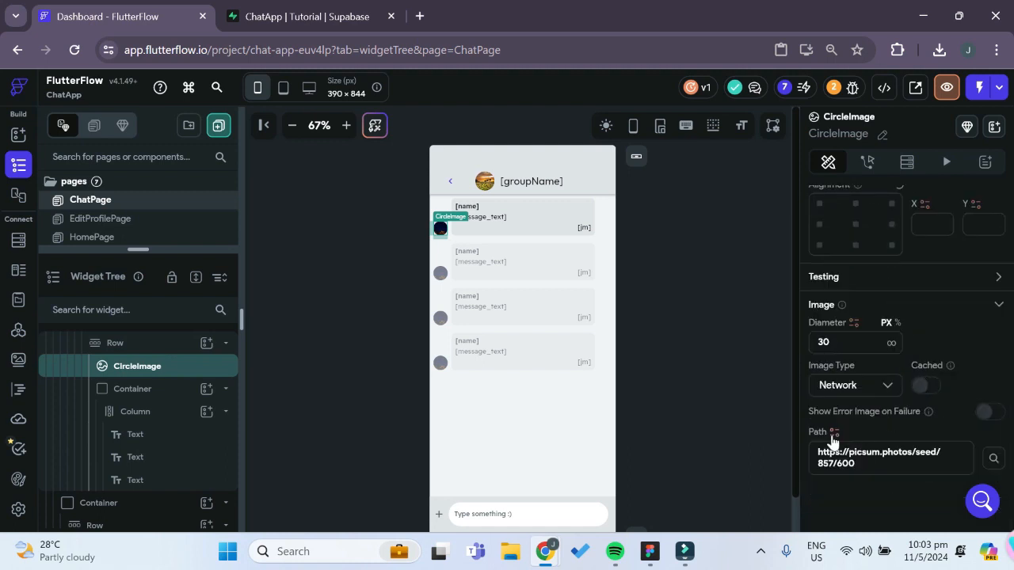
pyautogui.click(834, 433)
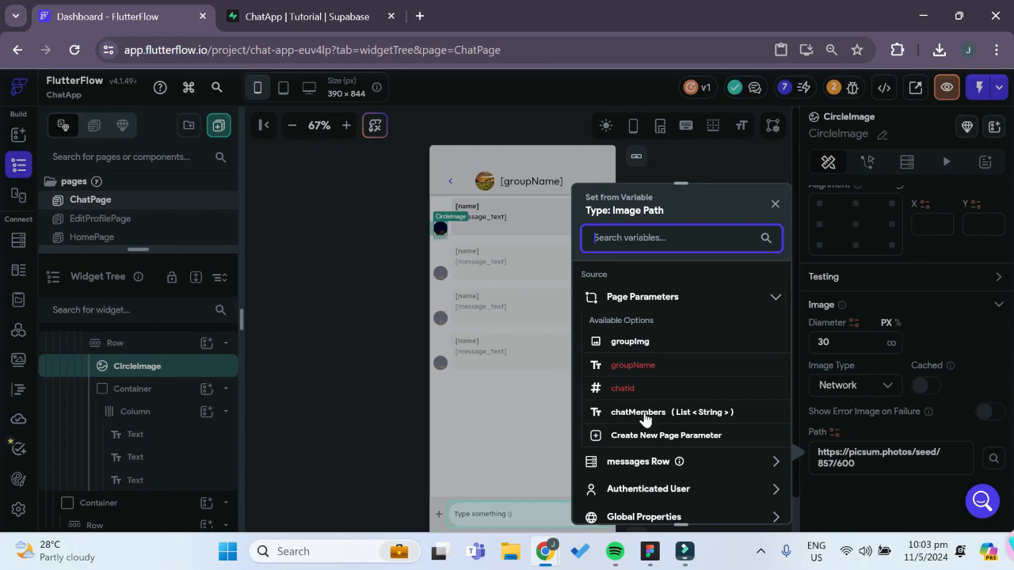
pyautogui.scroll(-3, 670, 408)
pyautogui.scroll(1, 703, 412)
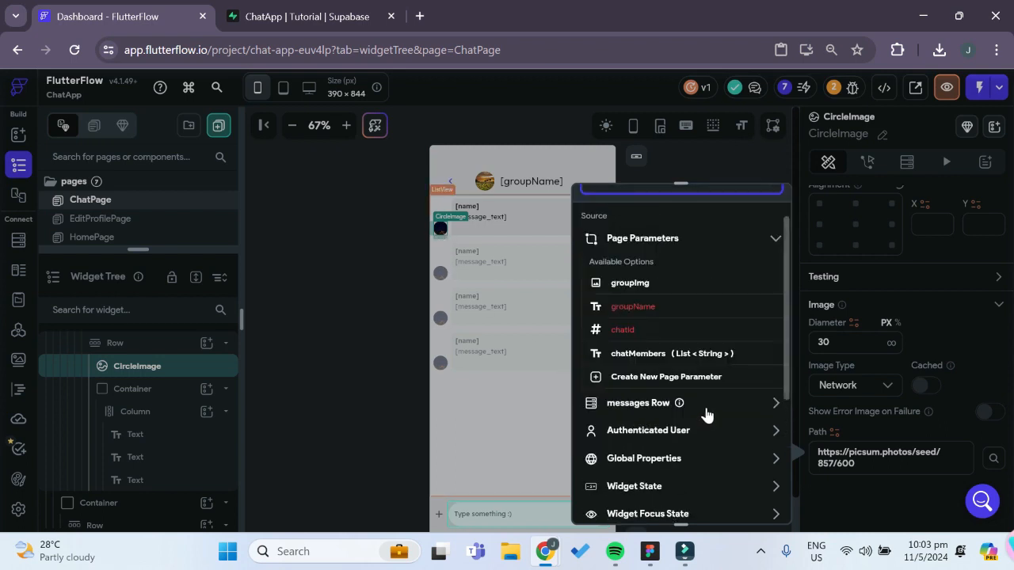
pyautogui.scroll(-4, 700, 420)
pyautogui.click(646, 318)
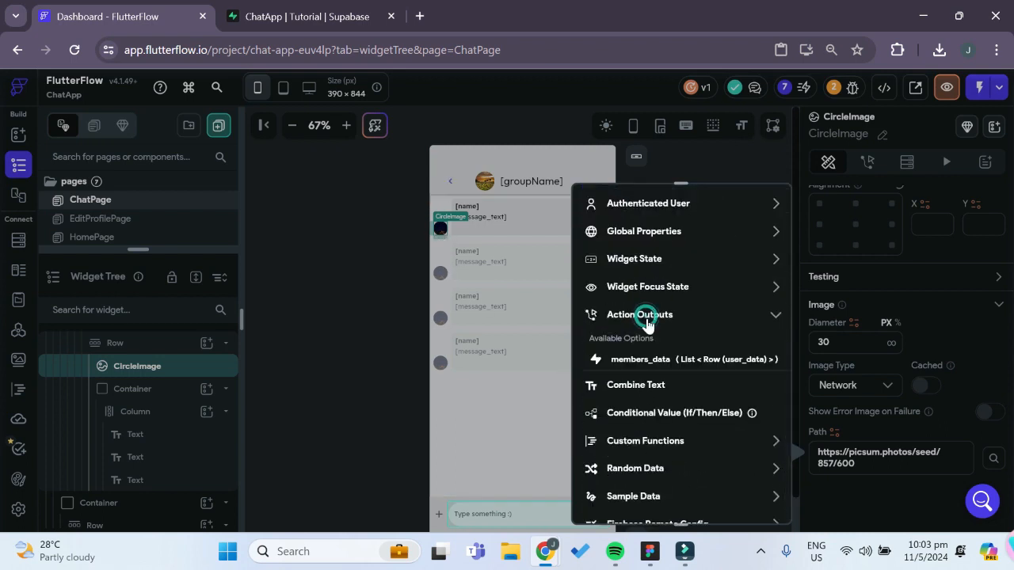
pyautogui.click(659, 360)
pyautogui.click(631, 323)
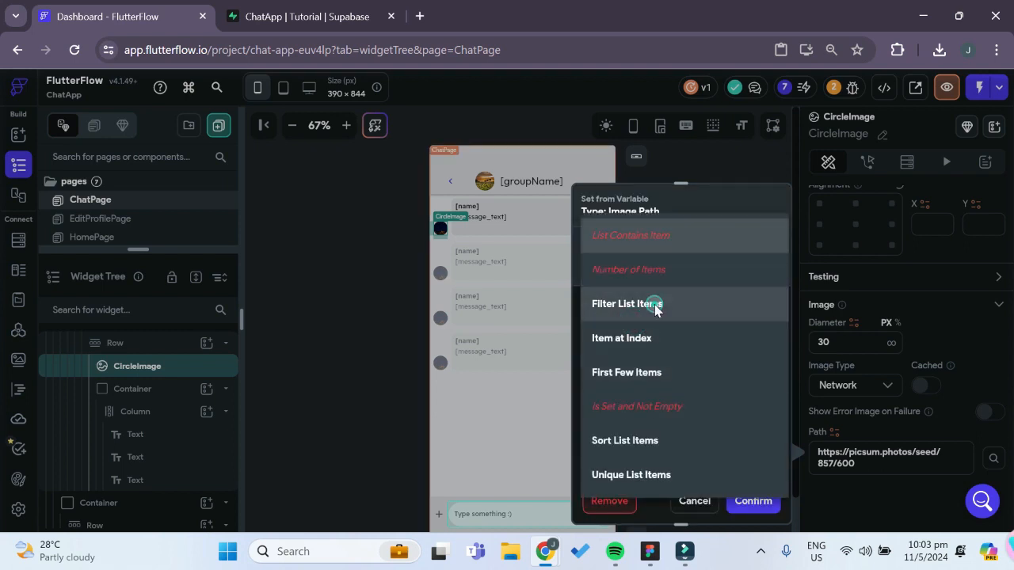
pyautogui.click(654, 309)
# Add a single filter condition for members_data with sender_id from the messages Row as its first value
pyautogui.click(621, 372)
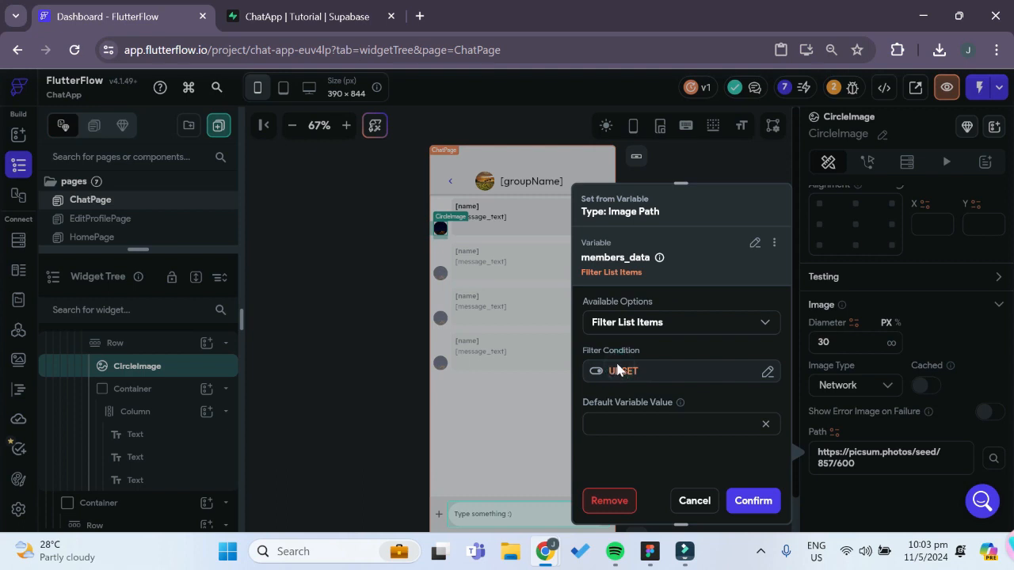
pyautogui.click(411, 306)
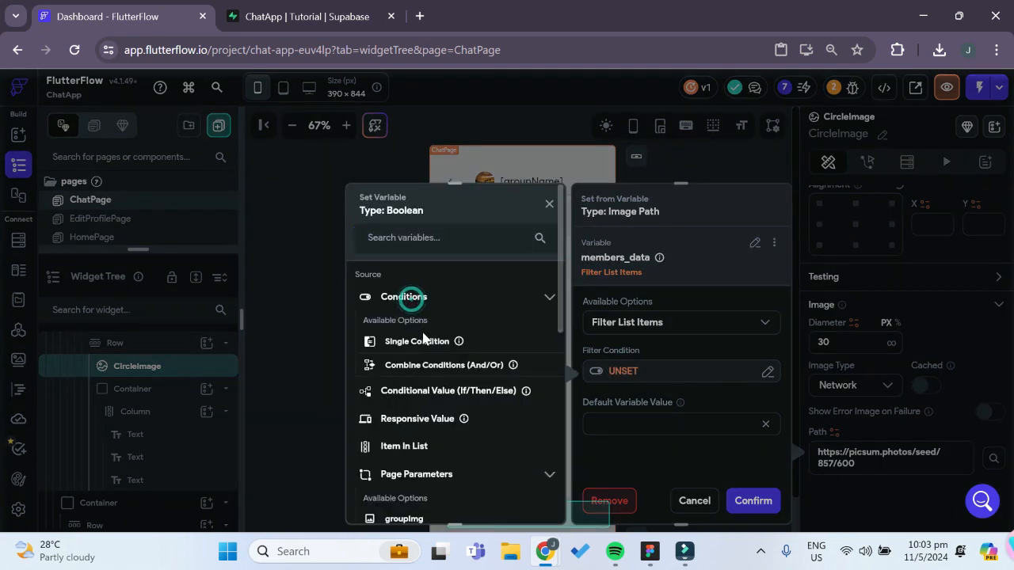
pyautogui.click(426, 339)
pyautogui.click(417, 321)
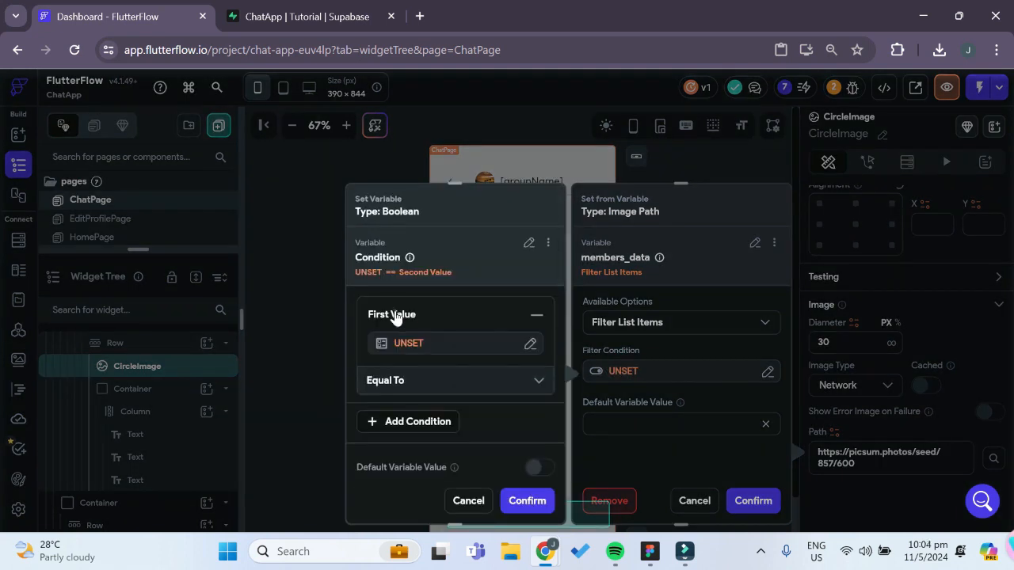
pyautogui.click(403, 342)
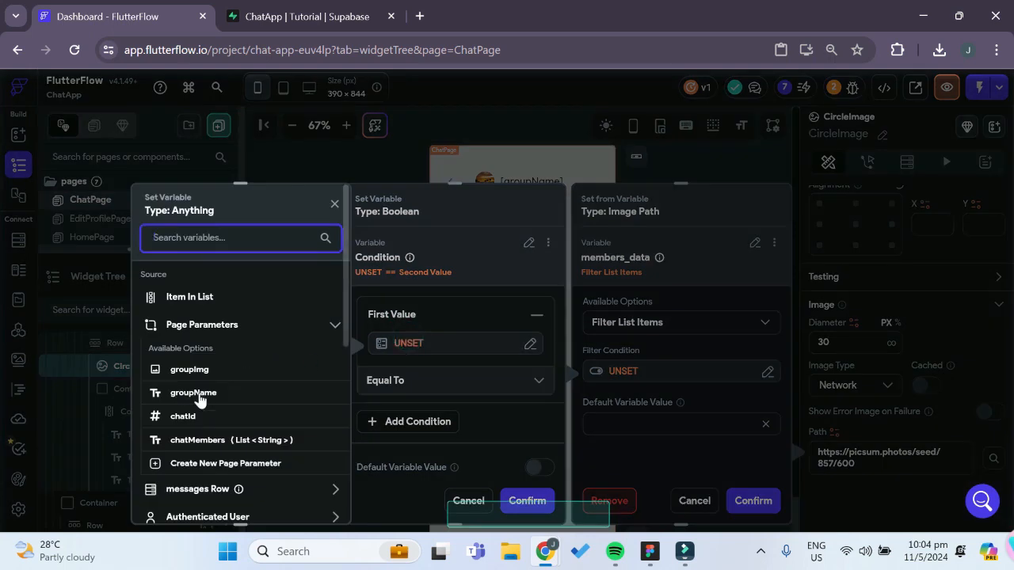
pyautogui.scroll(-1, 210, 448)
pyautogui.scroll(-1, 214, 451)
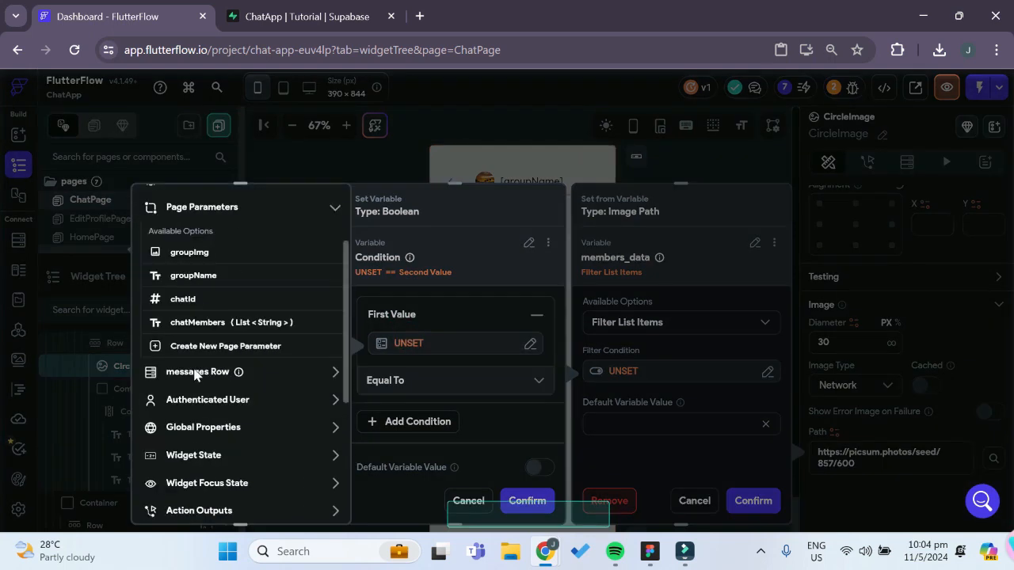
pyautogui.click(198, 372)
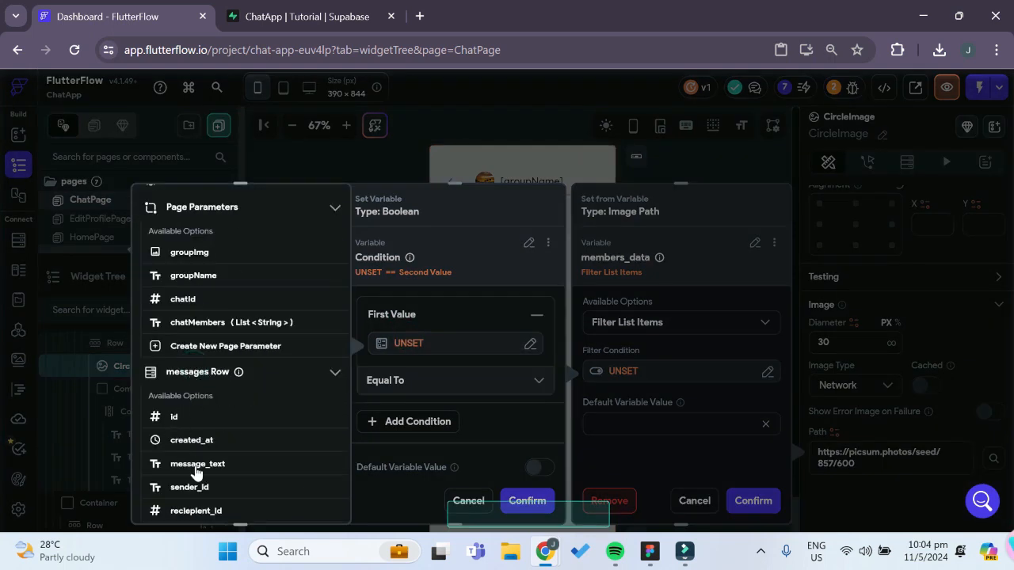
pyautogui.click(205, 489)
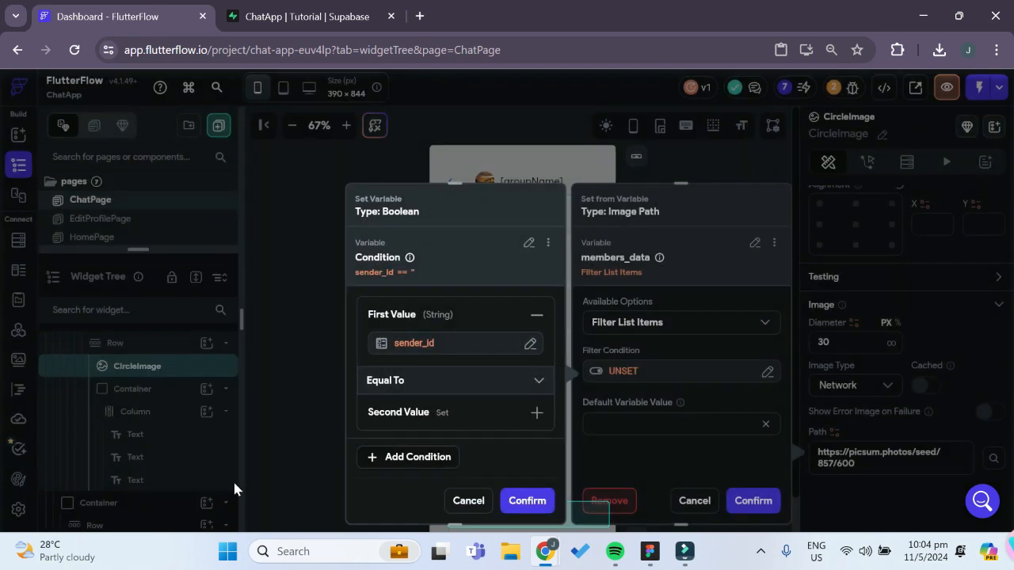
# Set the filter condition's second value to the uid field of Item in List, compared with Equal To, and confirm the condition
pyautogui.click(396, 414)
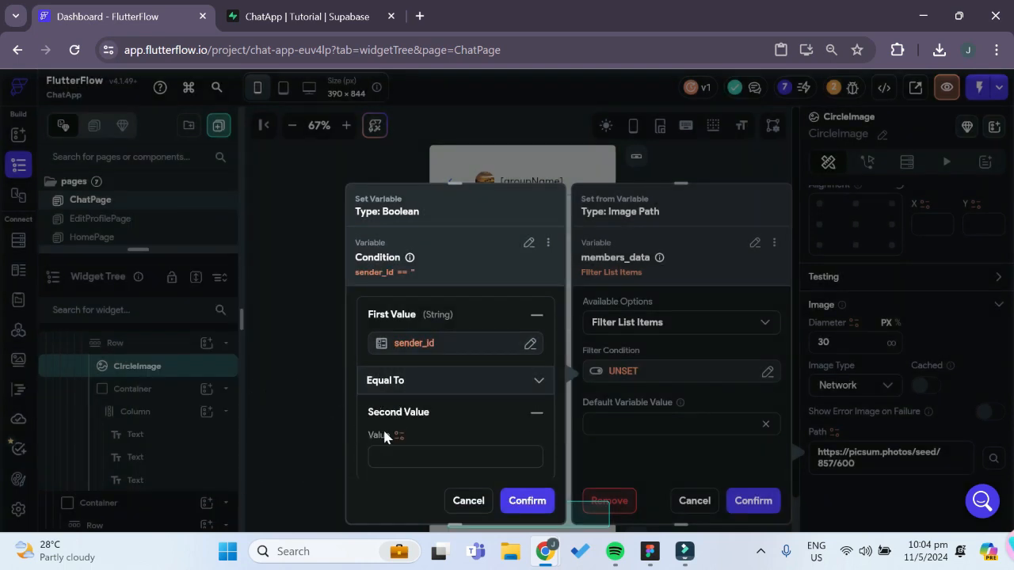
pyautogui.scroll(-2, 386, 437)
pyautogui.click(396, 343)
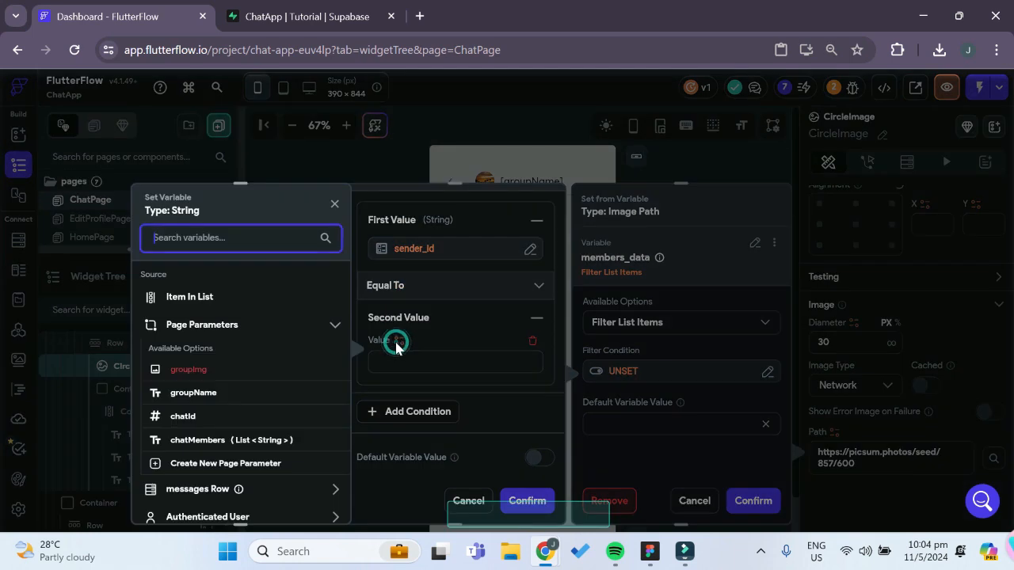
pyautogui.click(187, 298)
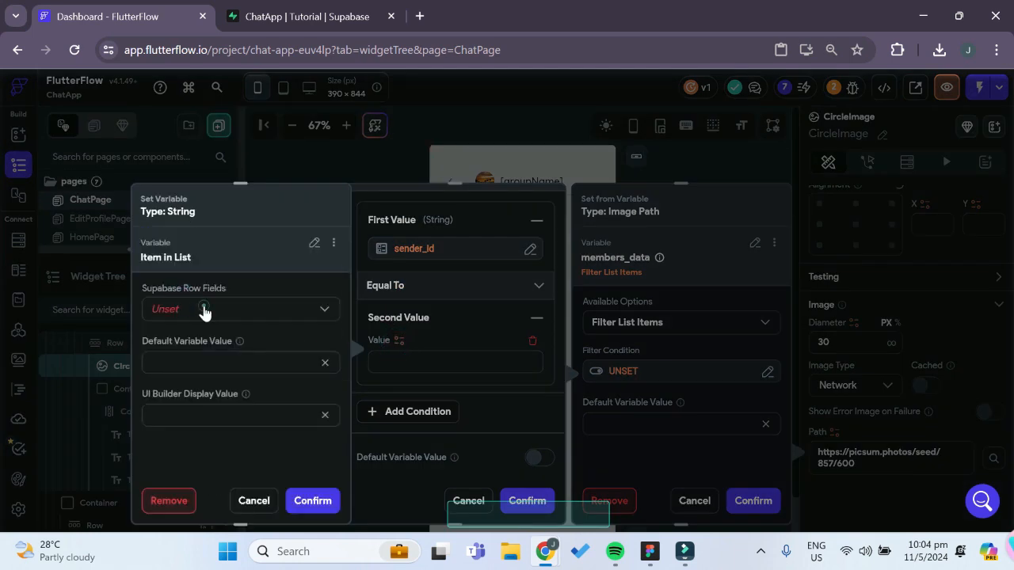
pyautogui.click(205, 310)
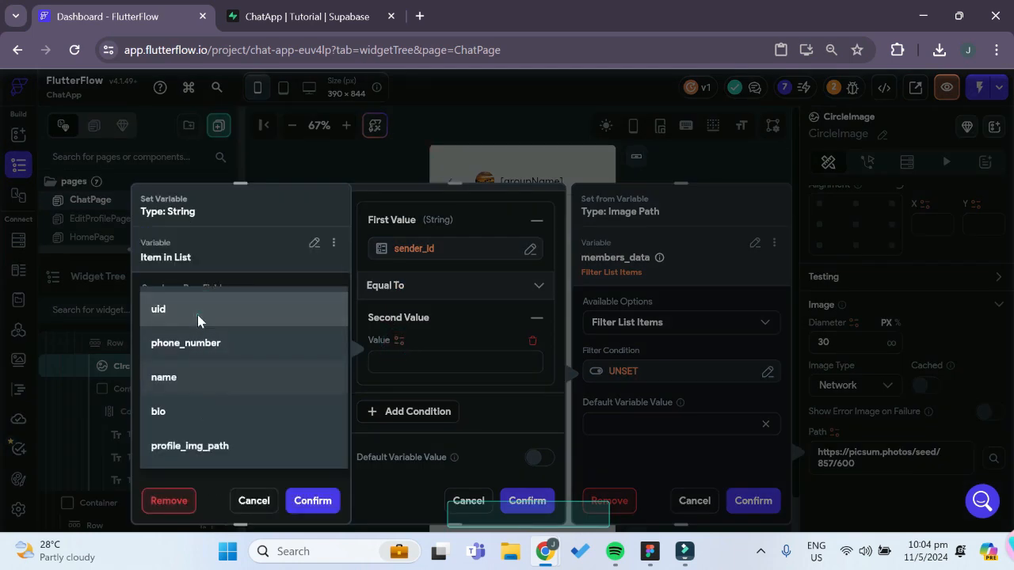
pyautogui.click(197, 316)
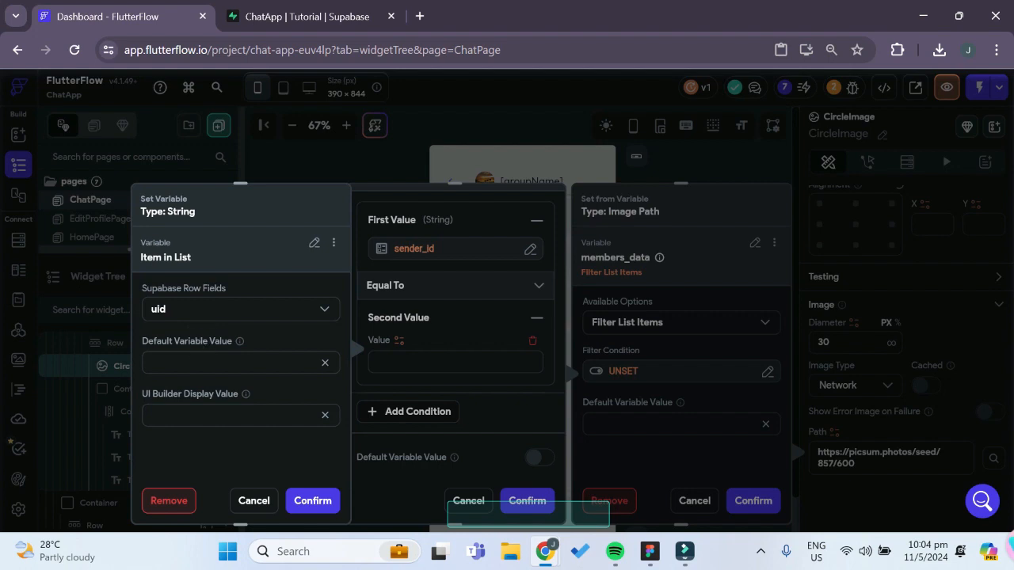
pyautogui.click(311, 501)
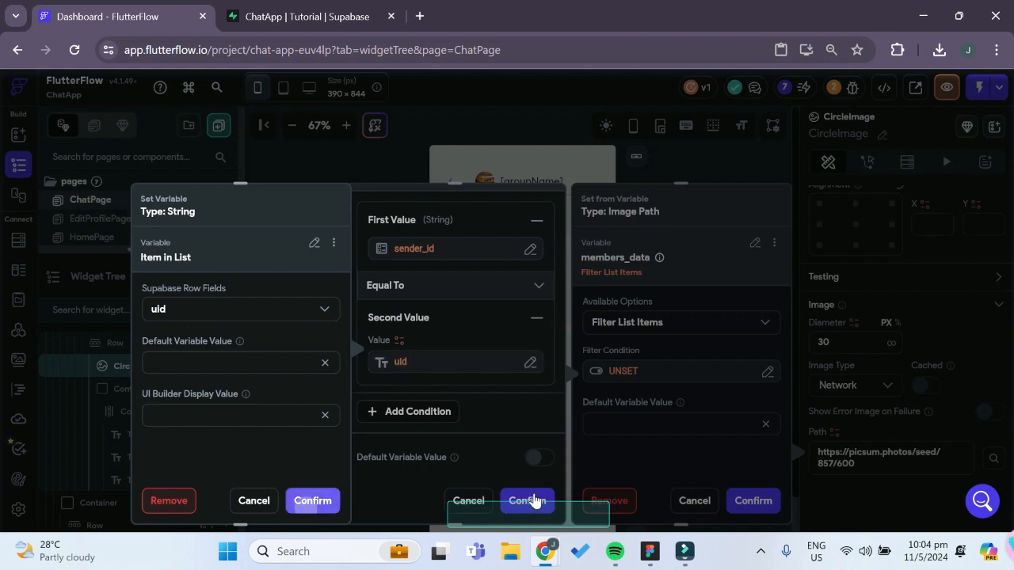
pyautogui.click(529, 500)
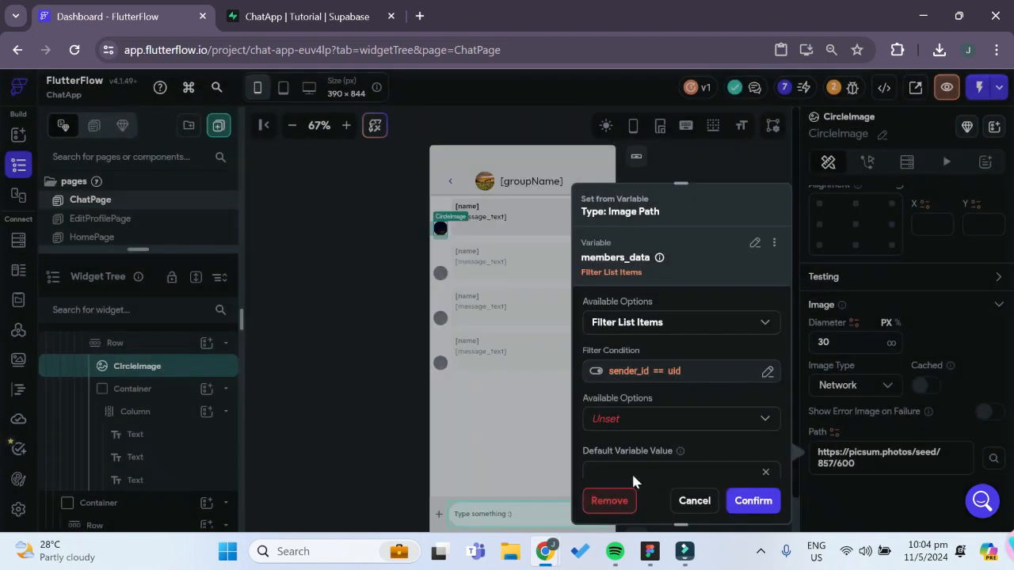
# Take the First item of the filtered list with Item at Index and use its profile_img_path field as the CircleImage's path
pyautogui.scroll(-1, 665, 382)
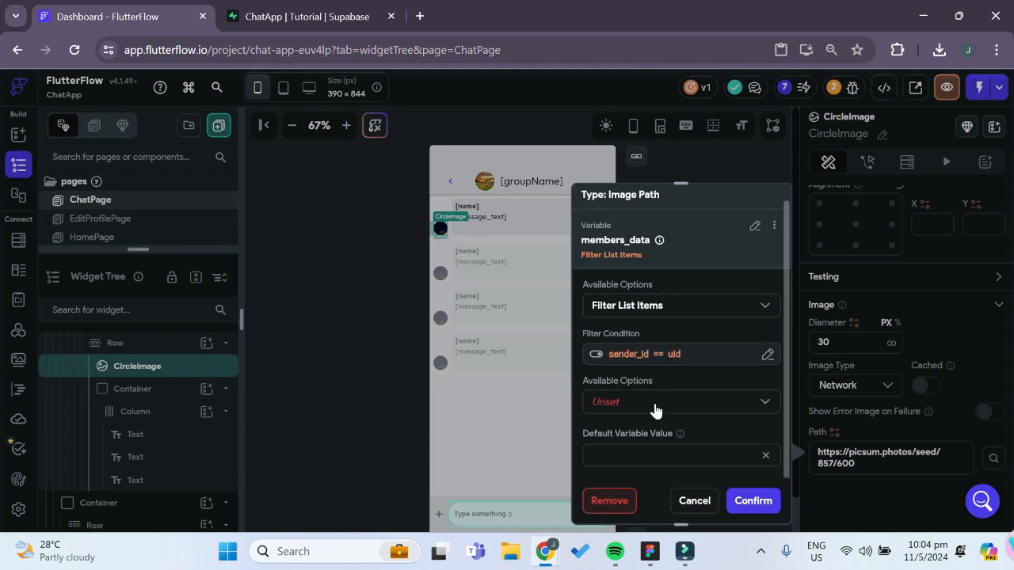
pyautogui.click(655, 406)
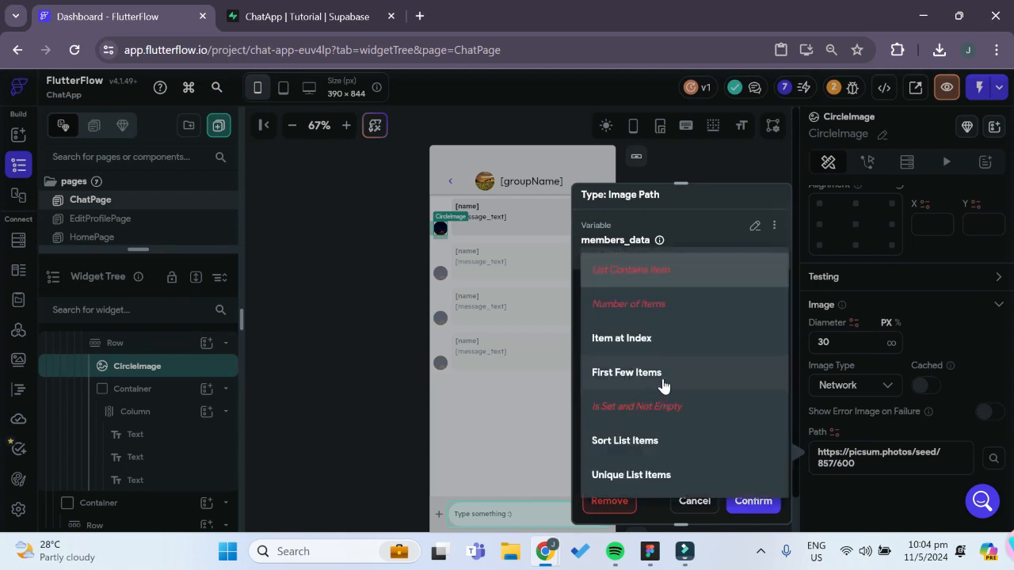
pyautogui.click(652, 339)
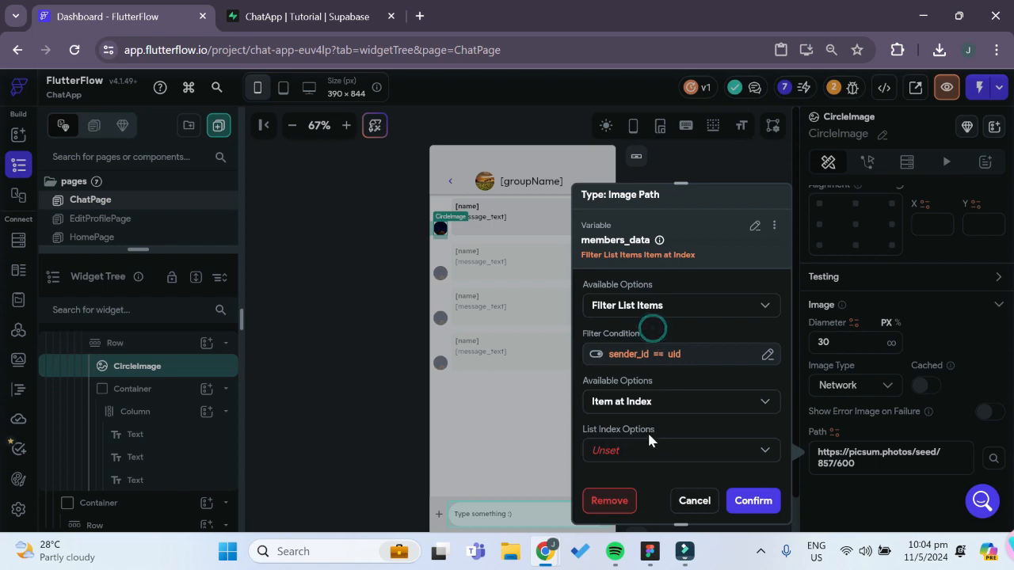
pyautogui.scroll(-2, 647, 431)
pyautogui.click(657, 404)
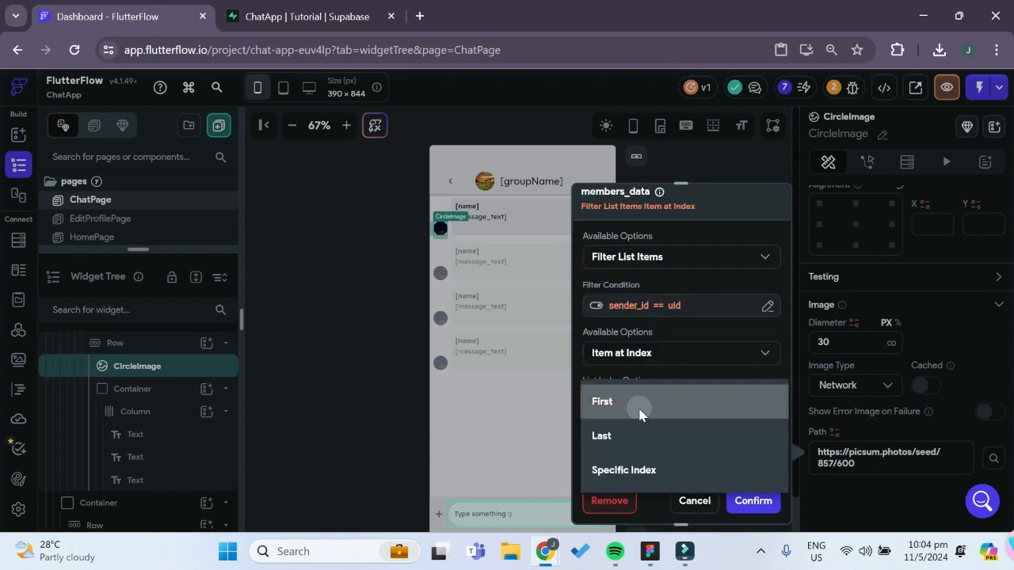
pyautogui.click(640, 407)
pyautogui.scroll(-1, 646, 392)
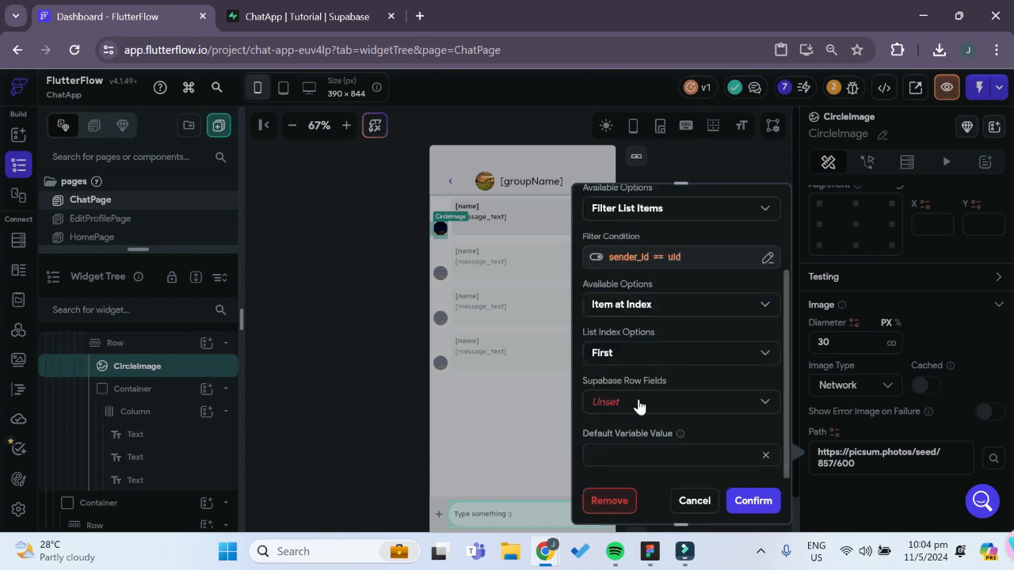
pyautogui.click(639, 405)
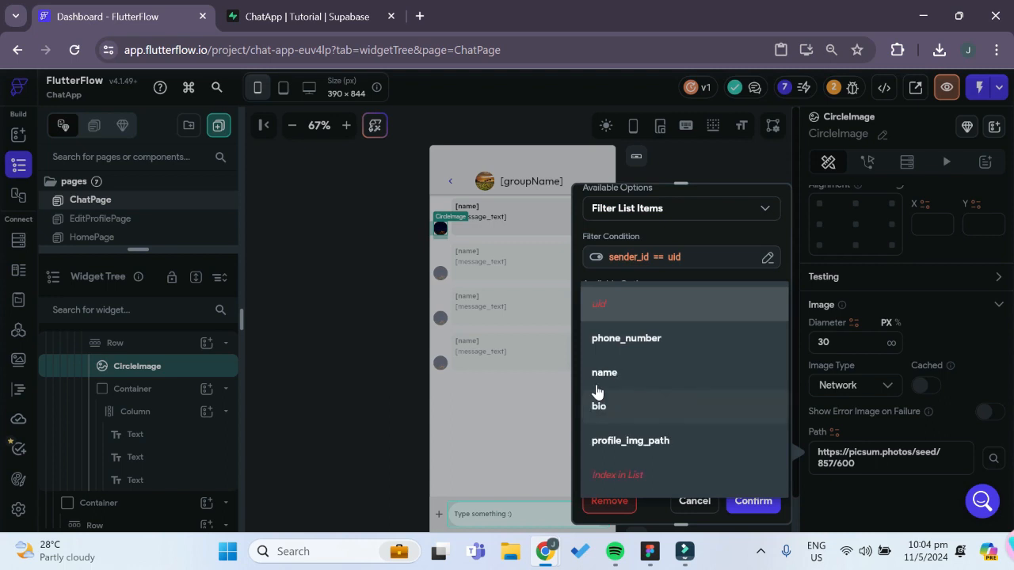
pyautogui.click(657, 440)
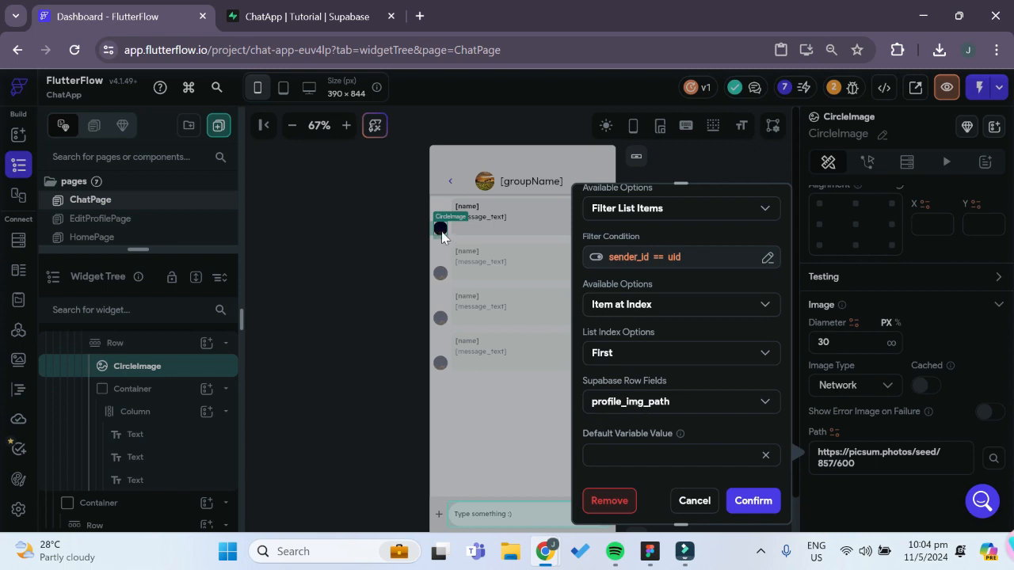
pyautogui.click(751, 502)
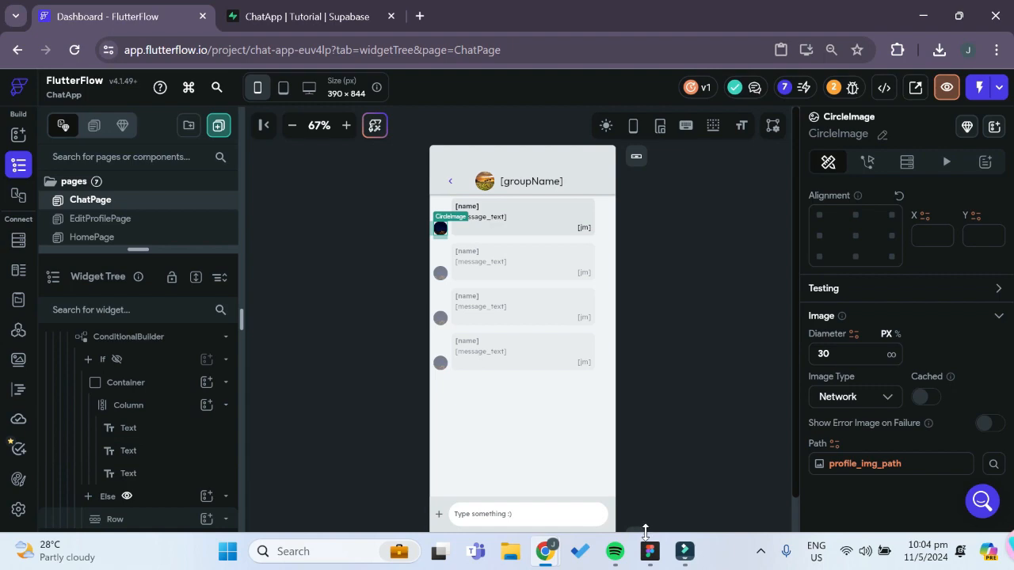
# Run the app in Test Mode and examine the Chats page
pyautogui.click(981, 87)
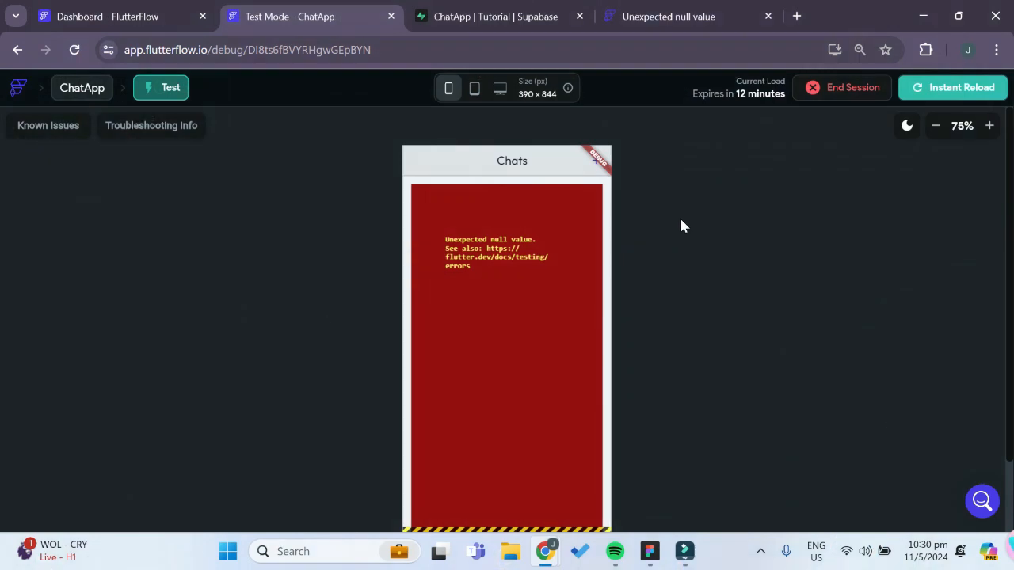
pyautogui.scroll(-2, 675, 230)
pyautogui.scroll(1, 670, 235)
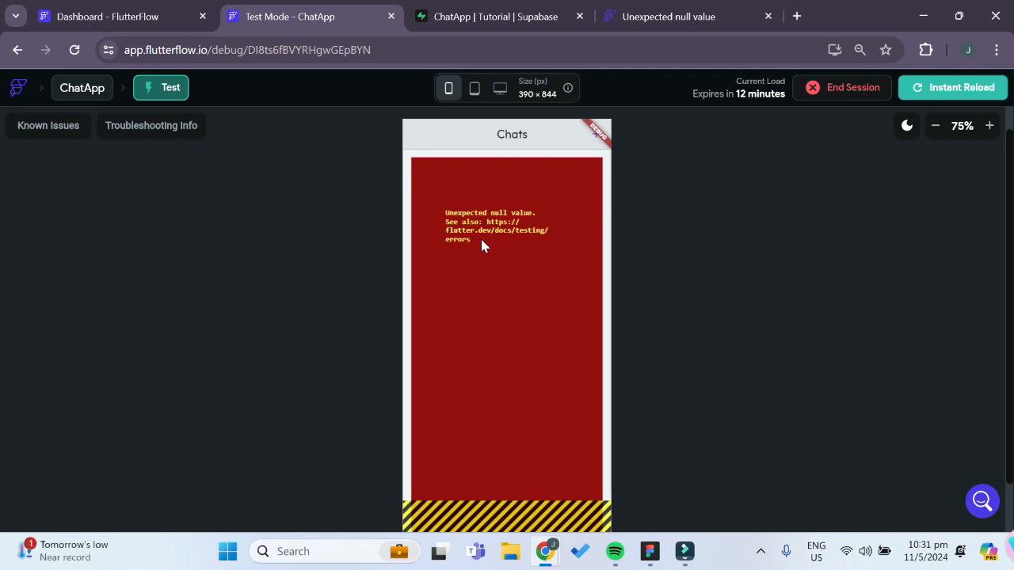
# Open HomePage in FlutterFlow, switch to Supabase and examine the last_message and last_message_time columns of the chats table
pyautogui.click(105, 19)
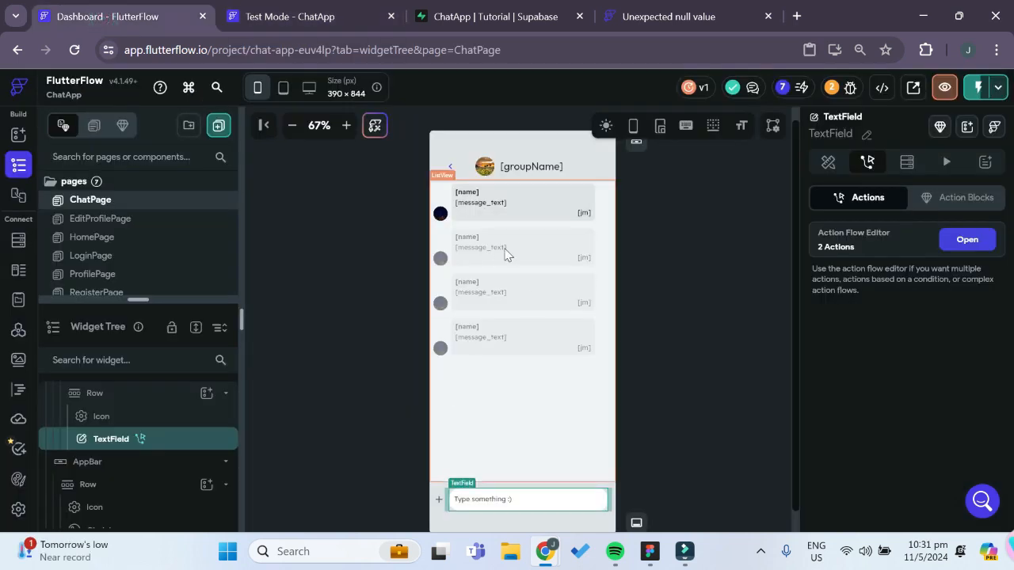
pyautogui.click(115, 238)
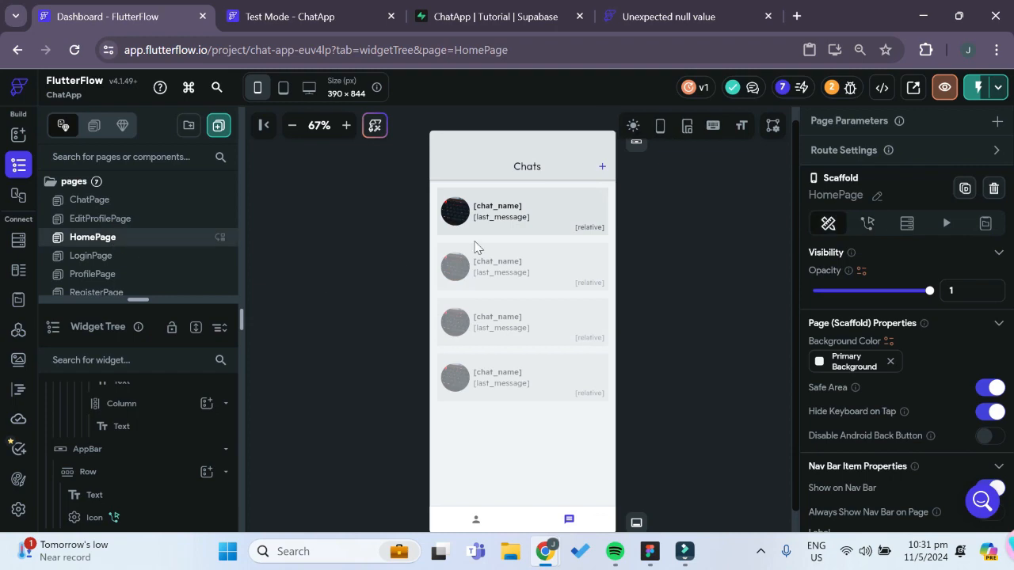
pyautogui.click(499, 11)
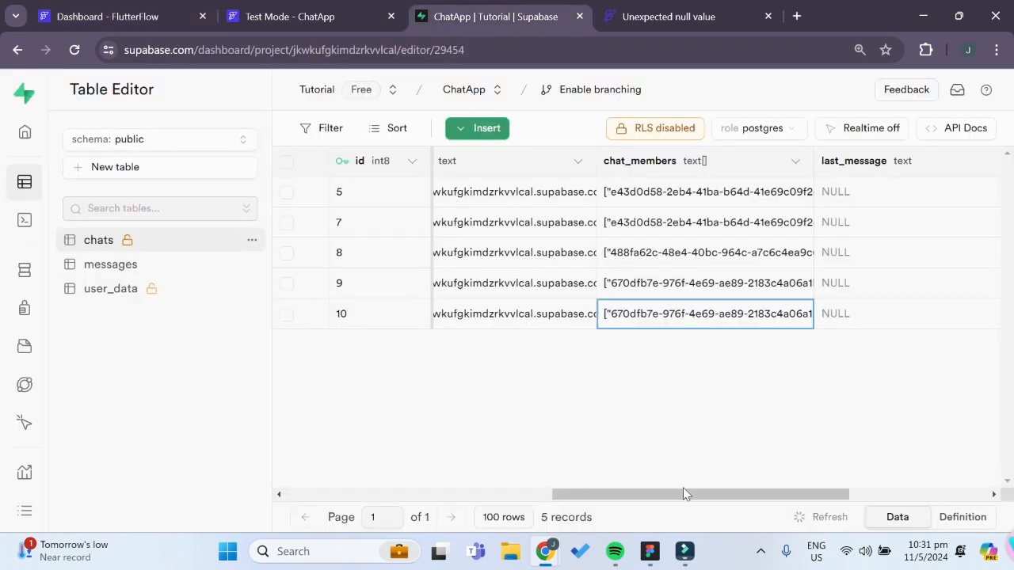
pyautogui.moveTo(693, 497); pyautogui.dragTo(813, 499)
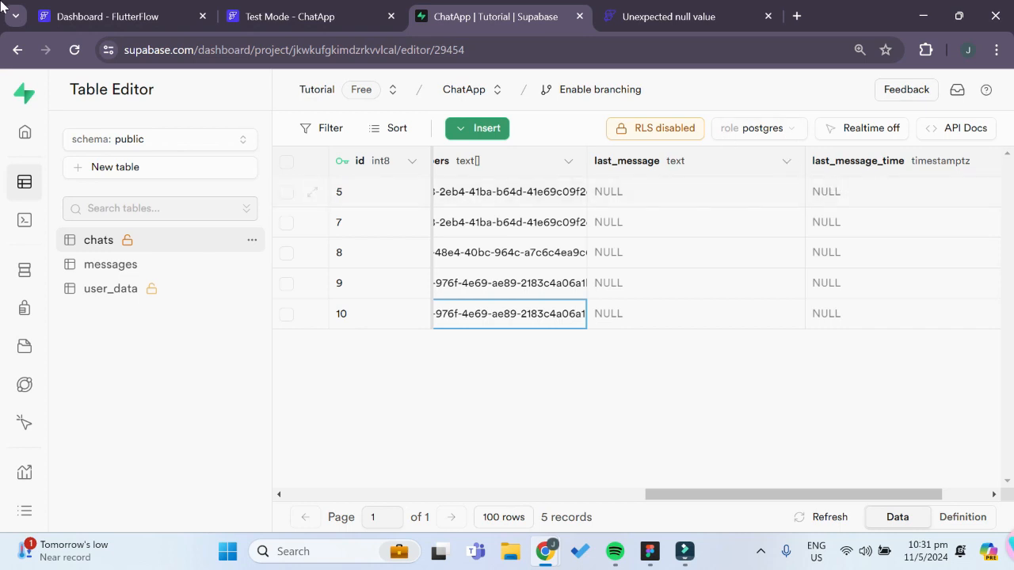
# Return to FlutterFlow and set the default variable value of HomePage's last_message text to "last message sent"
pyautogui.click(86, 16)
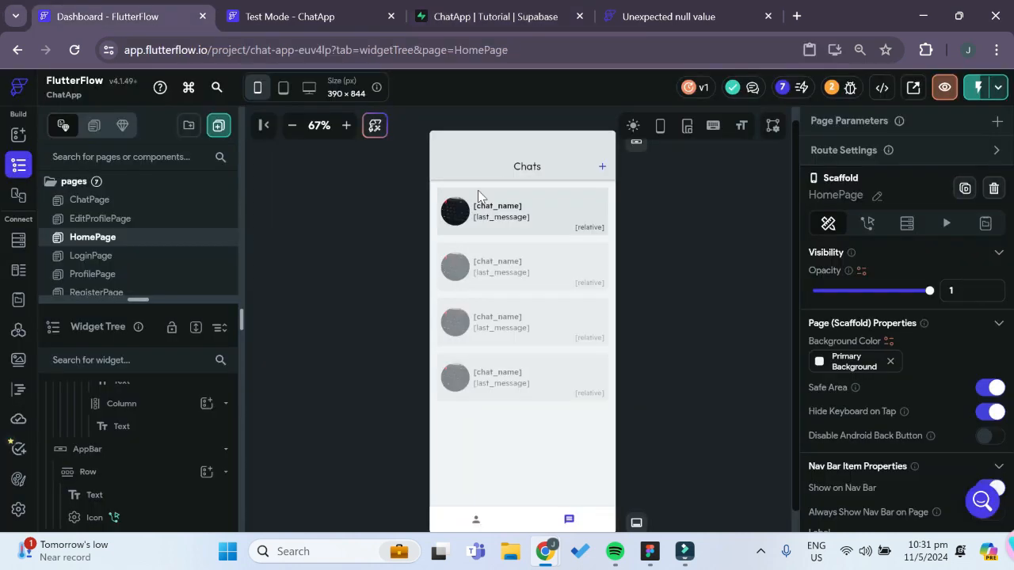
pyautogui.click(507, 219)
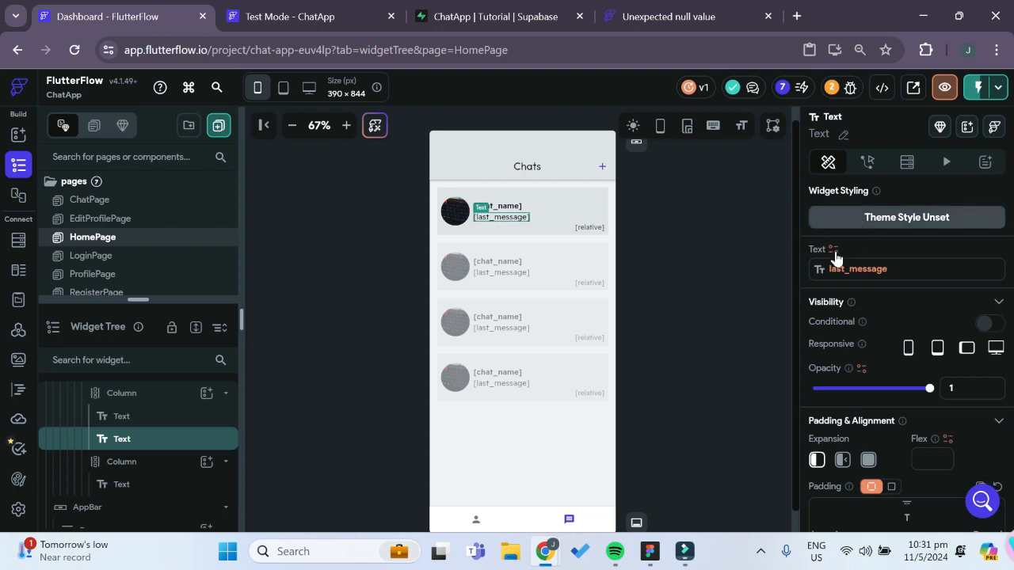
pyautogui.click(858, 269)
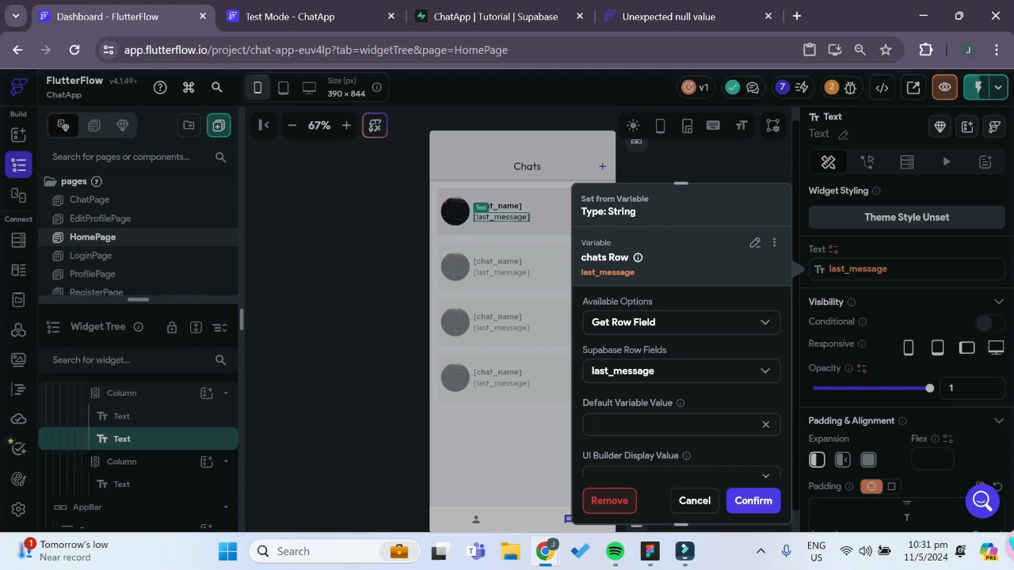
pyautogui.write('last message sent')
pyautogui.click(739, 500)
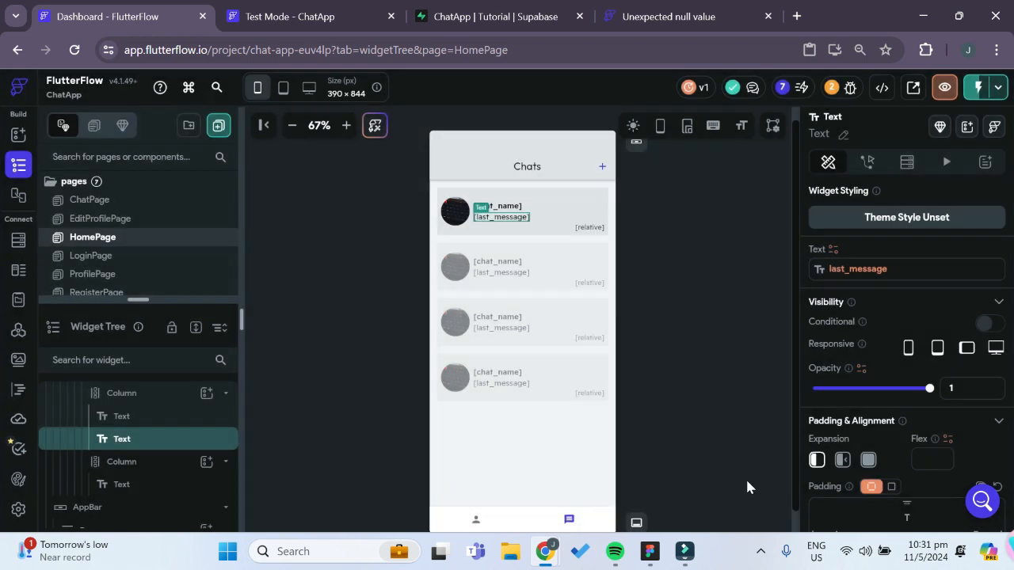
# Check the Chats frame in Figma, and in FlutterFlow limit the last_message text to 20 characters with Ellipsis (...) as overflow replacement
pyautogui.scroll(-5, 953, 384)
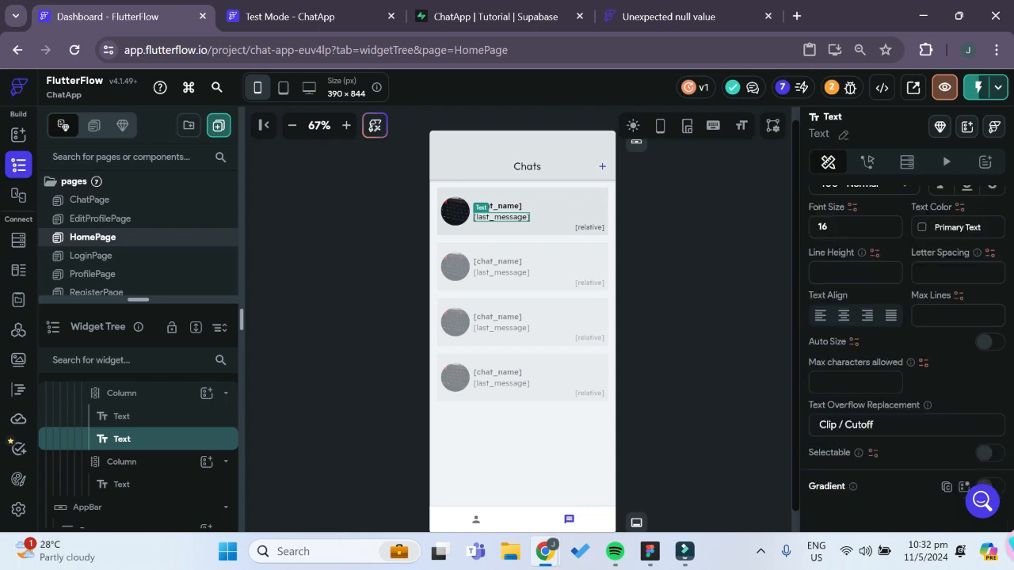
pyautogui.click(649, 551)
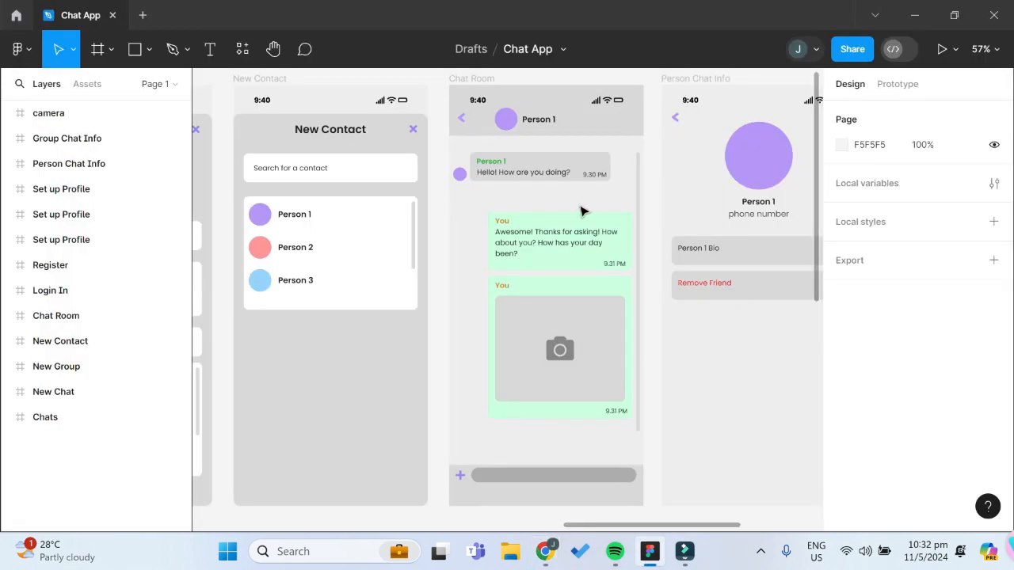
pyautogui.hscroll(-5, 577, 301)
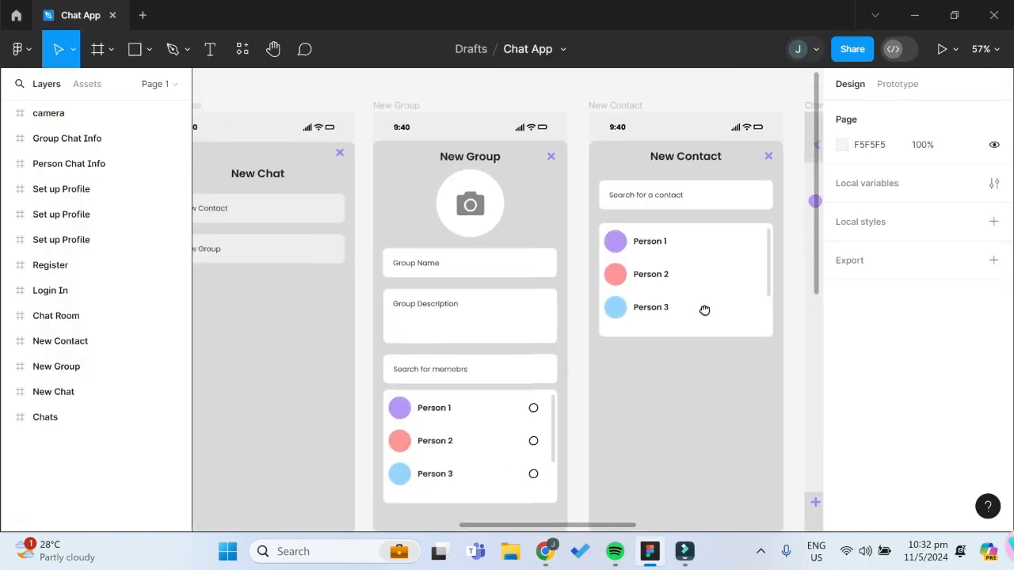
pyautogui.hscroll(-4, 344, 282)
pyautogui.hscroll(-3, 674, 263)
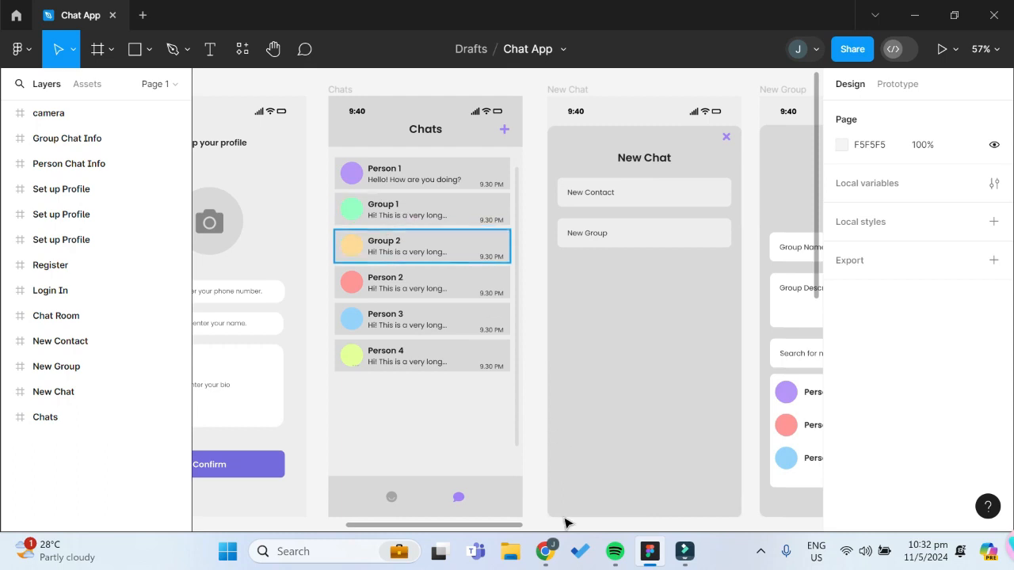
pyautogui.moveTo(545, 551)
pyautogui.click(519, 519)
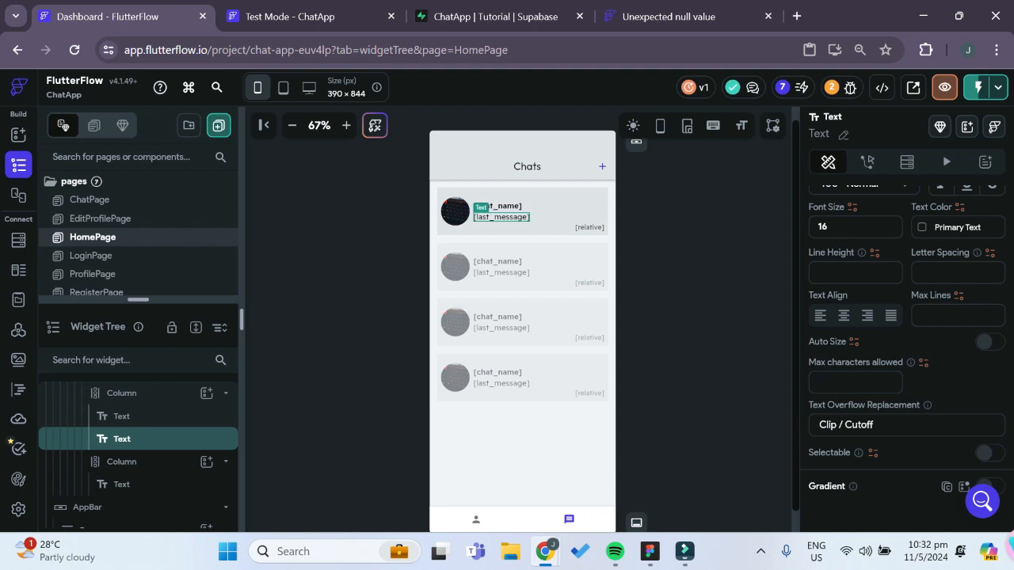
pyautogui.click(865, 420)
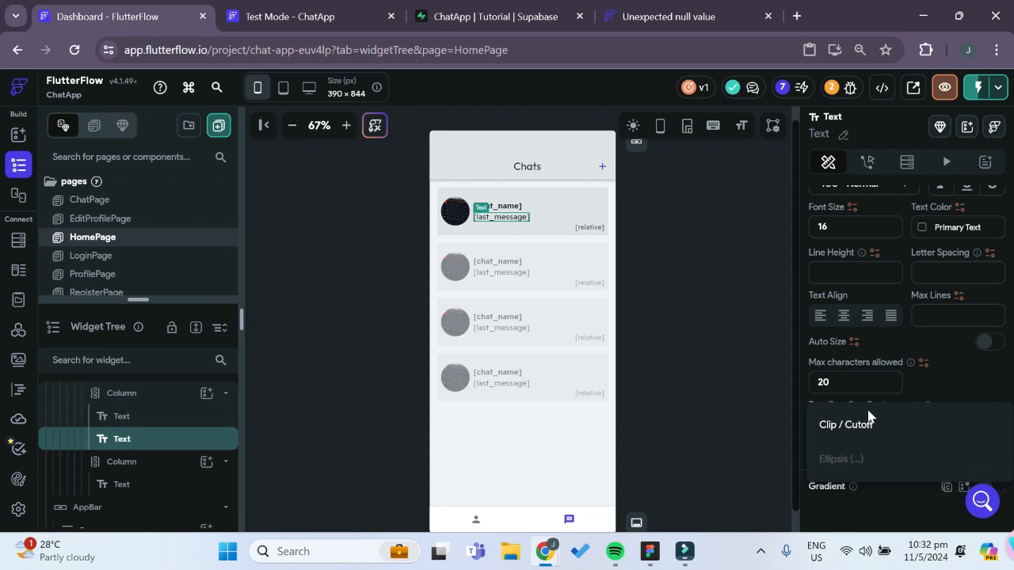
pyautogui.click(854, 467)
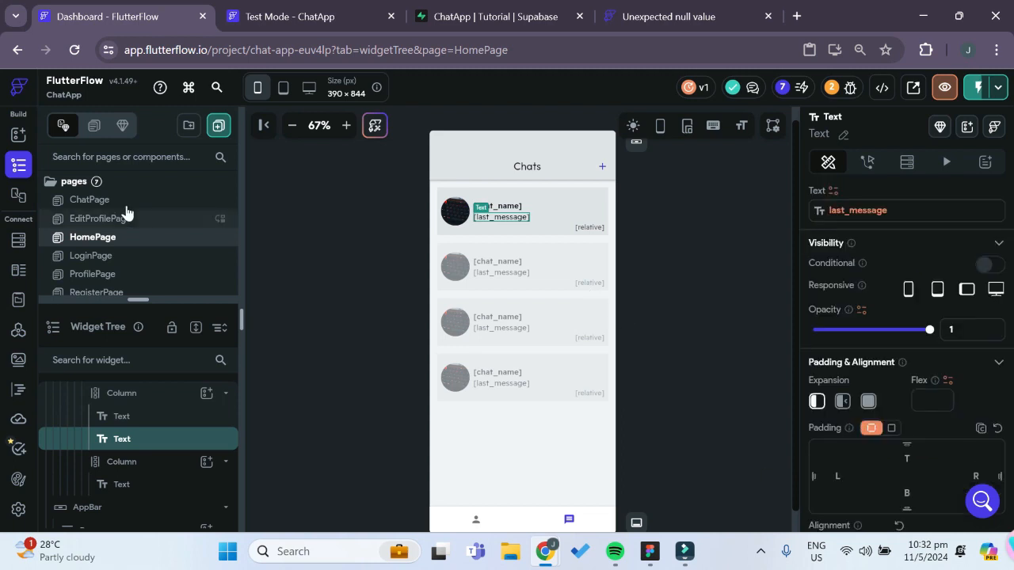
# On ChatPage, add an Icon widget after the TextField in the message input Row
pyautogui.click(126, 206)
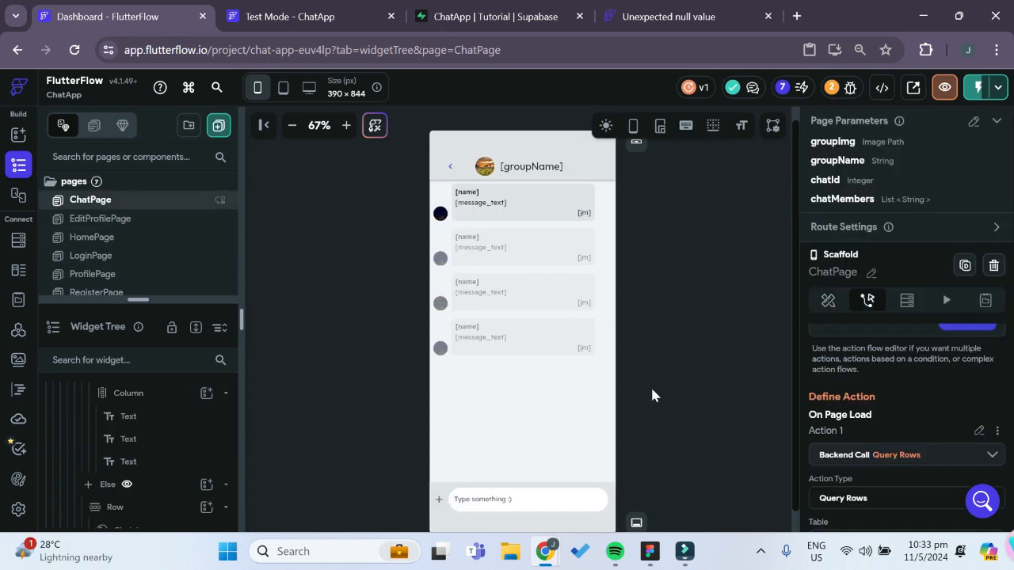
pyautogui.scroll(-1, 606, 507)
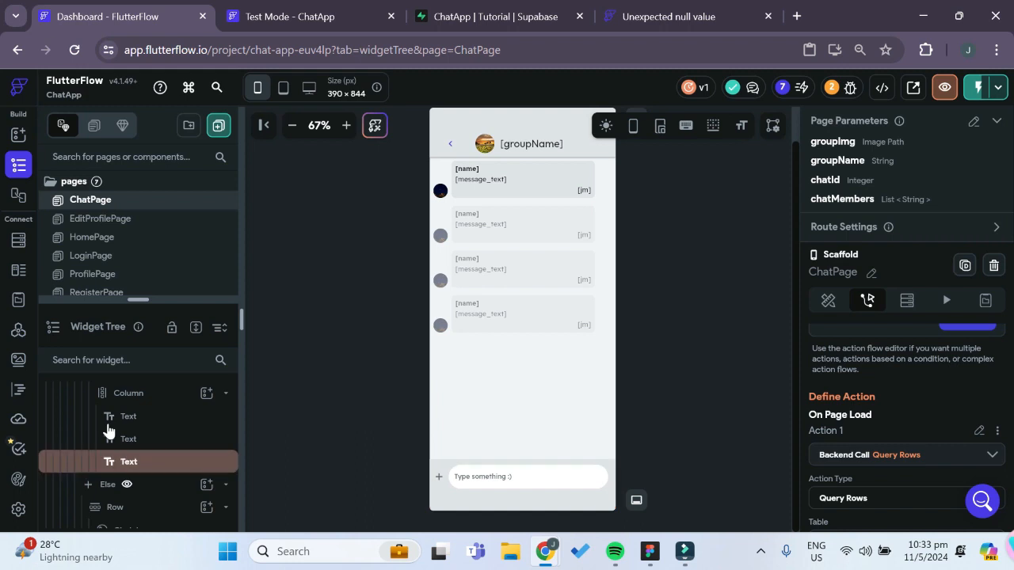
pyautogui.scroll(-5, 108, 430)
pyautogui.scroll(-1, 108, 430)
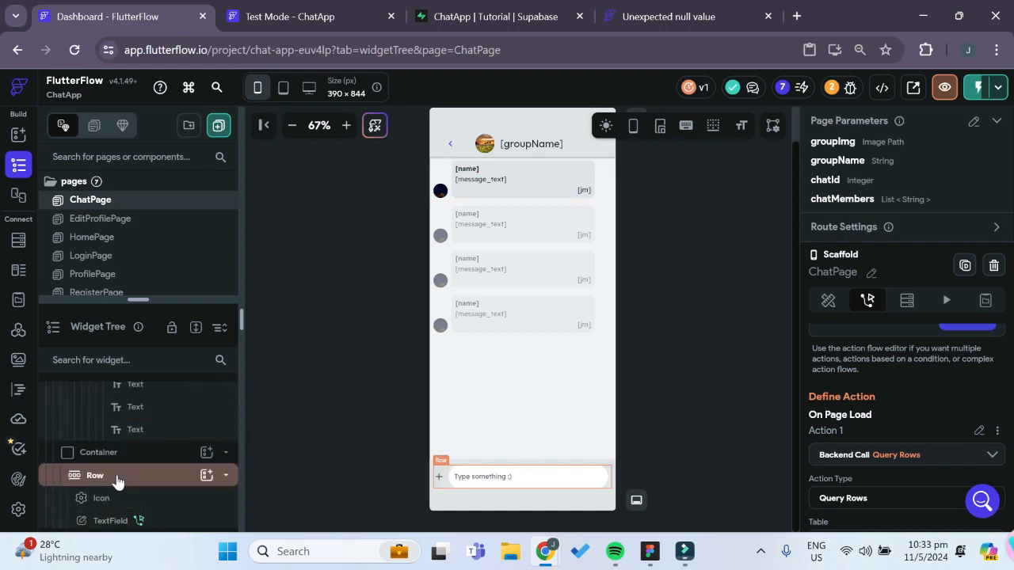
pyautogui.click(117, 481)
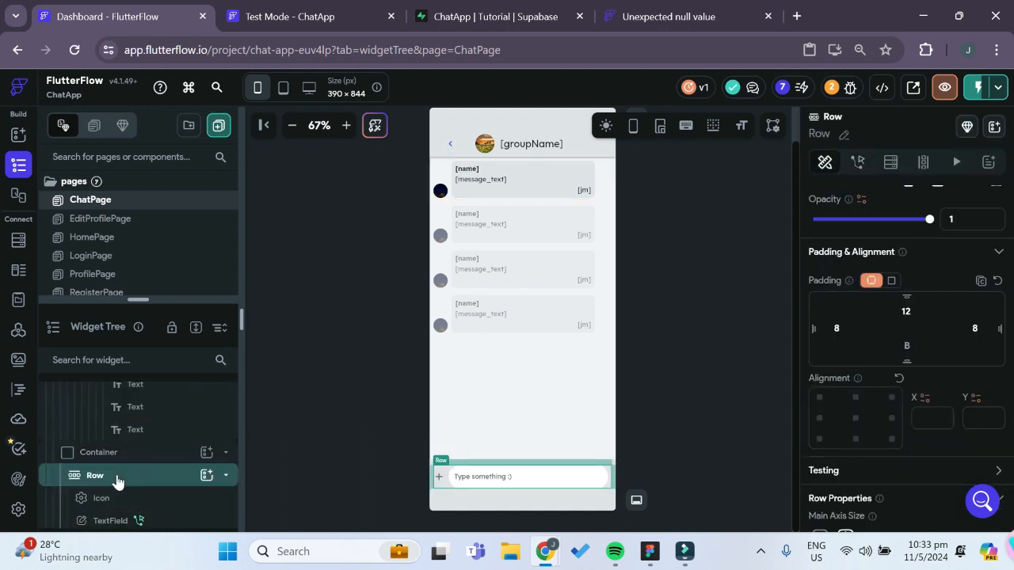
pyautogui.click(204, 476)
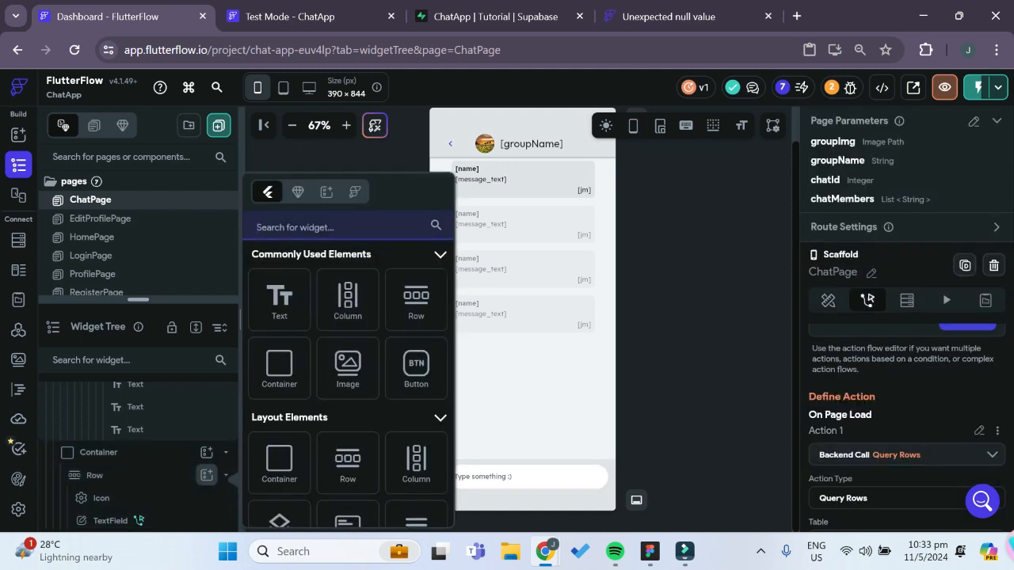
pyautogui.write('icon')
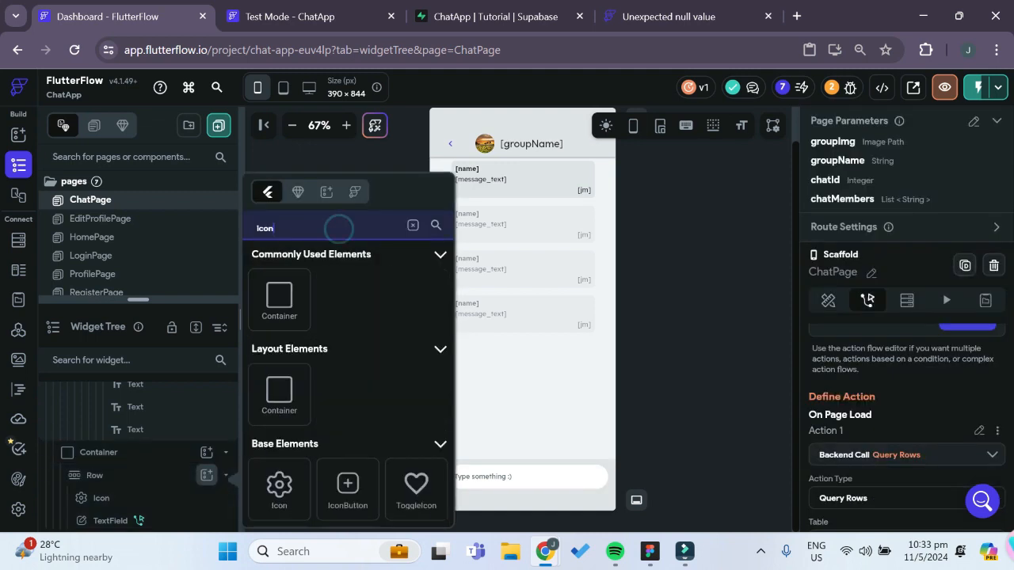
pyautogui.click(278, 484)
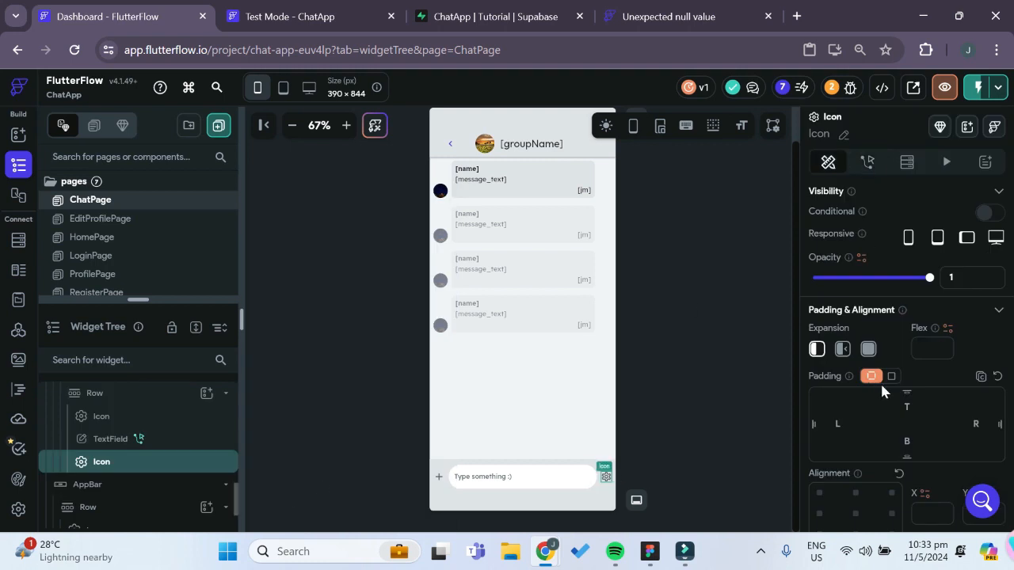
# Change the new icon's symbol to the Material send arrow
pyautogui.scroll(-1, 890, 381)
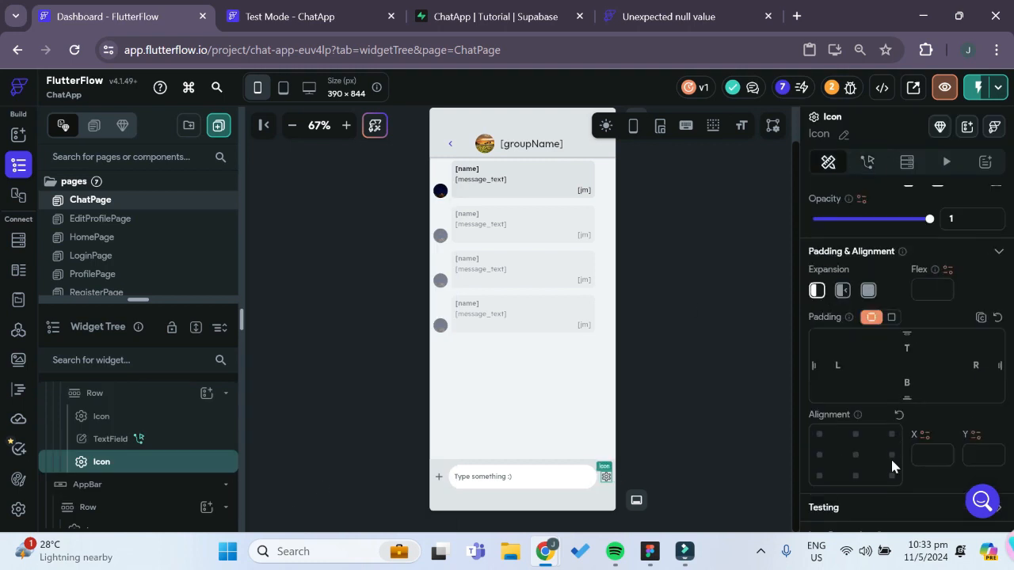
pyautogui.scroll(-3, 867, 499)
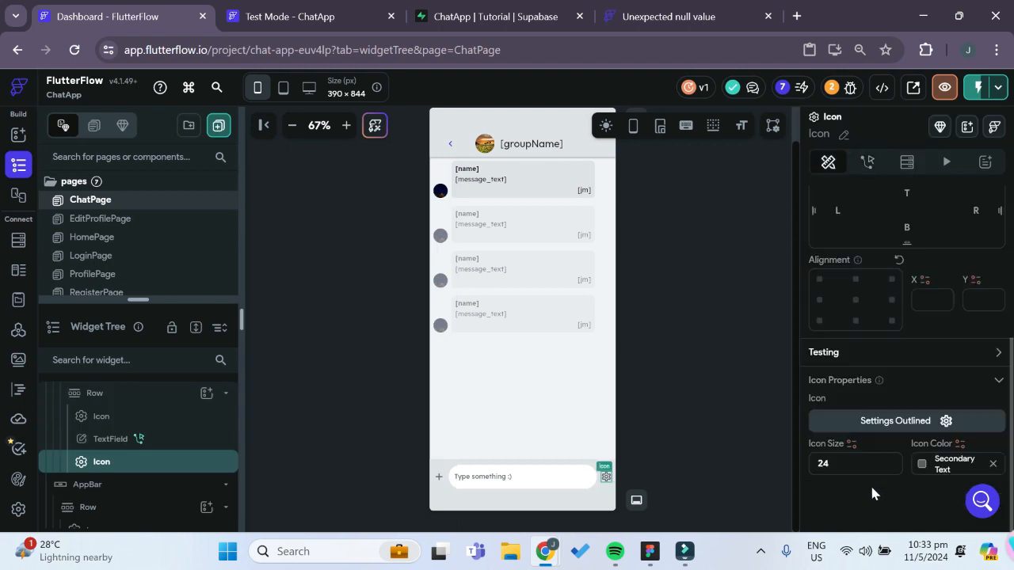
pyautogui.click(917, 426)
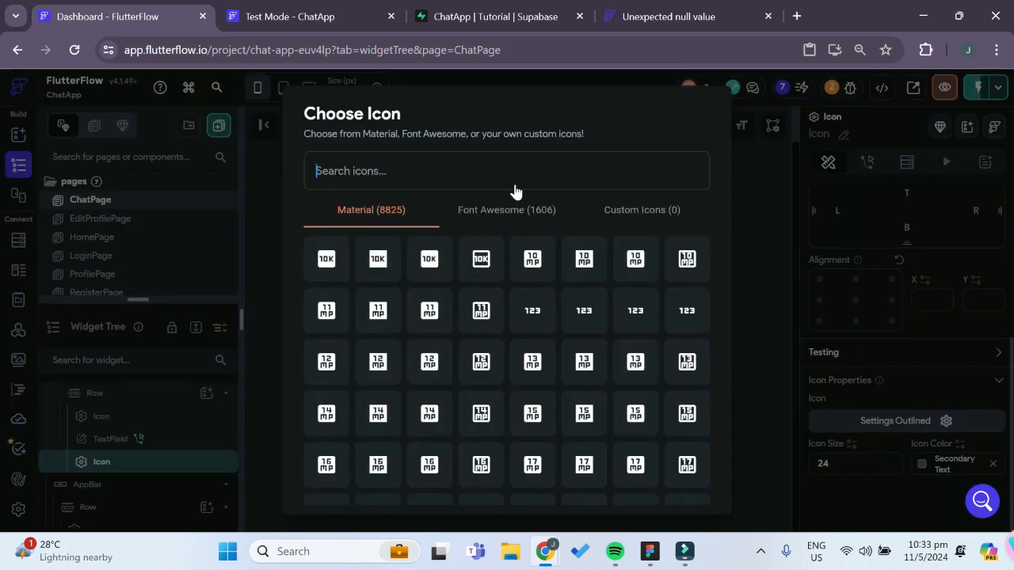
pyautogui.write('send')
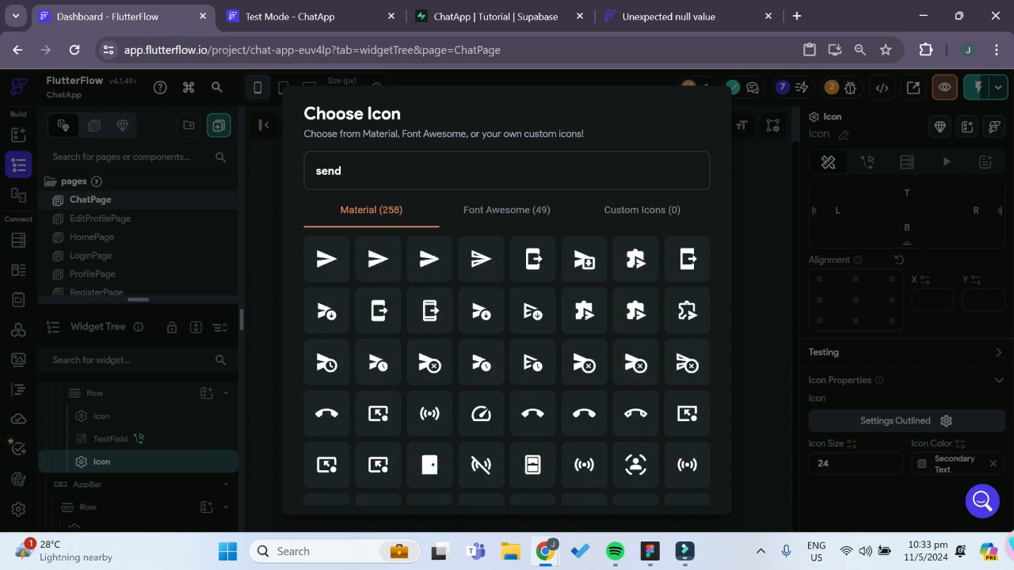
pyautogui.click(333, 273)
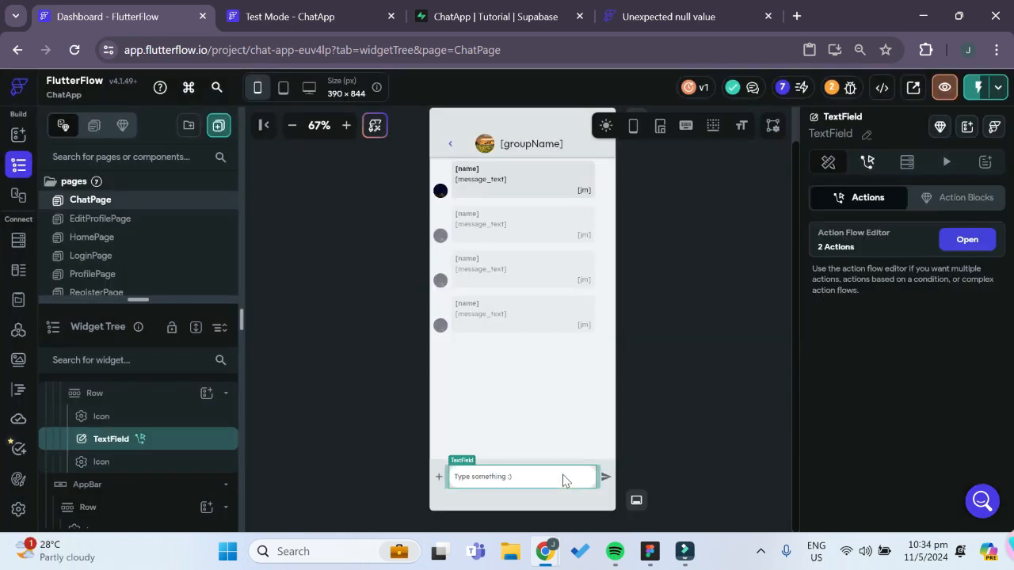
# Cut the conditional actions from the message TextField's On Submit action flow
pyautogui.click(562, 479)
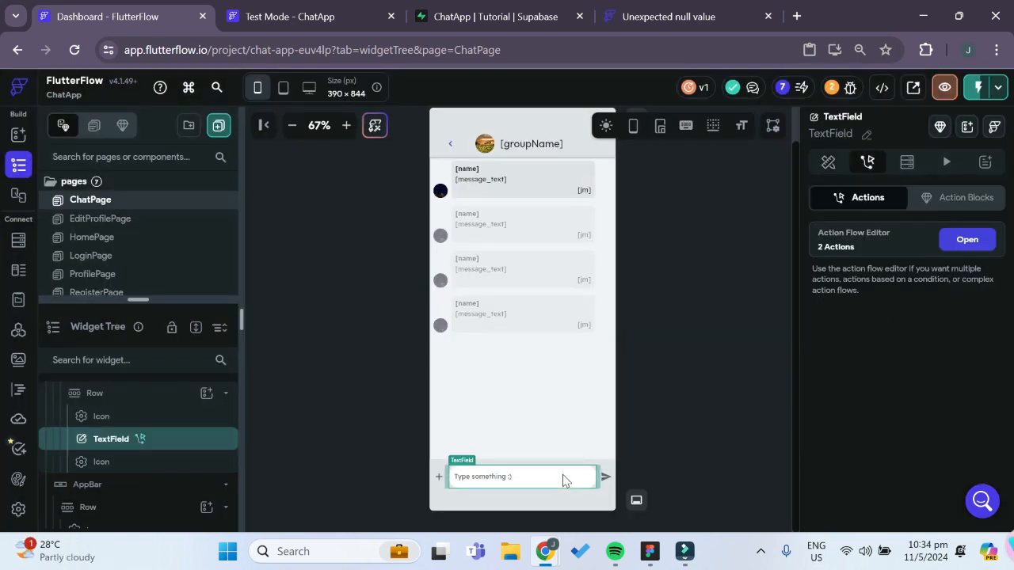
pyautogui.click(979, 248)
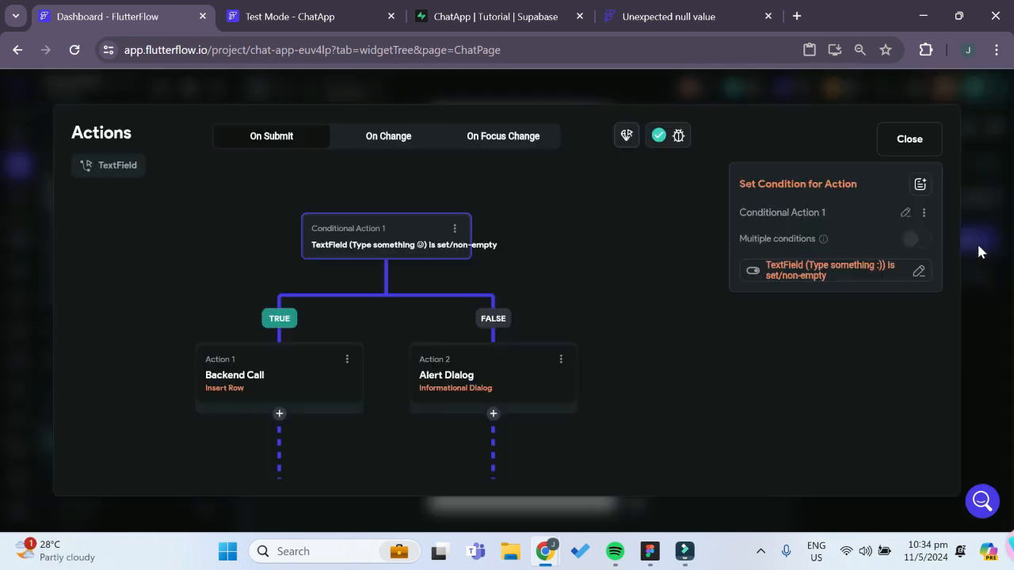
pyautogui.click(455, 231)
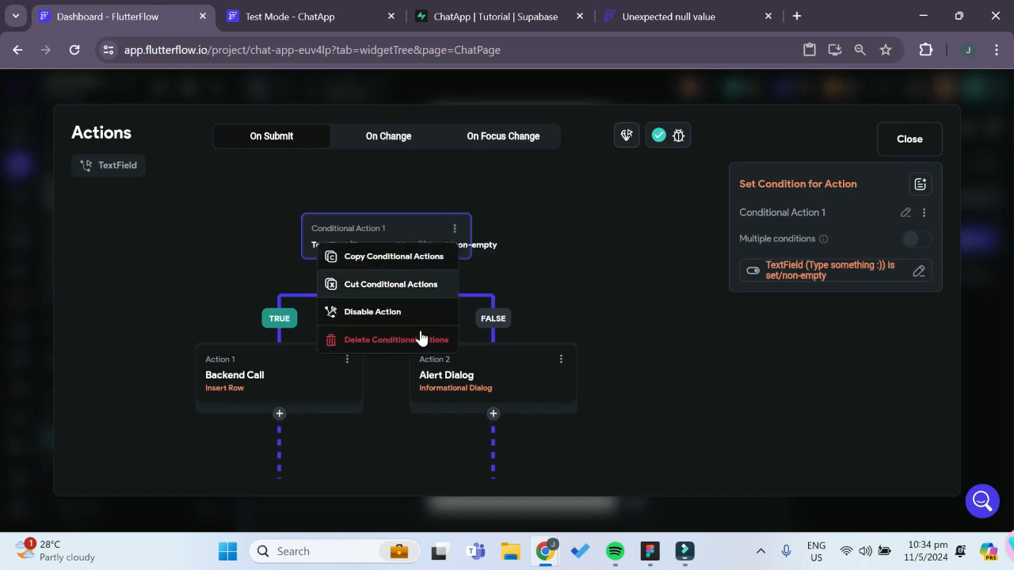
pyautogui.click(376, 284)
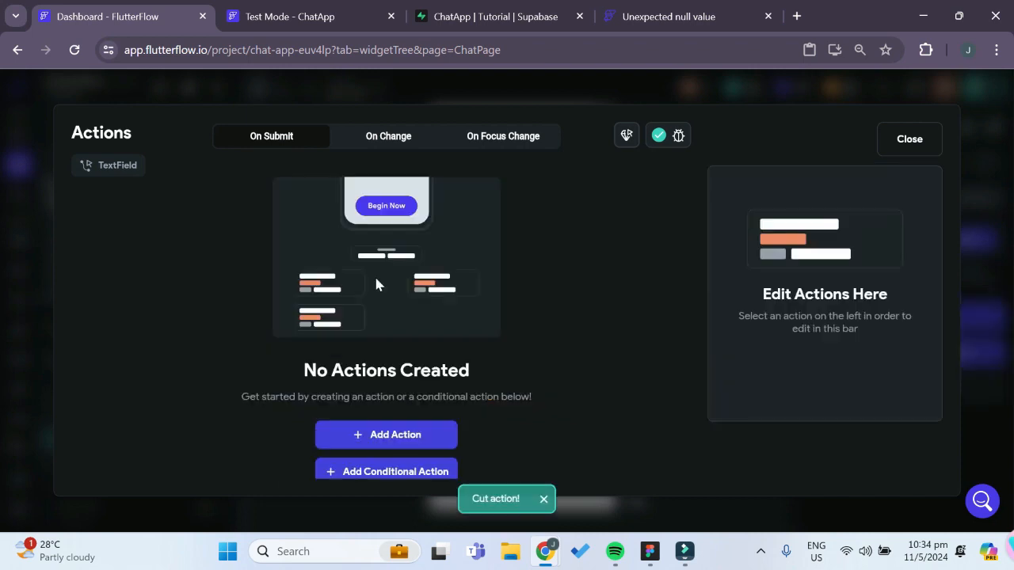
pyautogui.click(908, 139)
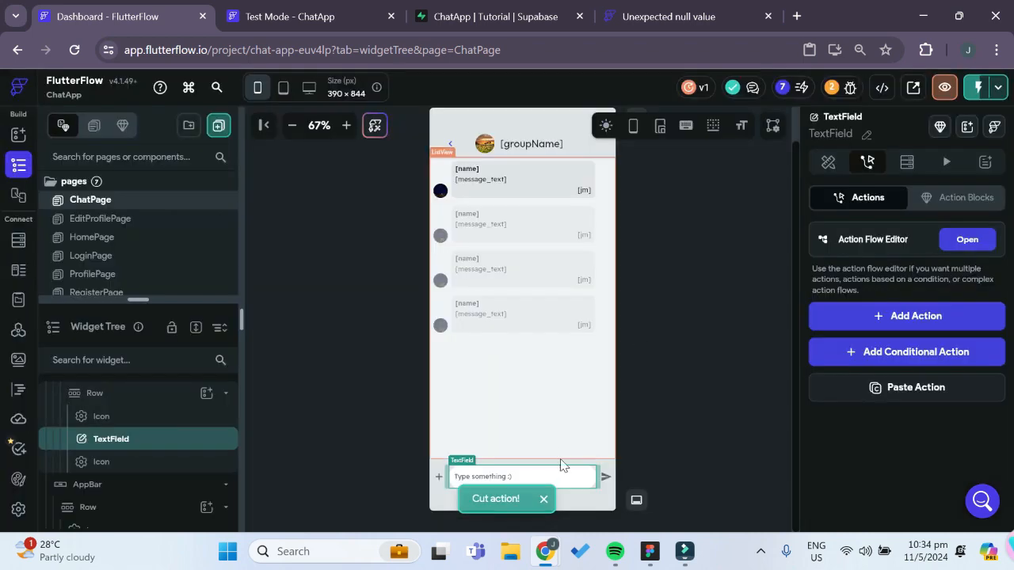
# Paste the cut conditional actions into the send icon's On Tap action flow
pyautogui.click(606, 479)
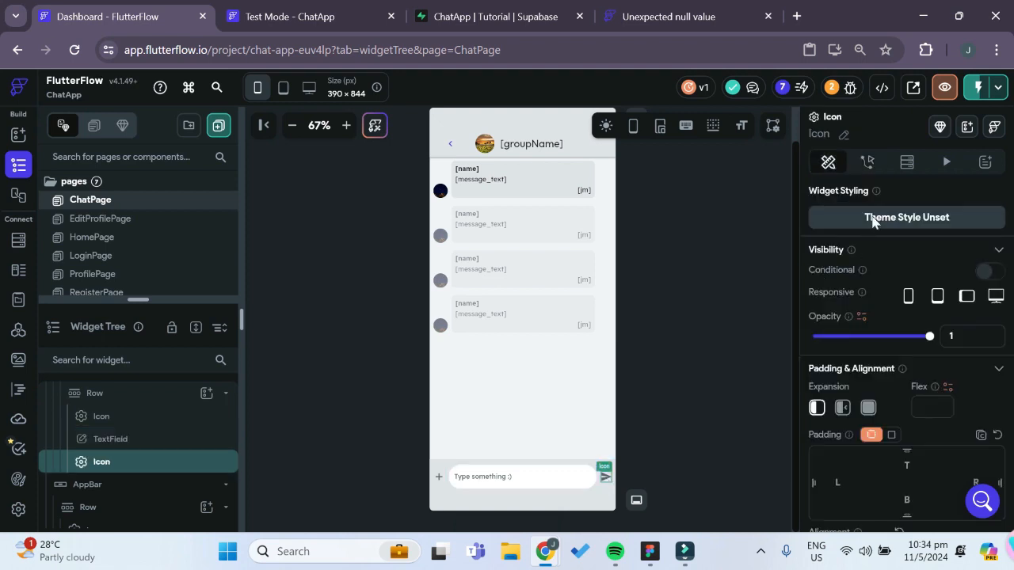
pyautogui.click(868, 163)
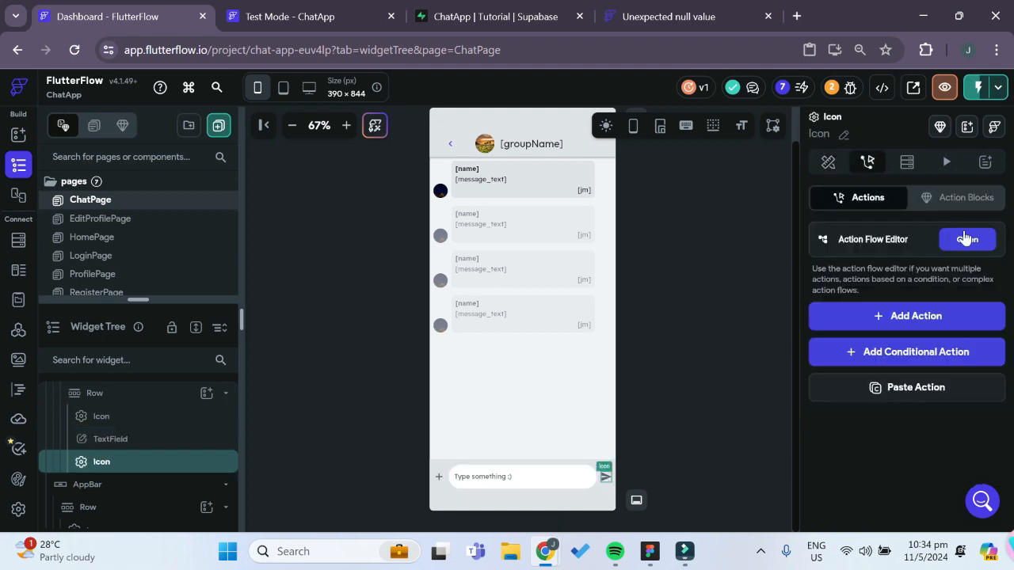
pyautogui.click(969, 241)
pyautogui.scroll(-3, 472, 392)
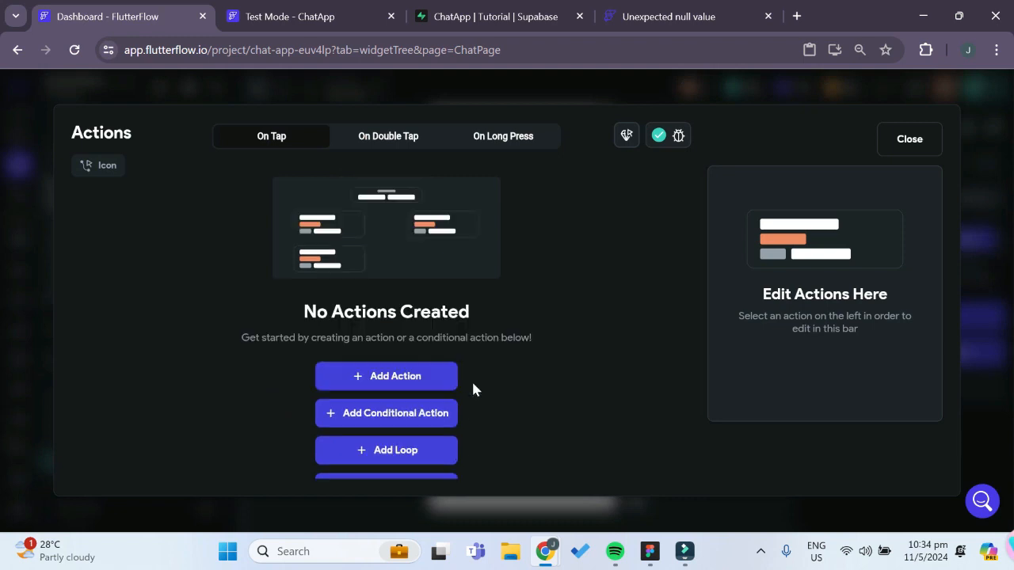
pyautogui.click(412, 450)
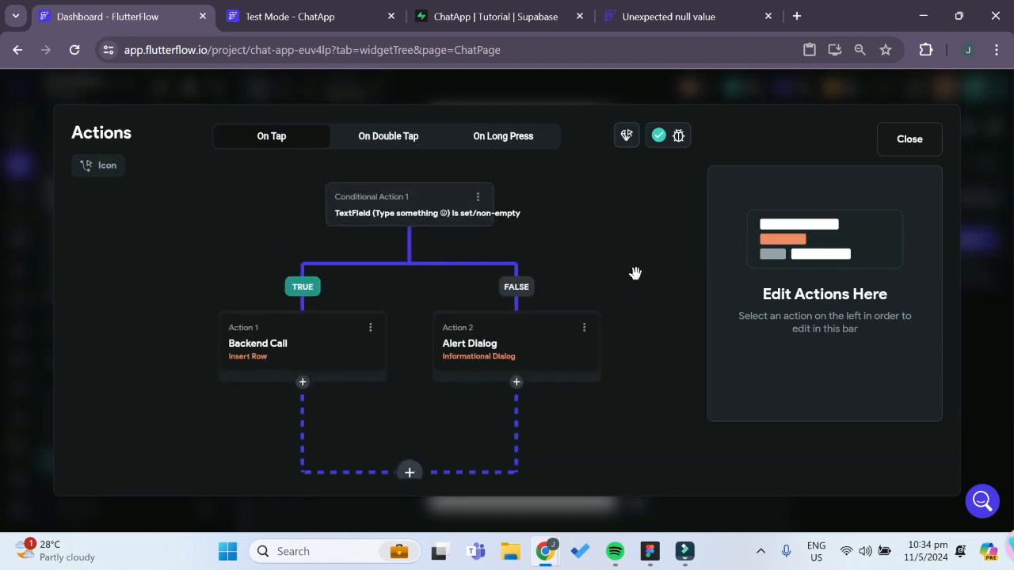
pyautogui.click(907, 140)
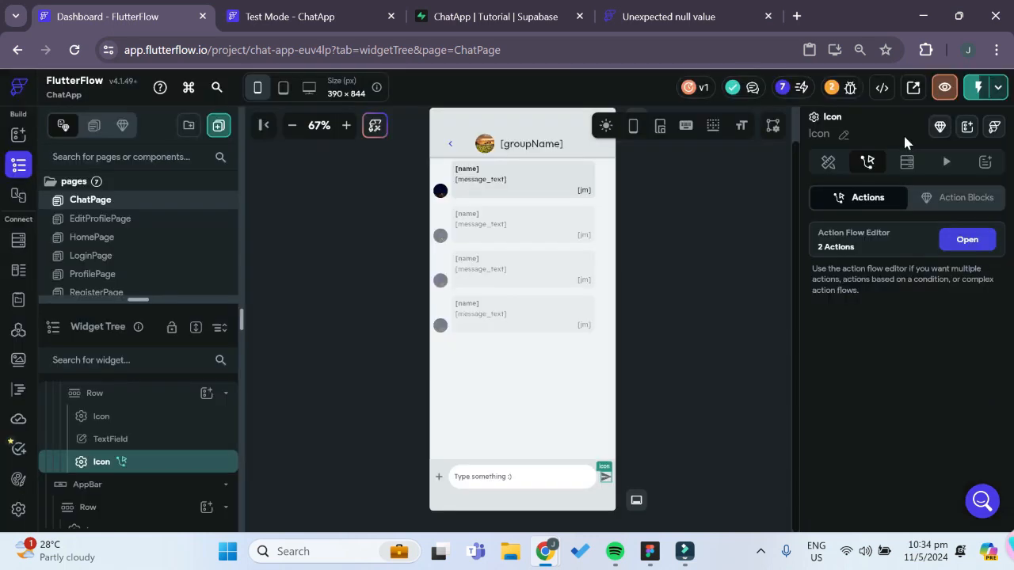
# Switch to the ChatApp test session, reload it with the latest changes, and open the Apple 4 lyfe chat
pyautogui.click(300, 18)
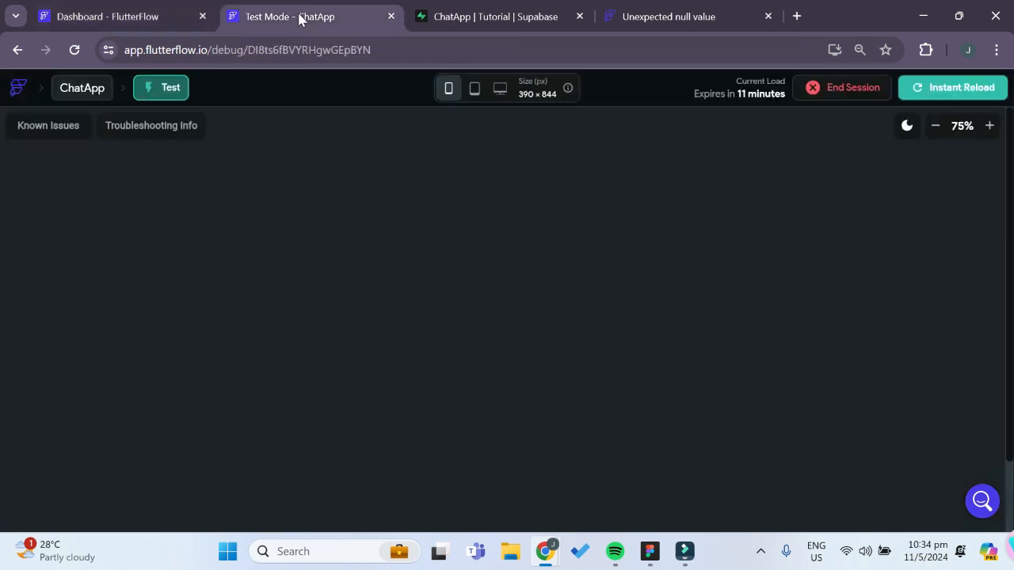
pyautogui.click(952, 92)
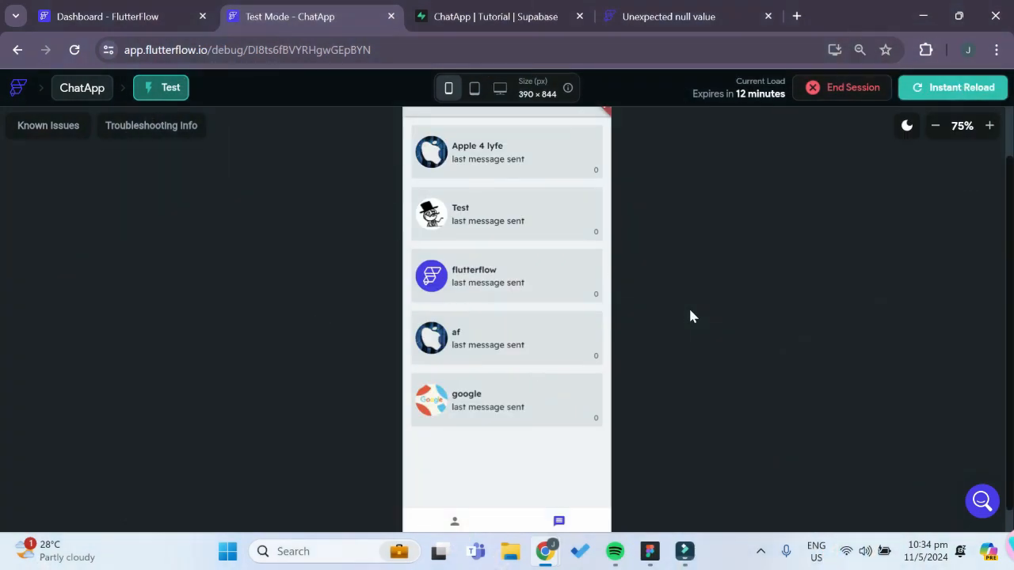
pyautogui.scroll(1, 644, 276)
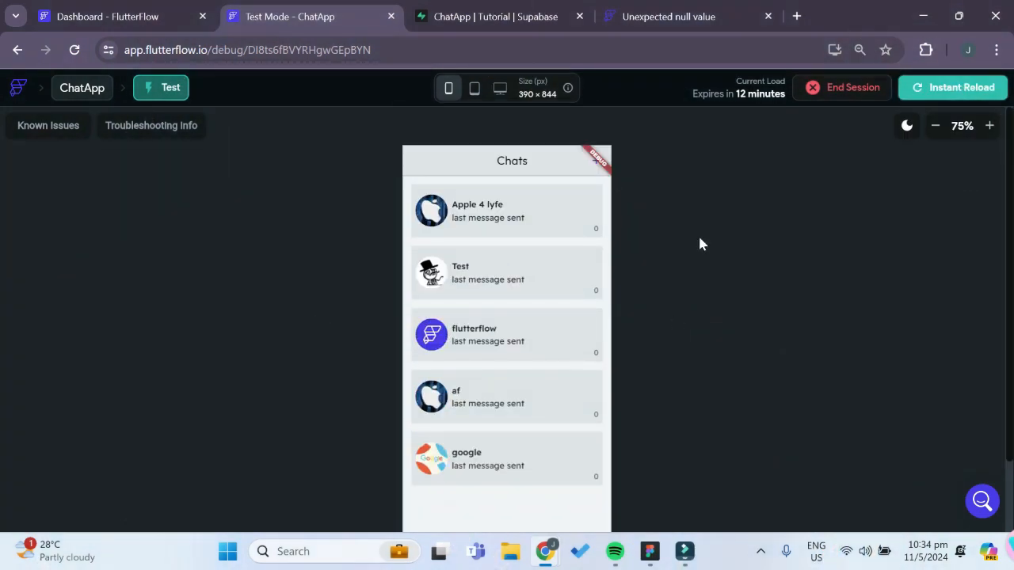
pyautogui.click(541, 210)
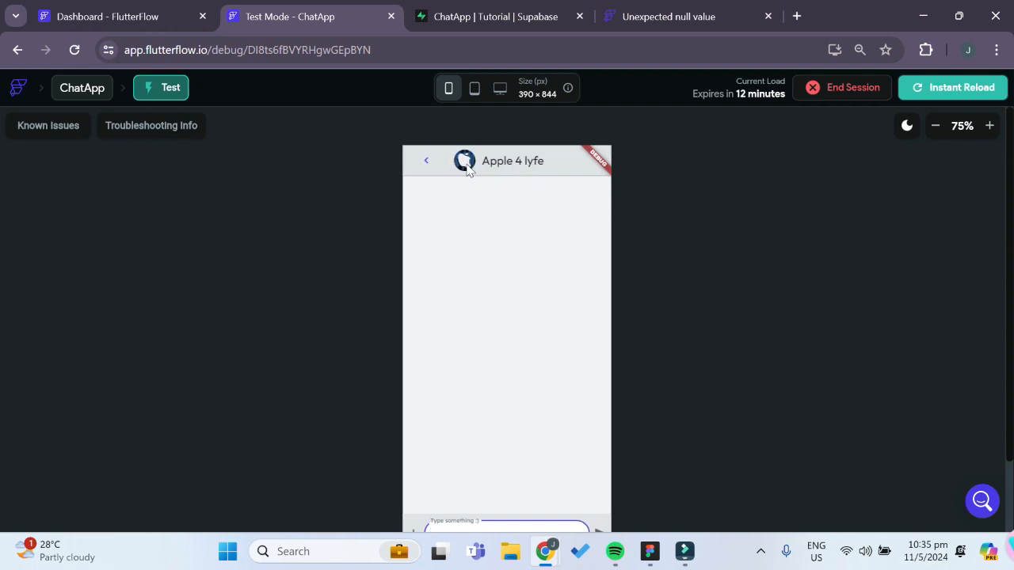
# Enter the message "hello" in the Apple 4 lyfe chat and send it with the send icon
pyautogui.scroll(-1, 653, 267)
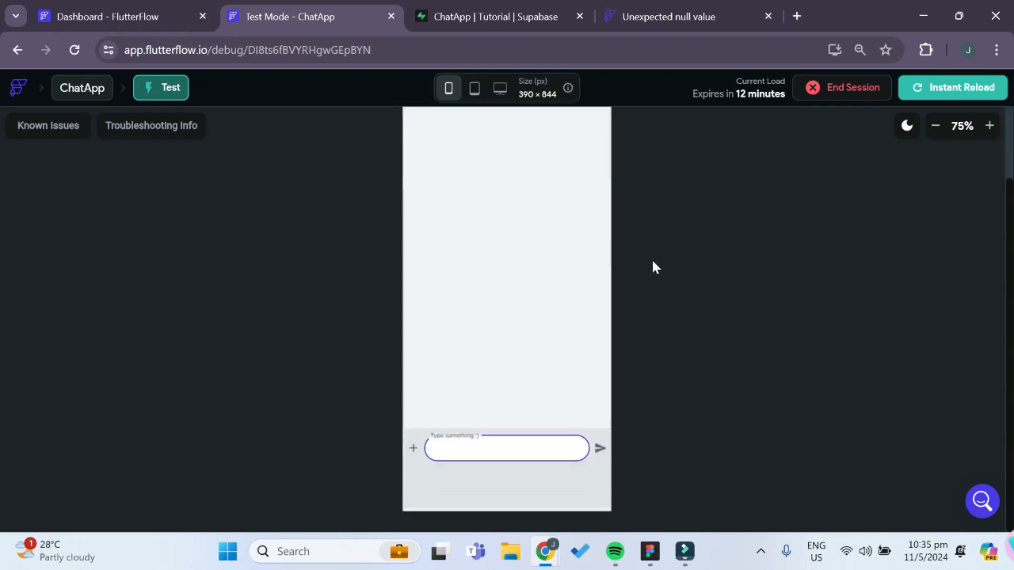
pyautogui.scroll(1, 663, 359)
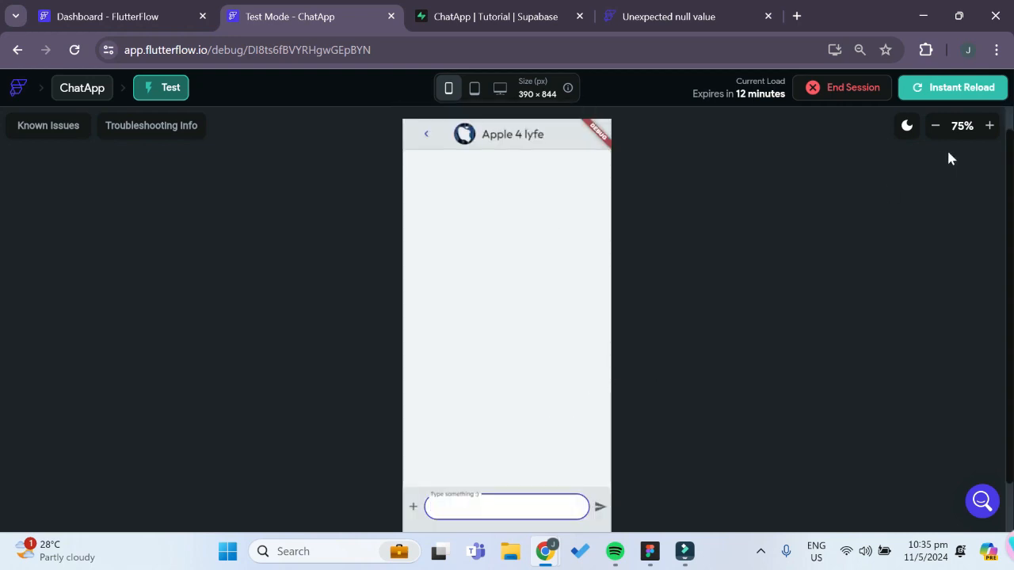
pyautogui.click(934, 127)
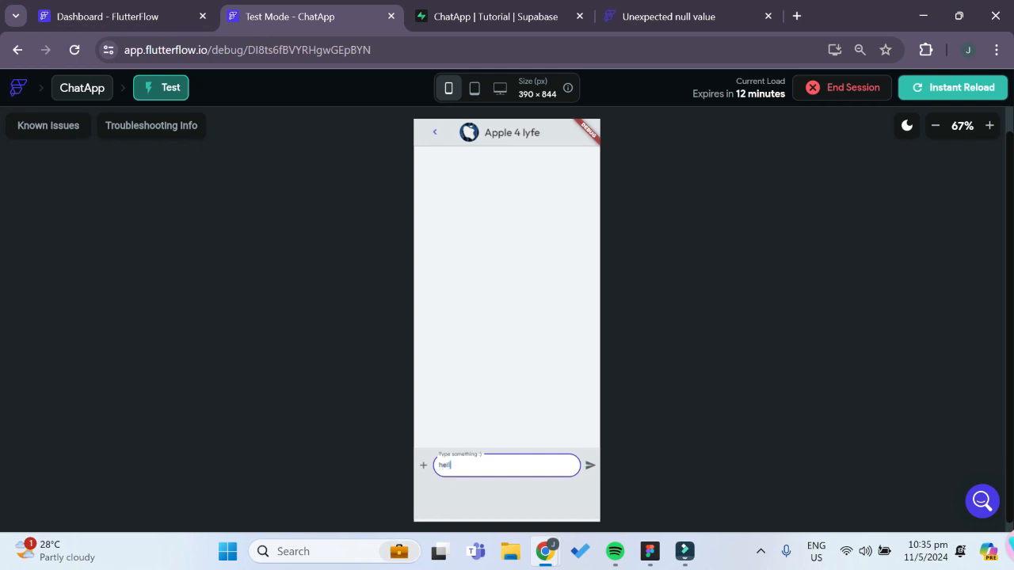
pyautogui.write('o')
pyautogui.click(588, 470)
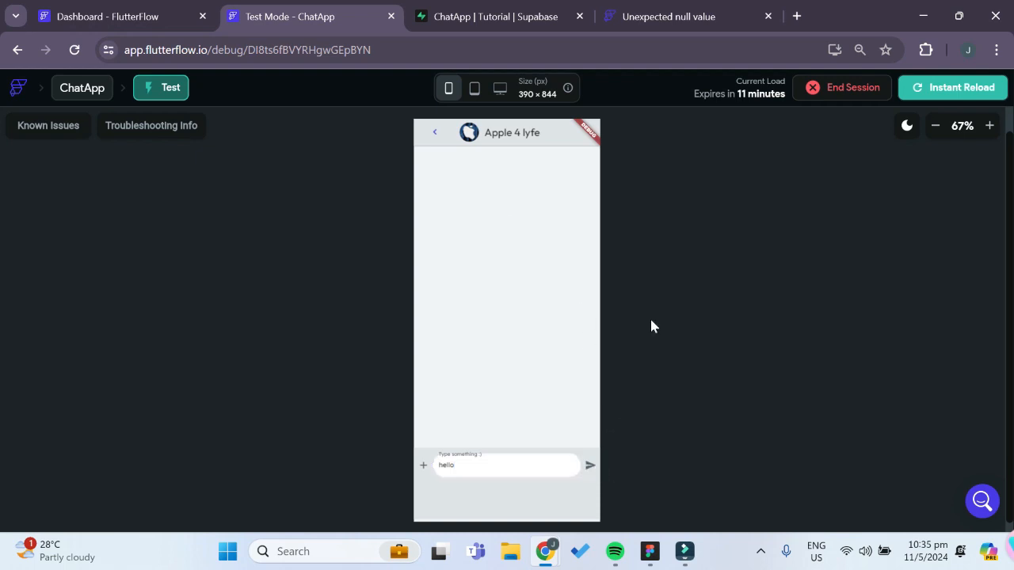
# Switch to Supabase, open the messages table, and save it with Row Level Security disabled
pyautogui.click(491, 16)
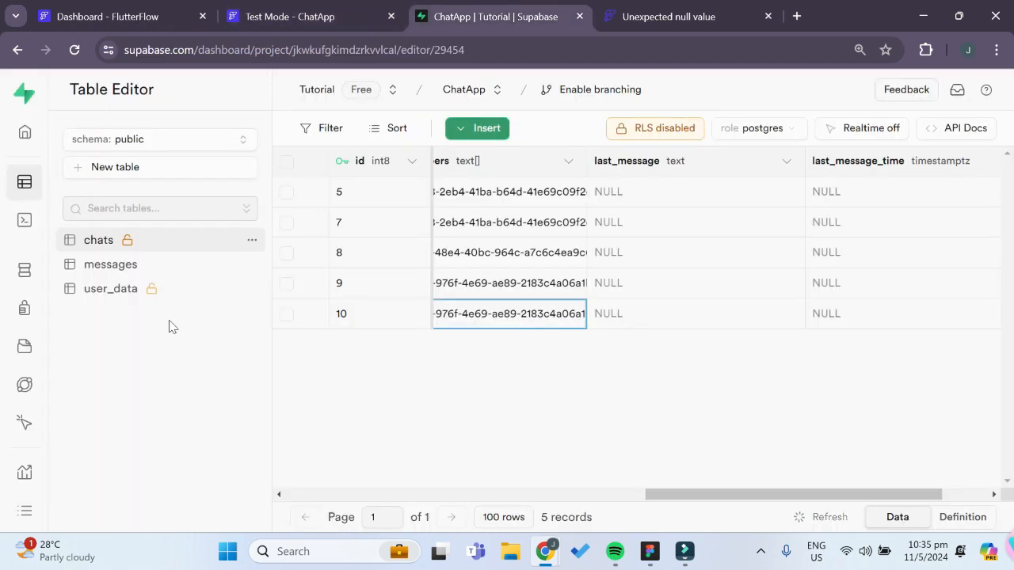
pyautogui.click(153, 269)
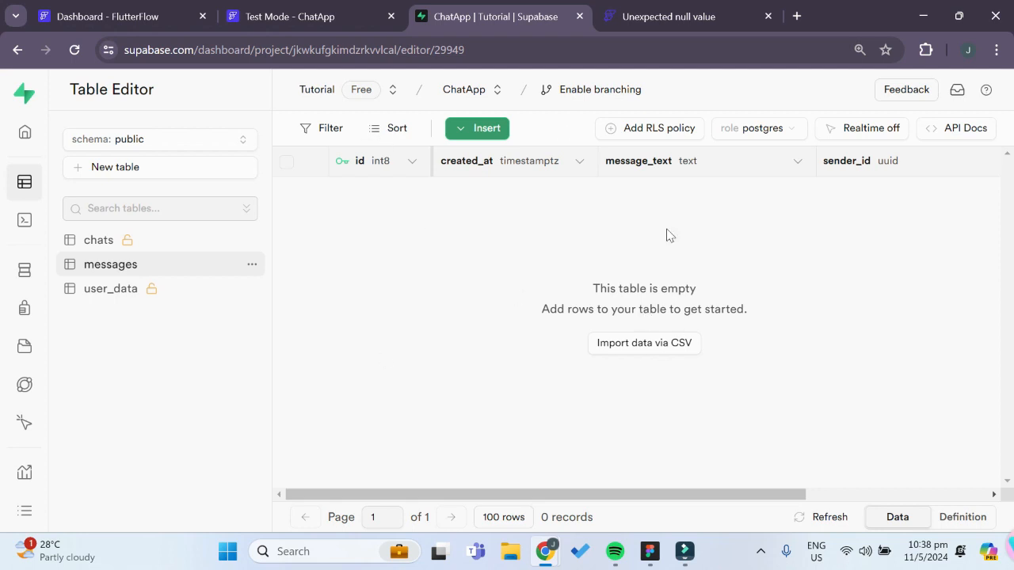
pyautogui.click(252, 266)
pyautogui.click(382, 247)
pyautogui.click(252, 266)
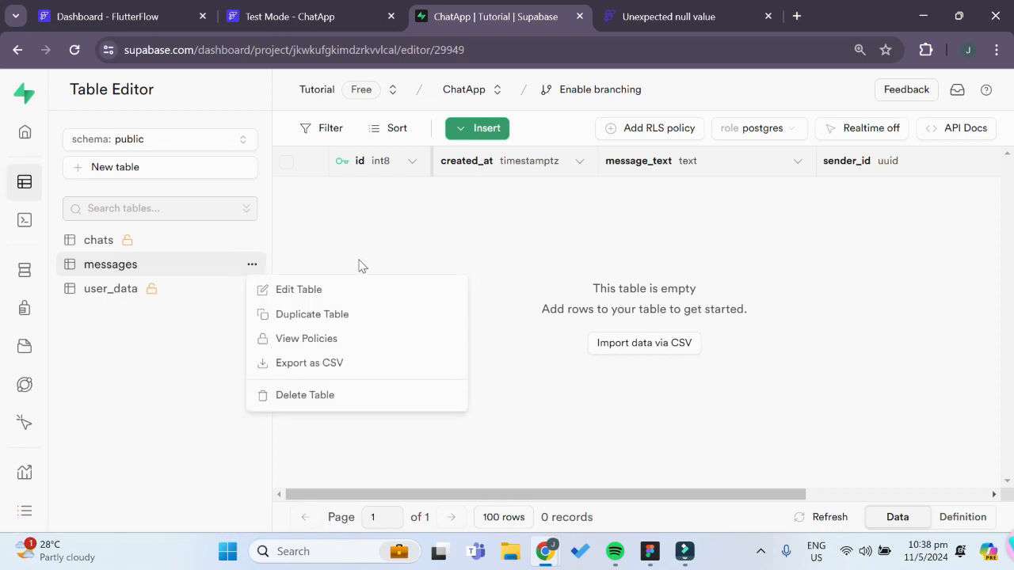
pyautogui.click(335, 290)
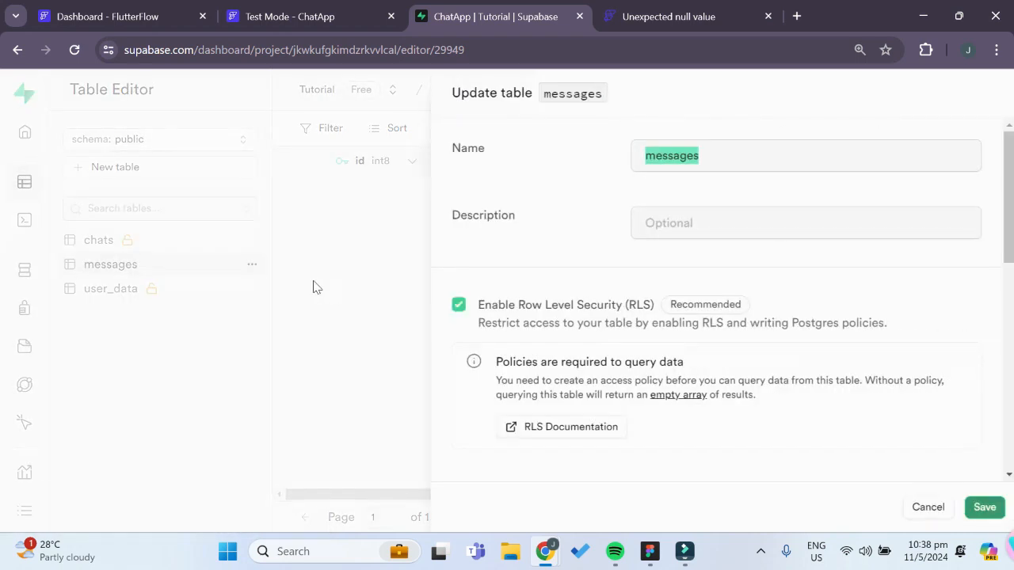
pyautogui.click(457, 304)
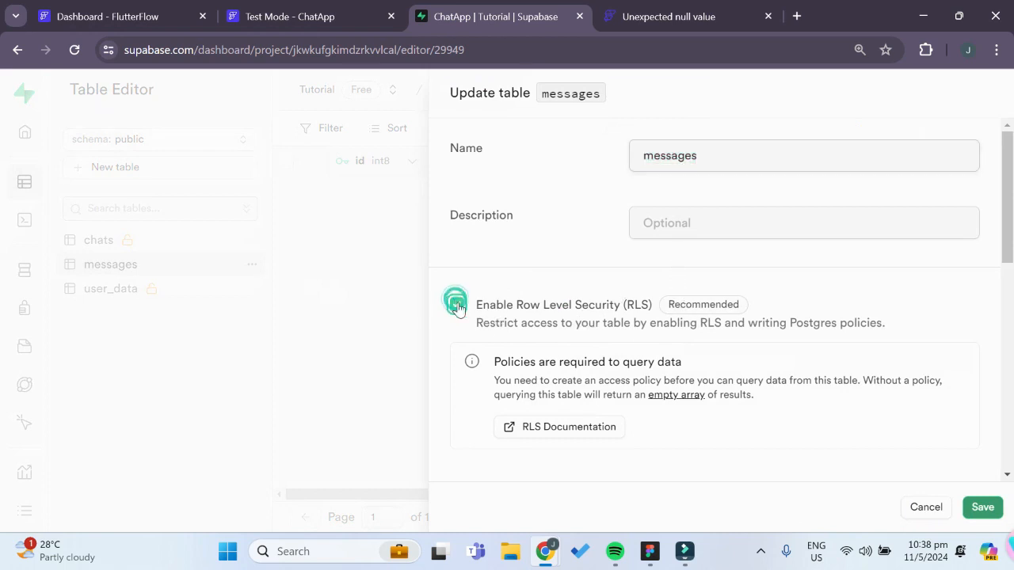
pyautogui.click(615, 510)
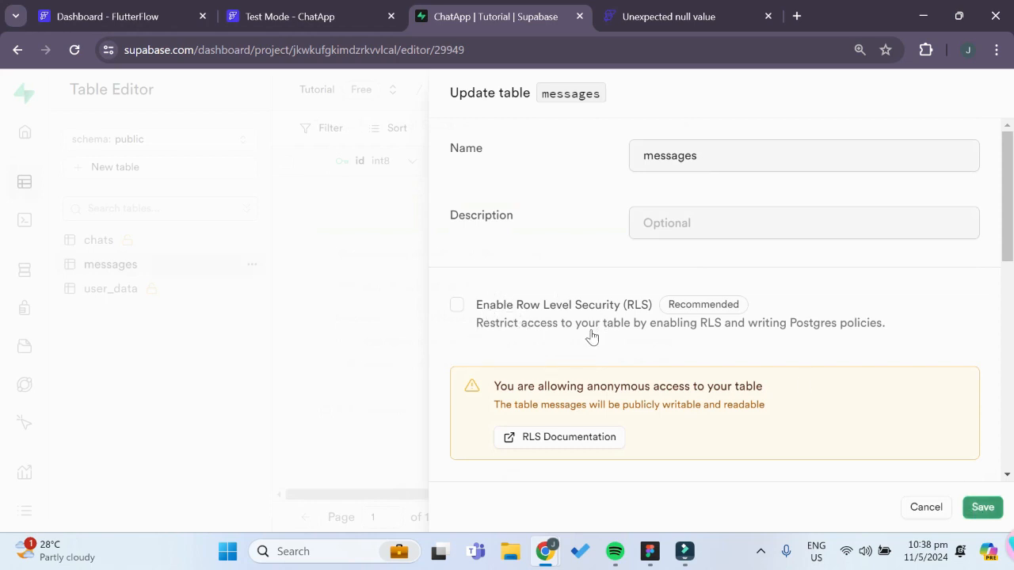
pyautogui.click(983, 507)
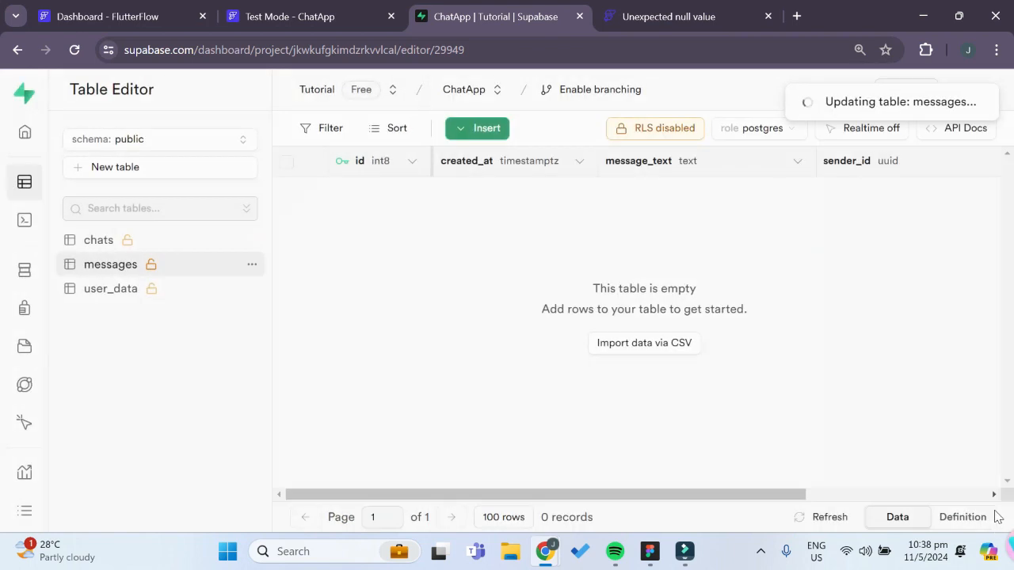
# Switch to FlutterFlow, re-import the Supabase table schema over the existing one, and return to the ChatPage widget tree
pyautogui.click(148, 14)
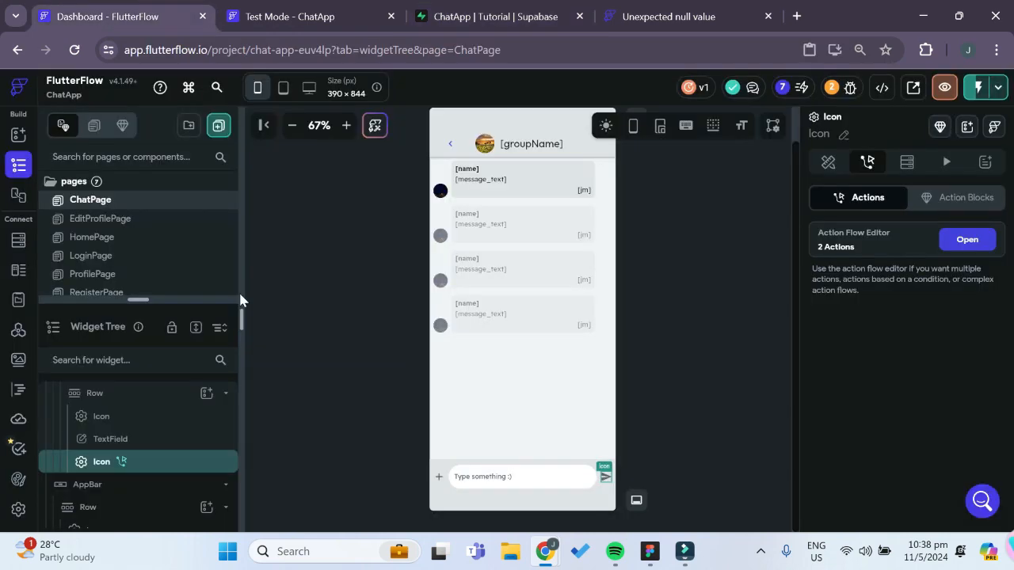
pyautogui.click(18, 514)
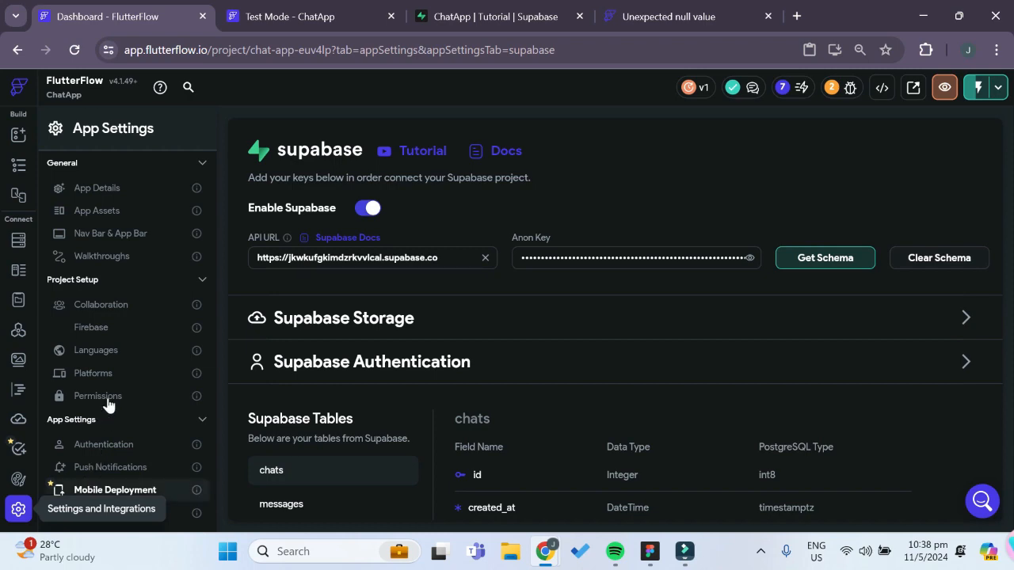
pyautogui.scroll(-3, 108, 404)
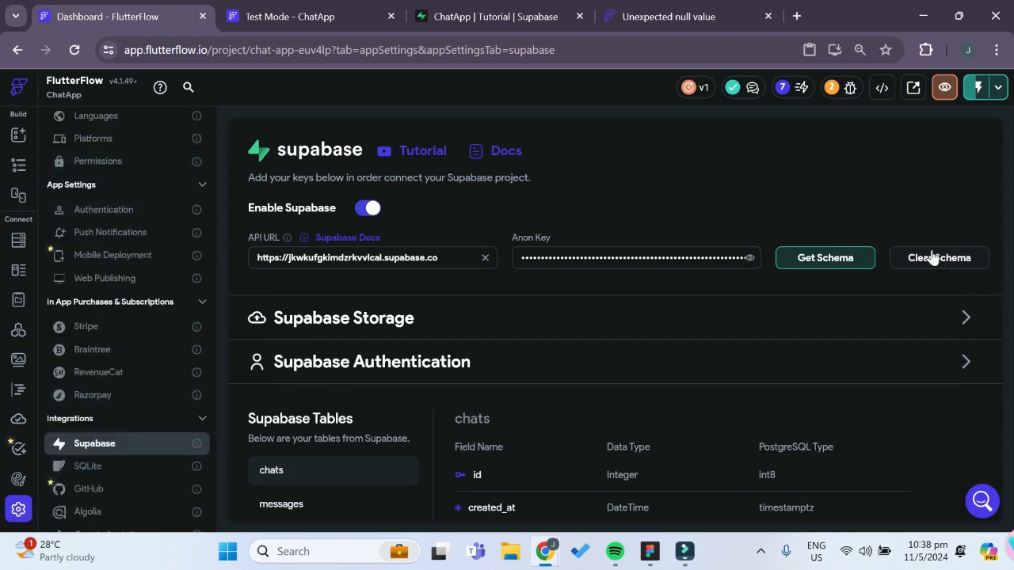
pyautogui.click(824, 258)
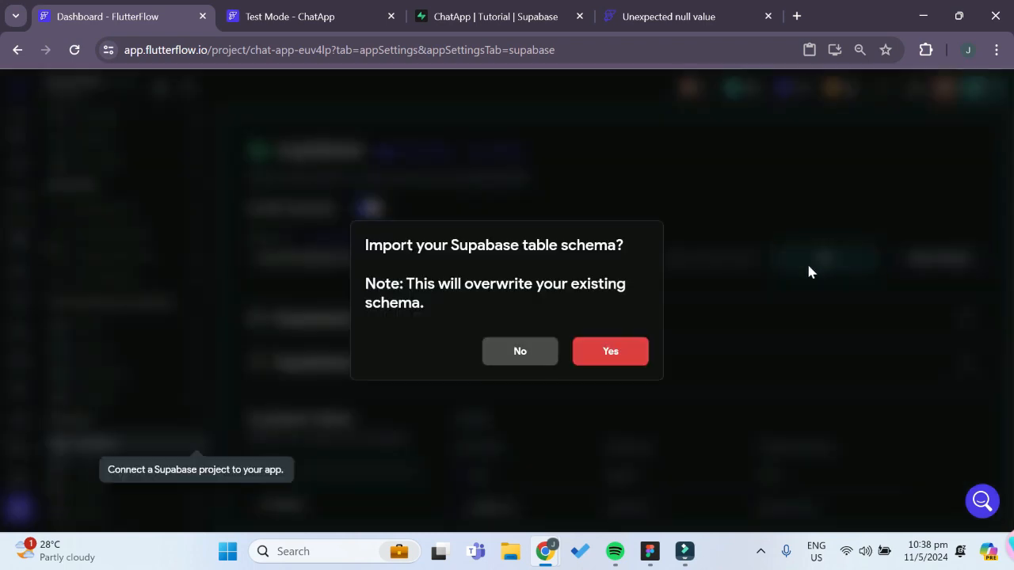
pyautogui.click(584, 353)
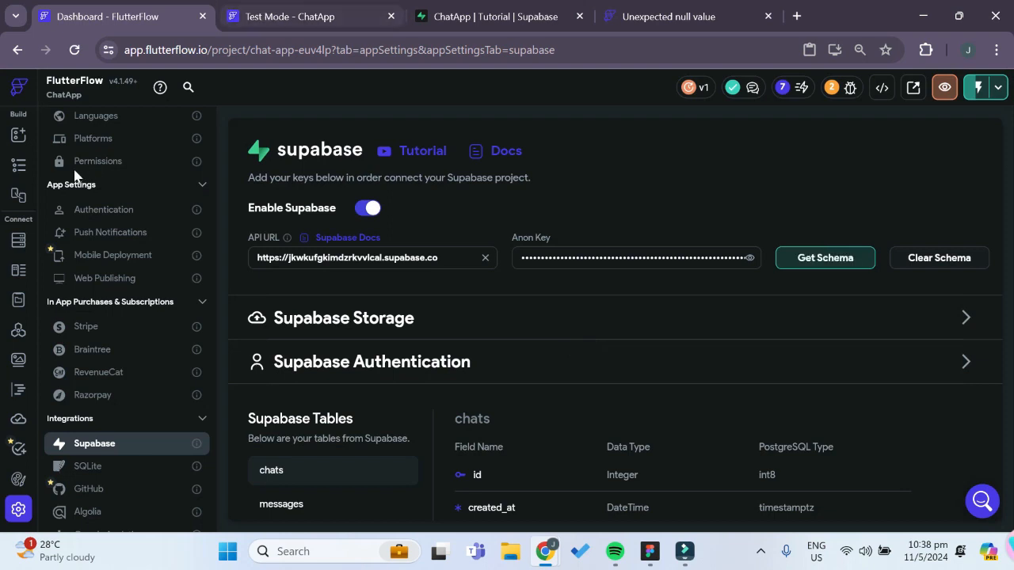
pyautogui.click(20, 164)
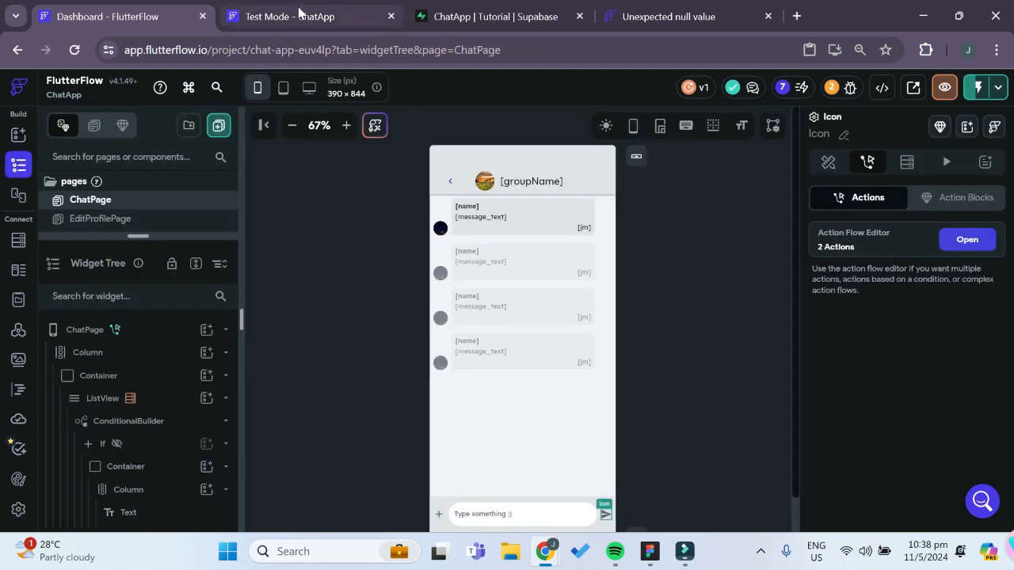
# Reload the ChatApp test session and send "hello" again in the Apple 4 lyfe chat
pyautogui.click(303, 15)
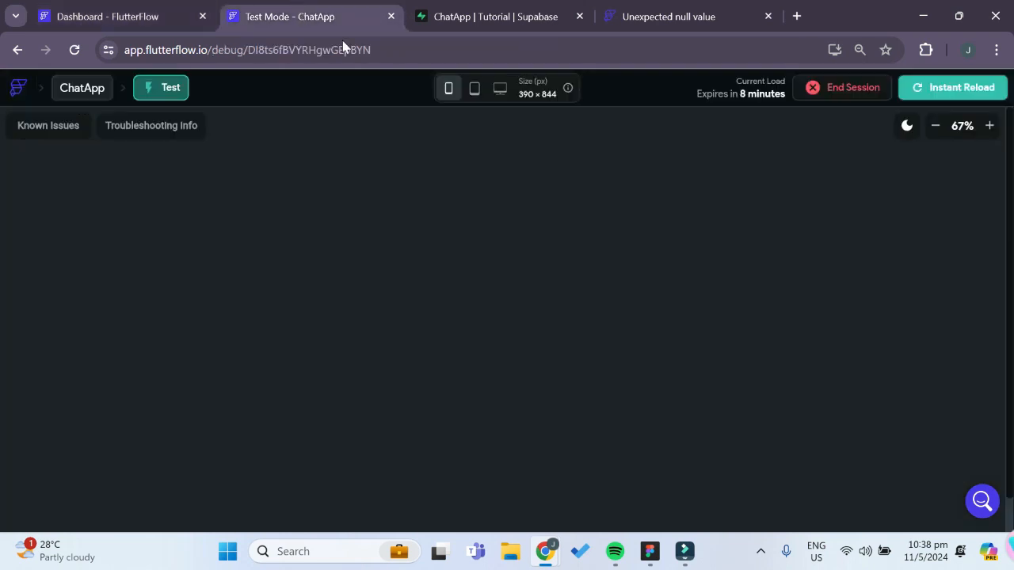
pyautogui.click(954, 90)
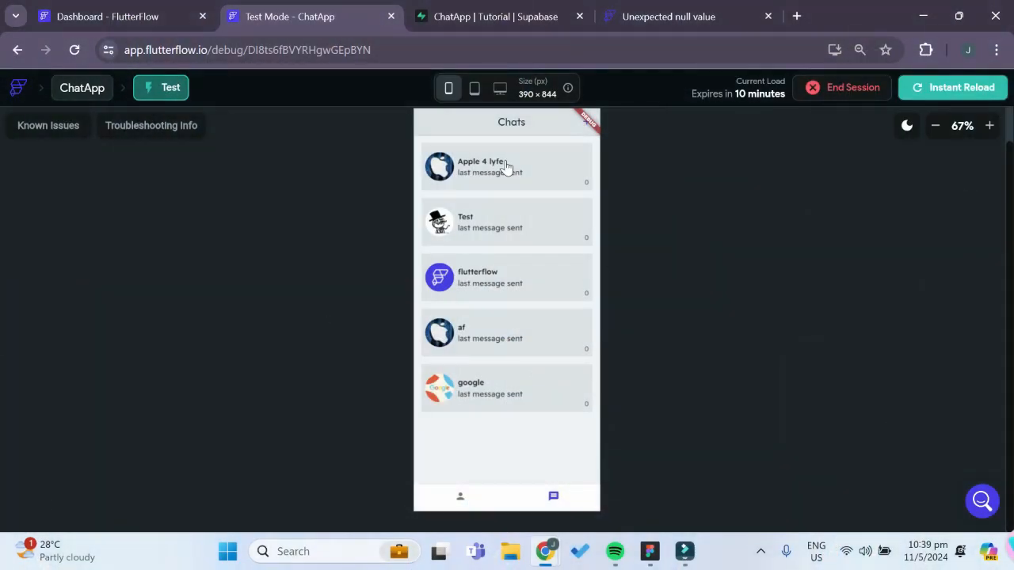
pyautogui.click(506, 164)
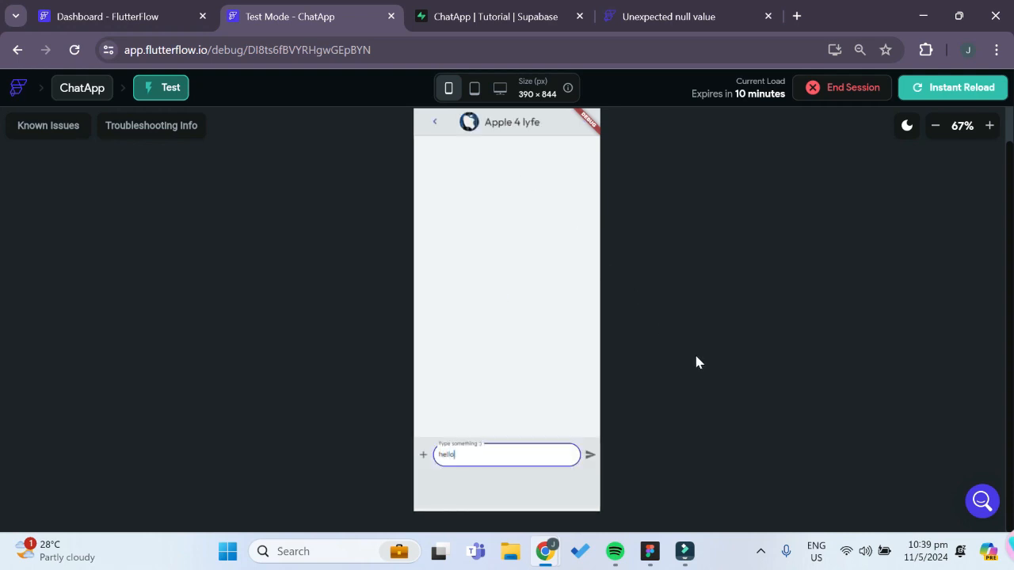
pyautogui.click(591, 458)
# Check the messages table in Supabase for the sent message, and compare it with the chat in the test session
pyautogui.click(491, 16)
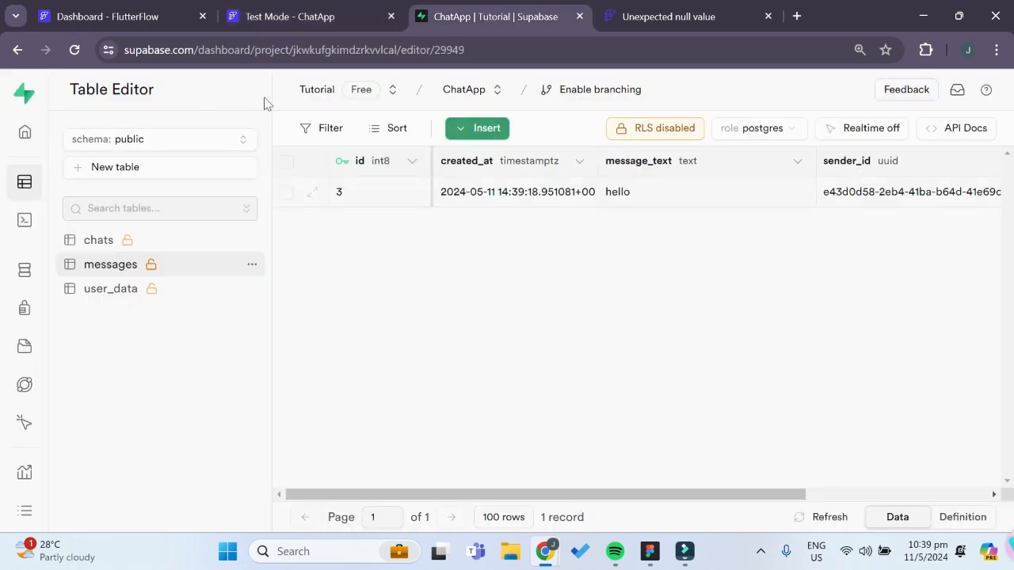
pyautogui.moveTo(523, 495)
pyautogui.mouseDown()
pyautogui.moveTo(534, 496)
pyautogui.moveTo(511, 496)
pyautogui.mouseUp()
pyautogui.moveTo(704, 495); pyautogui.dragTo(683, 484)
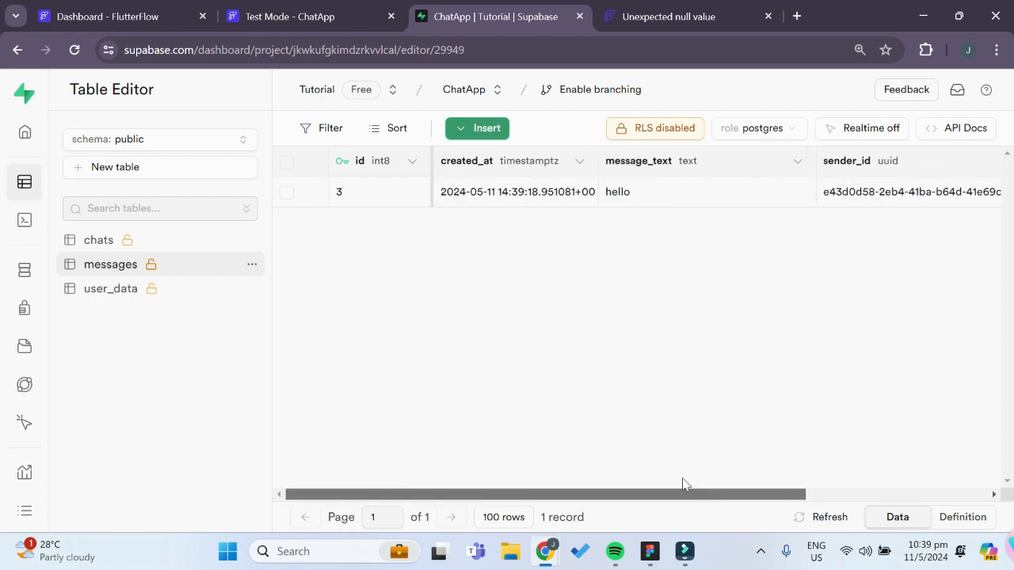
pyautogui.click(134, 16)
pyautogui.click(297, 16)
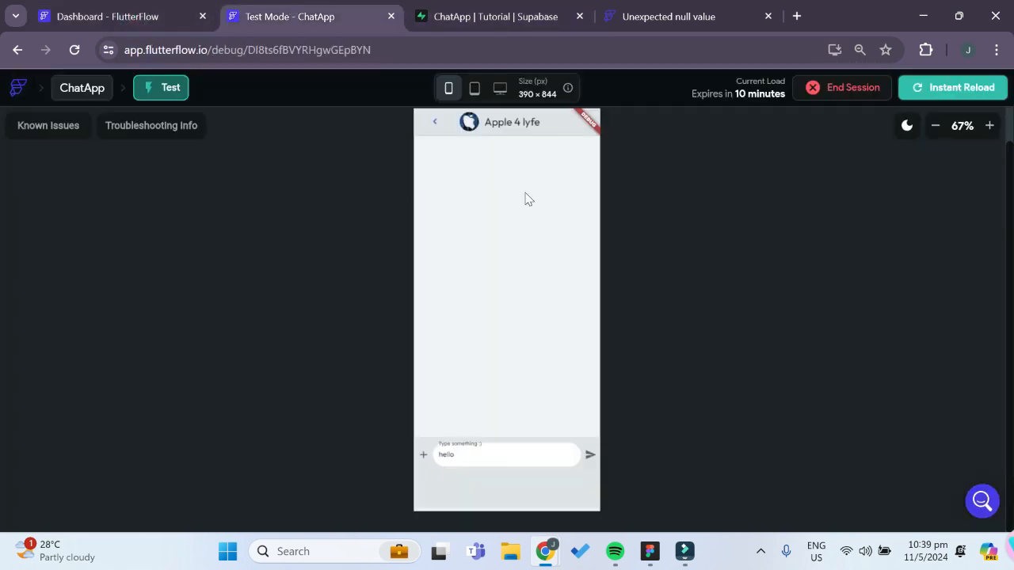
# In the ChatPage send icon's On Tap flow, add a Refresh Database Request action after the Insert Row call on the TRUE branch
pyautogui.click(95, 18)
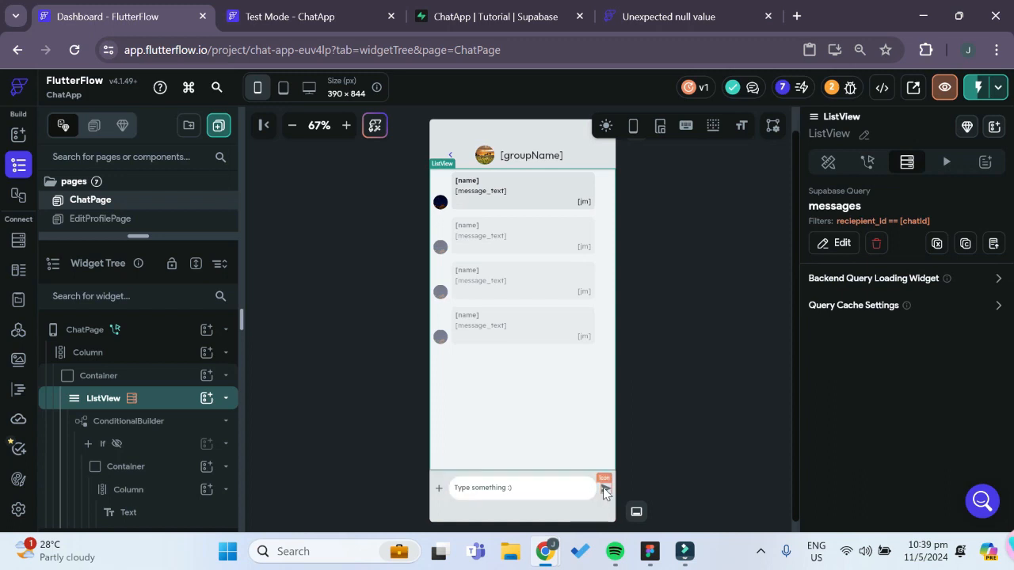
pyautogui.click(606, 491)
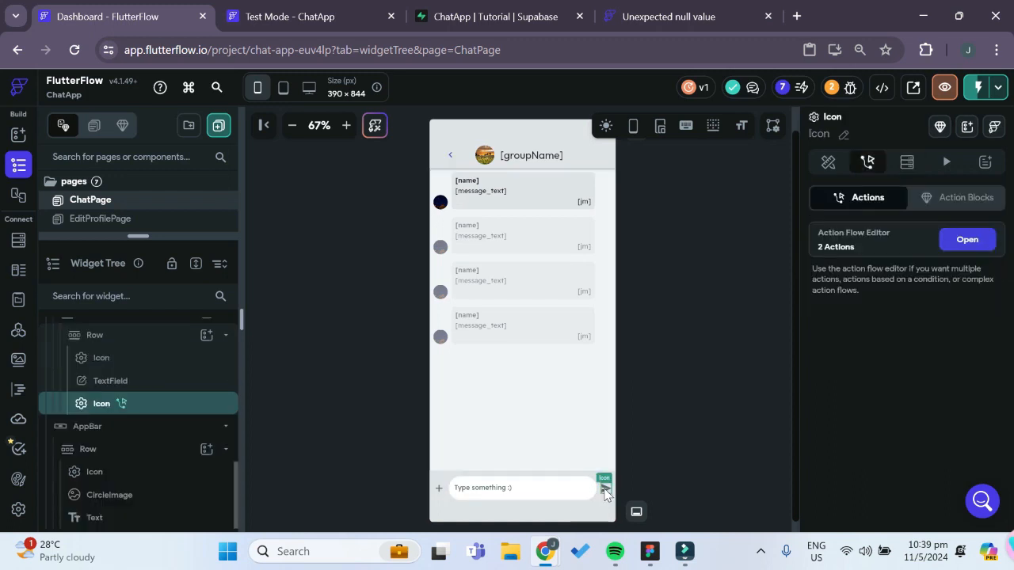
pyautogui.click(966, 240)
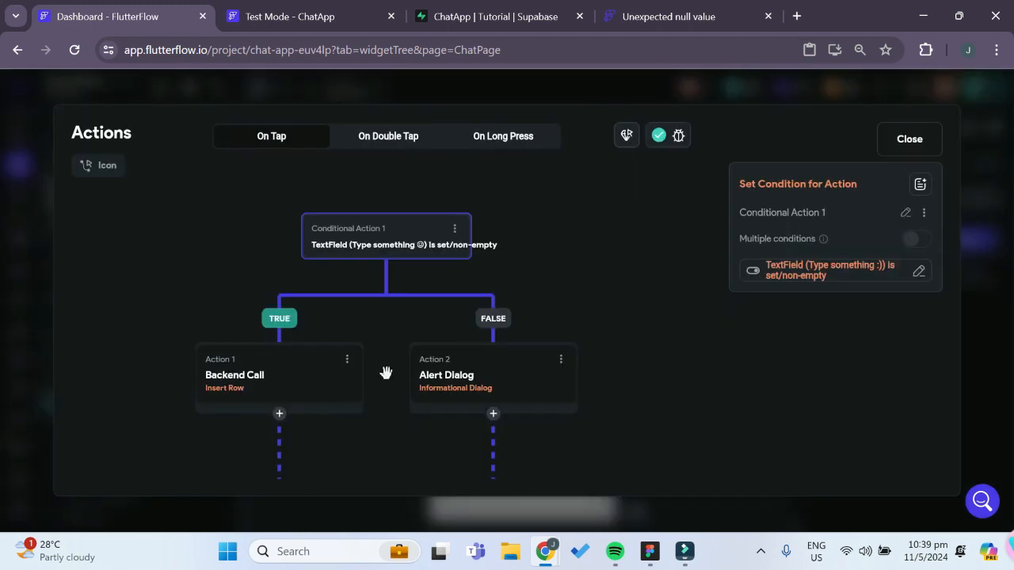
pyautogui.moveTo(385, 369); pyautogui.dragTo(421, 351)
pyautogui.click(340, 362)
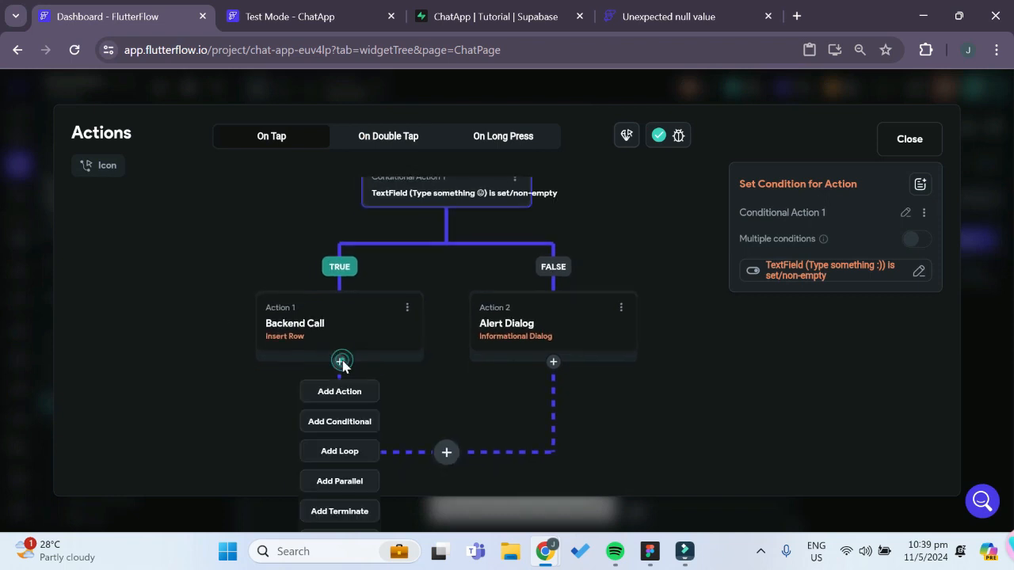
pyautogui.click(340, 391)
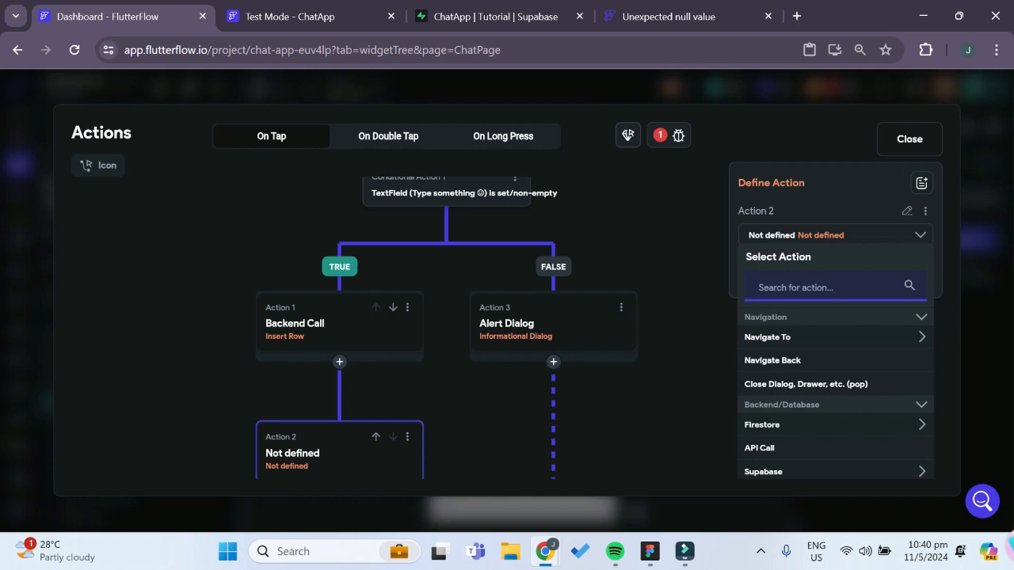
pyautogui.write('refres')
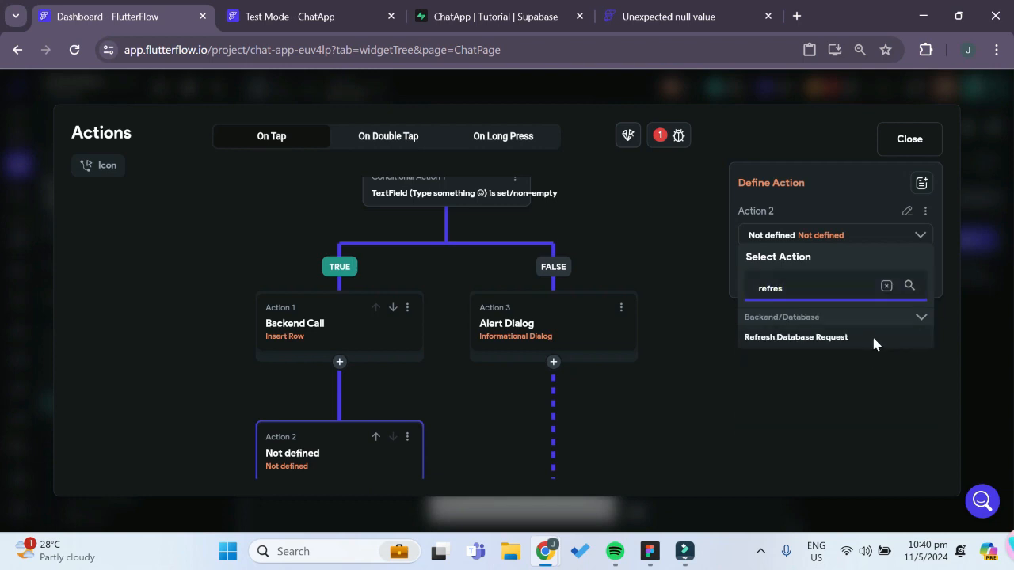
pyautogui.click(873, 339)
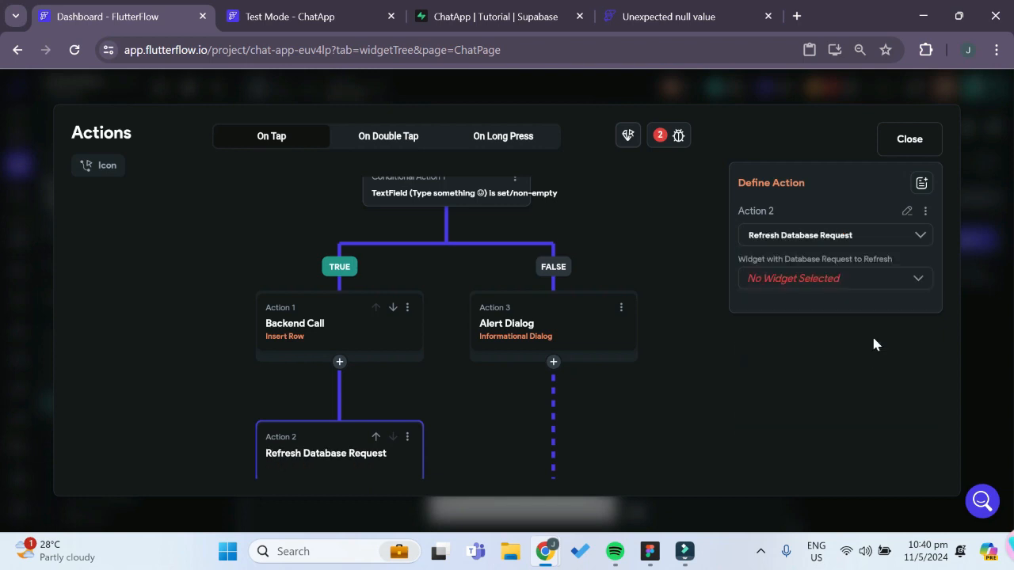
# Set ListView as the widget to refresh, and add a Clear Text Fields/Pin Codes action for TextField_1 after the refresh
pyautogui.click(780, 286)
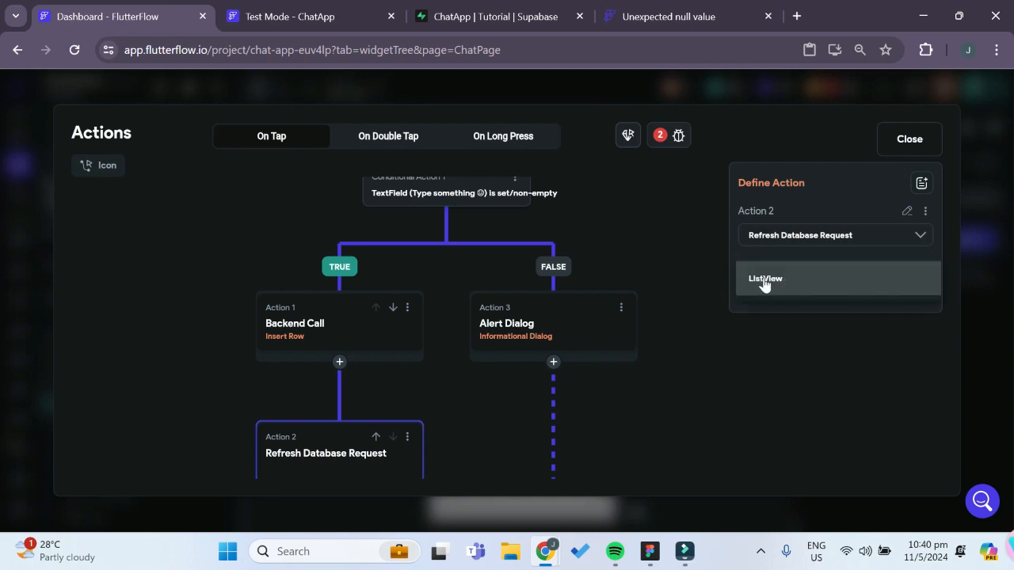
pyautogui.click(763, 283)
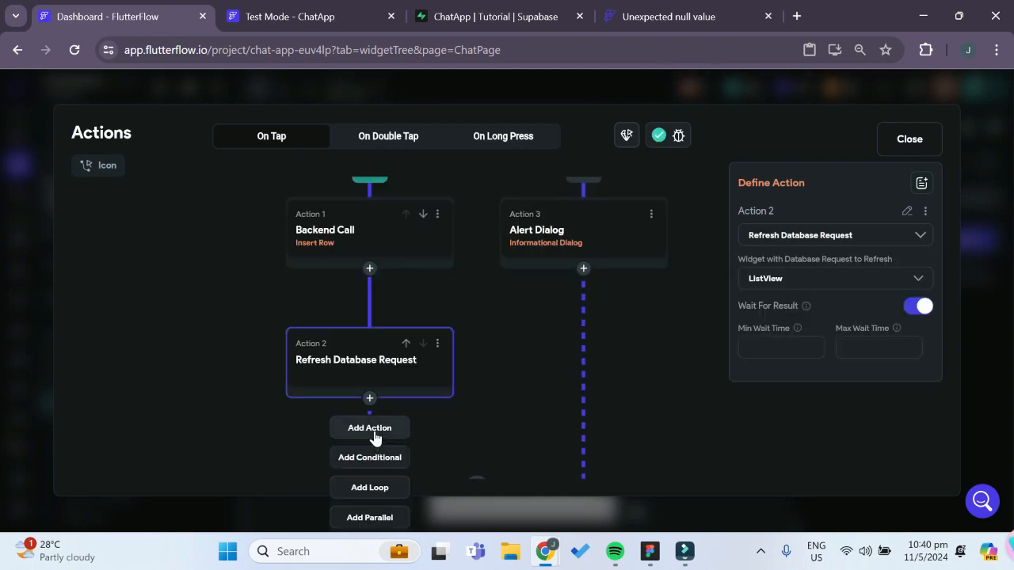
pyautogui.click(370, 428)
pyautogui.scroll(-1, 528, 392)
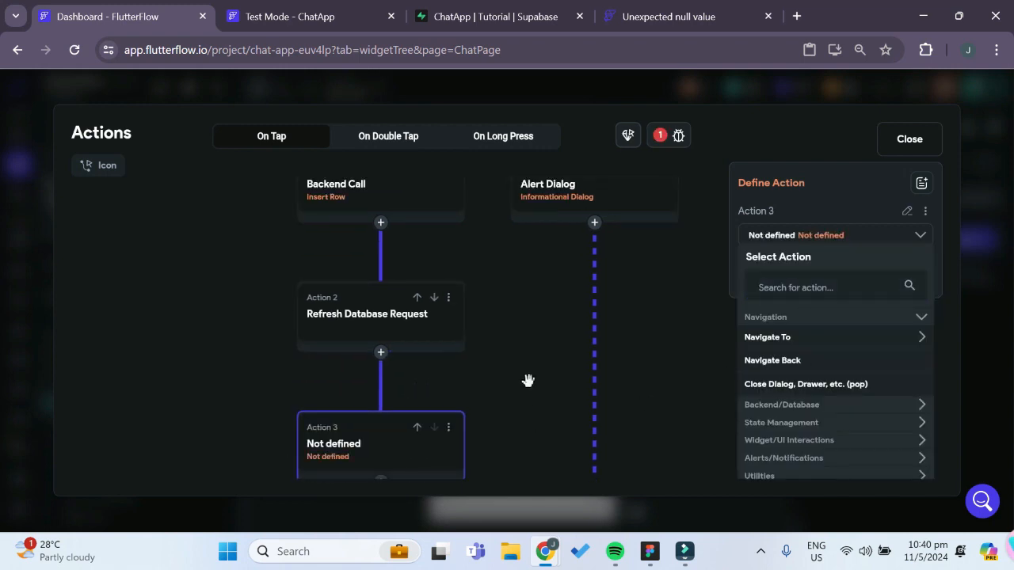
pyautogui.click(793, 287)
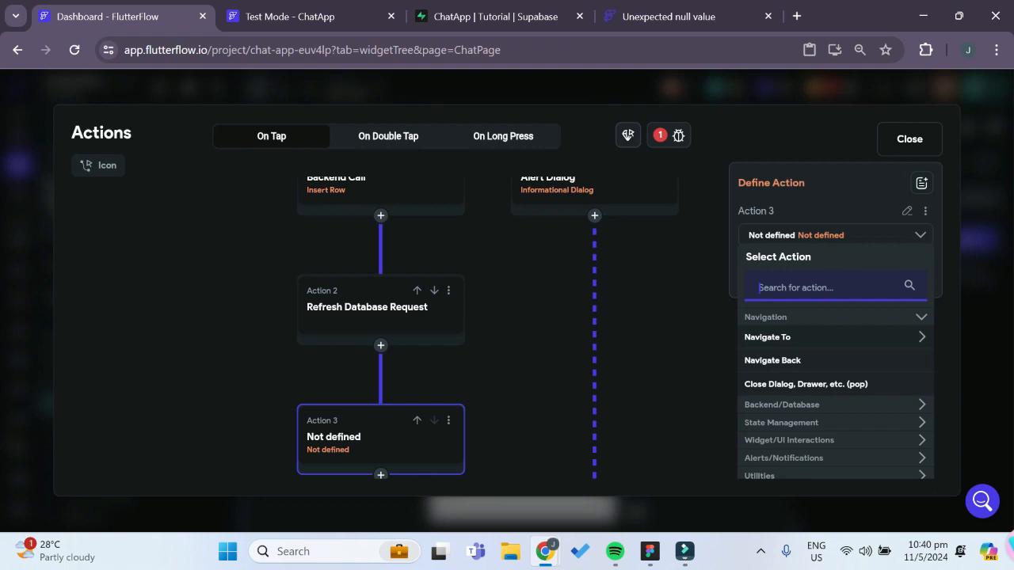
pyautogui.write('clear')
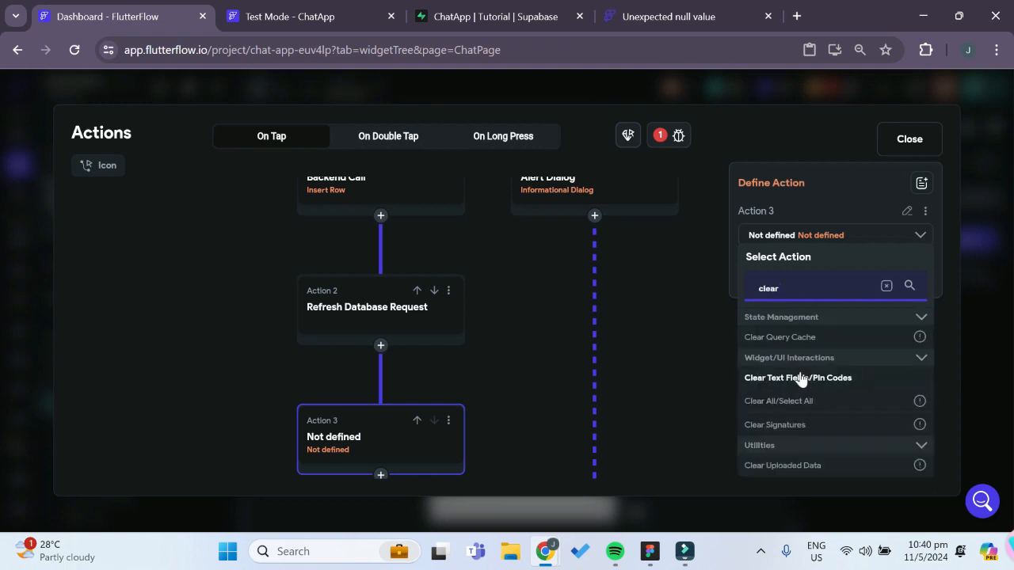
pyautogui.click(782, 378)
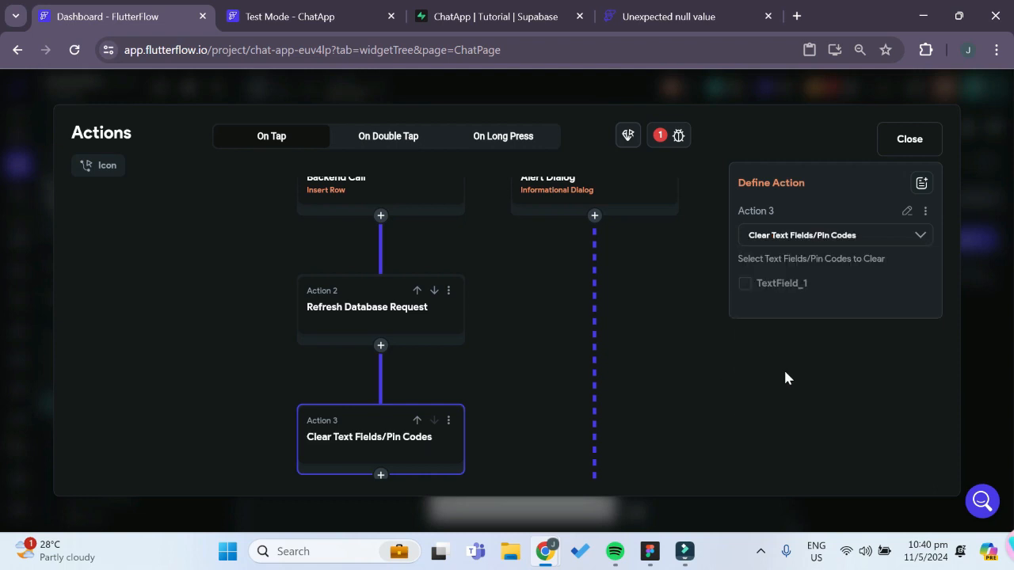
pyautogui.click(745, 283)
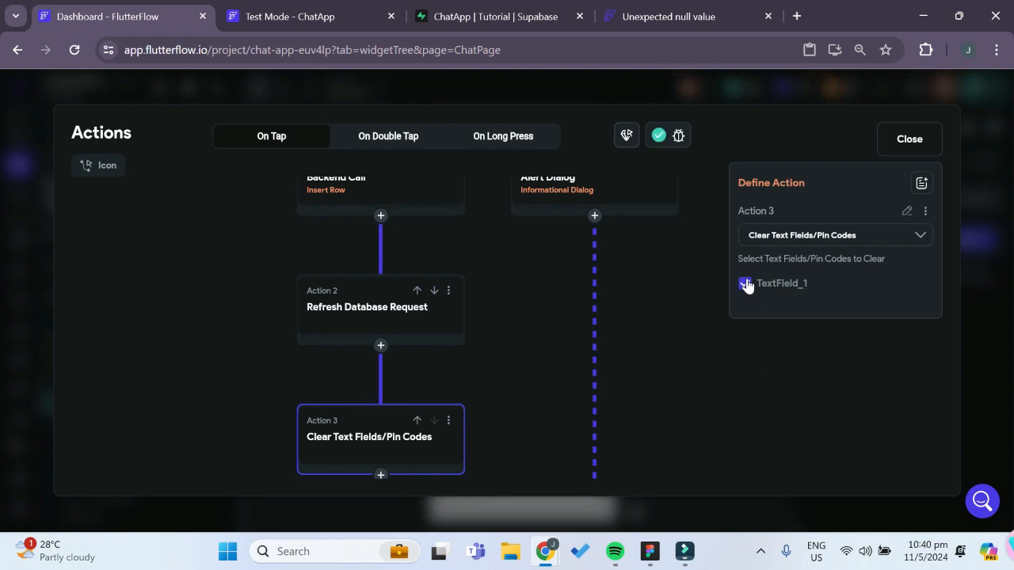
pyautogui.click(900, 154)
# Reload the ChatApp test session and send "hello again" in the Apple 4 lyfe chat
pyautogui.click(288, 21)
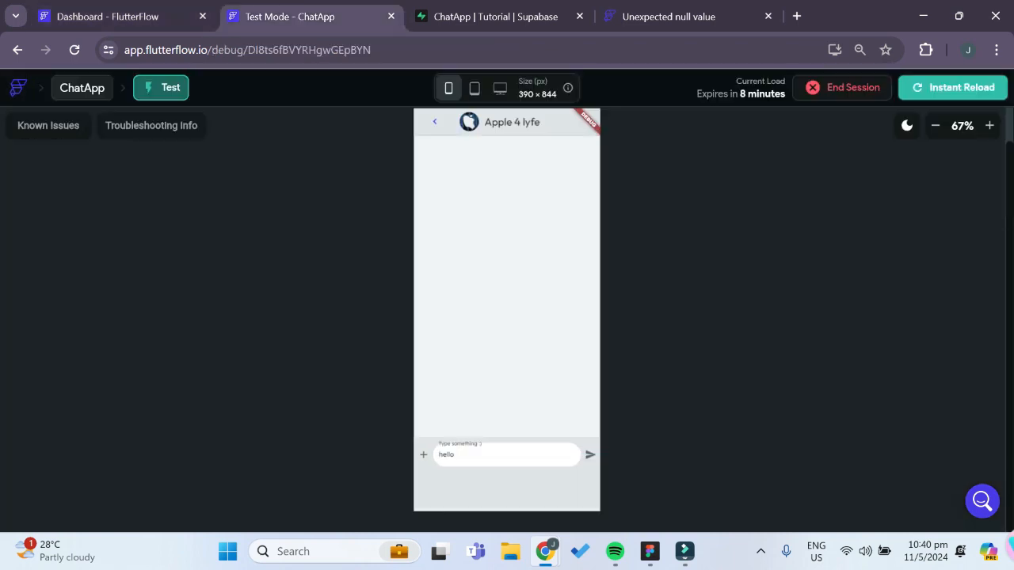
pyautogui.click(956, 89)
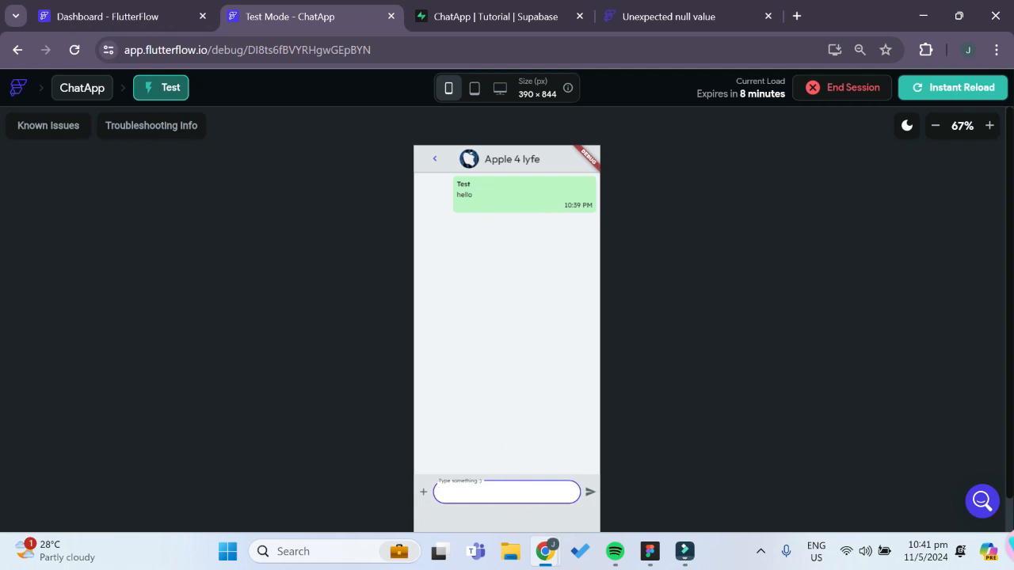
pyautogui.write('hello again')
pyautogui.click(590, 492)
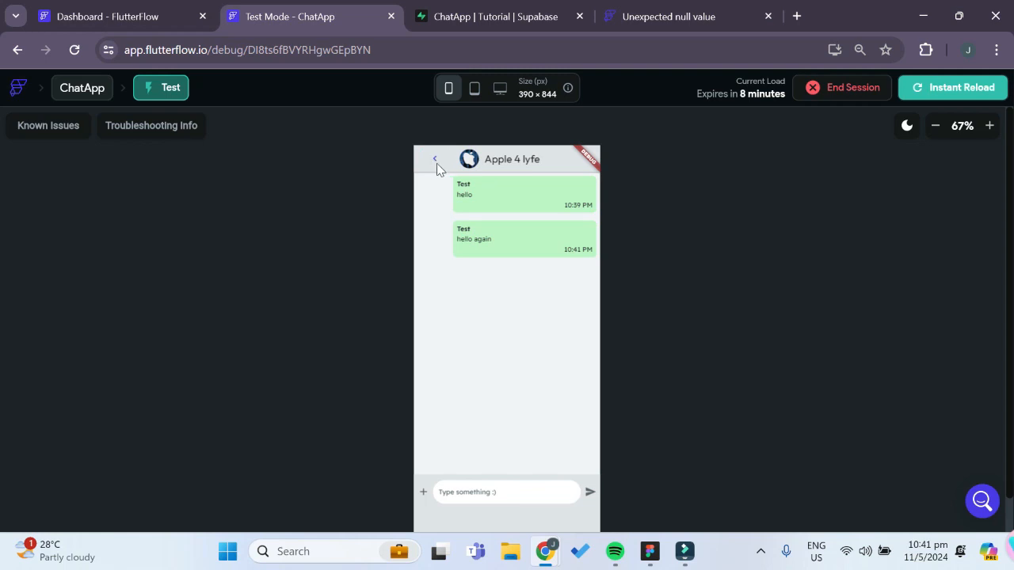
# Give the back icon in ChatPage's app bar a Navigate Back action on tap
pyautogui.click(123, 14)
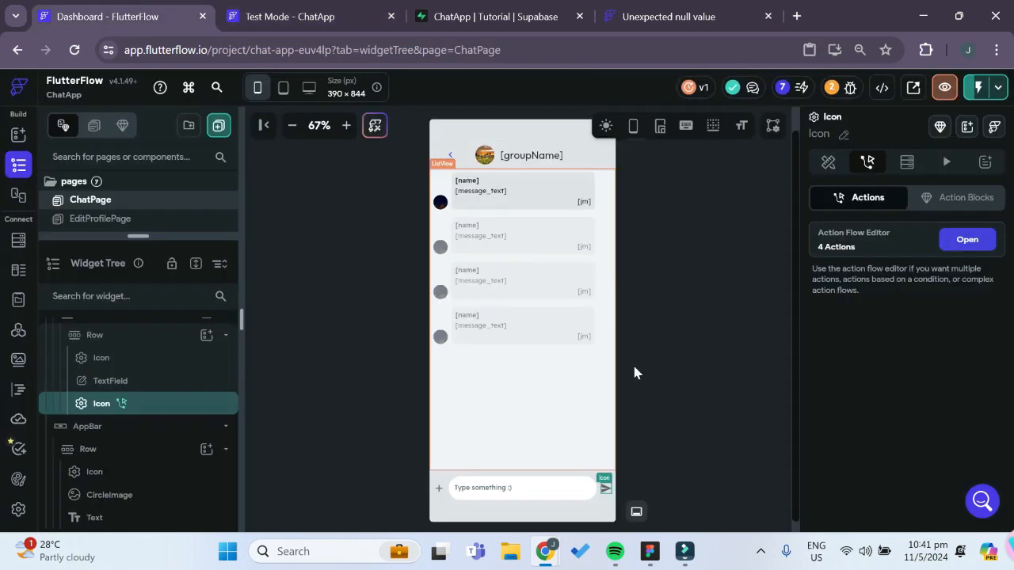
pyautogui.click(452, 157)
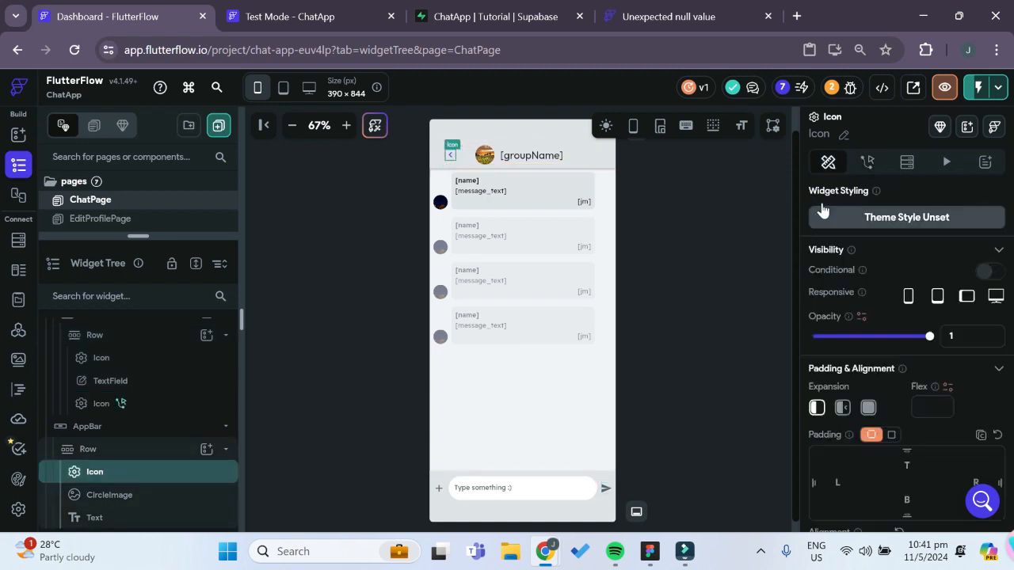
pyautogui.click(867, 162)
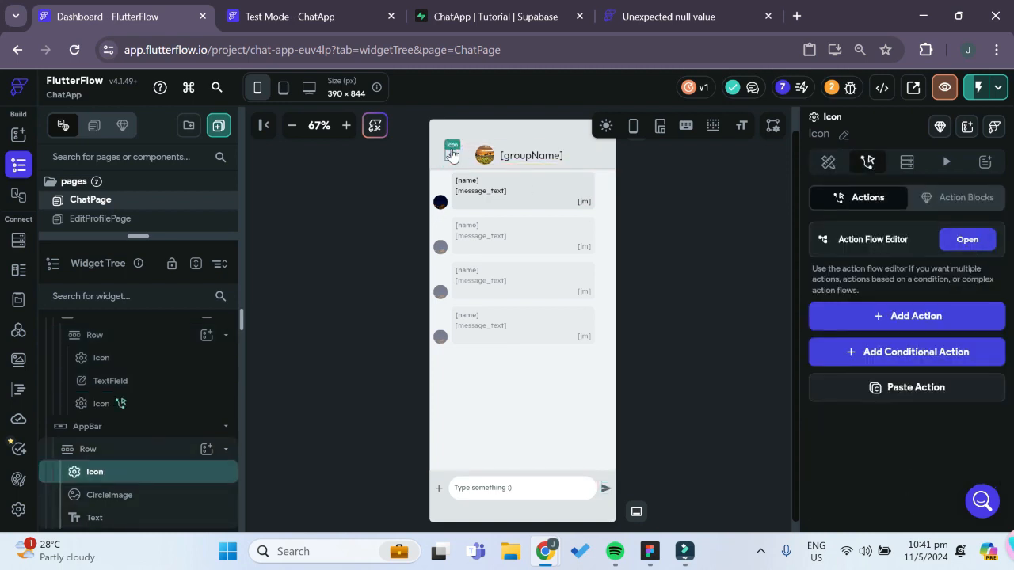
pyautogui.click(967, 241)
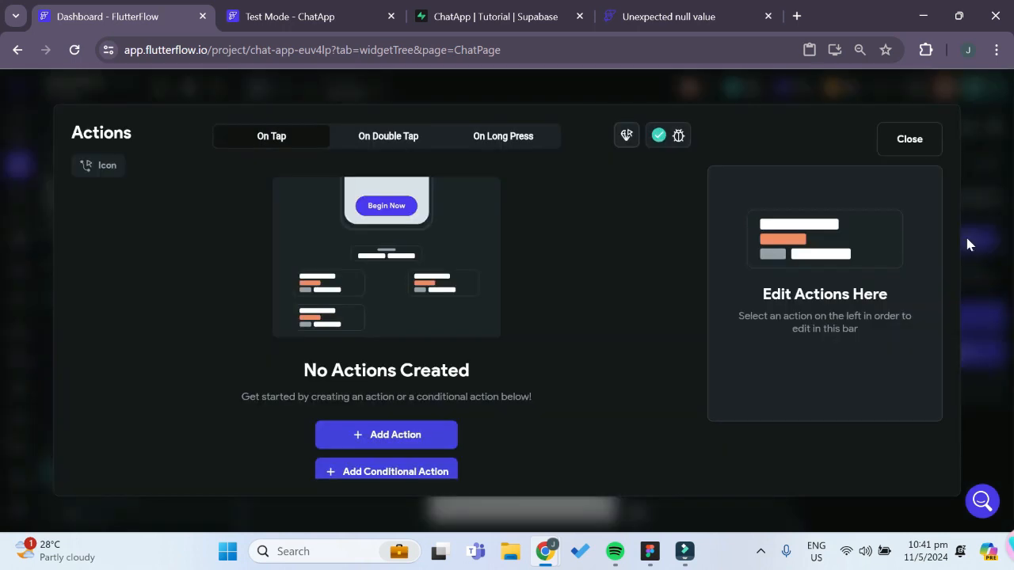
pyautogui.click(410, 438)
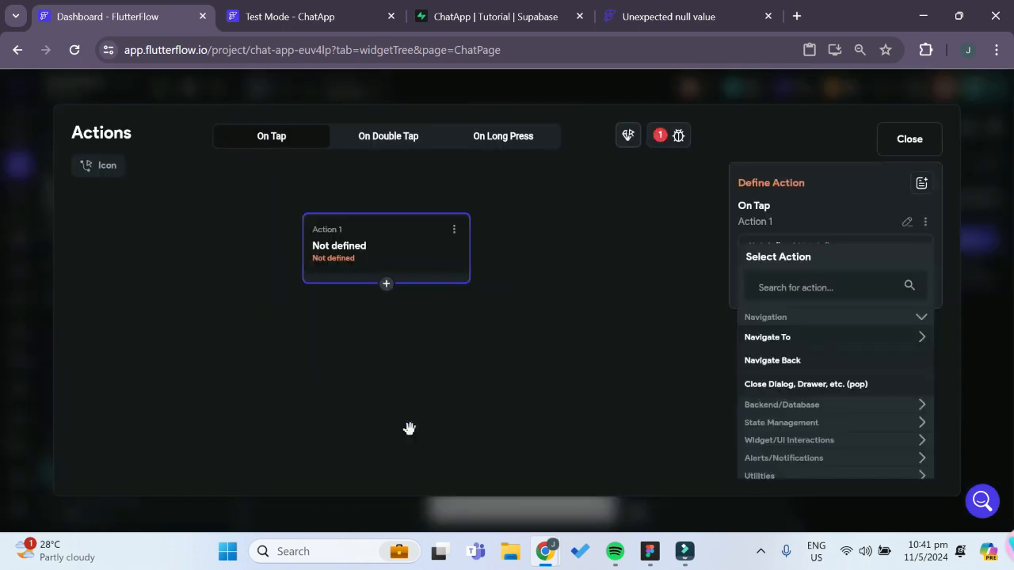
pyautogui.click(791, 362)
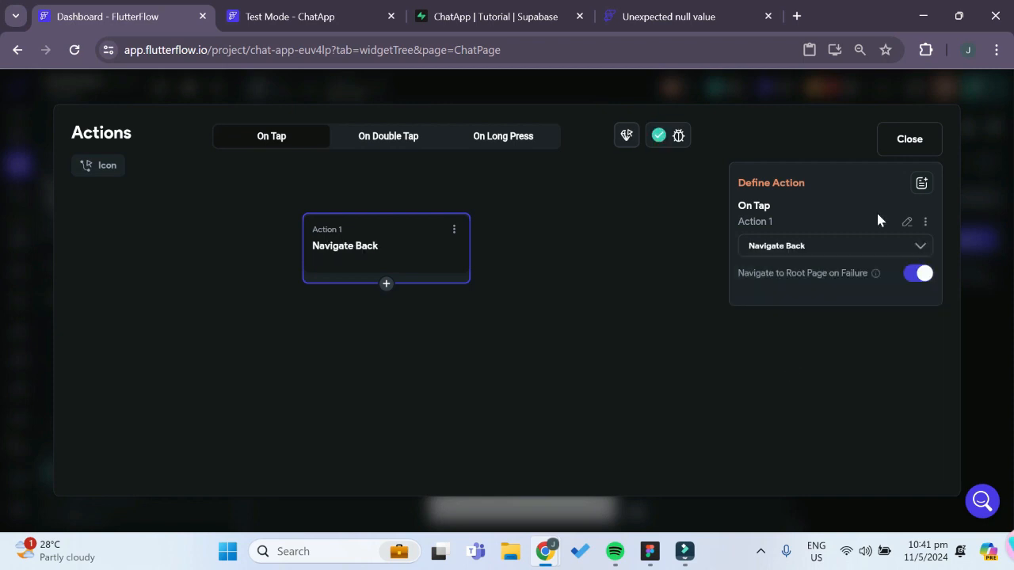
pyautogui.click(910, 149)
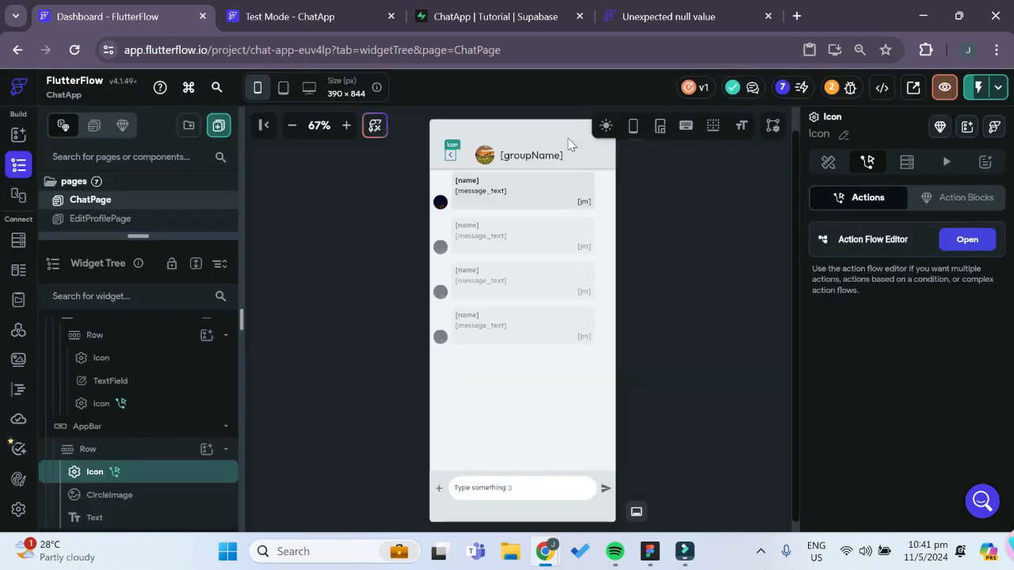
# Reload the ChatApp test session and open the app's Profile page
pyautogui.click(308, 24)
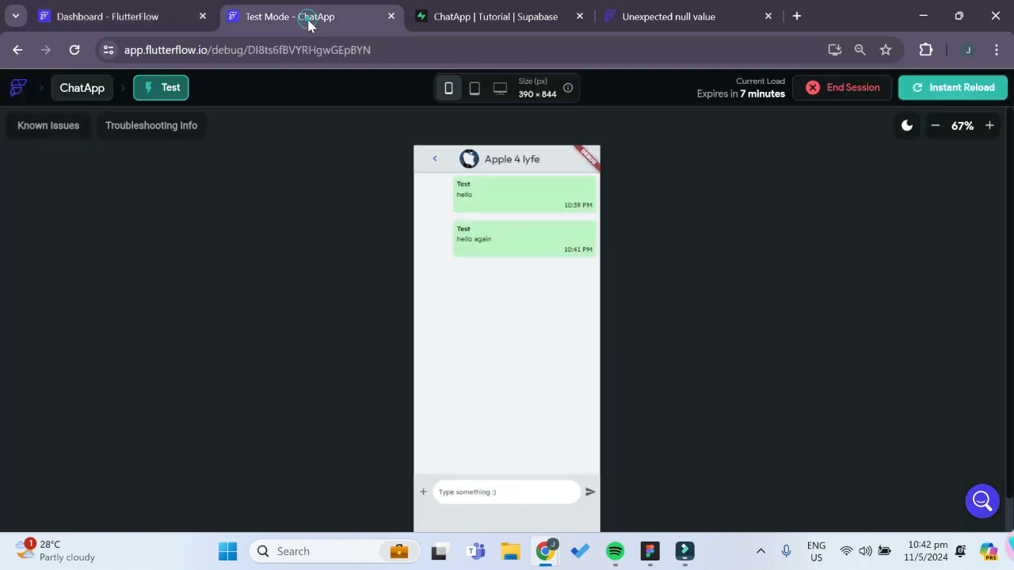
pyautogui.click(949, 90)
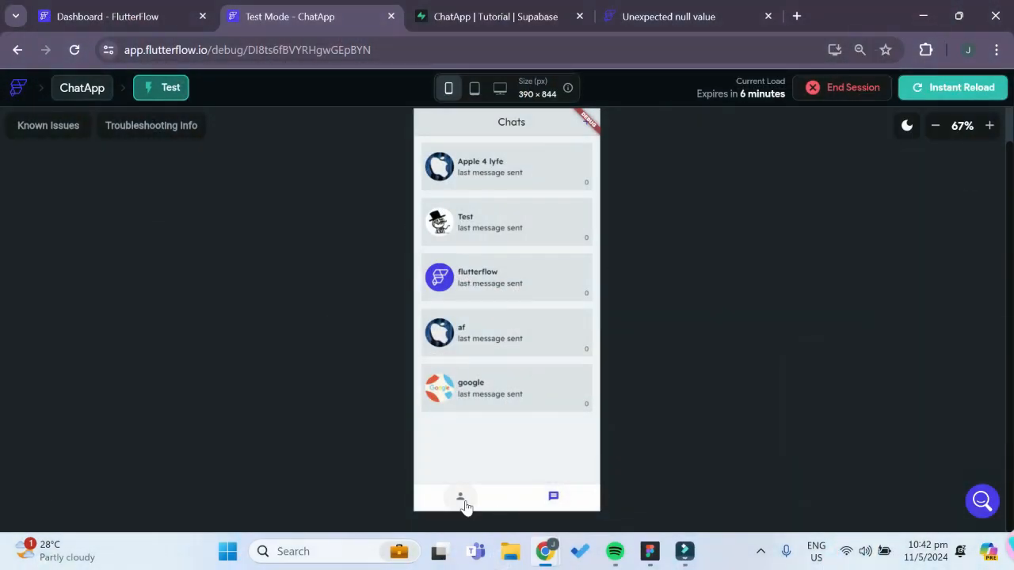
pyautogui.click(462, 501)
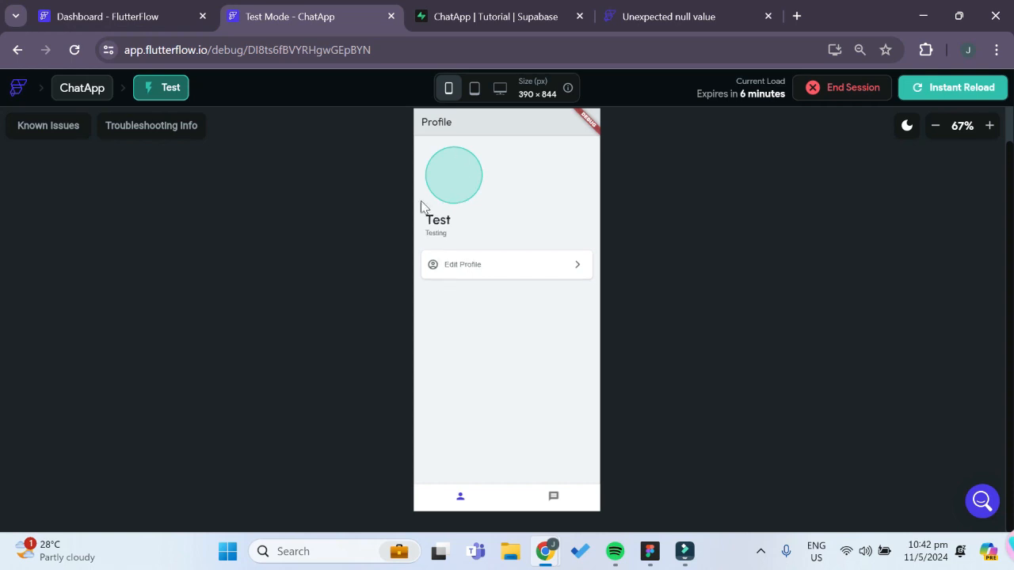
# Sign in to the test app with the second test account's email and password
pyautogui.click(511, 301)
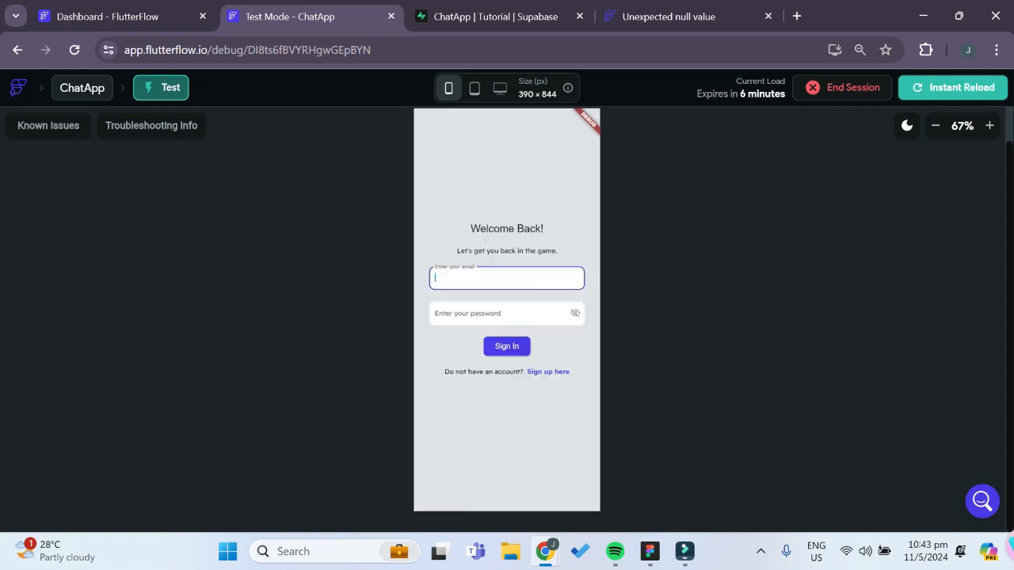
pyautogui.click(510, 312)
pyautogui.write('••••••')
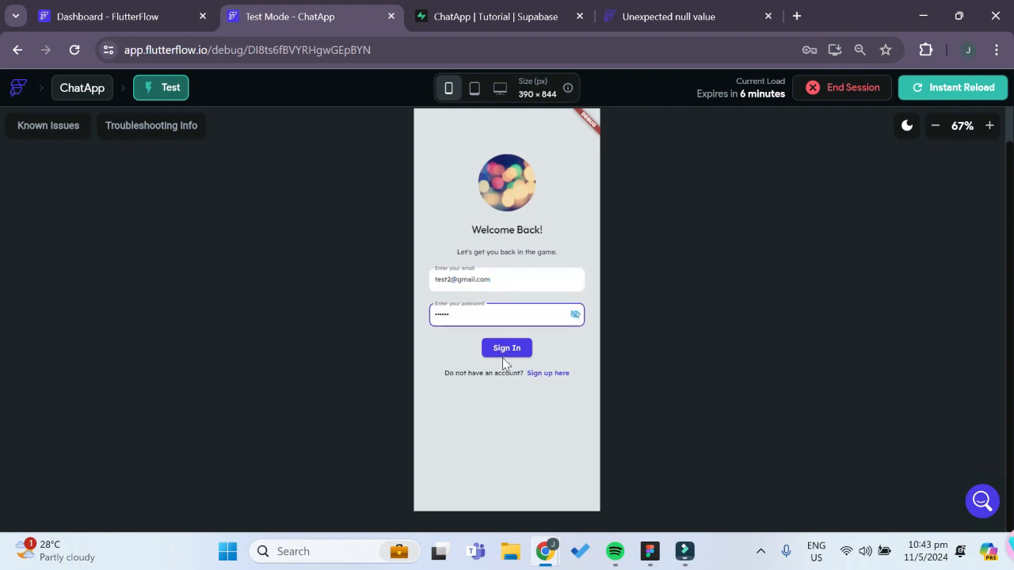
pyautogui.click(507, 352)
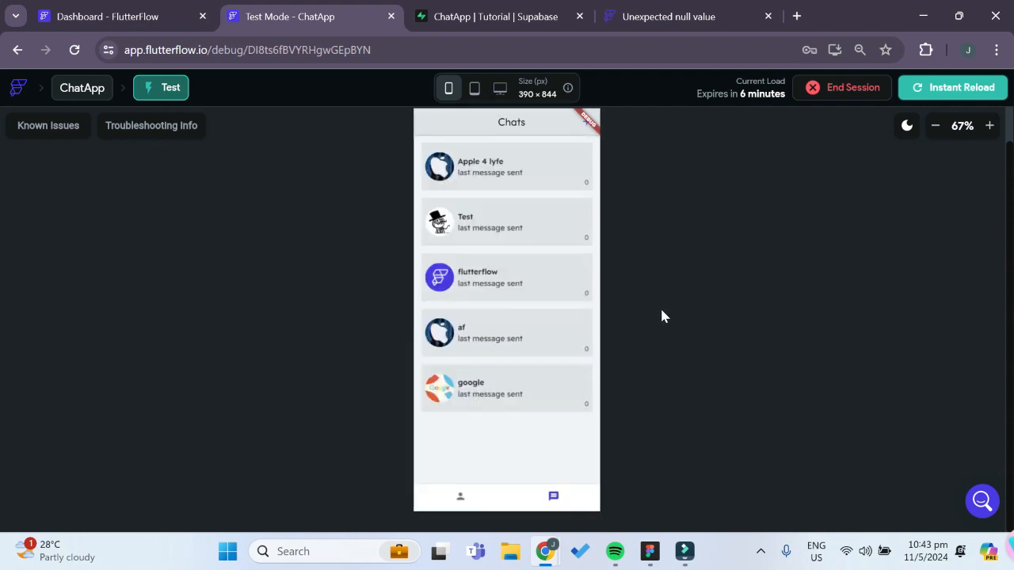
# Open the Apple 4 lyfe chat from the second account and send a reply message
pyautogui.click(505, 168)
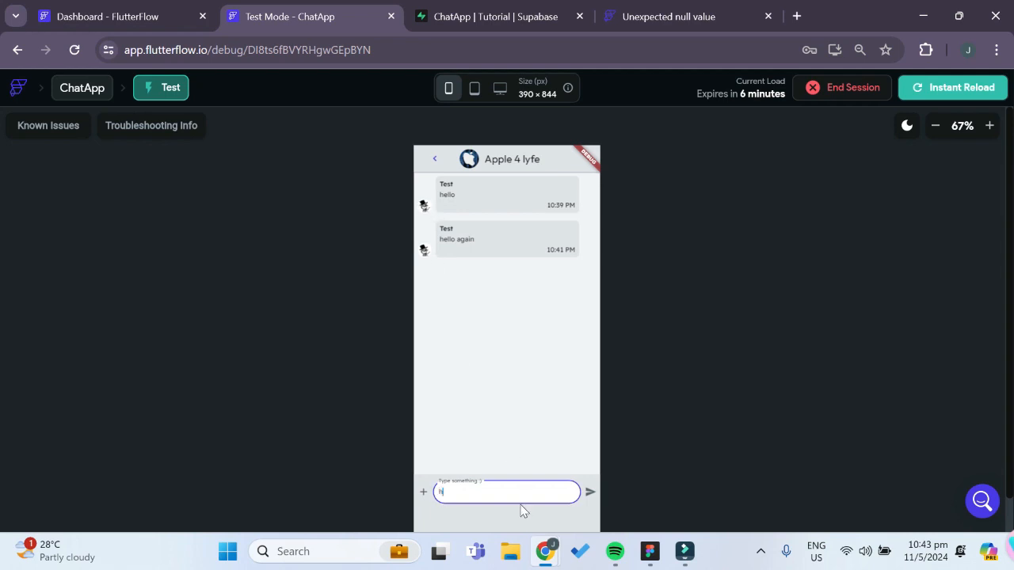
pyautogui.write('good sir')
pyautogui.click(590, 493)
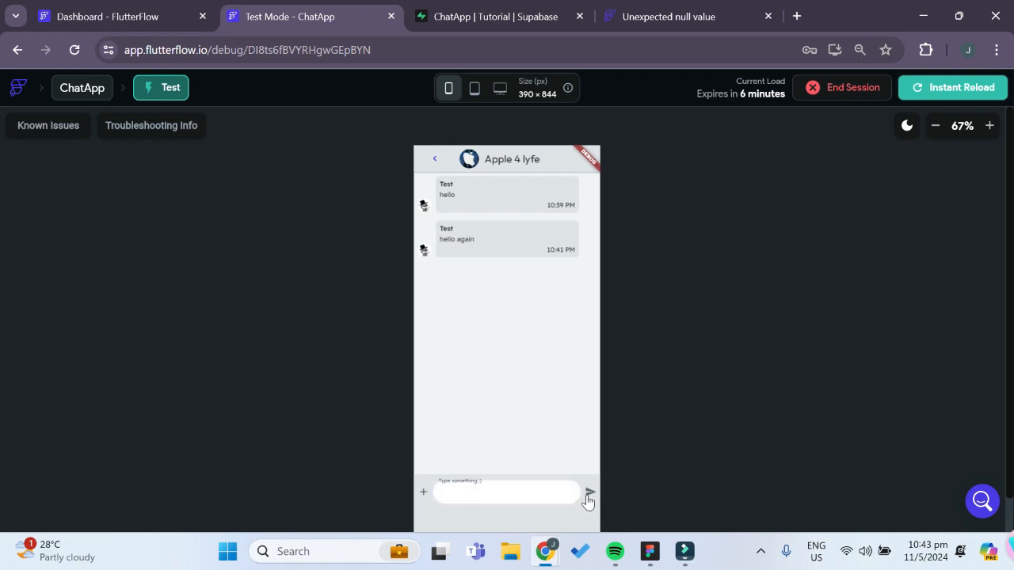